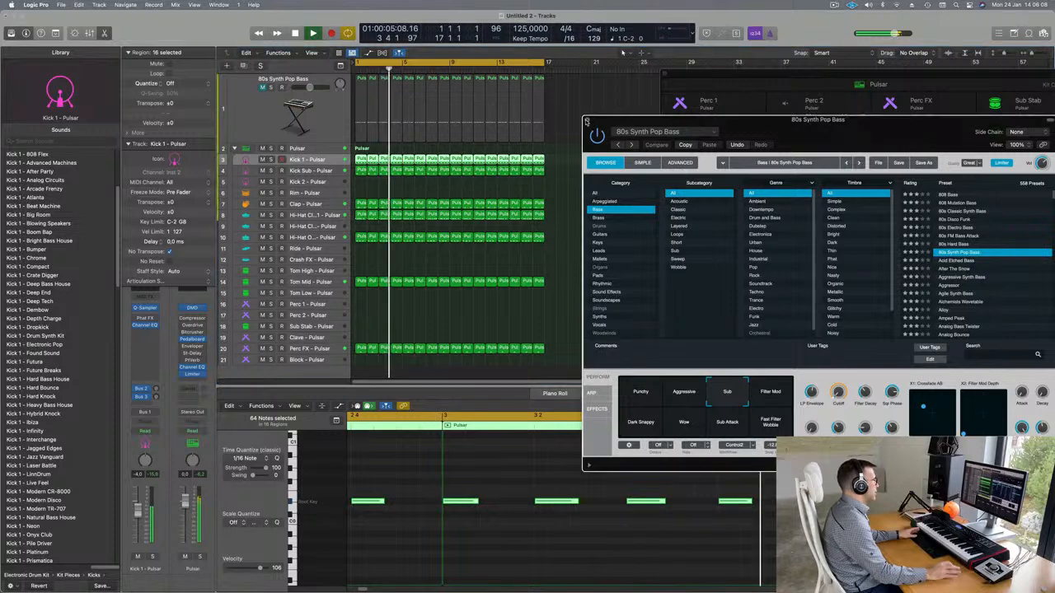
Solo the Kick 1, Kick Sub, Clap and Hi-Hat Closed 1 tracks one after another during playback to audition the drum layers.
click(320, 170)
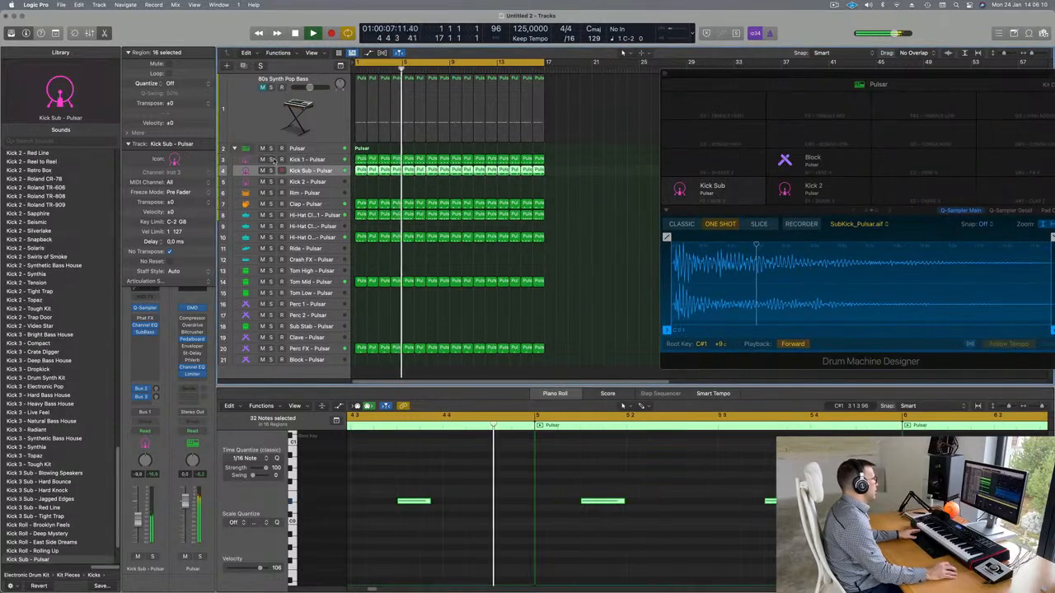
key(s)
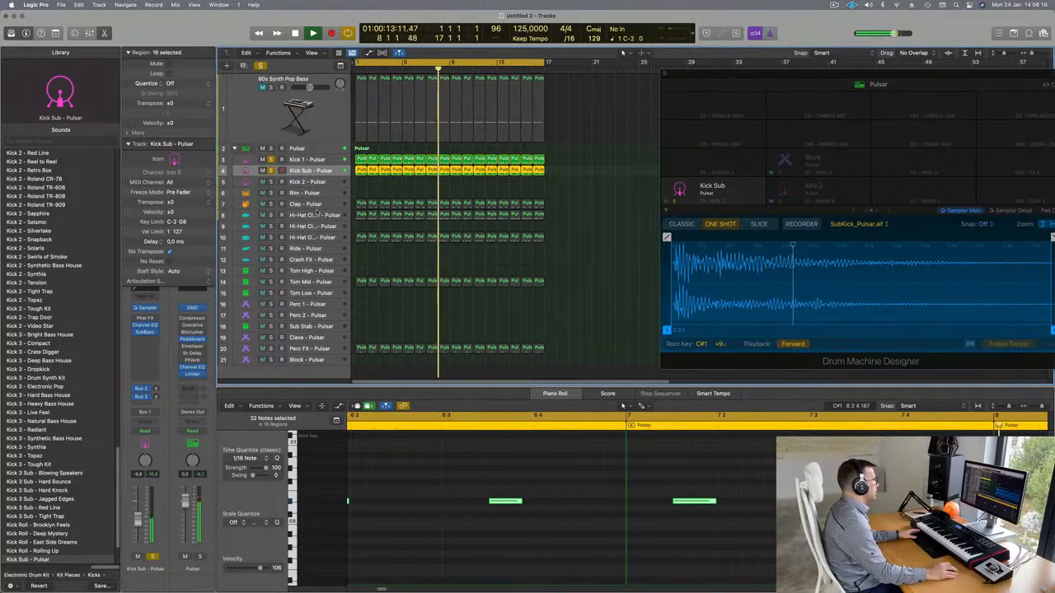
click(278, 207)
click(270, 203)
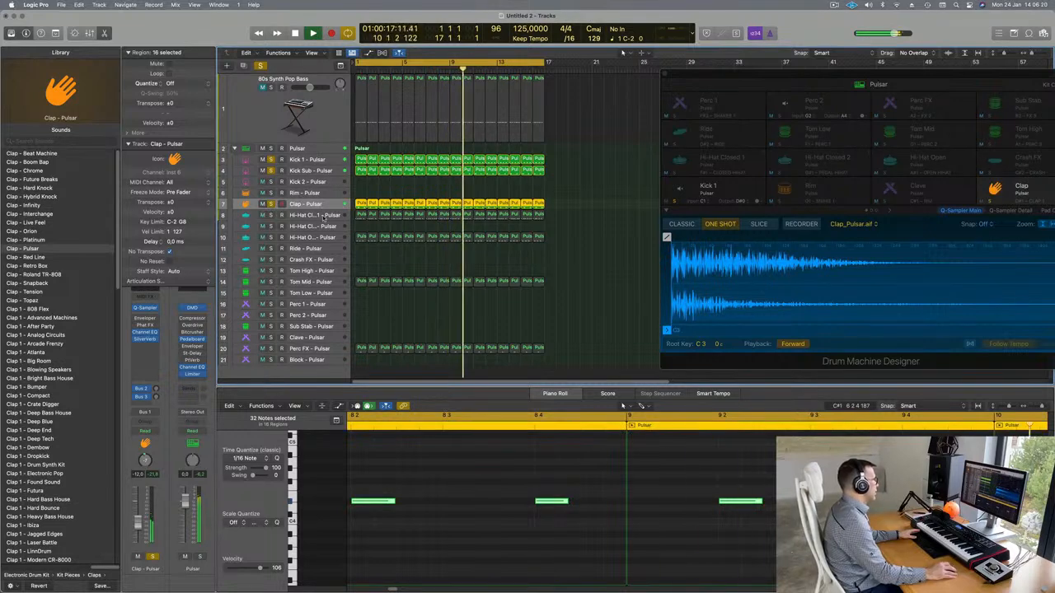
click(324, 216)
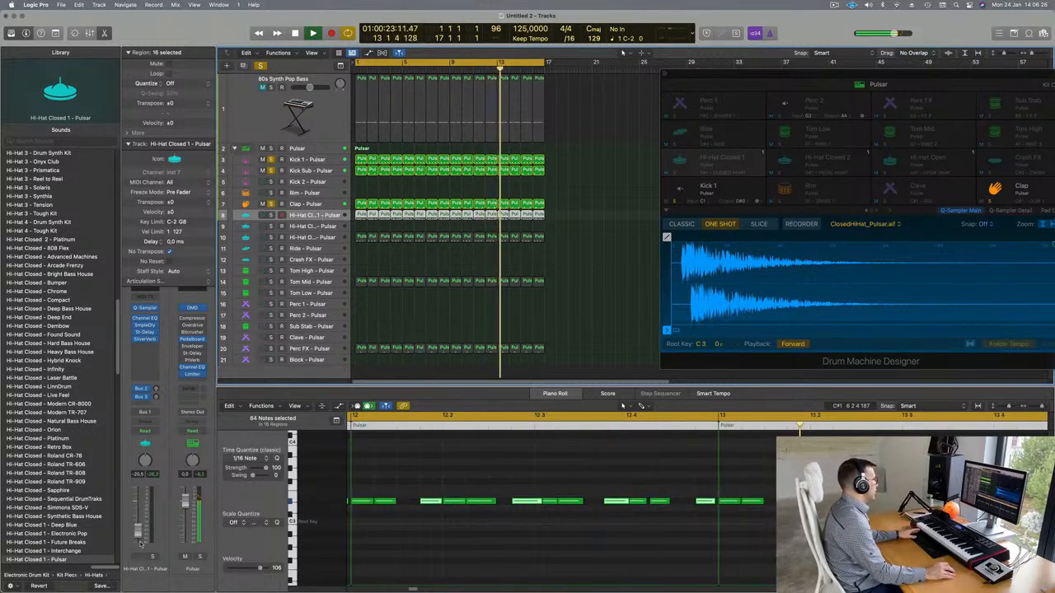
click(152, 558)
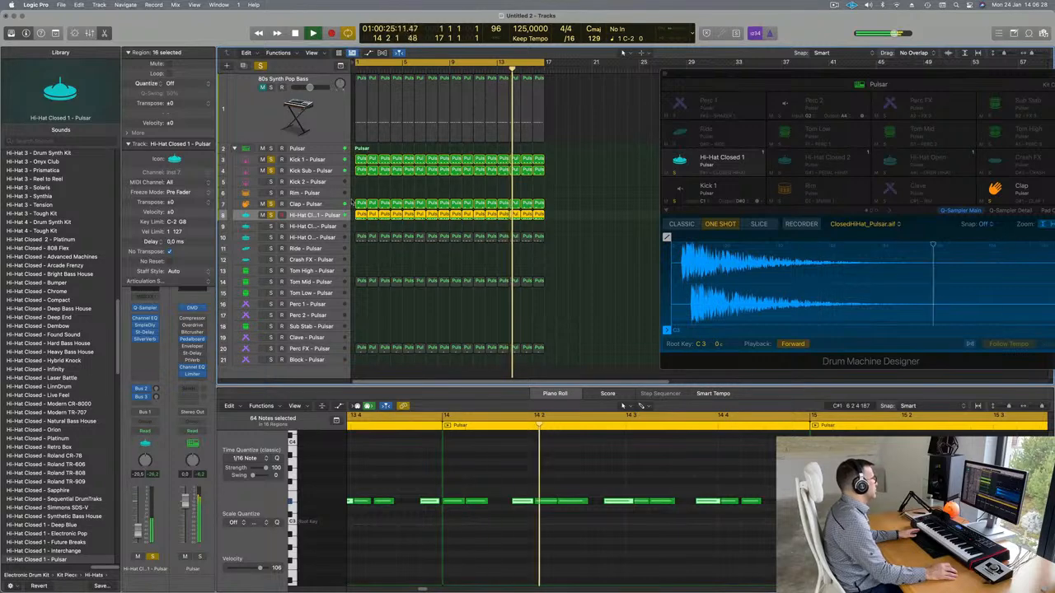
click(529, 493)
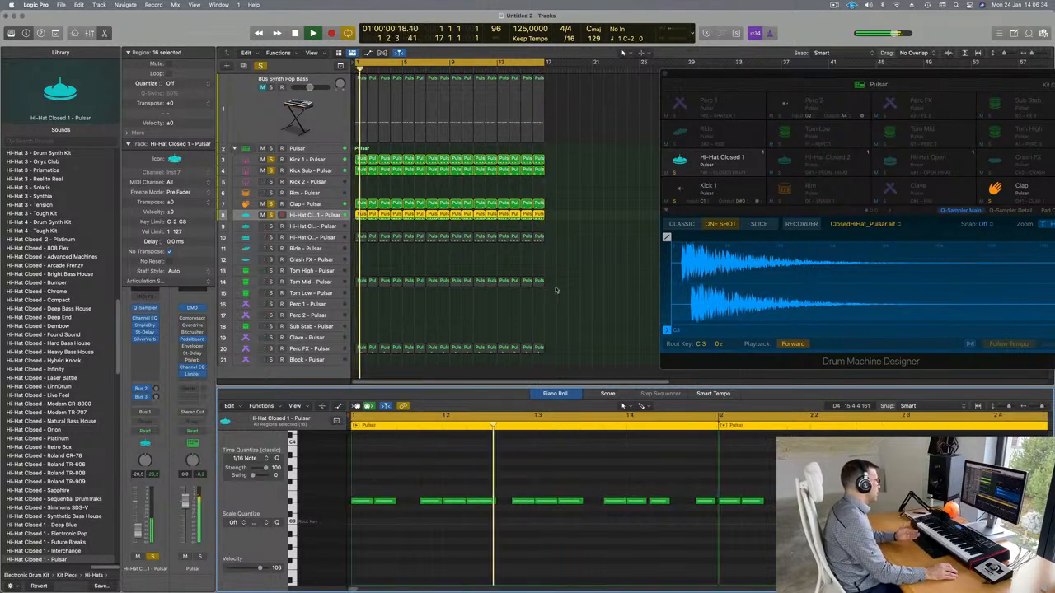
Add the Hi-Hat Open, Tom Mid and Perc FX tracks to the soloed drums and listen to the combined beat.
click(271, 238)
click(312, 237)
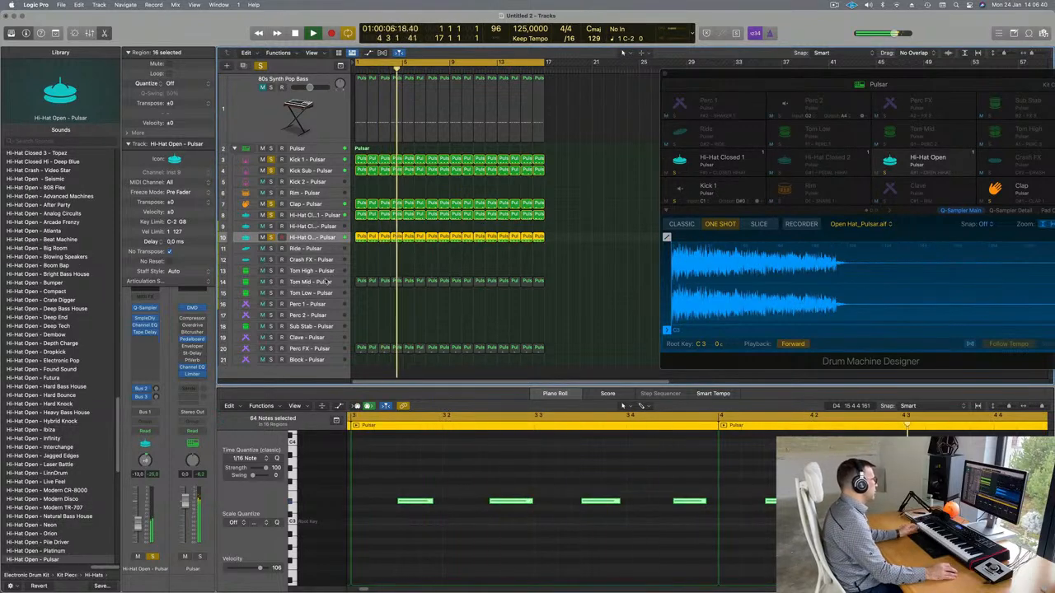
click(271, 283)
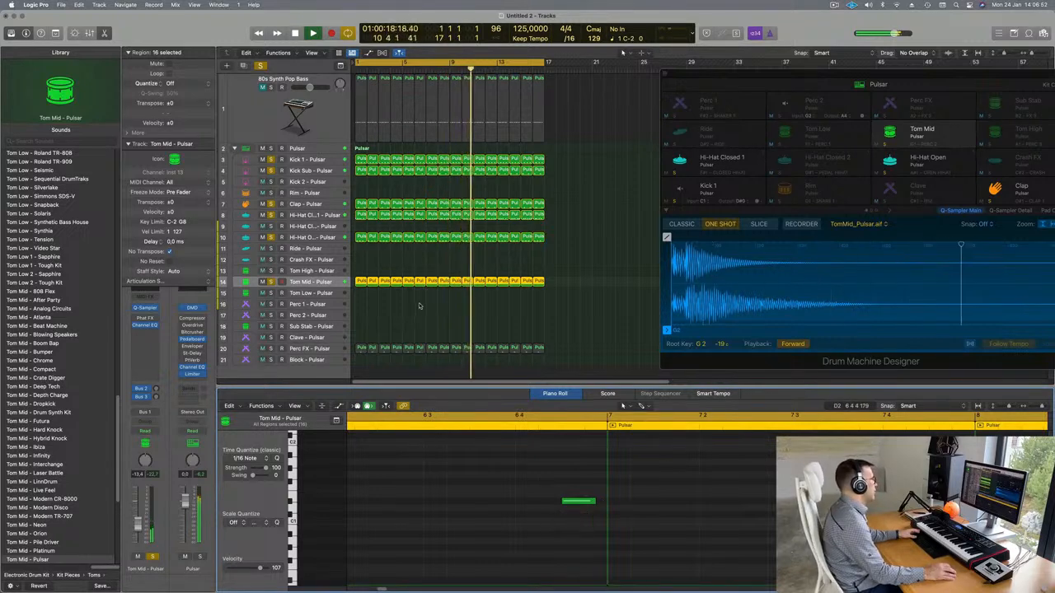
scroll(420, 306, down, 1)
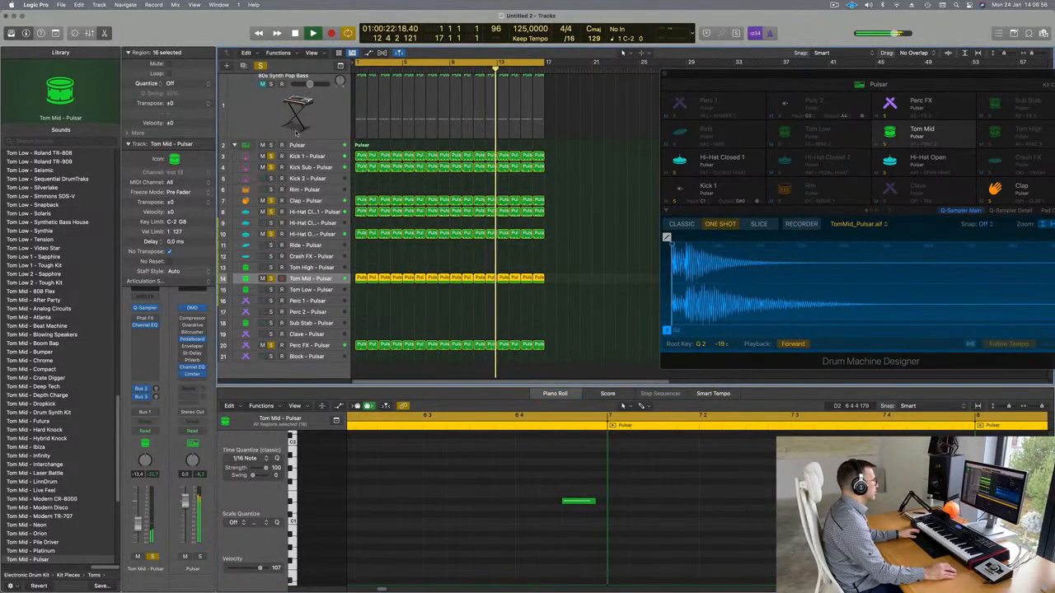
Clear all solos, unmute the 80s Synth Pop Bass track, restart playback from the beginning and close the Drum Machine Designer window.
scroll(298, 129, up, 1)
click(261, 65)
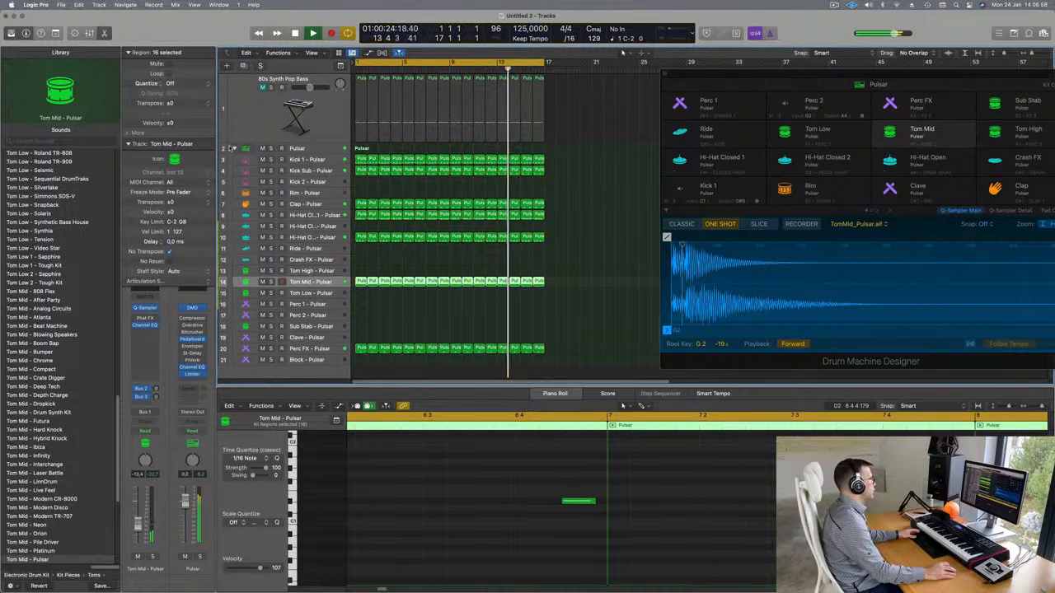
key(space)
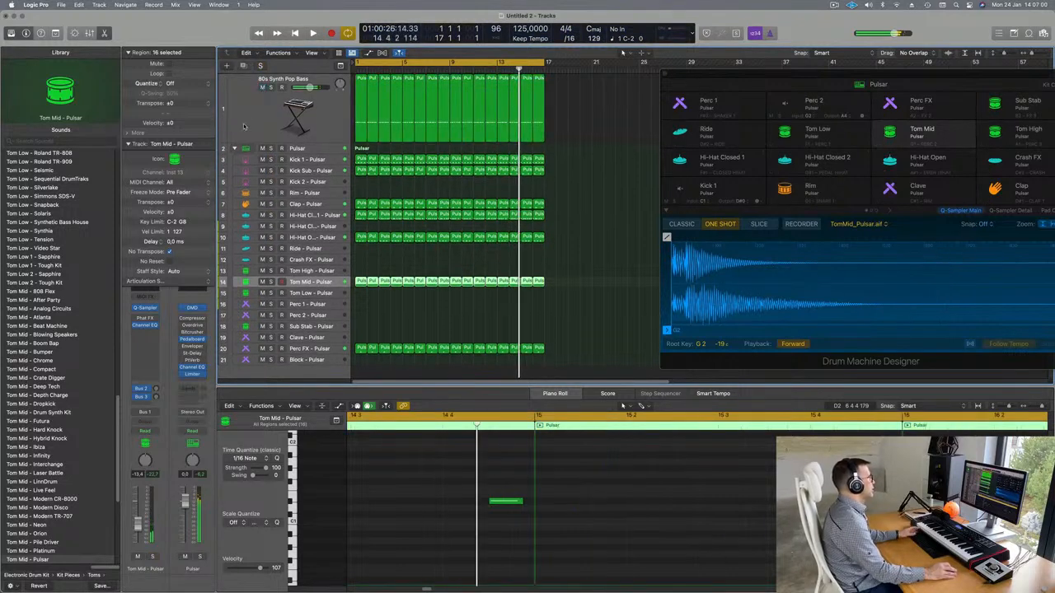
key(Return)
key(space)
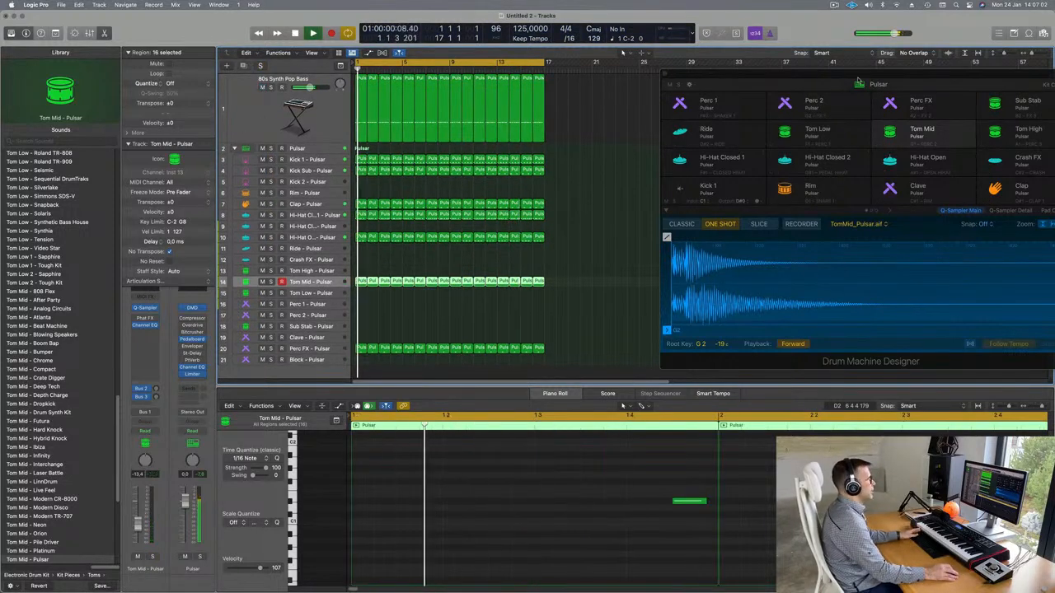
click(665, 75)
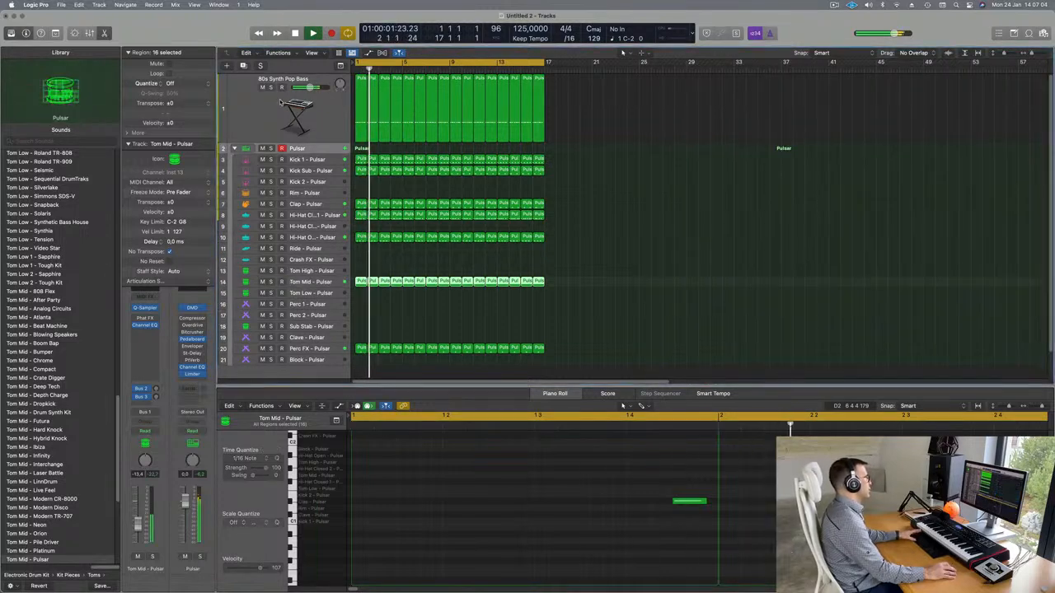
Select the 80s Synth Pop Bass track and lower its volume while playing the loop from the beginning.
key(Return)
click(246, 101)
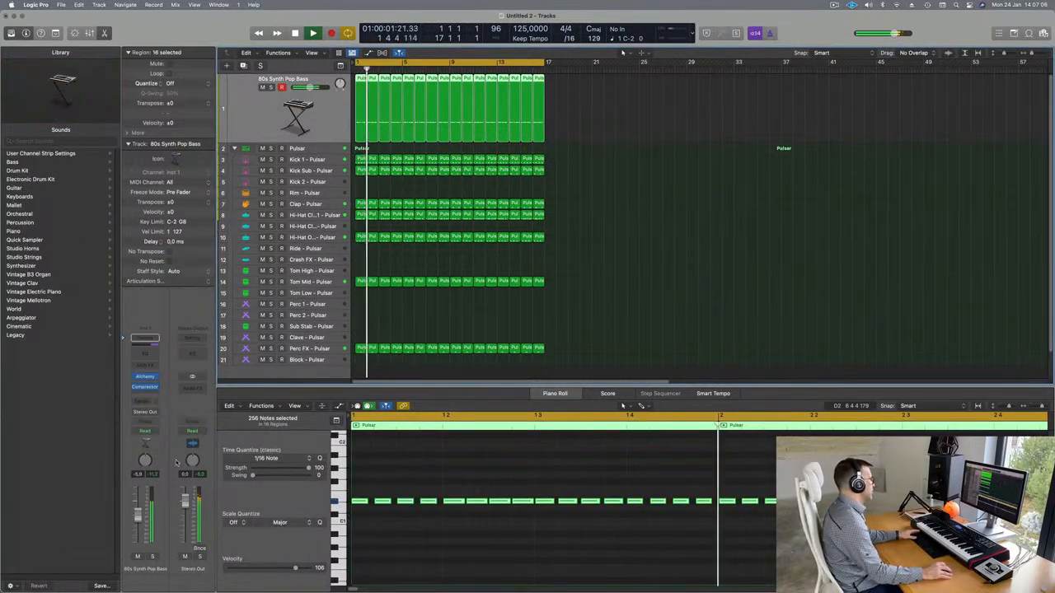
drag(137, 526, 138, 523)
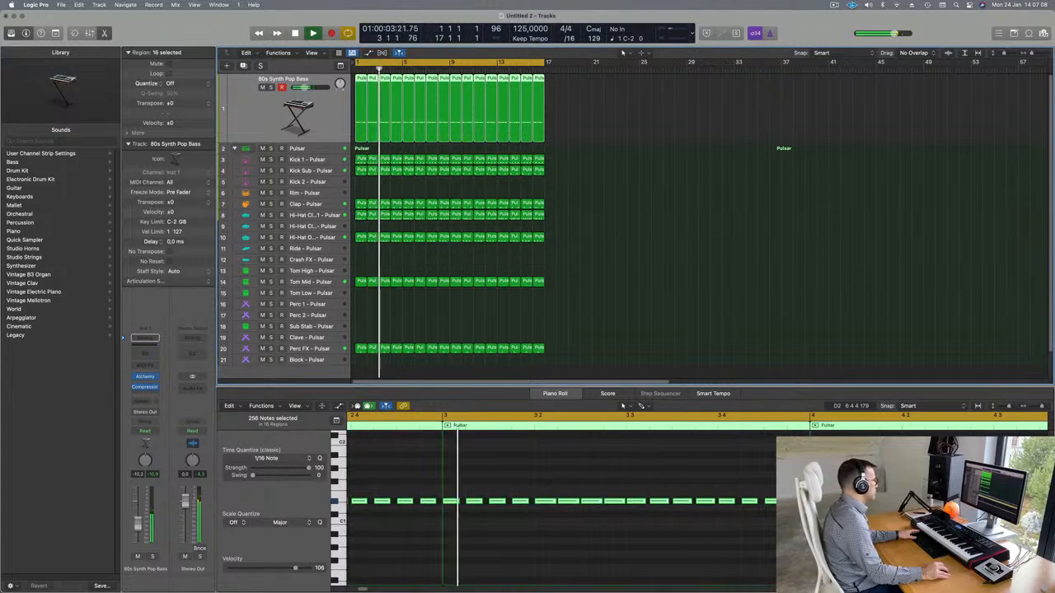
key(Return)
Add a Channel EQ to the bass track, adjust its 75 Hz low-shelf gain and replay the loop.
click(148, 353)
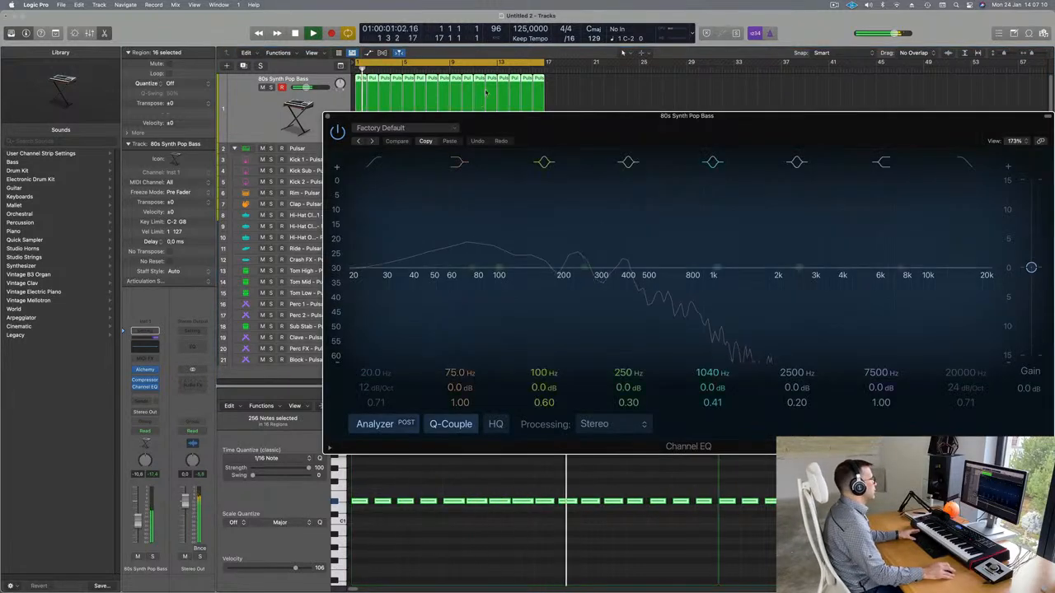
drag(454, 388, 438, 345)
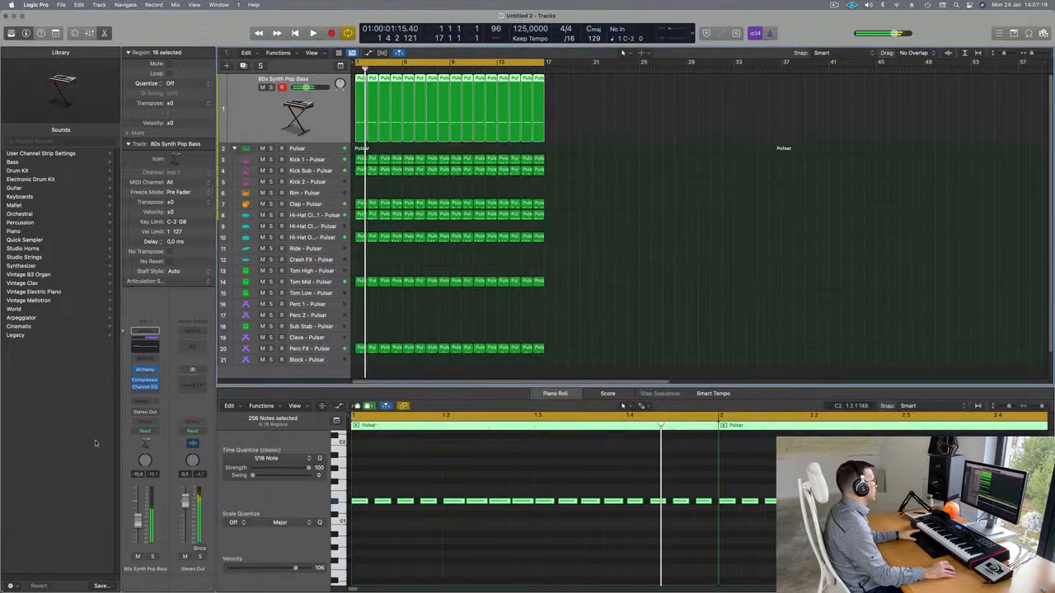
key(space)
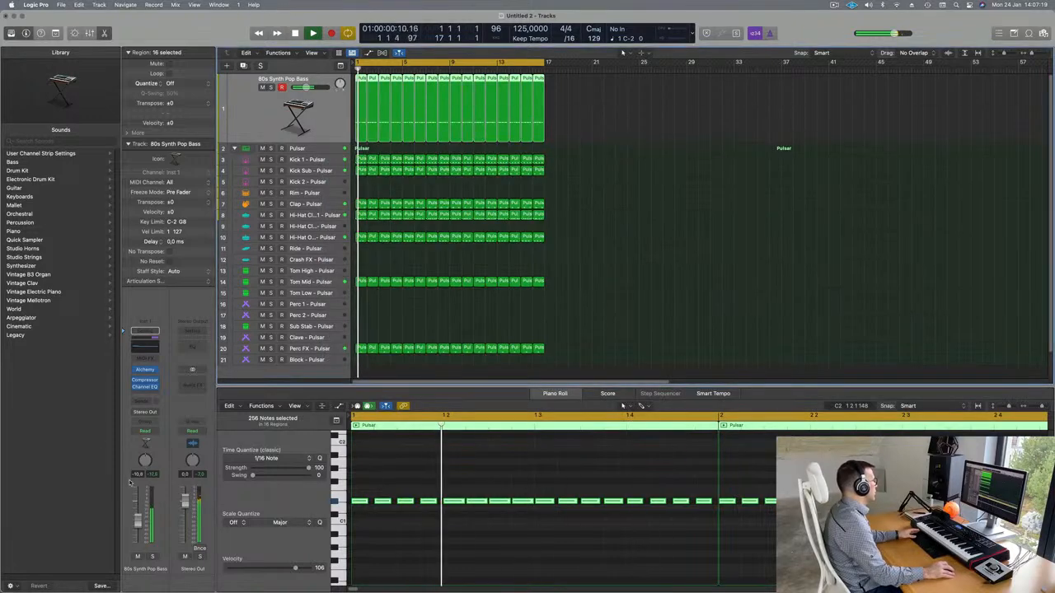
Check the bass track's Compressor, close it and raise the bass volume while replaying from the beginning.
click(146, 381)
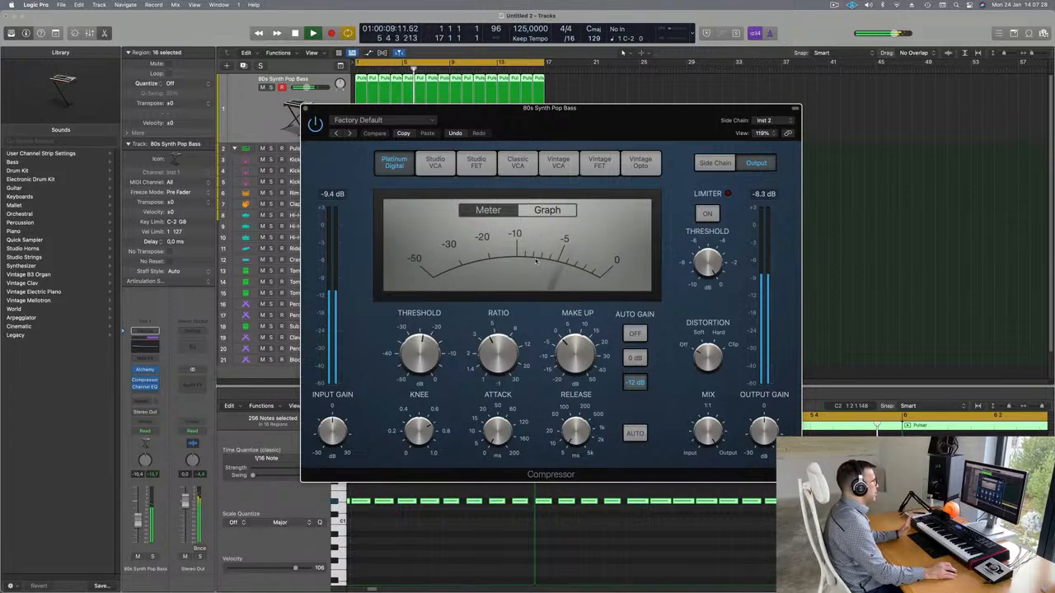
click(305, 109)
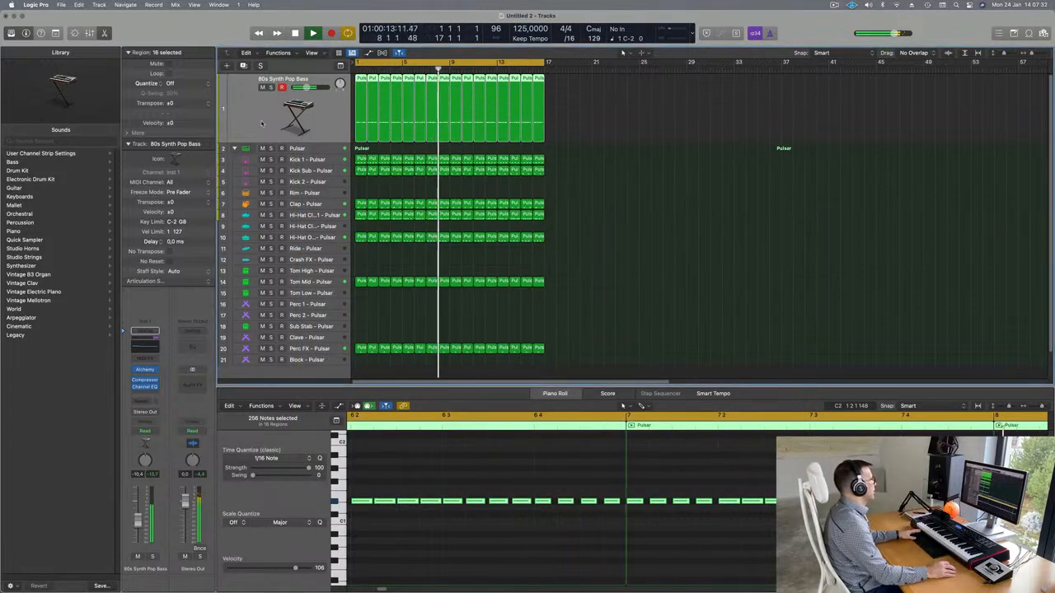
key(Return)
key(Return)
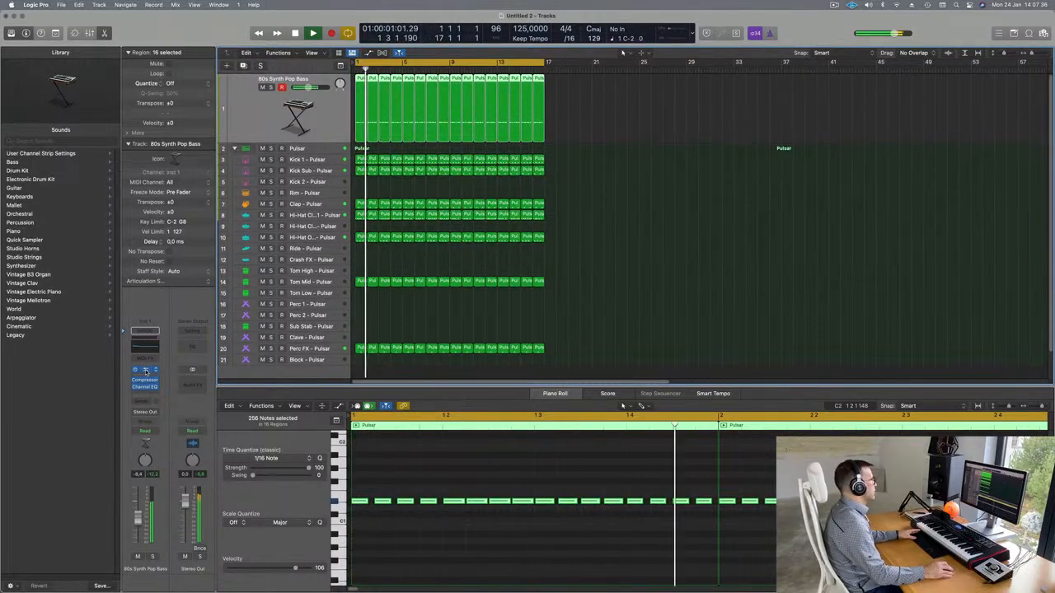
Open the bass track's Alchemy synth, adjust its LP Envelope and set Filter Decay to about 41.7 %.
click(146, 371)
drag(846, 130, 575, 134)
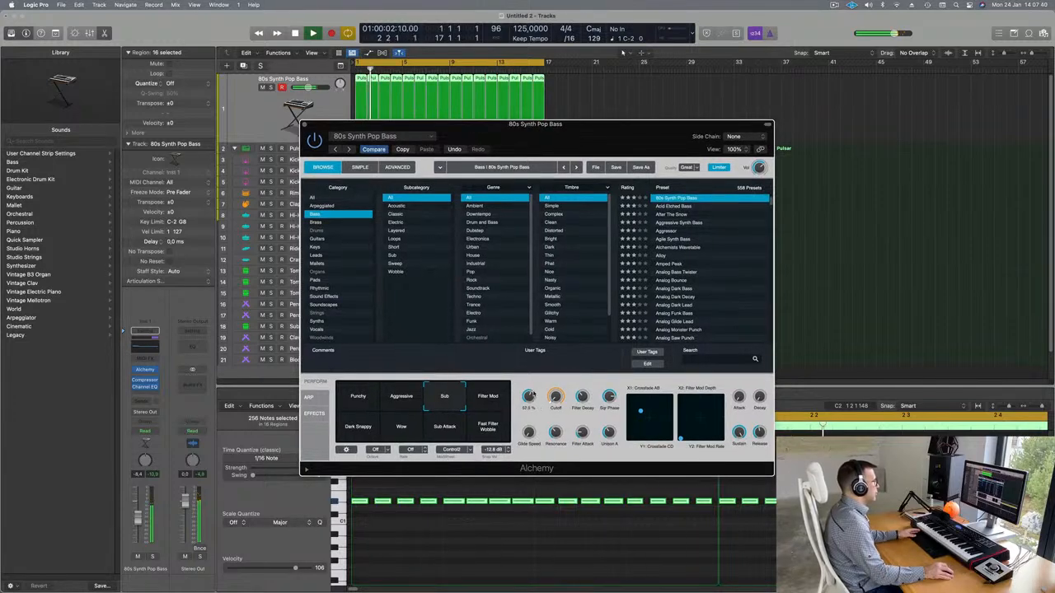
drag(532, 397, 544, 402)
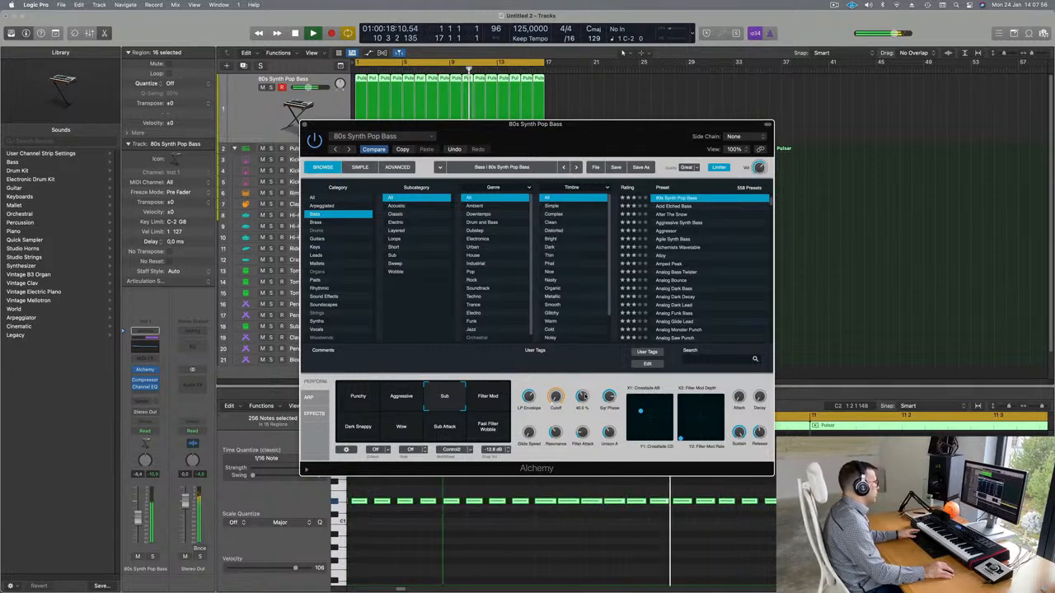
drag(582, 132, 609, 174)
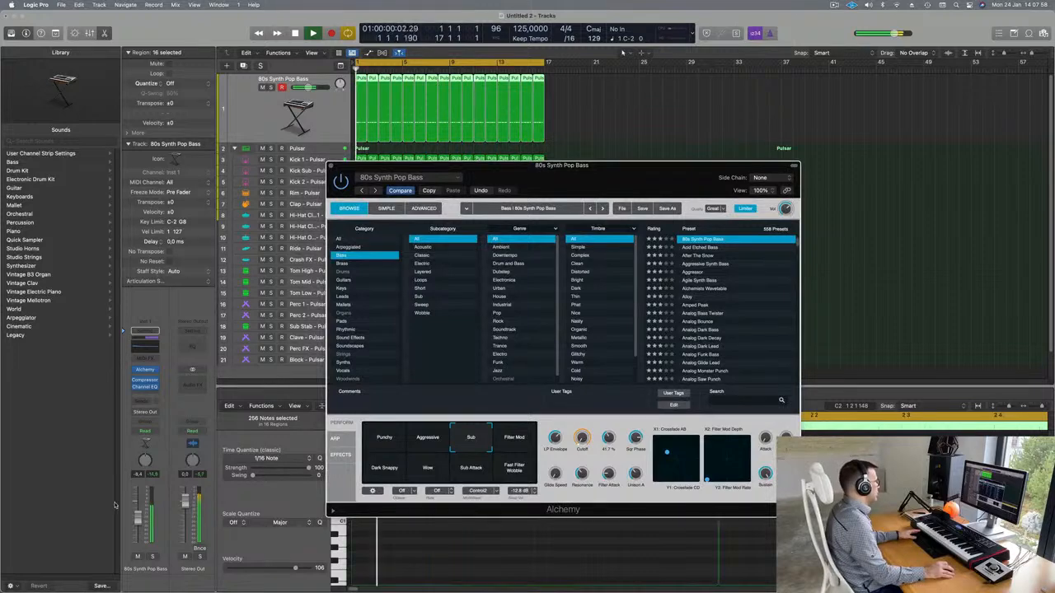
Fine-tune Alchemy's LP Envelope during playback and move the synth window clear of the track list.
key(super+w)
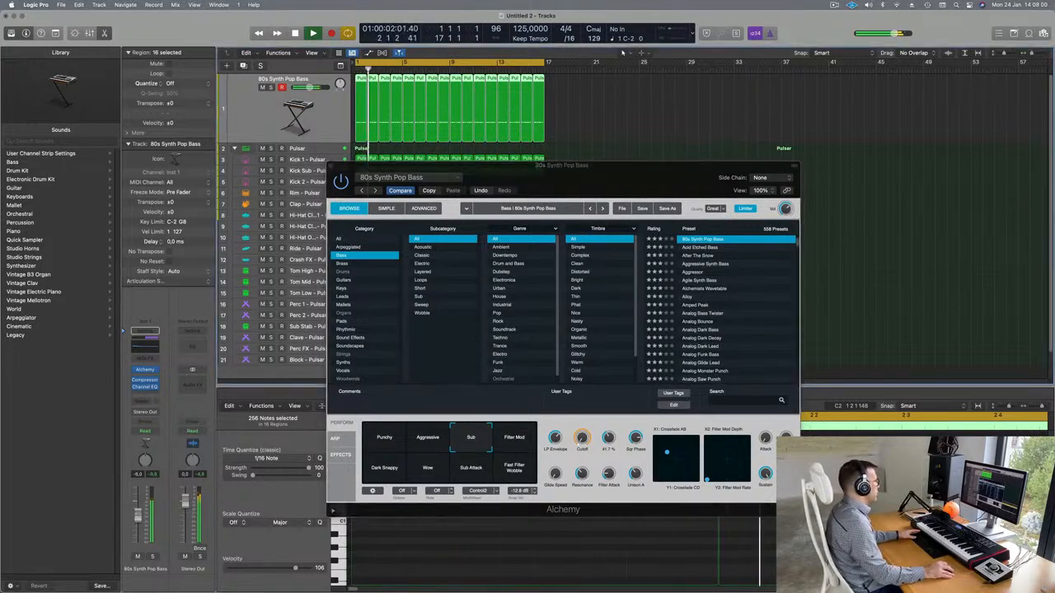
drag(535, 185, 585, 155)
key(Return)
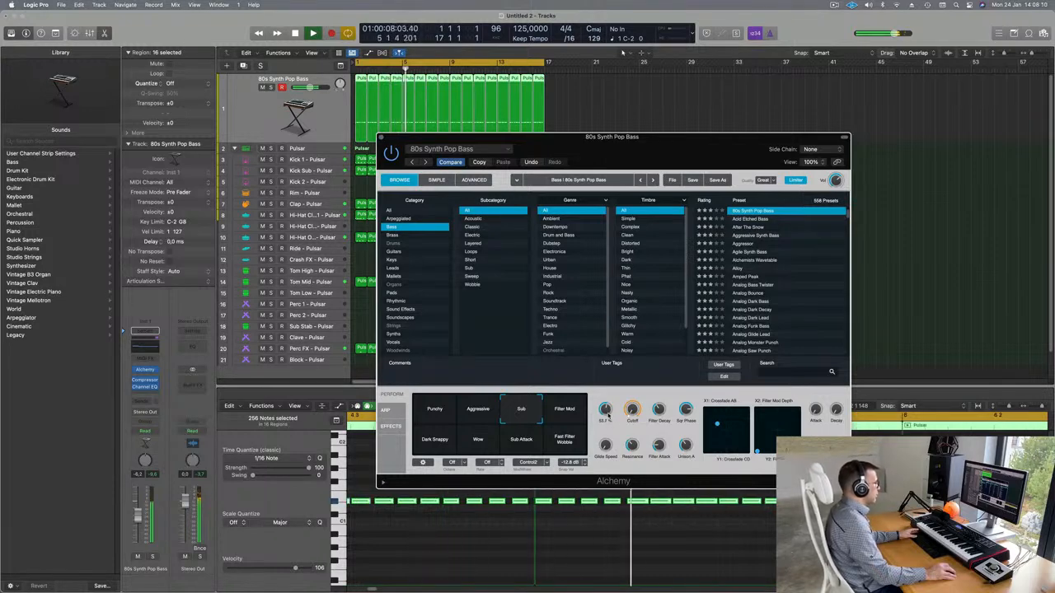
drag(610, 137, 773, 82)
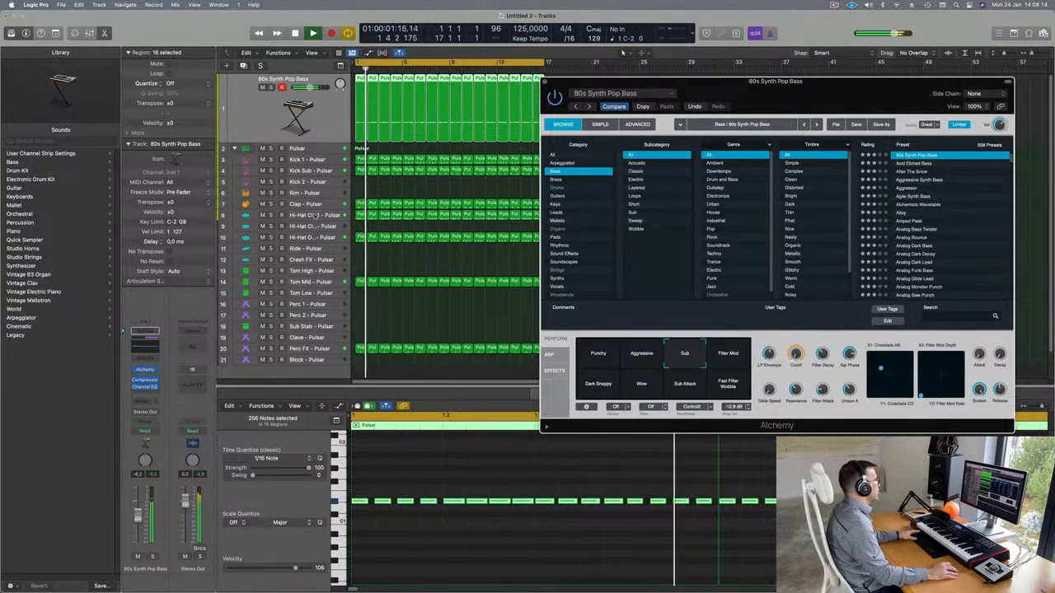
Lower the volumes of the Hi-Hat Closed 1 and Hi-Hat Open tracks.
click(316, 215)
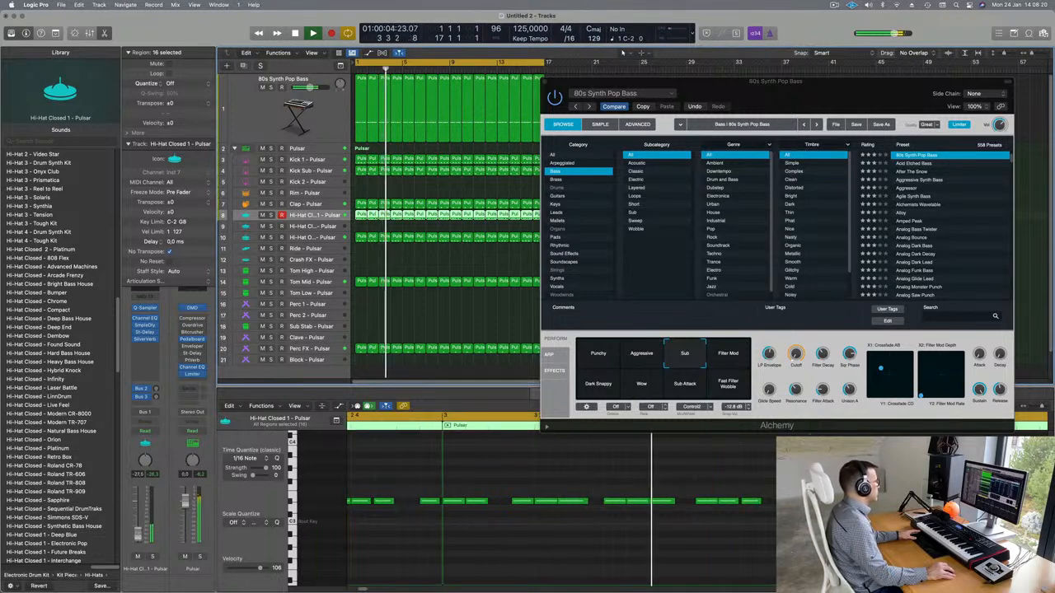
click(328, 239)
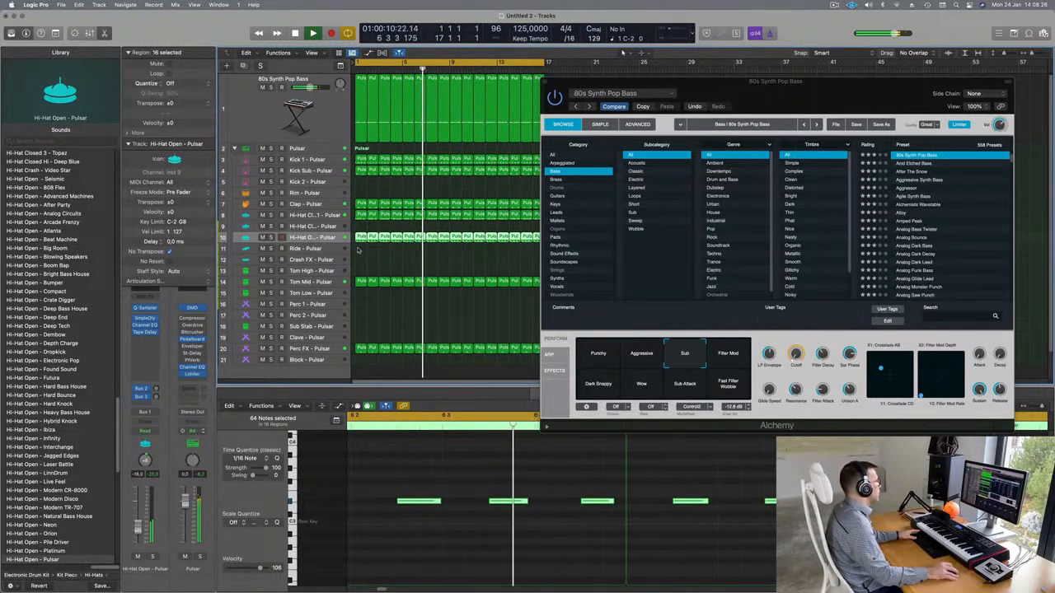
Select the Kick 1 track, collapse its track settings and enable its Phat FX plug-in.
click(321, 161)
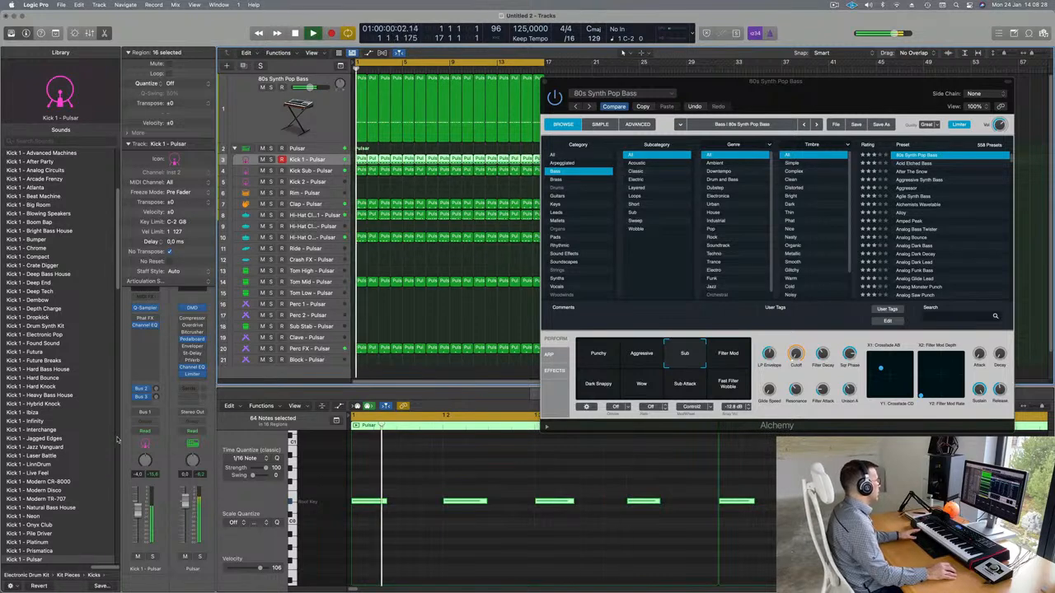
click(130, 143)
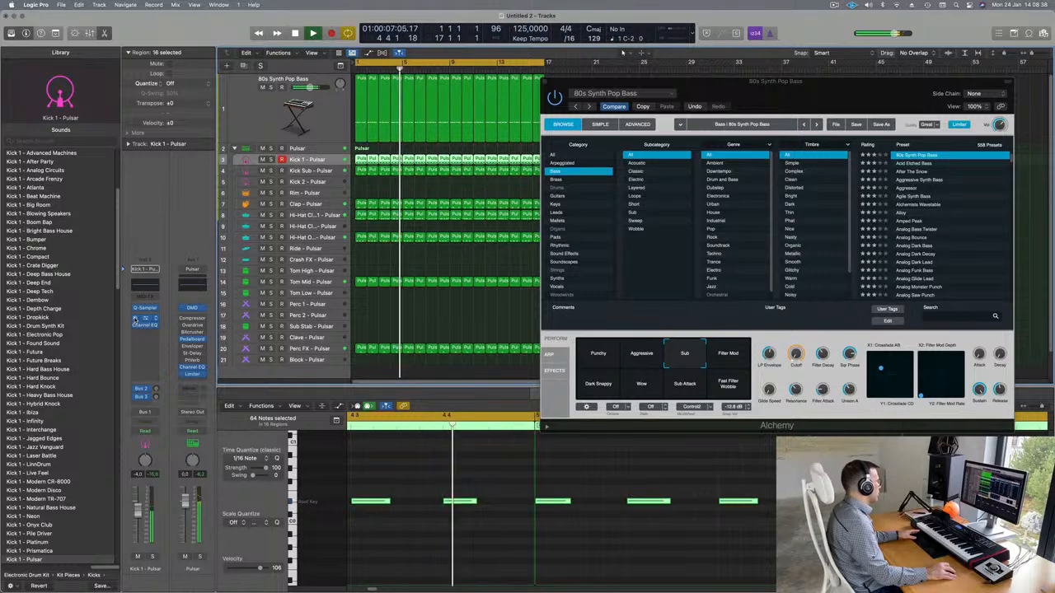
Boost the 75 Hz low shelf by 4.6 dB in the Kick 1 track's Channel EQ and close the EQ window.
click(145, 326)
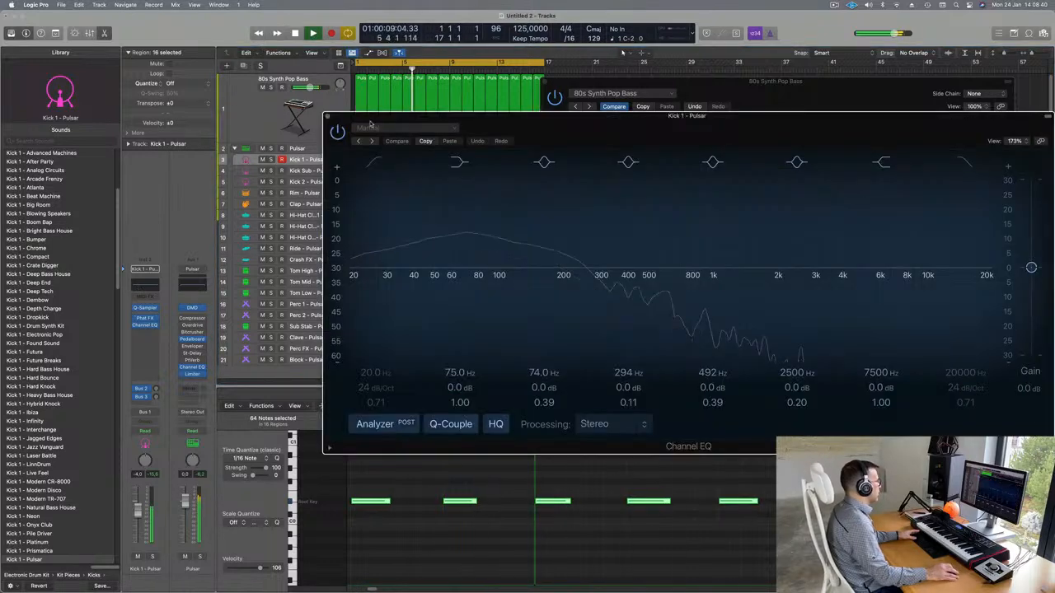
key(Return)
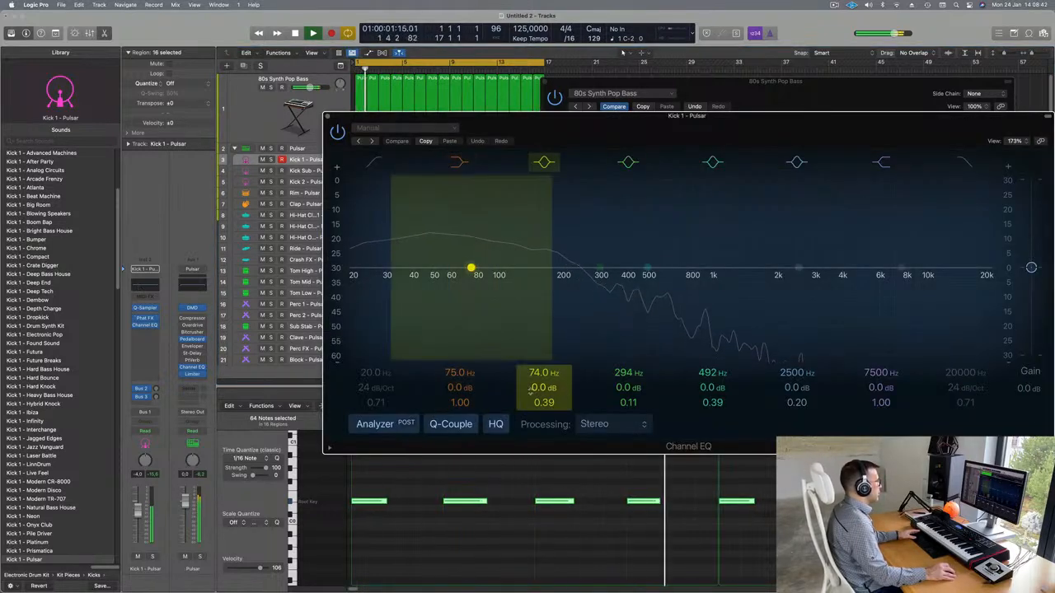
drag(485, 391, 485, 364)
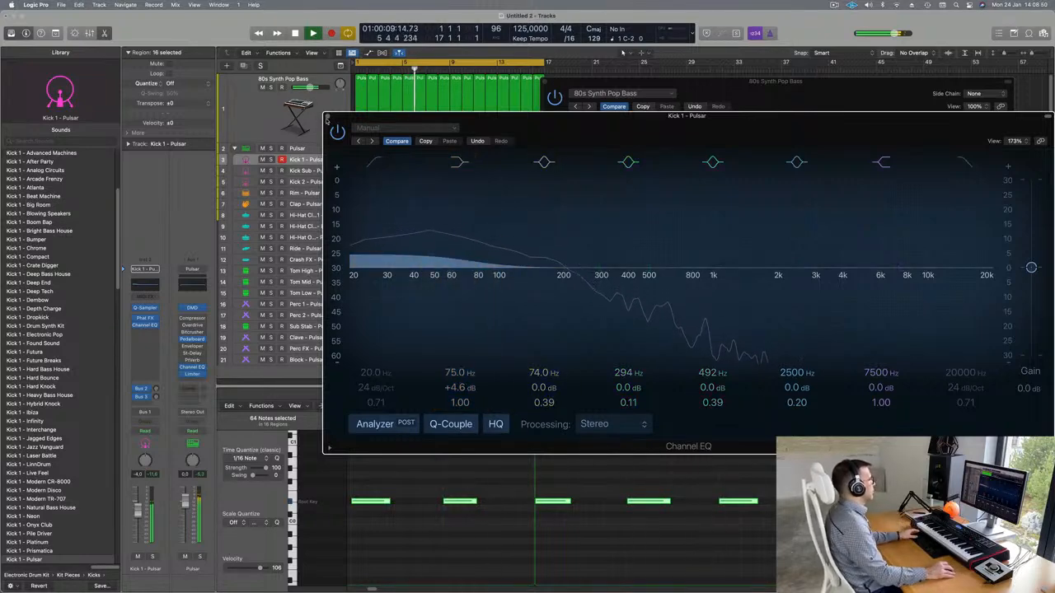
click(328, 117)
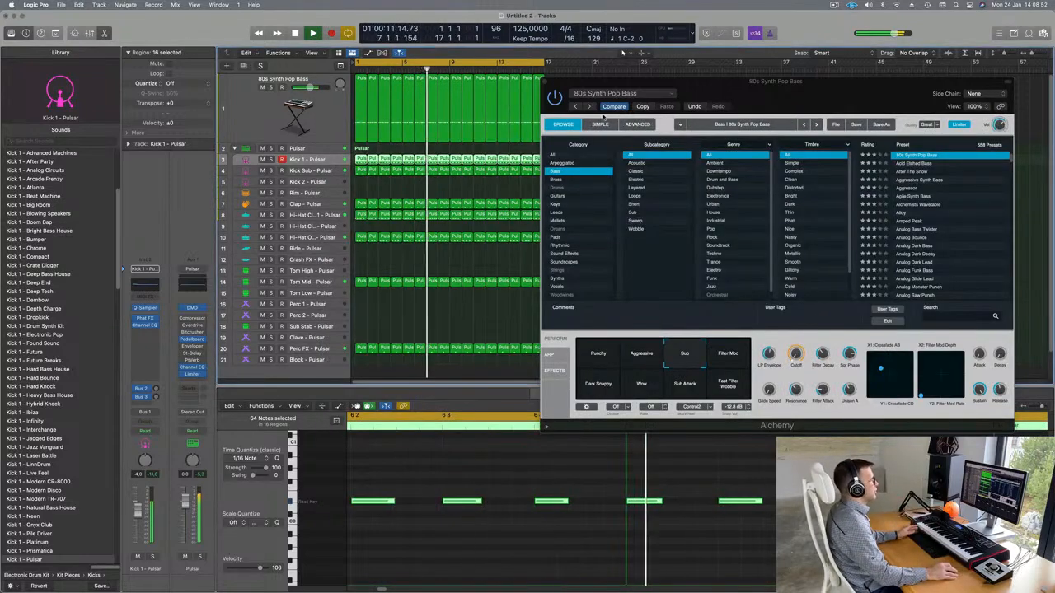
Close the Alchemy window and play the loop from the beginning with the 80s Synth Pop Bass track selected.
click(545, 82)
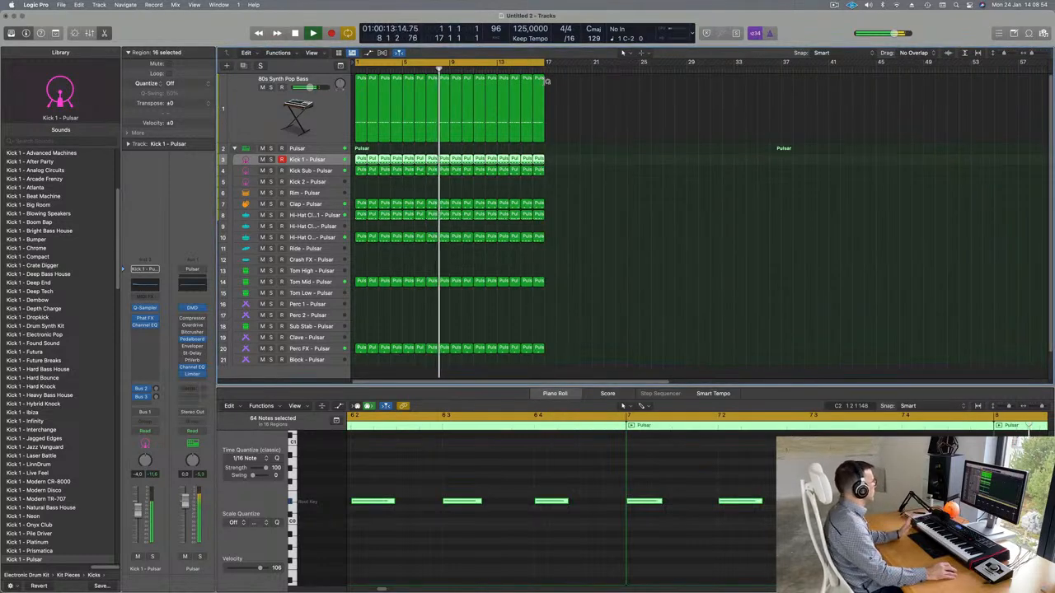
click(606, 213)
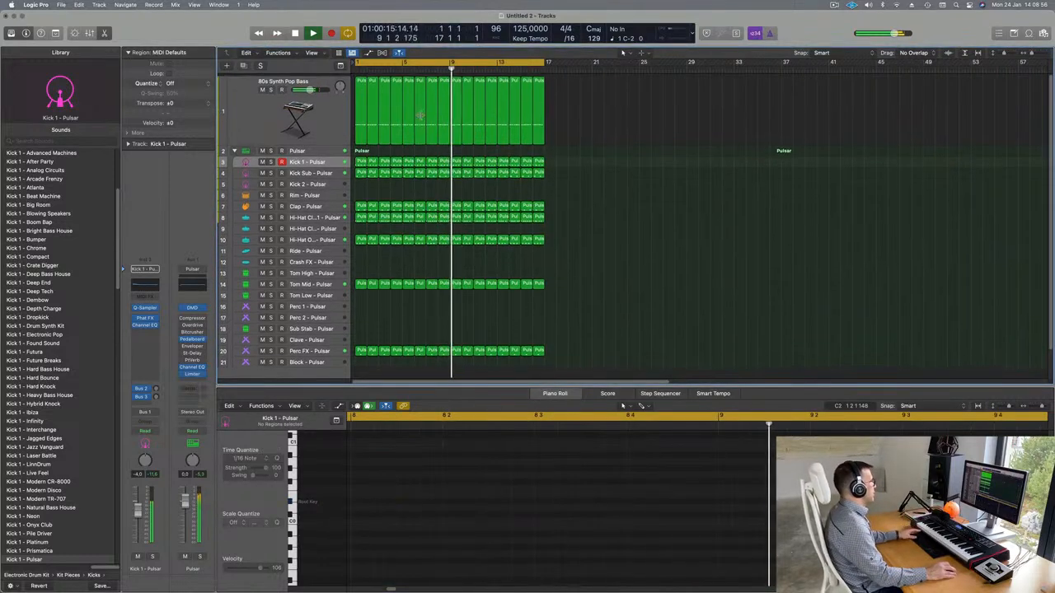
click(242, 120)
key(Return)
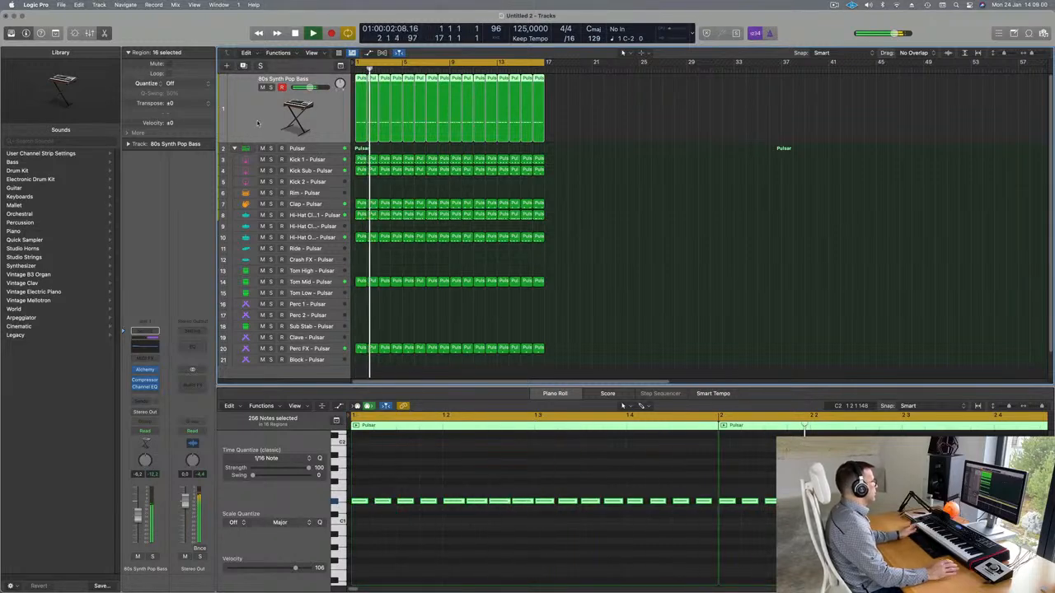
key(Return)
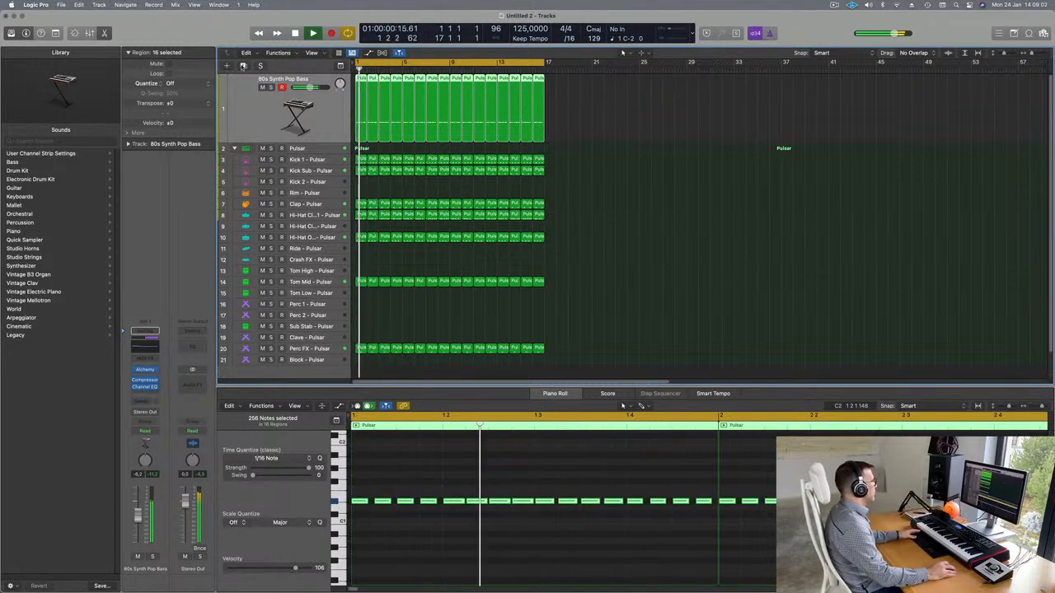
click(666, 120)
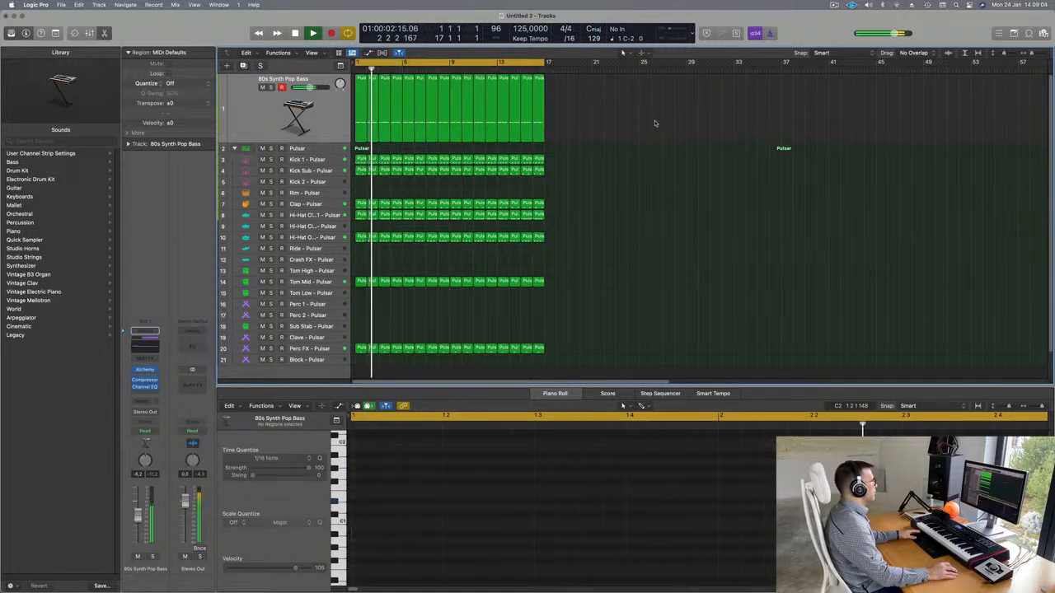
Transpose all notes of the bar 3 bass region down three semitones to C1 and play from the beginning.
click(385, 129)
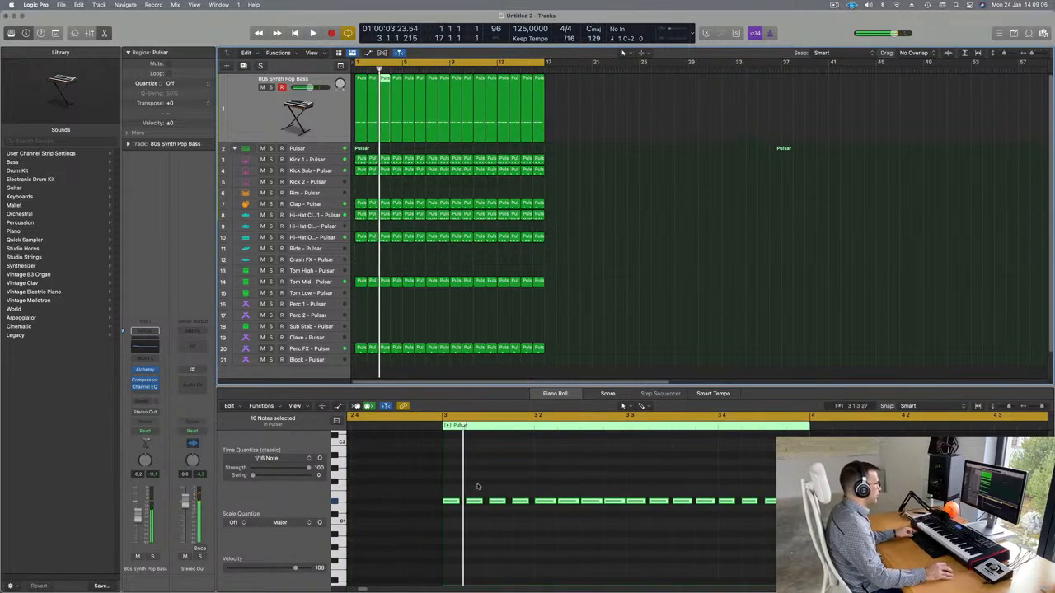
drag(446, 495, 765, 541)
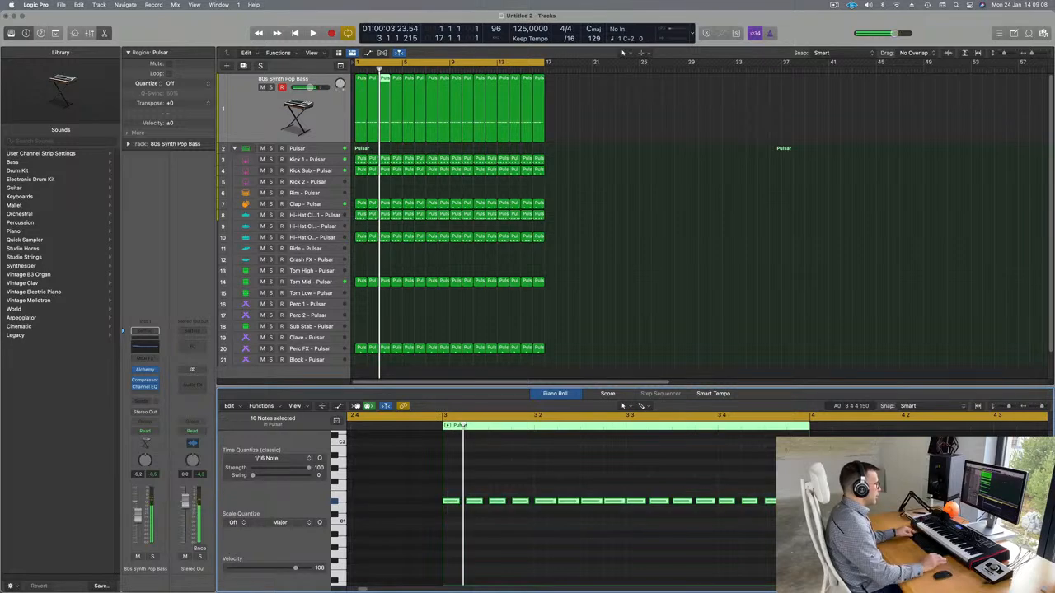
key(alt+Down)
key(alt+Down)
key(alt+Down)
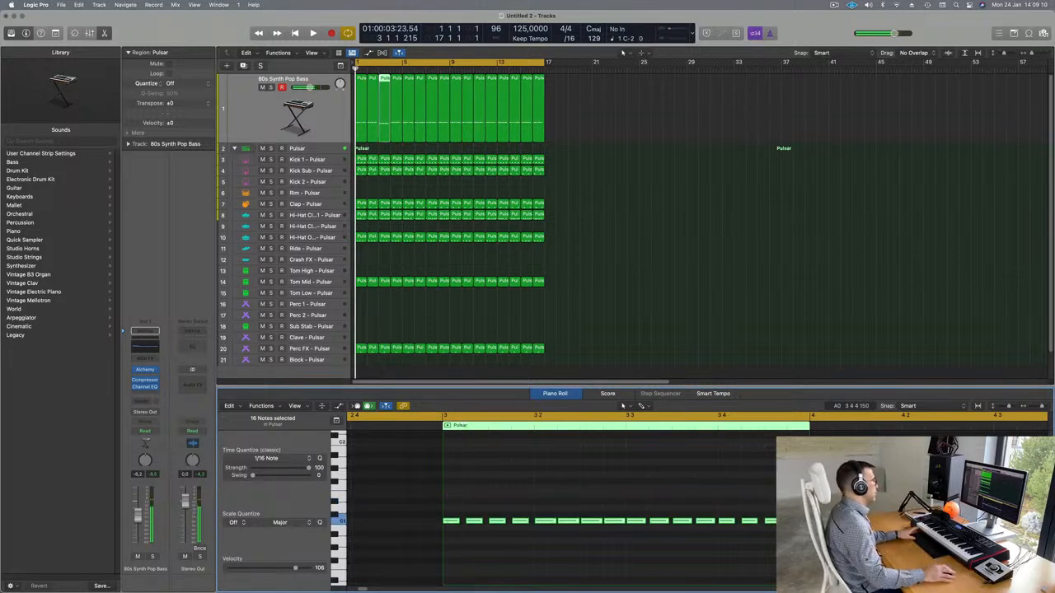
key(Return)
key(space)
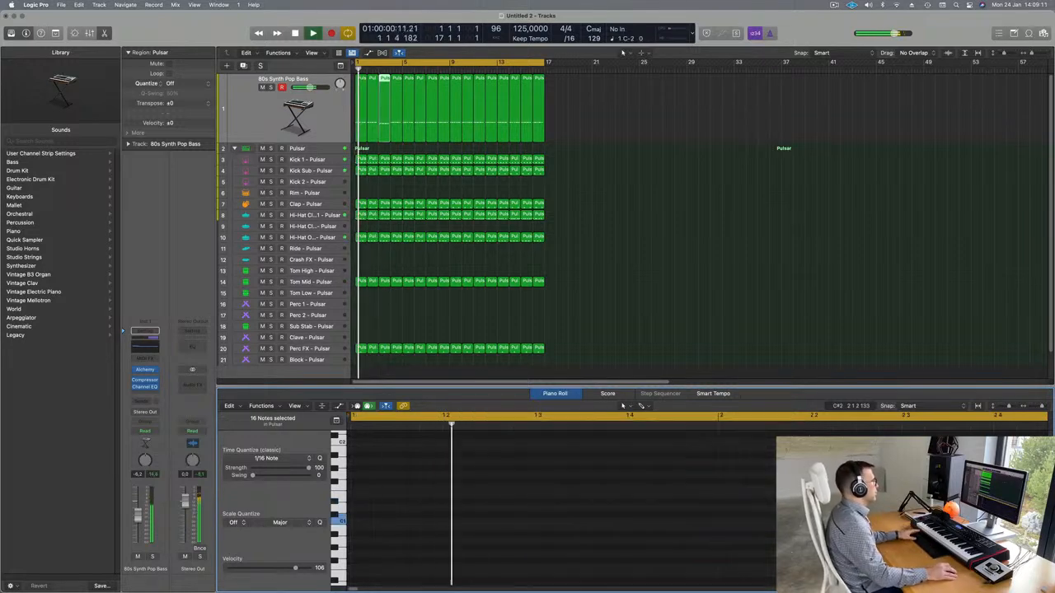
Delete all bass regions from bar 5 onward on the 80s Synth Pop Bass track.
click(384, 132)
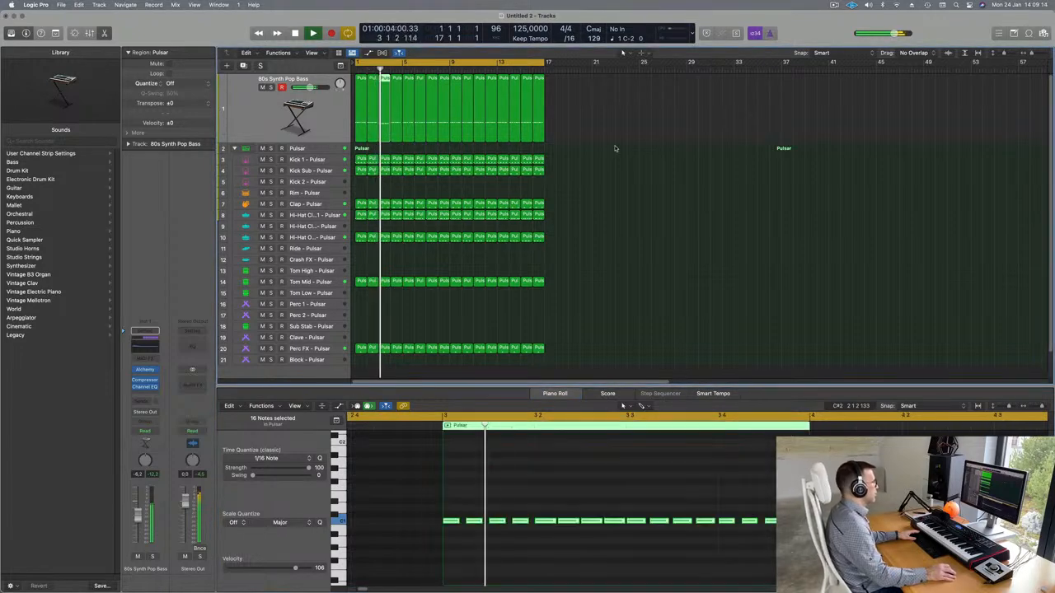
drag(575, 124, 409, 150)
key(Delete)
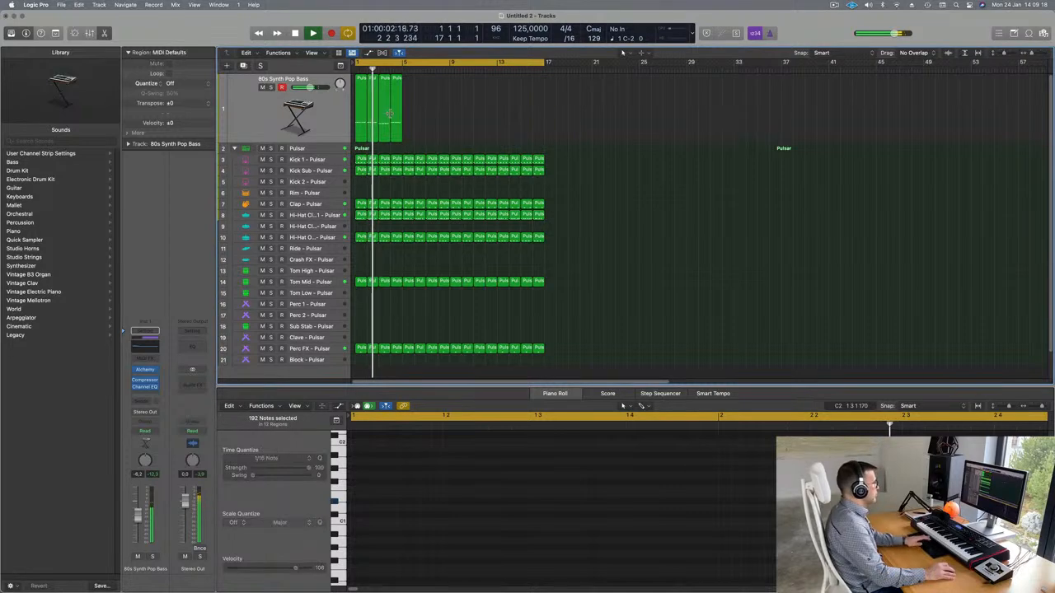
Transpose all notes of the bar 4 bass region down four semitones to B0 and check it in playback.
click(397, 123)
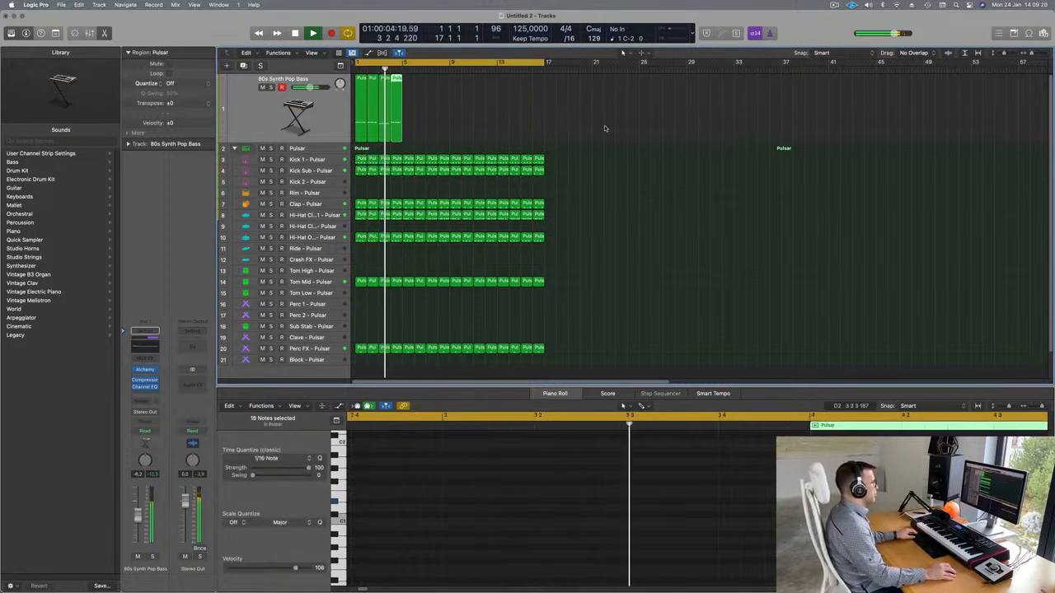
scroll(783, 500, right, 4)
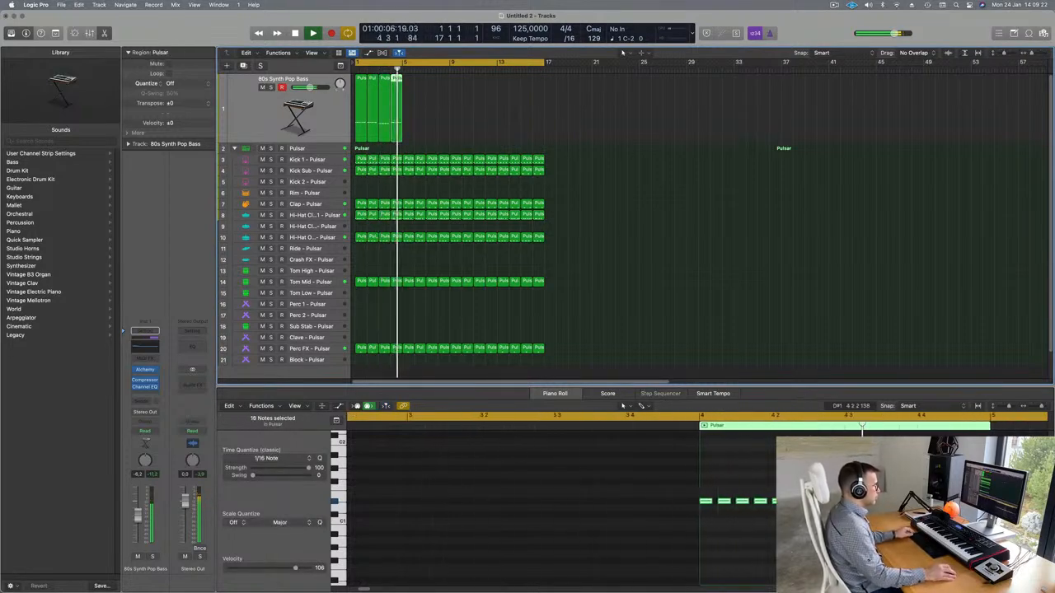
scroll(753, 496, down, 6)
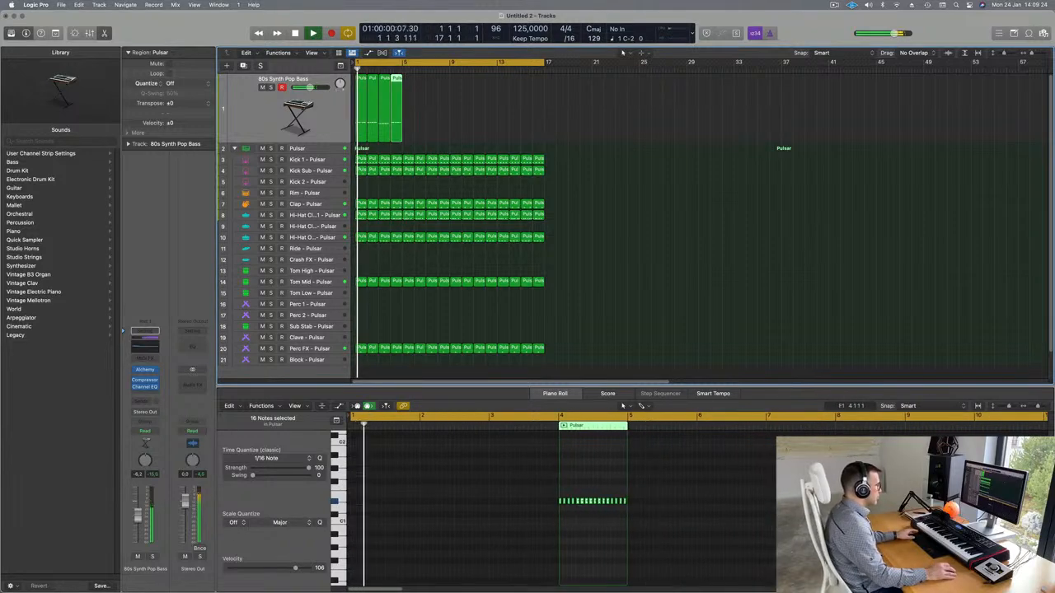
scroll(568, 499, up, 5)
drag(544, 499, 812, 503)
key(alt+Down)
key(alt+Down)
key(alt+Down)
key(alt+Down)
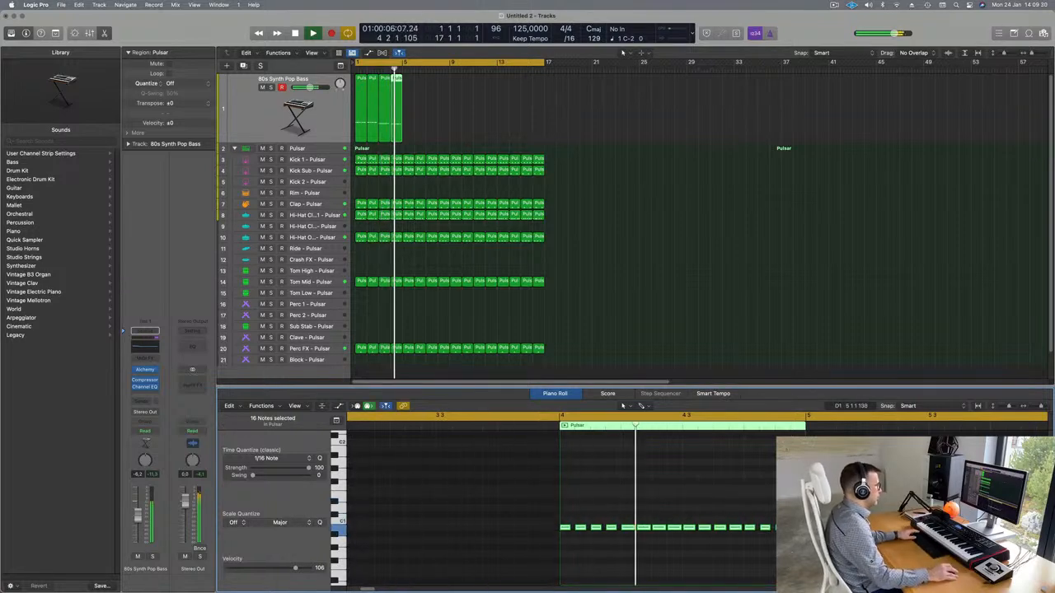
key(space)
key(space)
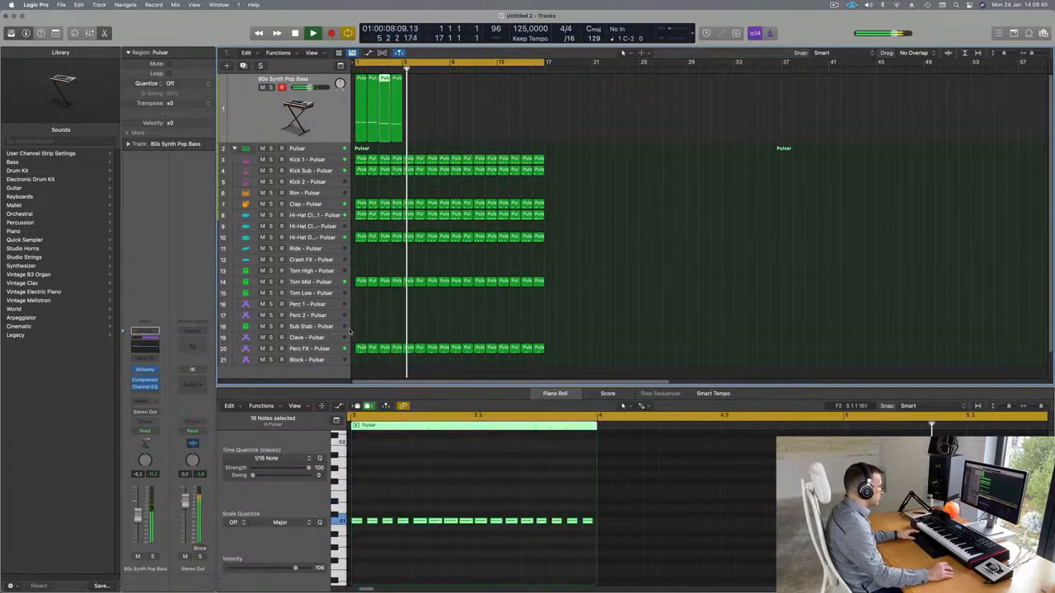
Raise all notes of the bar 3 bass region by one semitone to C#1 and restart playback.
drag(355, 514, 602, 546)
key(alt+Up)
key(space)
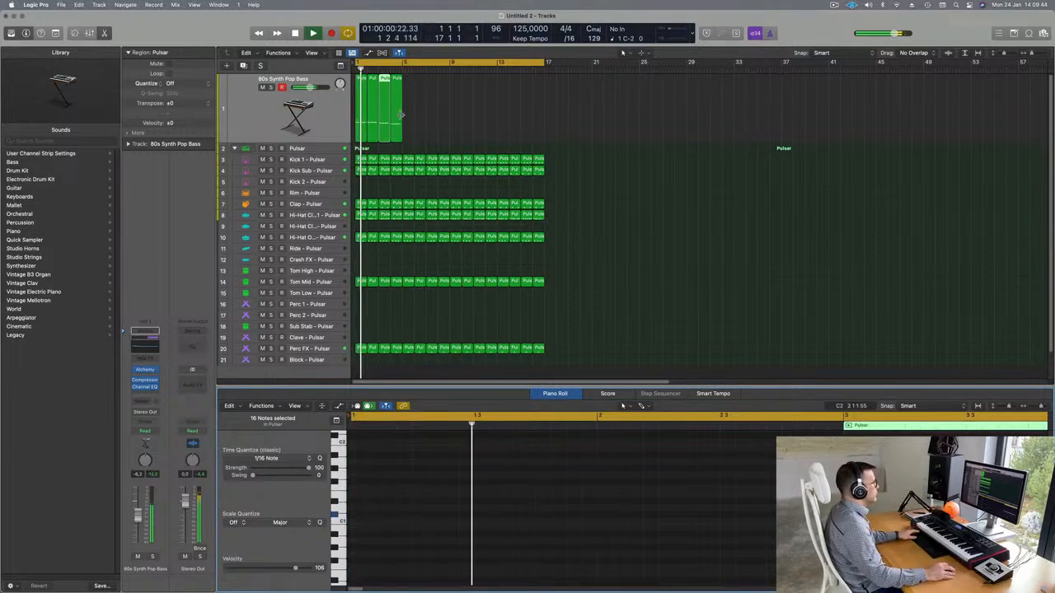
Join the four one-bar bass regions into a single region and restart playback.
click(351, 124)
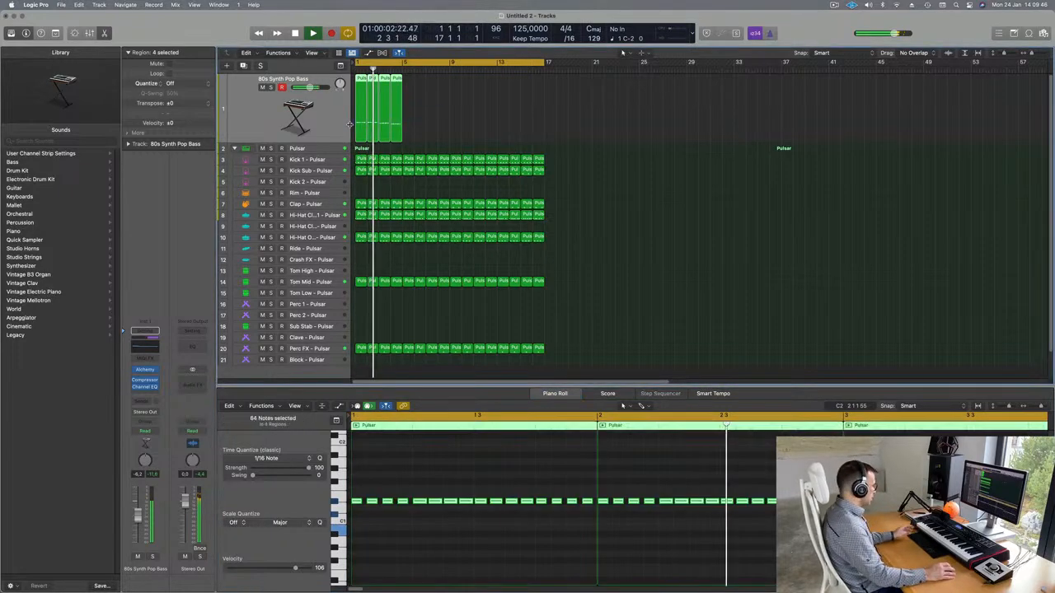
key(super+j)
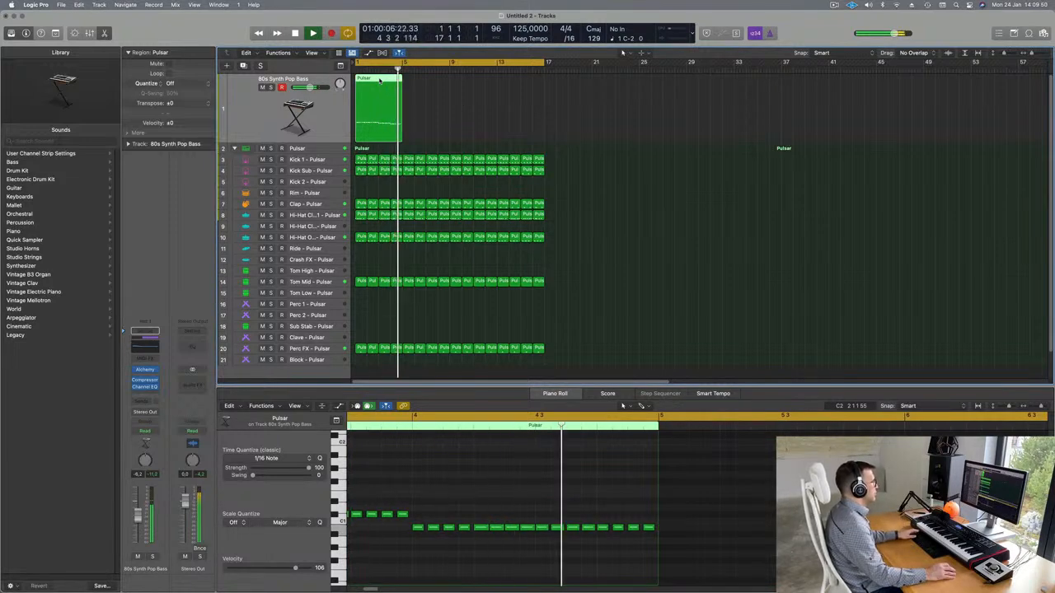
key(space)
drag(427, 97, 371, 126)
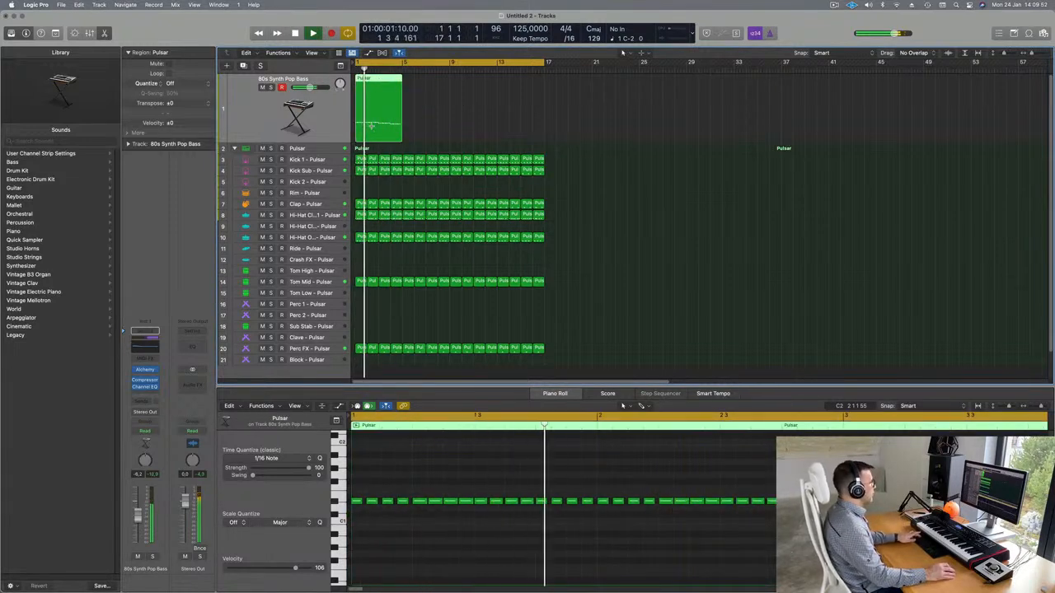
Repeat the joined four-bar bass region three times so the bass reaches bar 17.
key(super+r)
key(super+r)
key(super+r)
Lower the bar 4 notes in the first bass region by one semitone to A#0 and play the result.
click(385, 120)
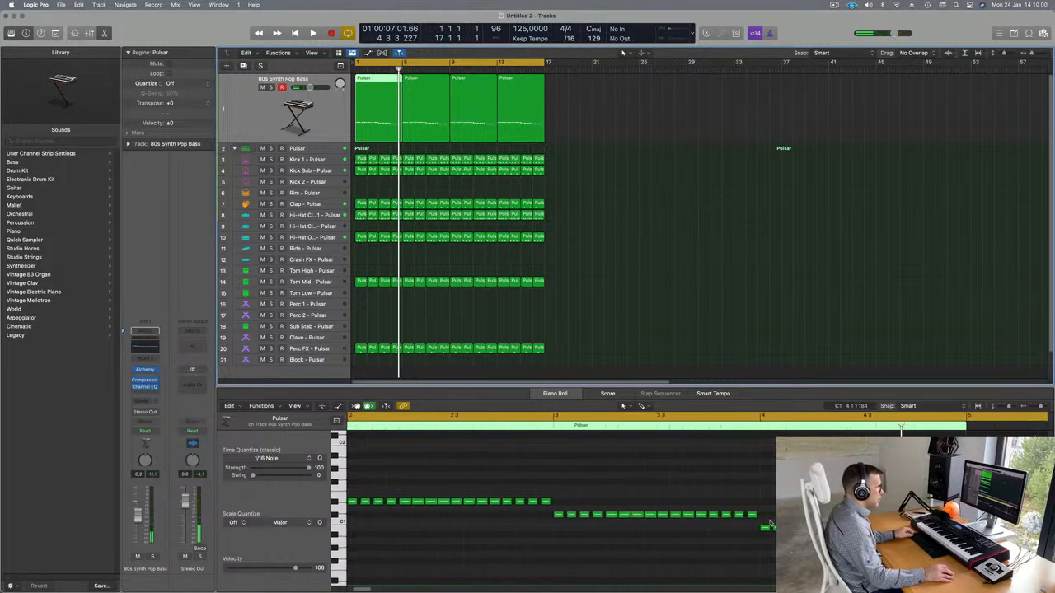
click(765, 527)
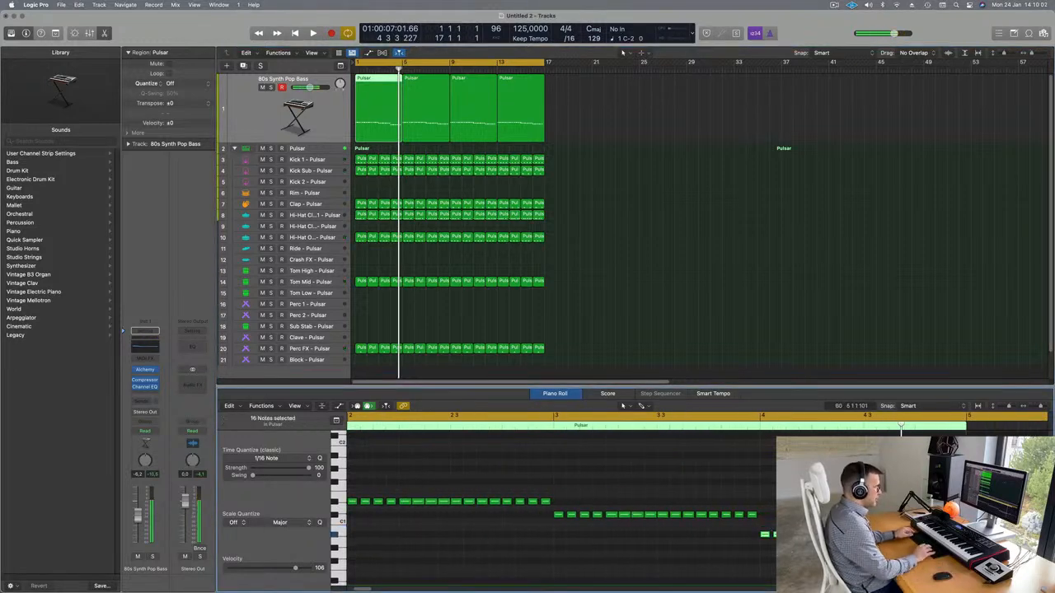
key(space)
Replace the three bass copies after the first region with three repeats of the edited region, up to bar 17.
drag(575, 101, 424, 118)
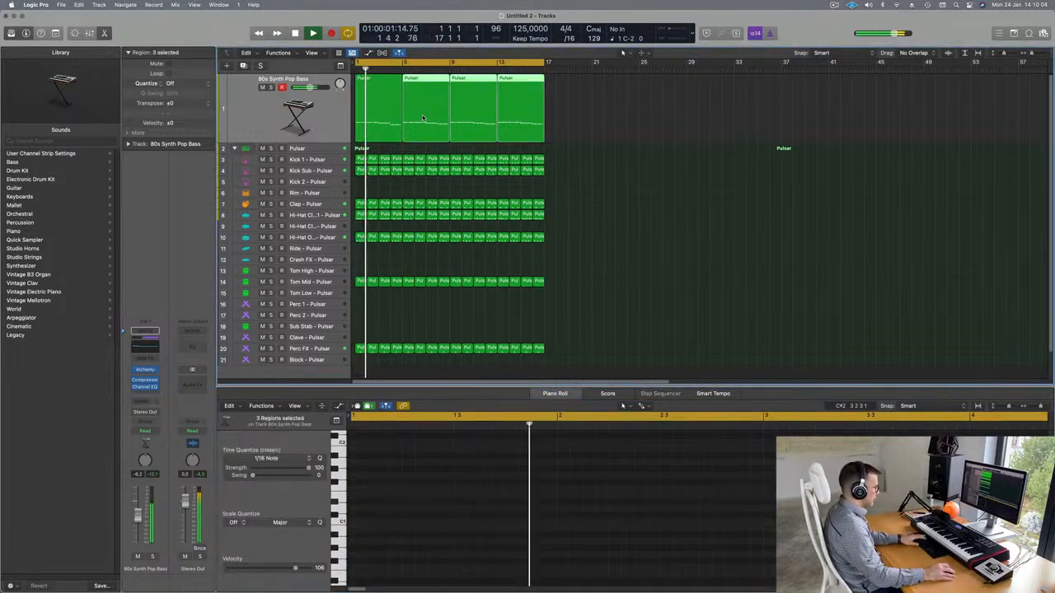
key(Delete)
click(364, 108)
key(super+r)
key(super+r)
key(super+r)
click(324, 109)
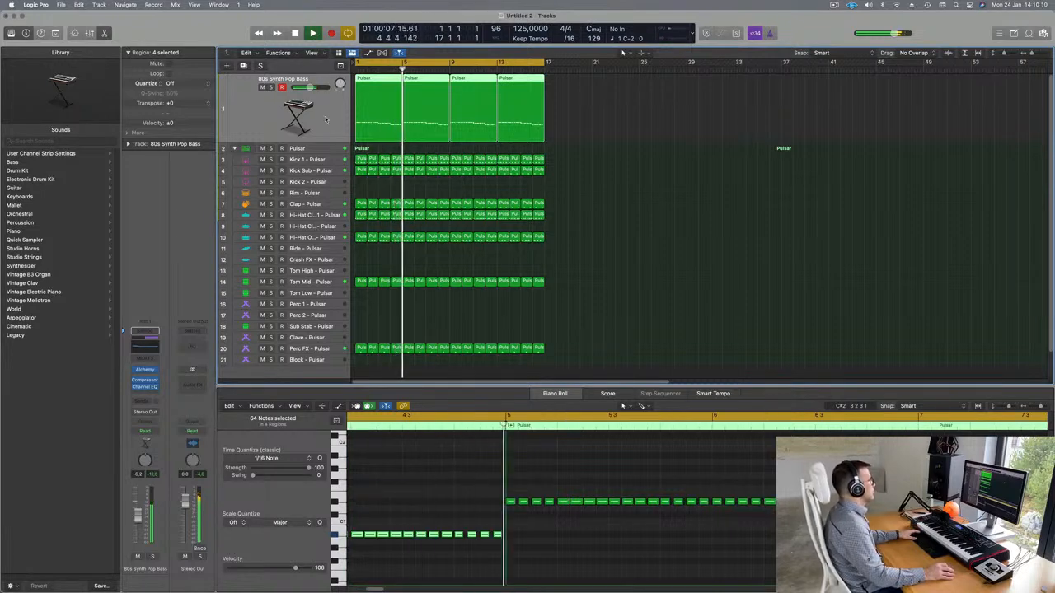
Duplicate the 80s Synth Pop Bass track with its settings and place the first bass region on the new track.
key(super+d)
key(space)
drag(398, 111, 384, 176)
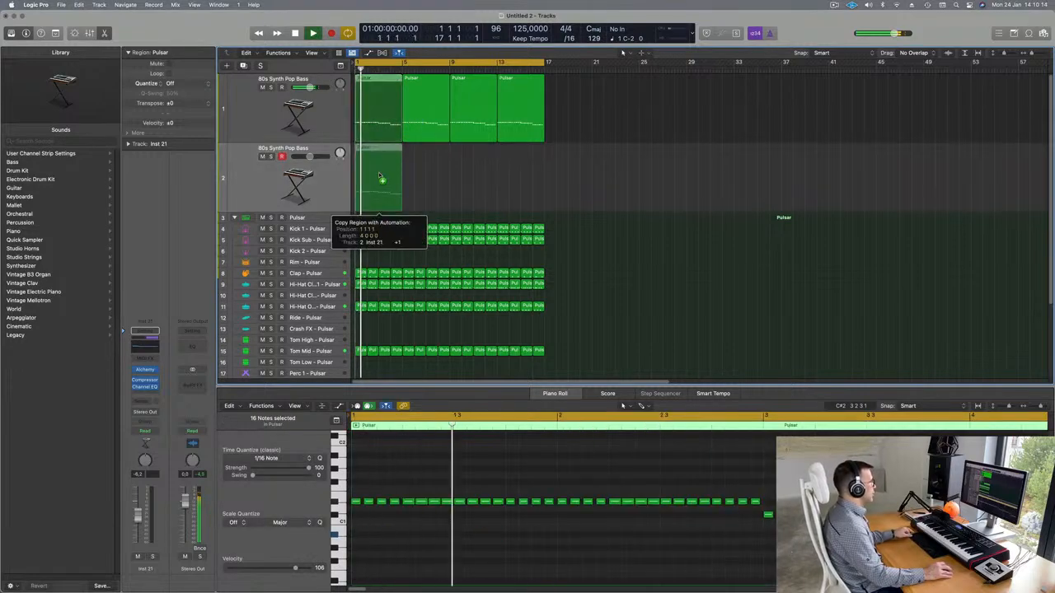
Delete all notes but the first in the new region, lengthen it to about half a bar and copy it up to F#1.
scroll(400, 463, down, 5)
drag(361, 495, 801, 566)
key(Delete)
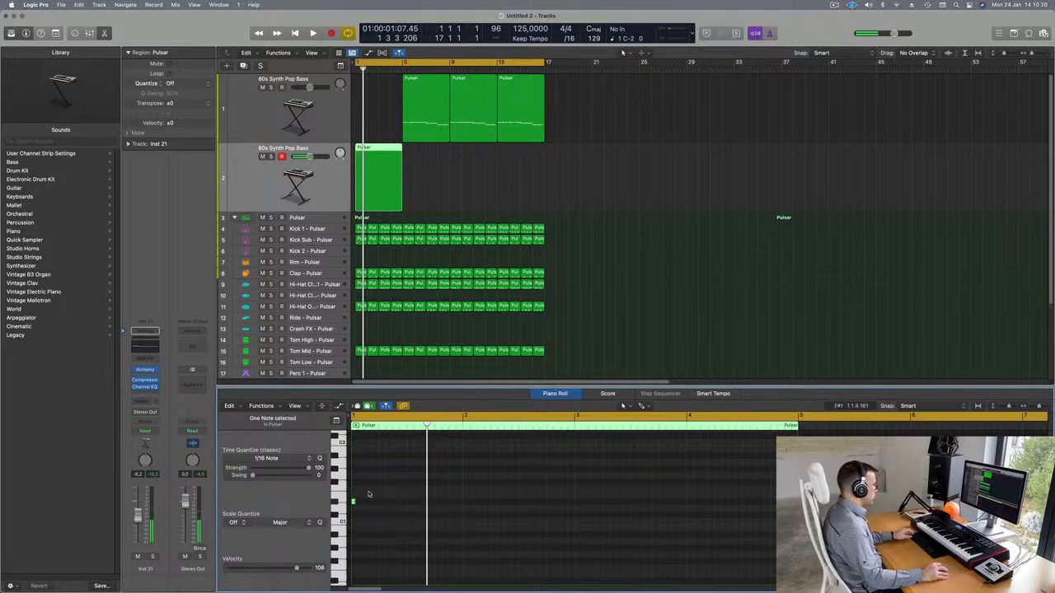
drag(355, 502, 376, 479)
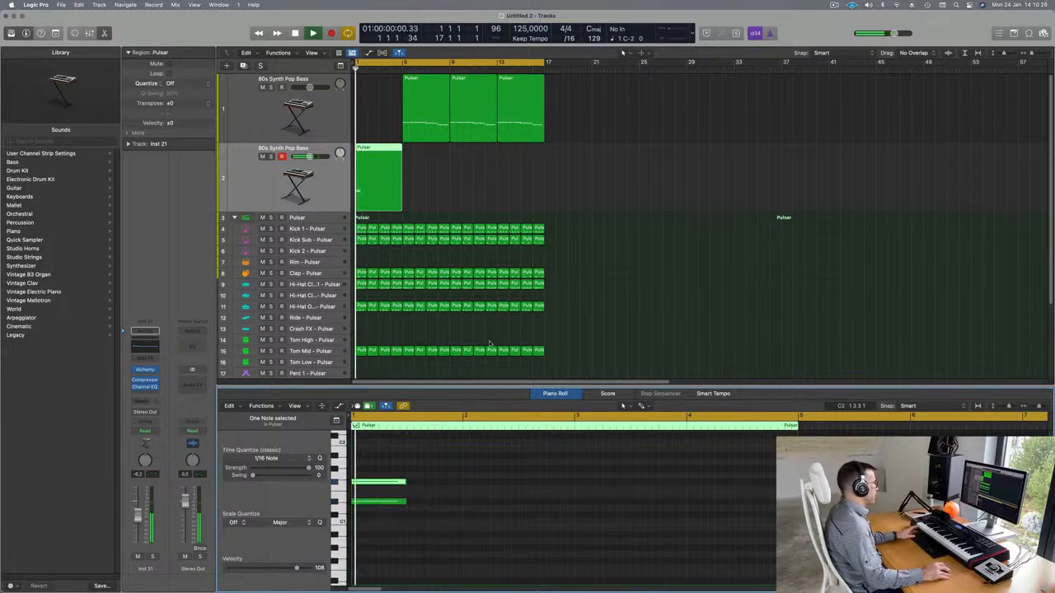
Copy the bar 5 bass region back to bar 1 on the original bass track and check it in playback.
drag(428, 100, 371, 85)
key(space)
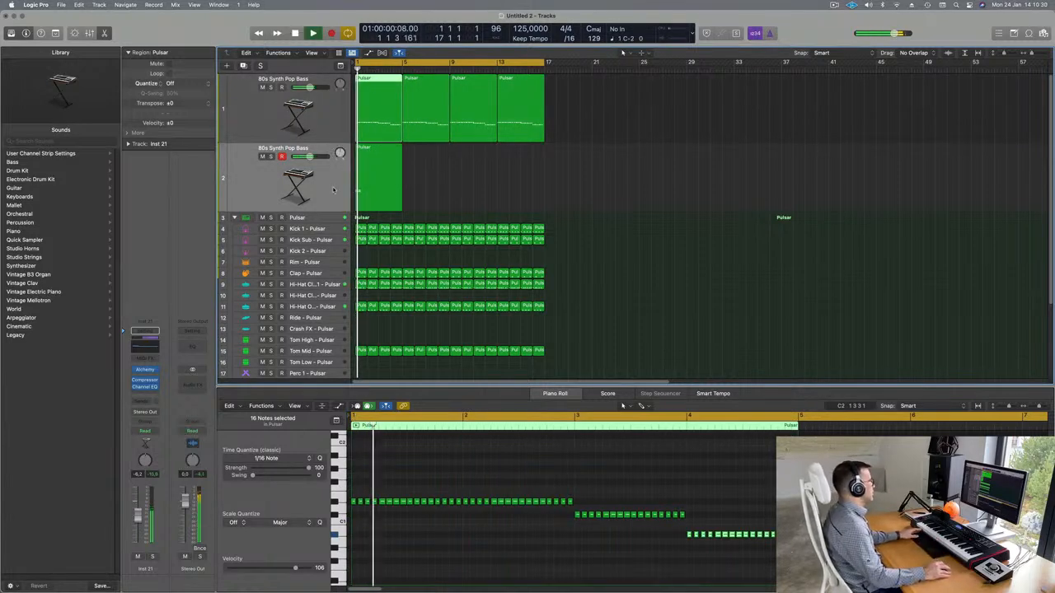
key(space)
Open Alchemy on the duplicated bass track and load the Perfect Pad 01 preset from the Pads category.
click(334, 189)
key(space)
click(145, 370)
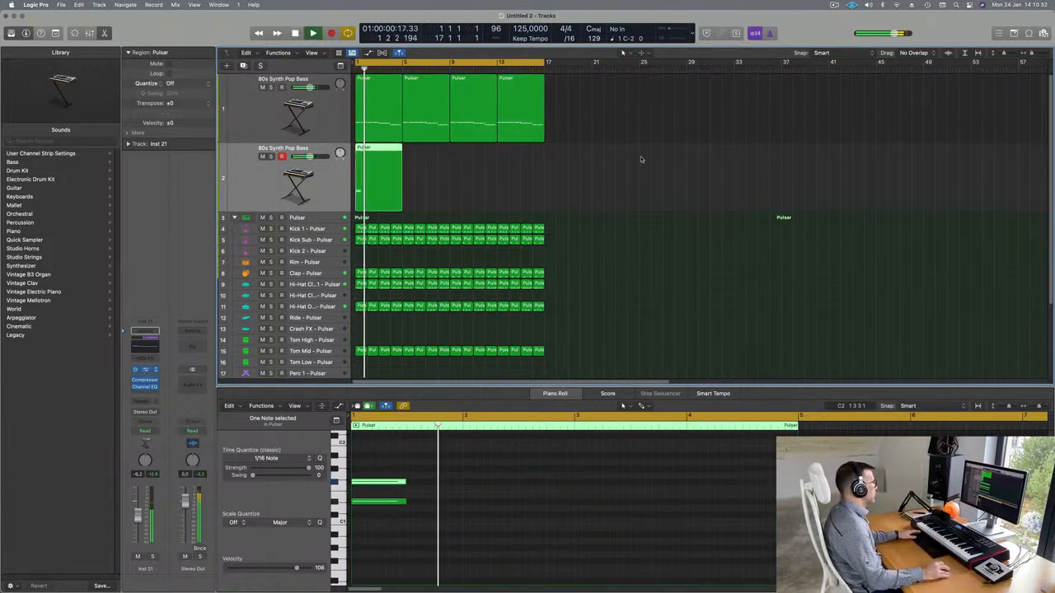
key(space)
drag(607, 141, 655, 118)
click(445, 259)
scroll(820, 234, down, 10)
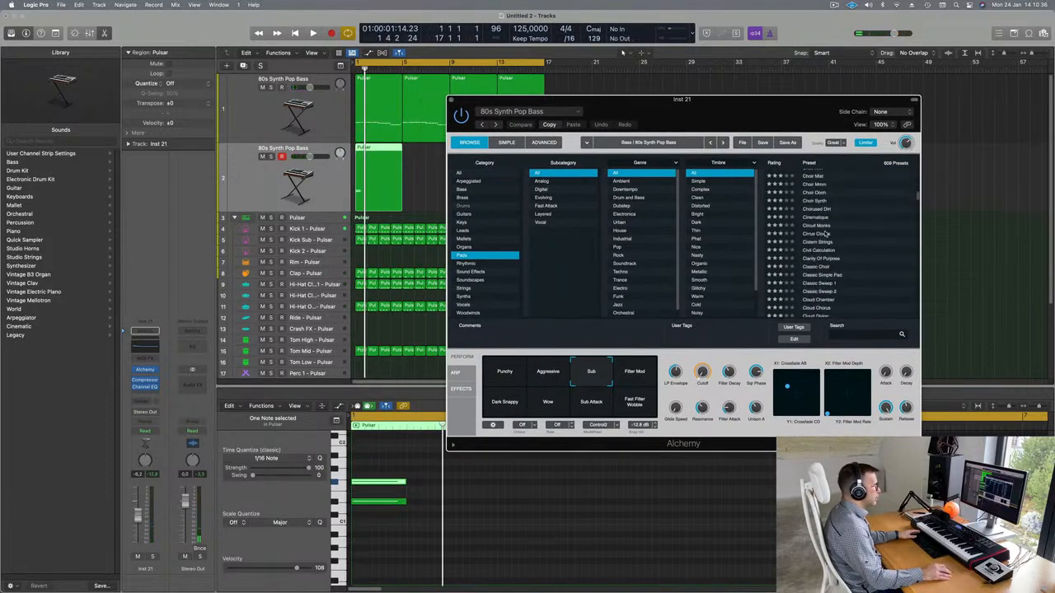
scroll(829, 248, down, 10)
scroll(835, 262, down, 10)
scroll(830, 262, up, 10)
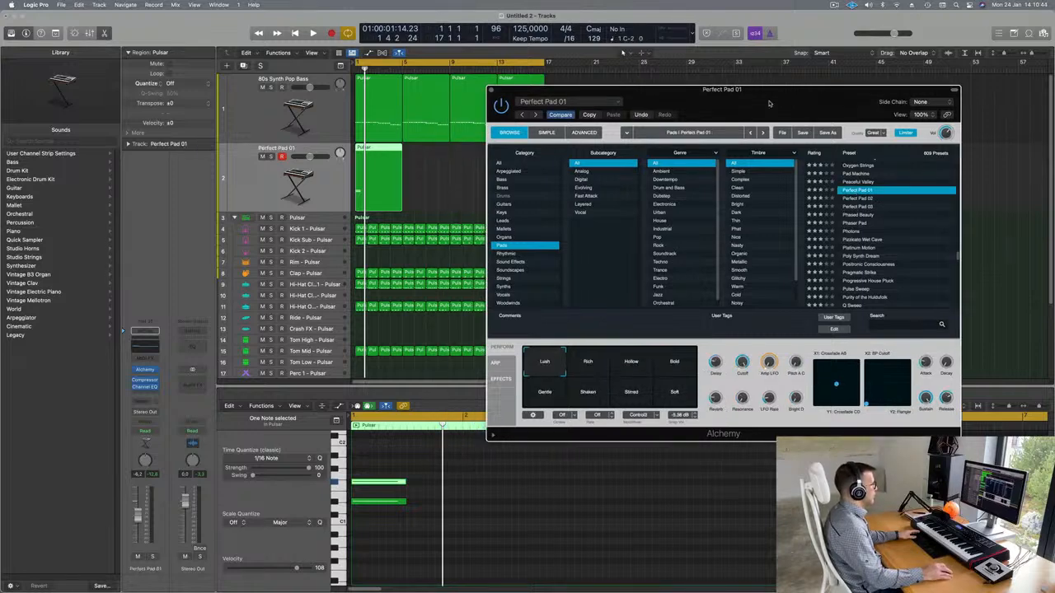
Lower the Perfect Pad 01 track's volume to -15.6 dB, start playback and move the Alchemy window aside.
click(159, 189)
key(space)
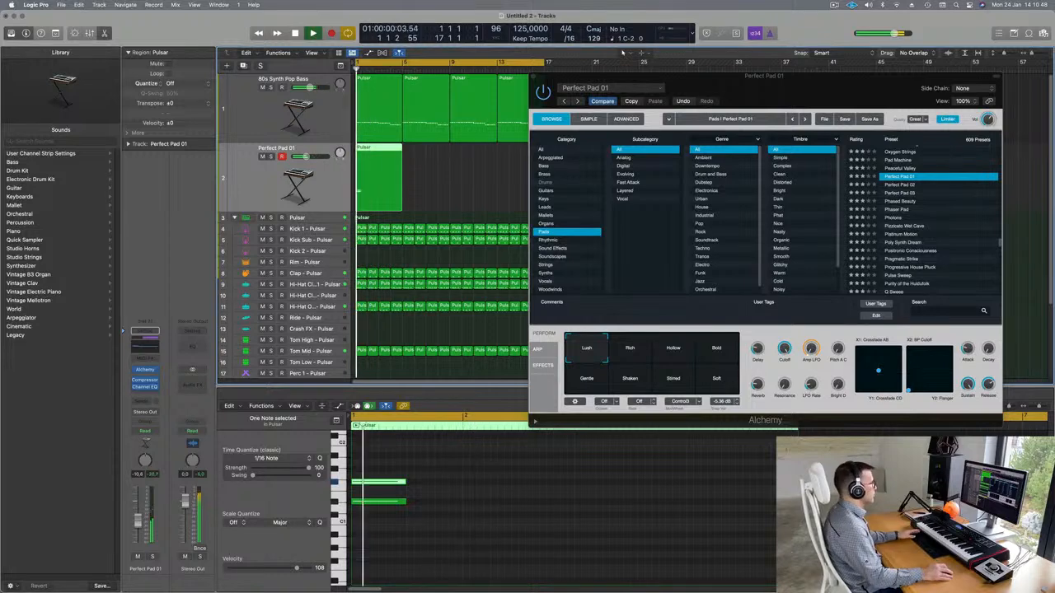
drag(784, 76, 916, 117)
Select both pad notes and try them in a higher octave during playback.
drag(451, 479, 369, 536)
key(space)
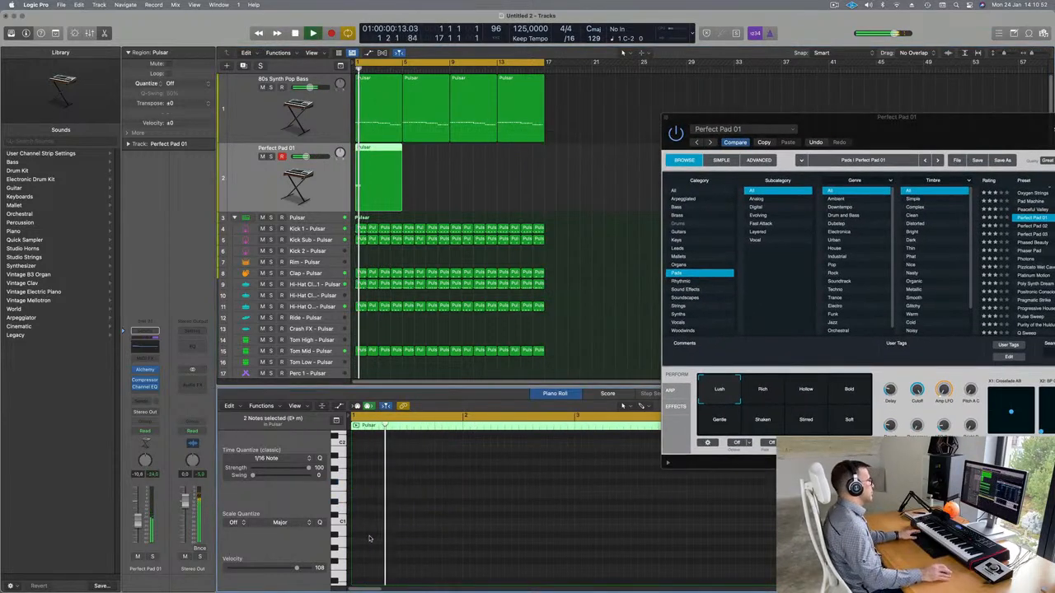
Set the pad's Delay to 25.5 % during playback and move the Alchemy window clear of the regions.
drag(881, 131, 683, 183)
key(space)
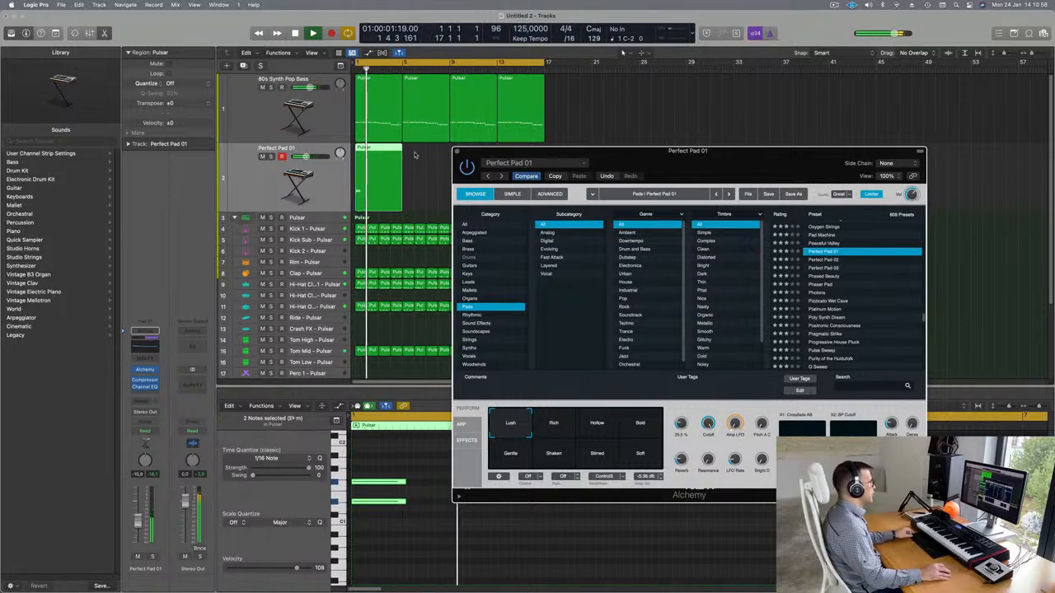
drag(510, 153, 698, 172)
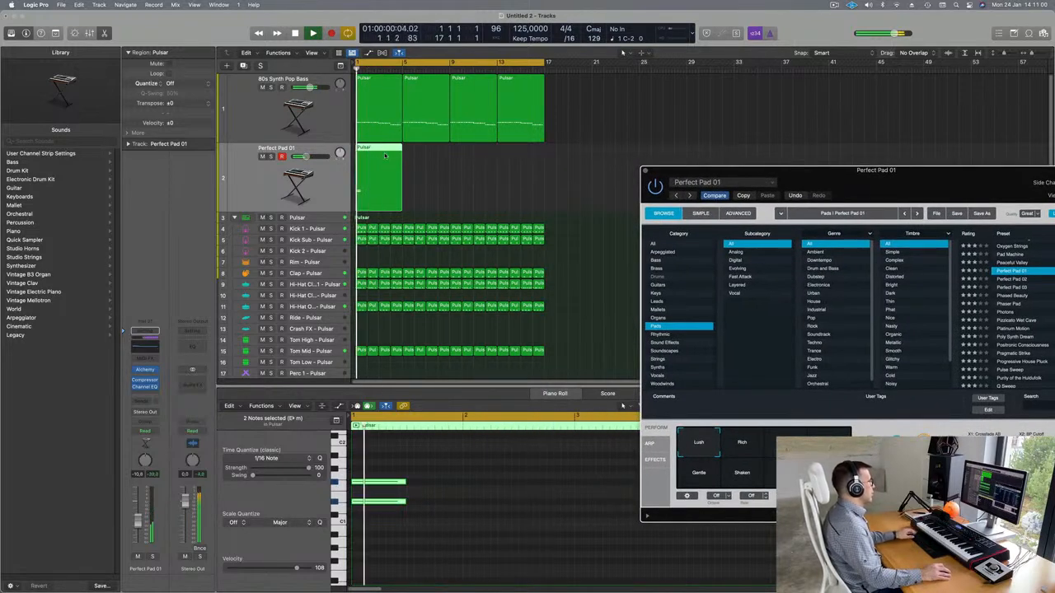
Copy the two pad notes to bar 3, raise the copied upper voice and remove the surplus notes, leaving F♯ and G♯.
scroll(393, 476, down, 5)
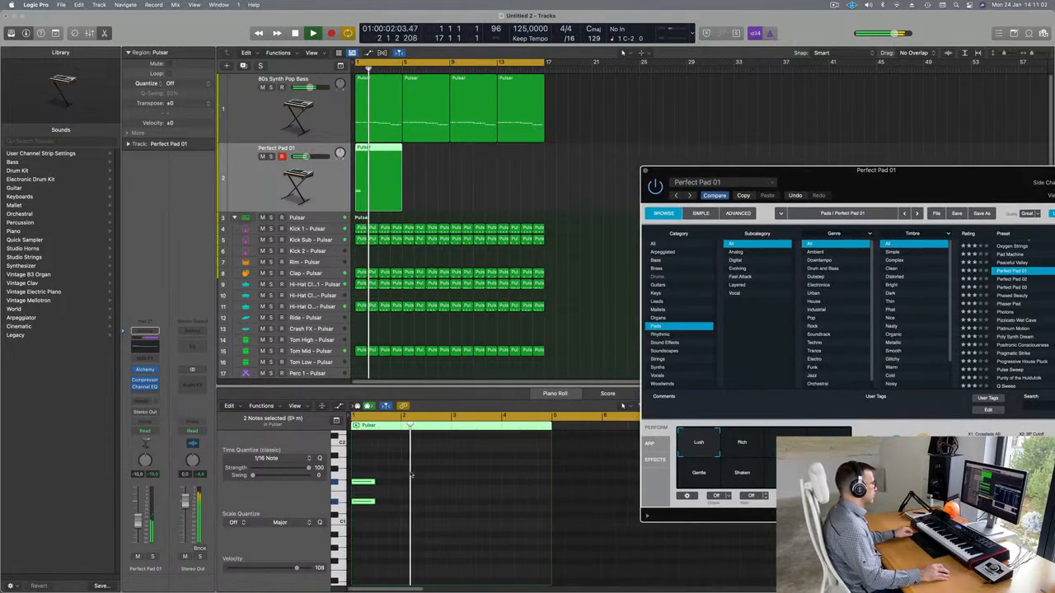
click(368, 484)
key(Return)
drag(368, 484, 456, 471)
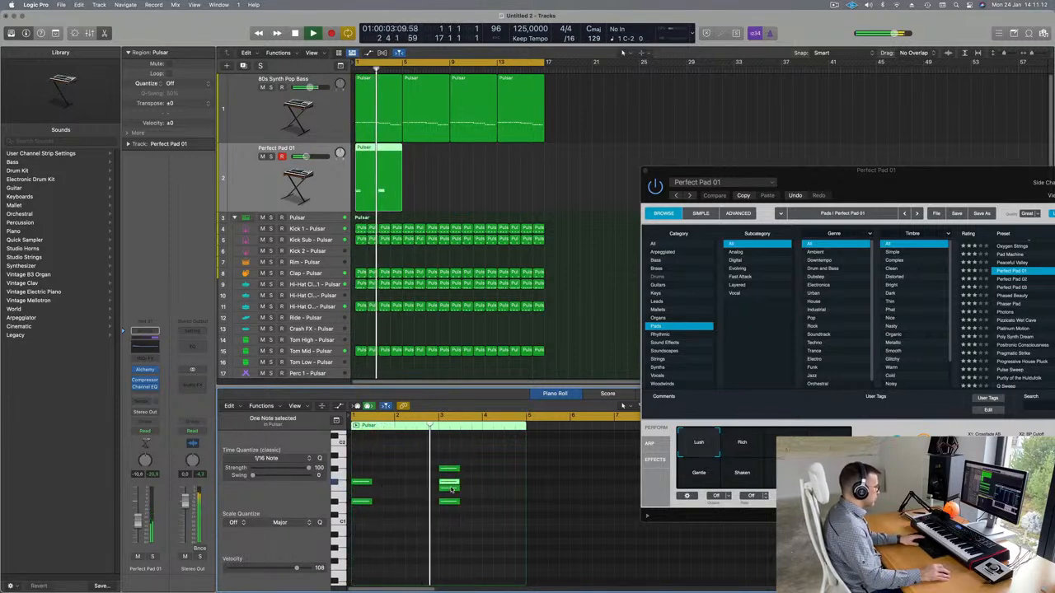
key(Delete)
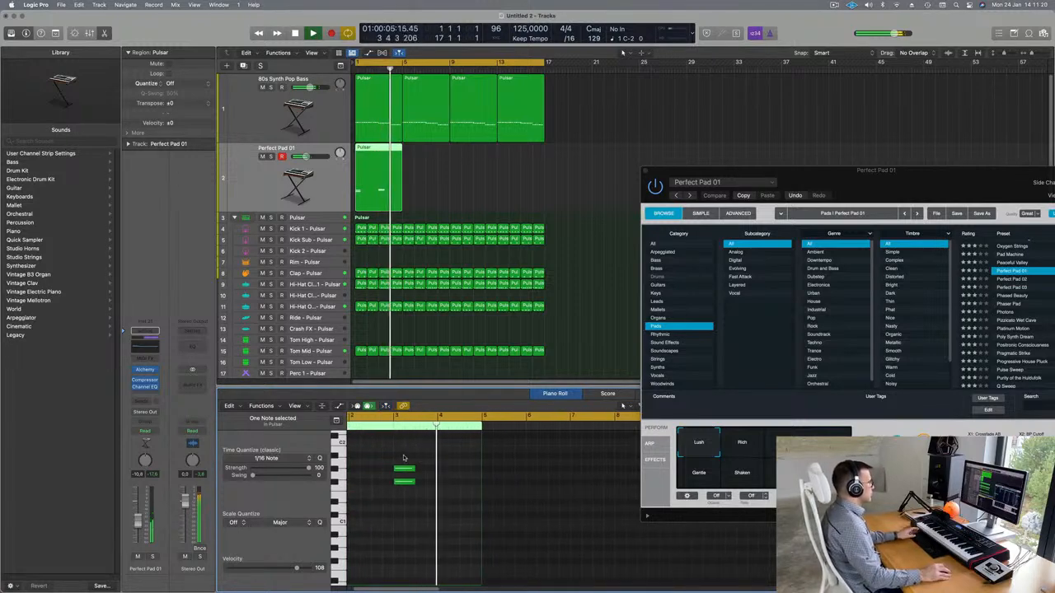
Switch the pad to Alchemy's Bold snapshot, move the plug-in window up and set the track's volume to -7.4 dB.
key(Return)
drag(836, 174, 627, 180)
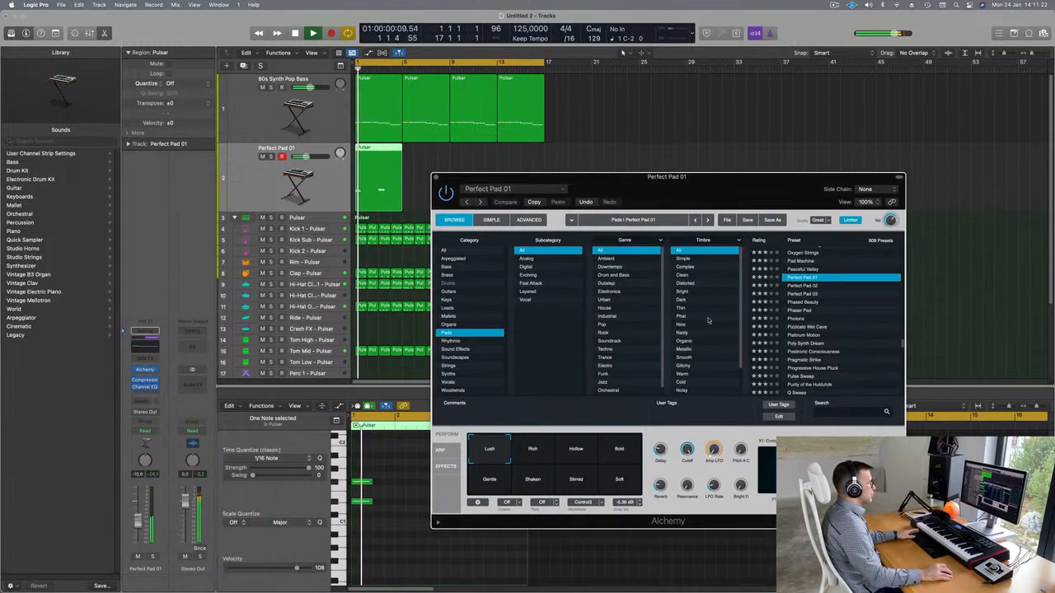
click(620, 448)
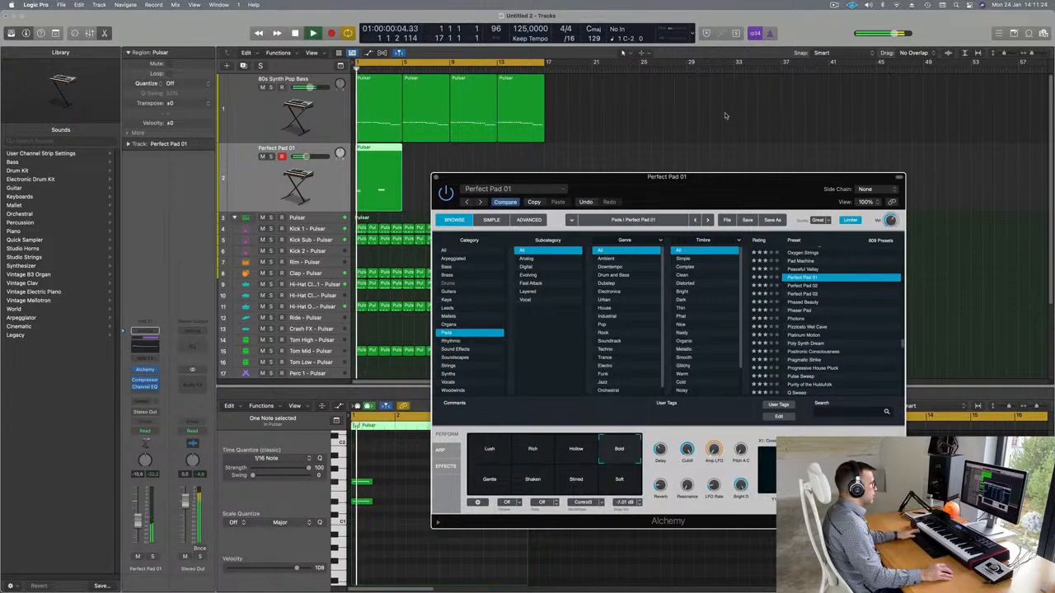
drag(713, 179, 797, 80)
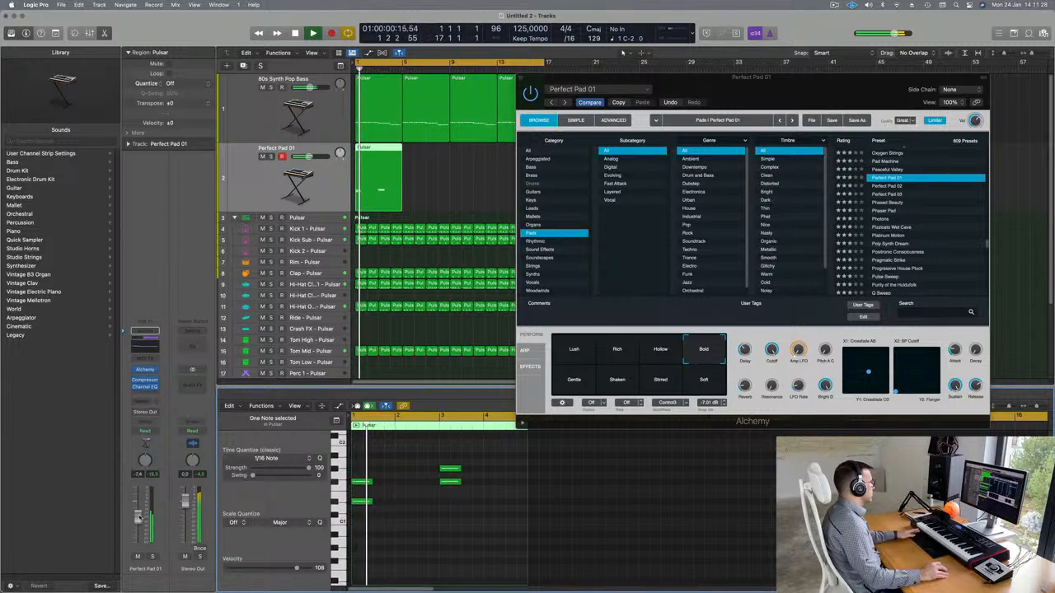
Add a send to Bus 4 on the Perfect Pad 01 track and restart playback from the beginning.
click(139, 398)
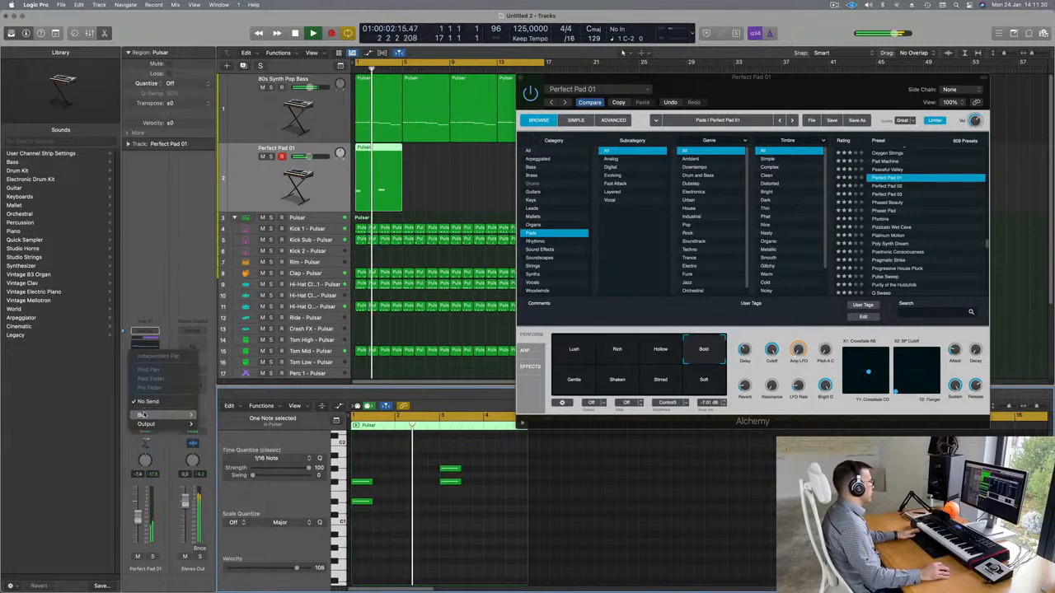
mouse_move(145, 416)
click(210, 262)
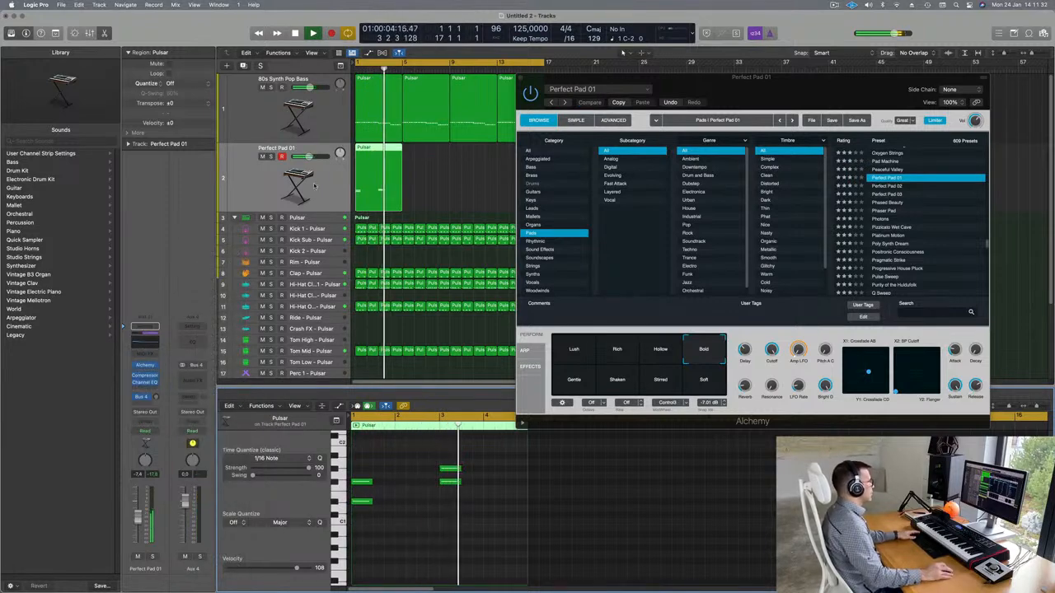
key(Return)
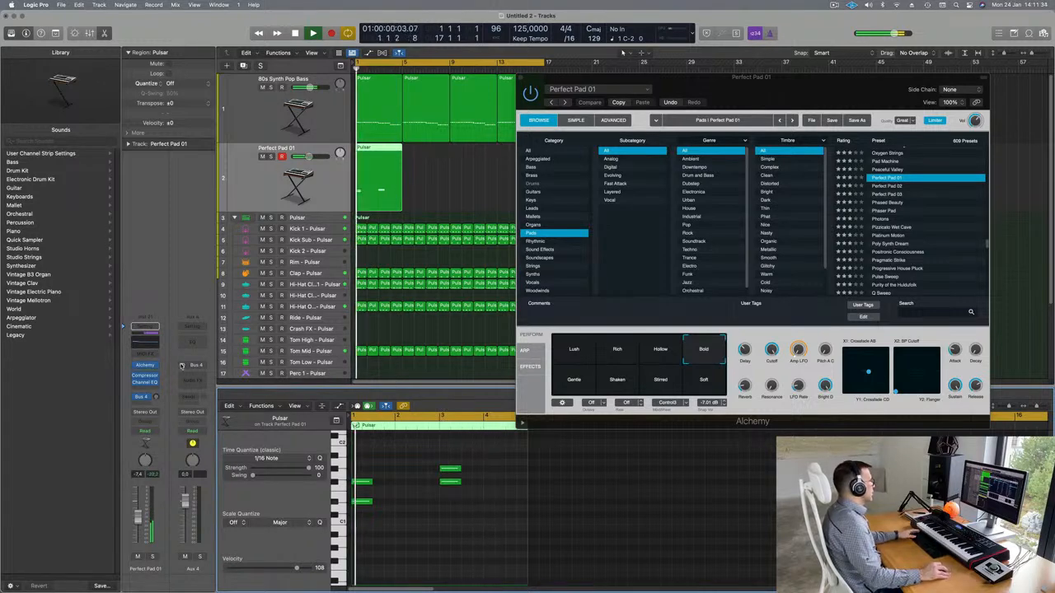
Insert SilverVerb on Aux 4 with the grandiose setting, set Wet to 100 % and raise the pad's Bus 4 send.
click(198, 381)
mouse_move(226, 483)
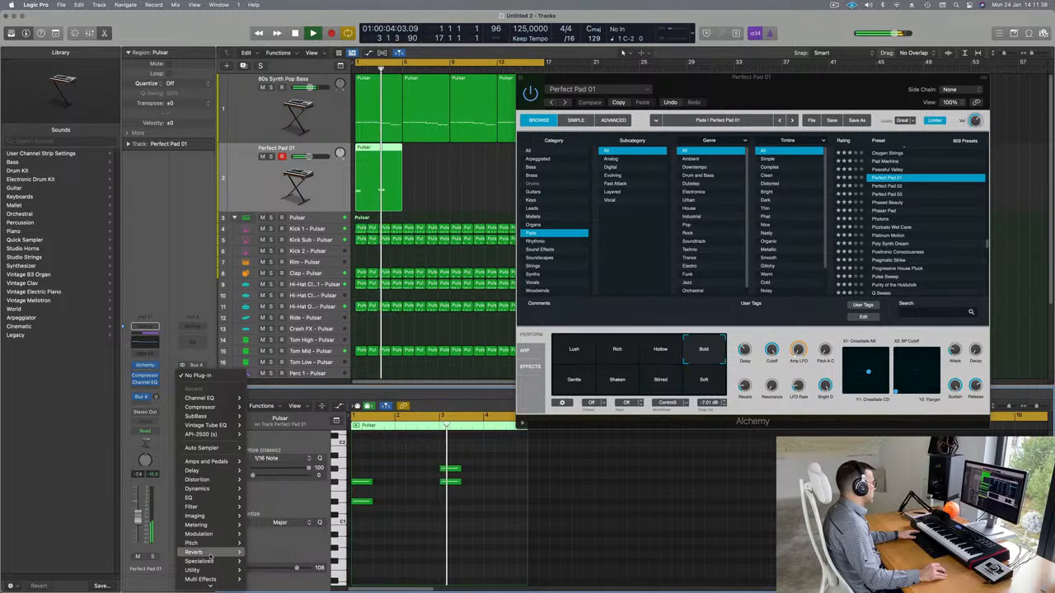
mouse_move(214, 550)
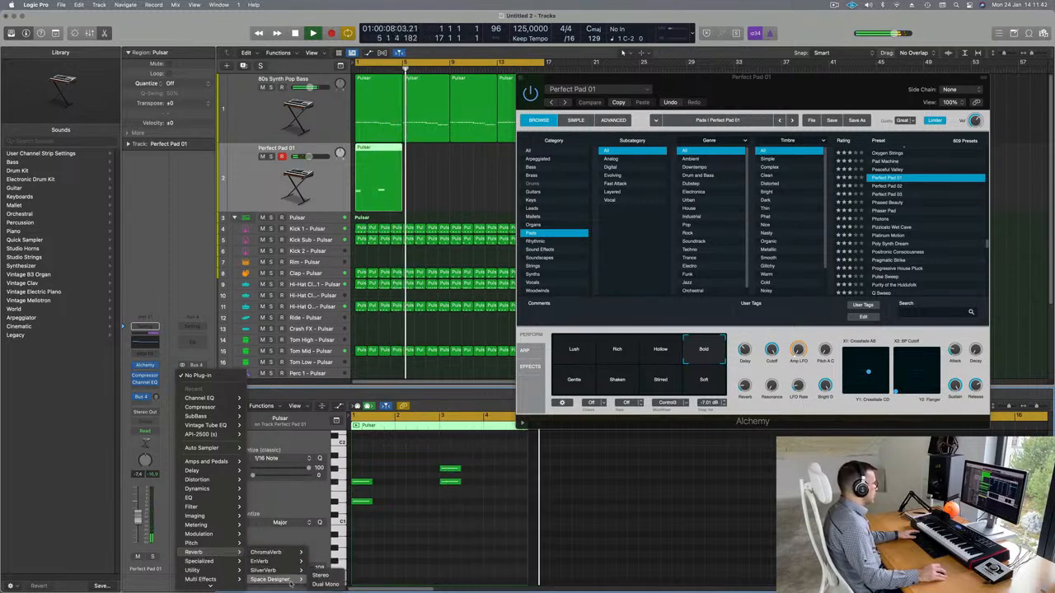
click(320, 571)
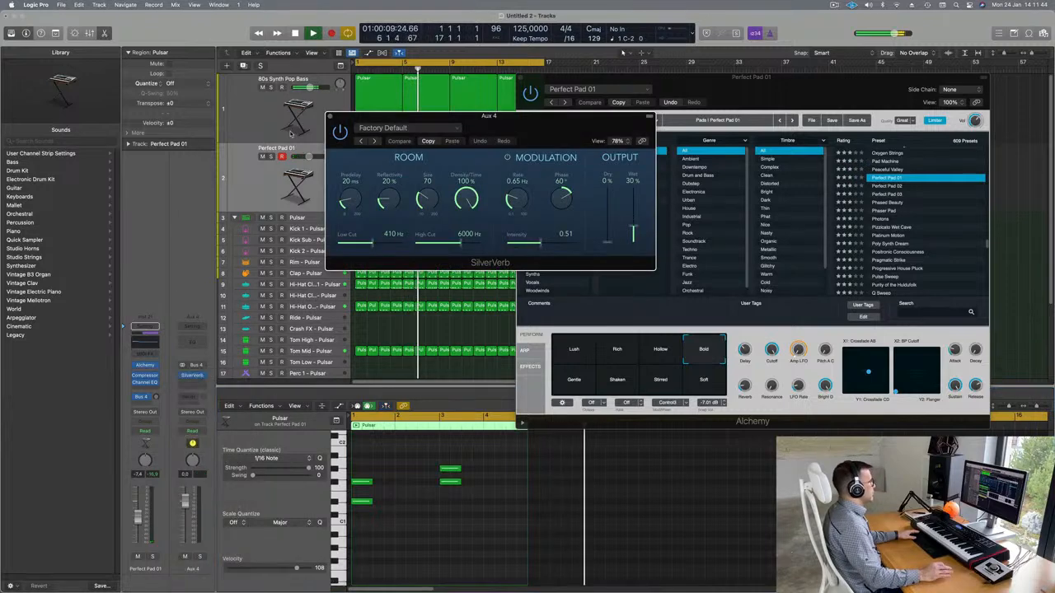
click(402, 130)
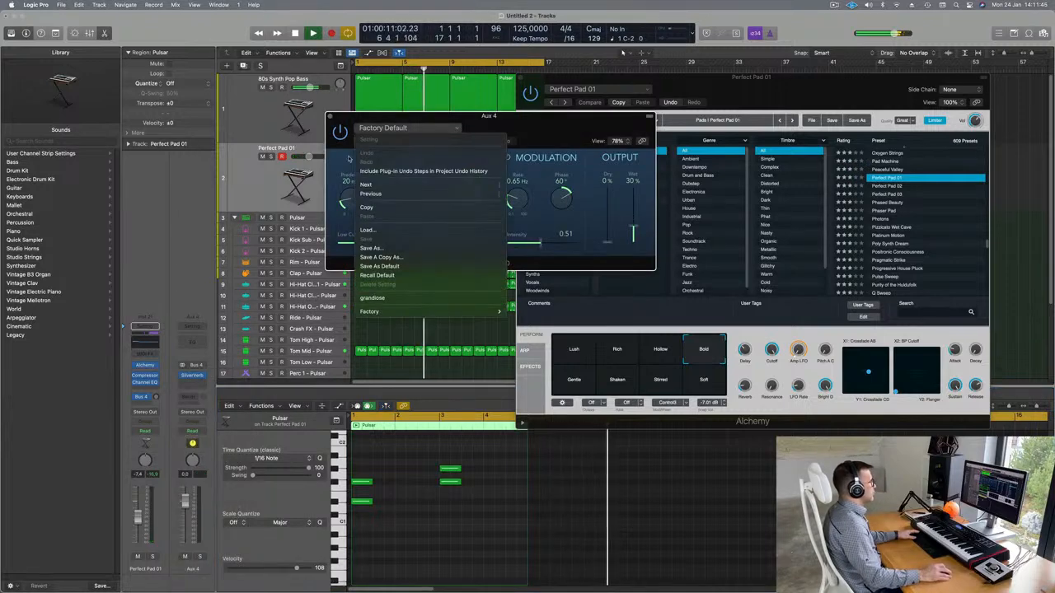
click(413, 297)
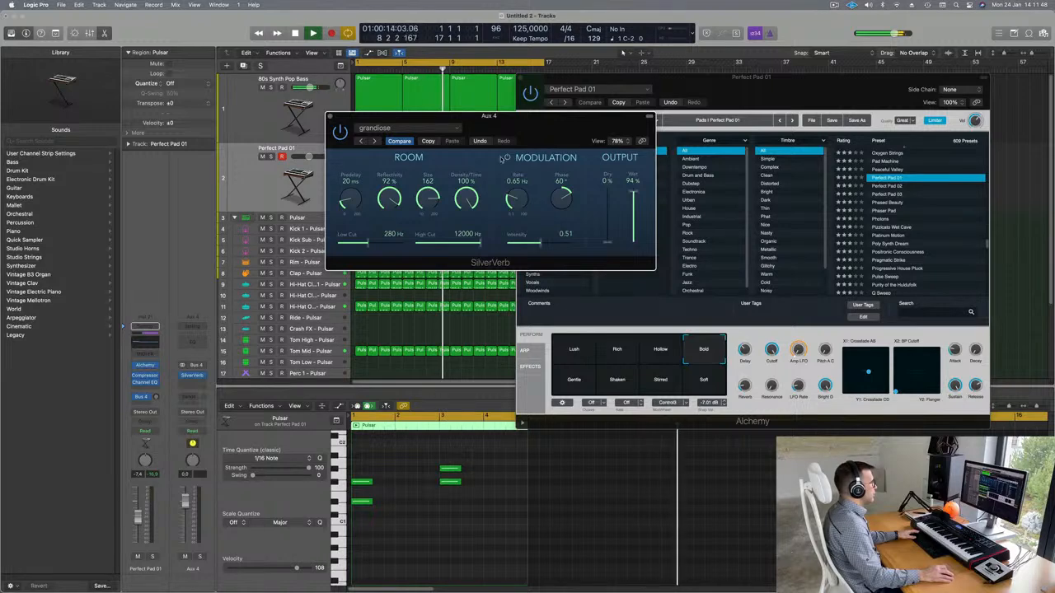
drag(557, 137, 810, 180)
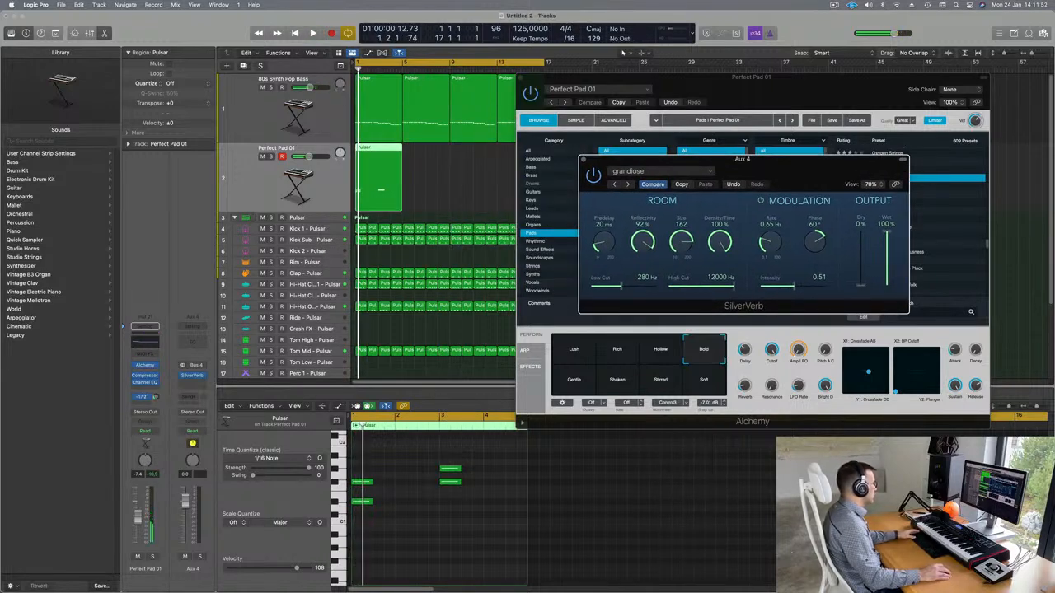
key(space)
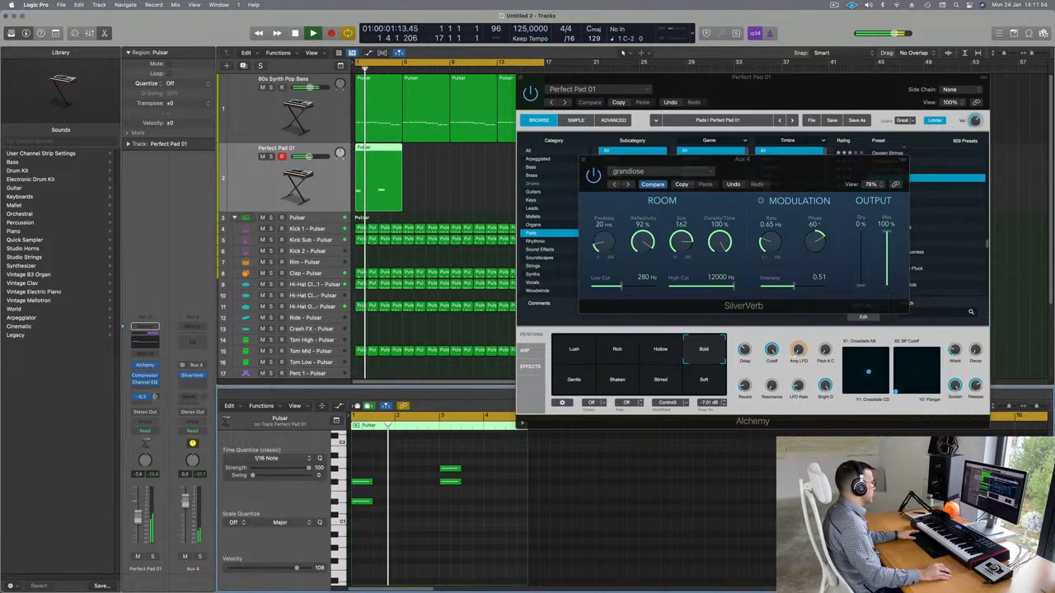
Add a Channel EQ on Aux 4 that cuts the reverb's low frequencies, and close the Alchemy window.
click(193, 338)
drag(383, 259, 584, 285)
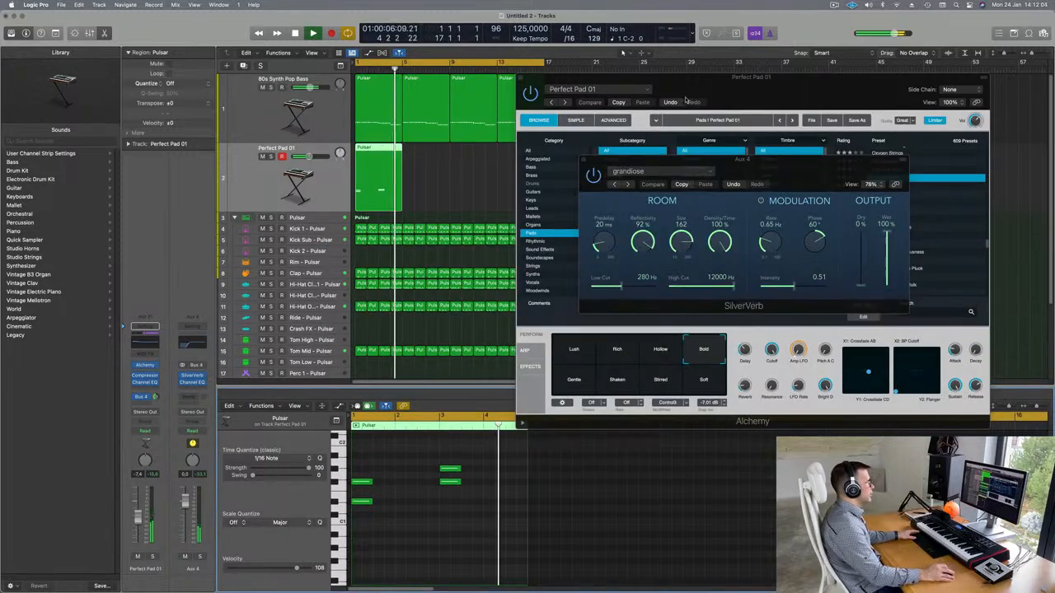
click(425, 179)
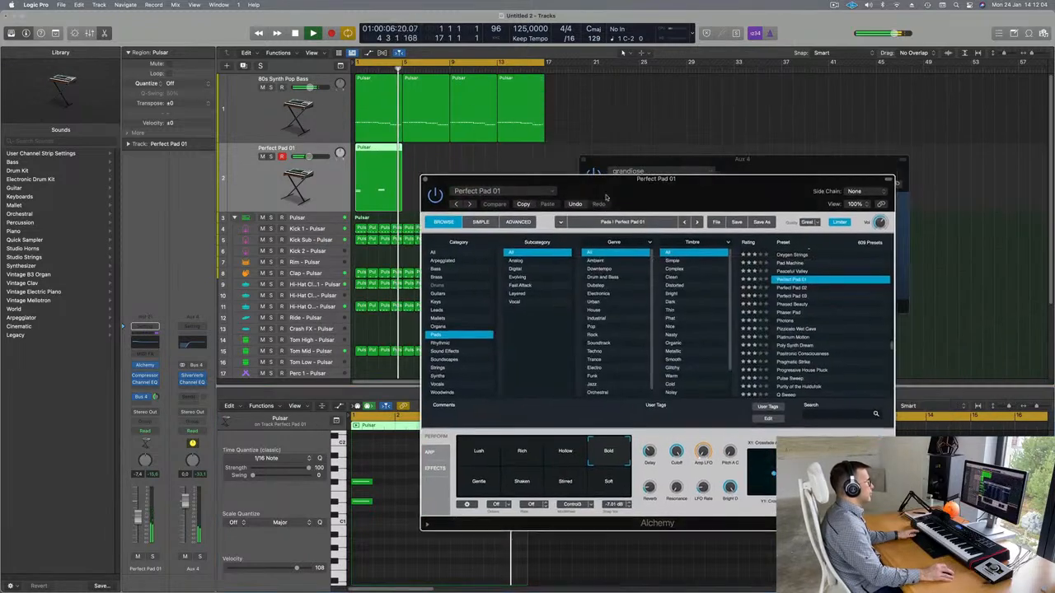
click(426, 180)
Repeat the pad region three times to fill bars 1 to 16 and select all four pad regions.
key(Return)
click(378, 182)
key(super+r)
key(super+r)
key(super+r)
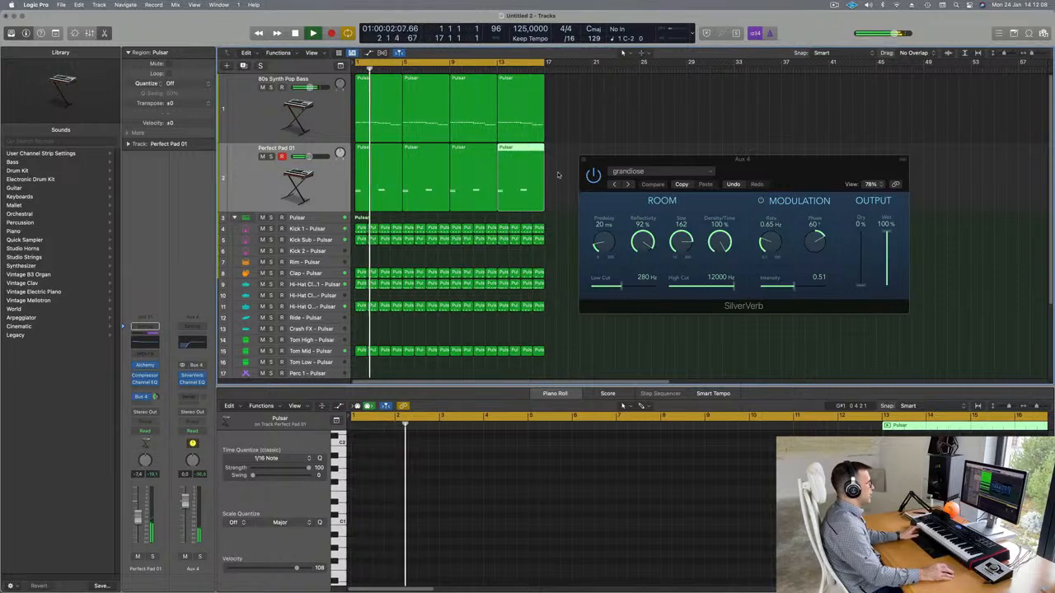
click(321, 147)
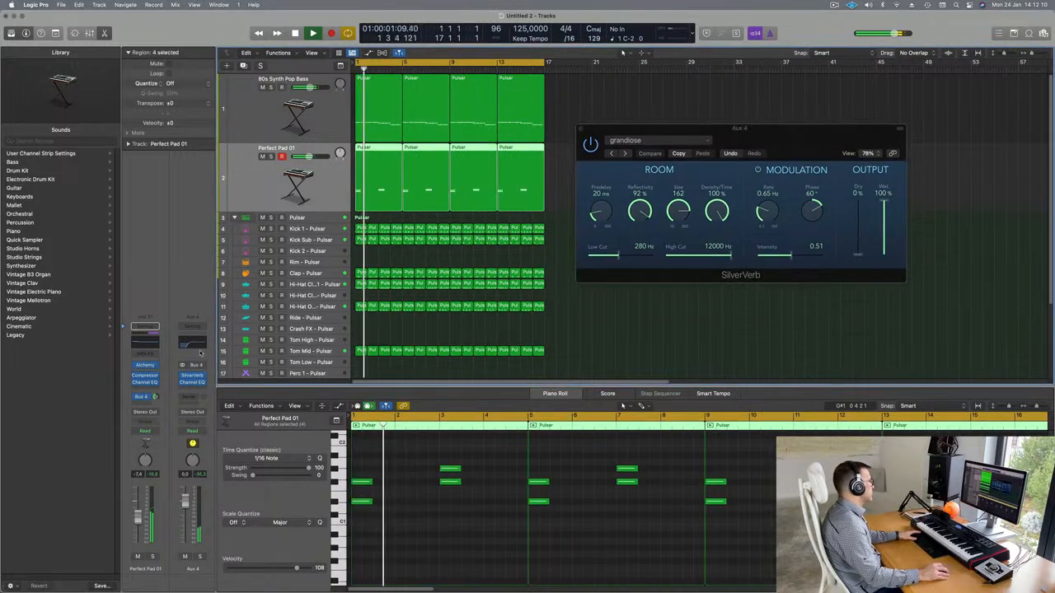
Reopen Alchemy on the pad track, audition the Gentle, Shaken, Stirred and Soft snapshots and choose Lush.
click(145, 365)
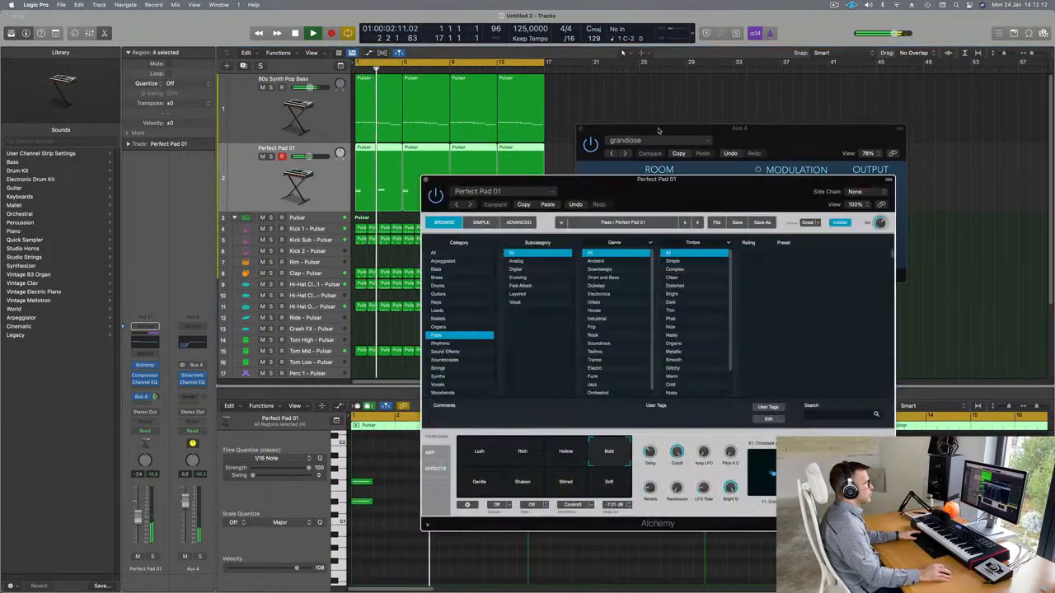
drag(692, 199, 572, 149)
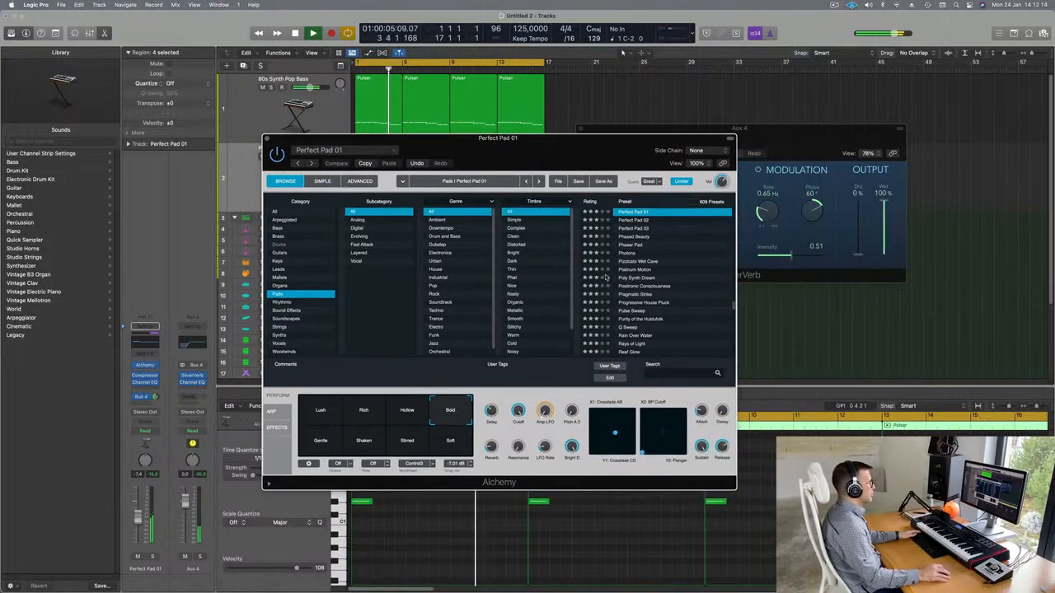
click(321, 442)
click(363, 443)
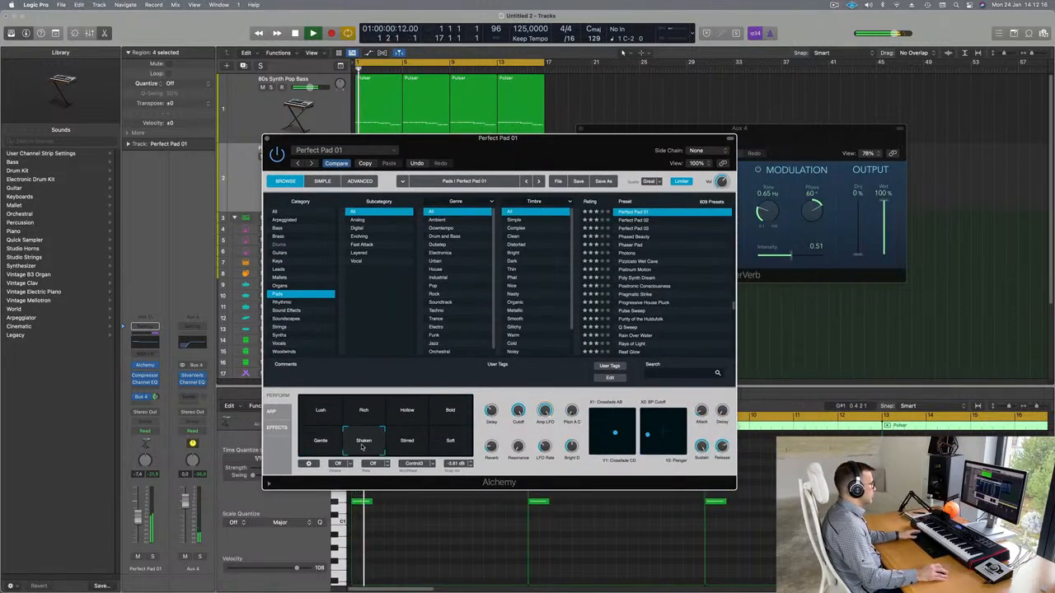
click(403, 442)
click(450, 441)
click(326, 414)
Duplicate all 16 pad notes a fifth higher across the four regions and resume playback.
key(space)
drag(507, 161, 994, 152)
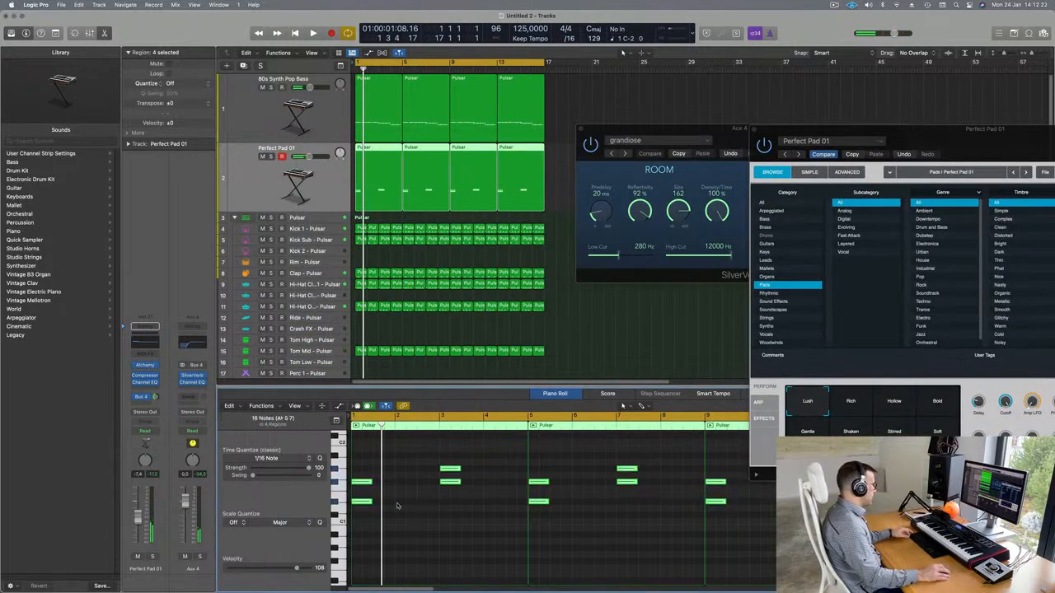
scroll(383, 486, up, 3)
drag(362, 512, 366, 470)
key(space)
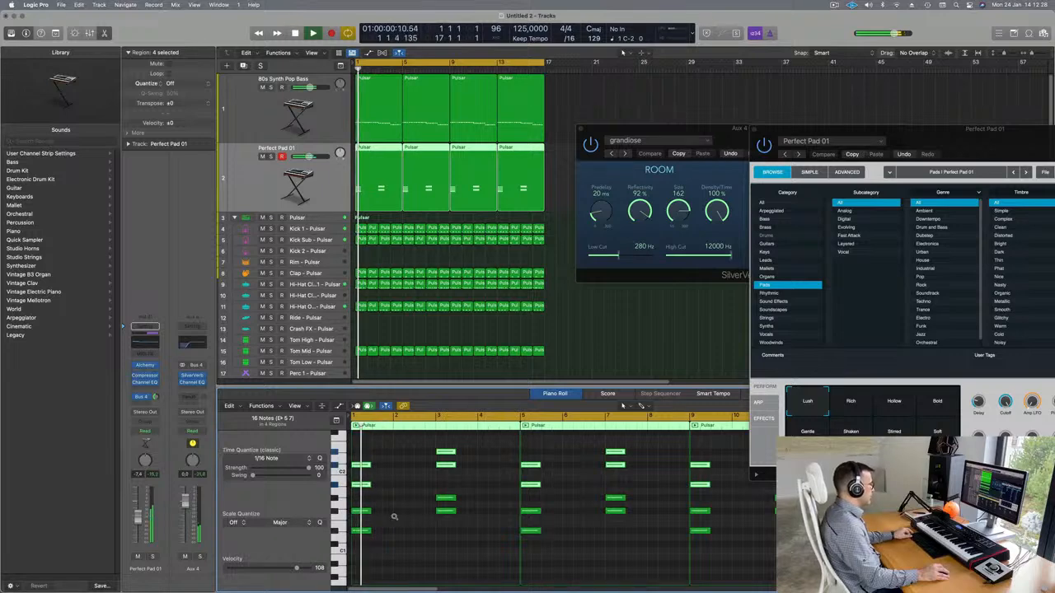
Try Alchemy's Bold snapshot on the layered pad chords during playback.
drag(1027, 145, 764, 161)
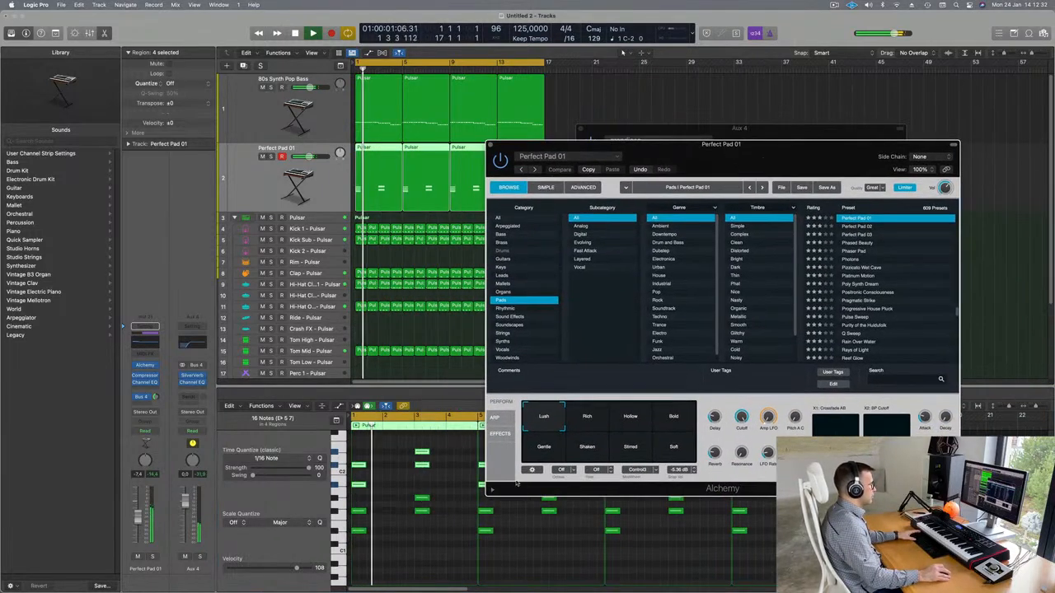
click(417, 556)
key(space)
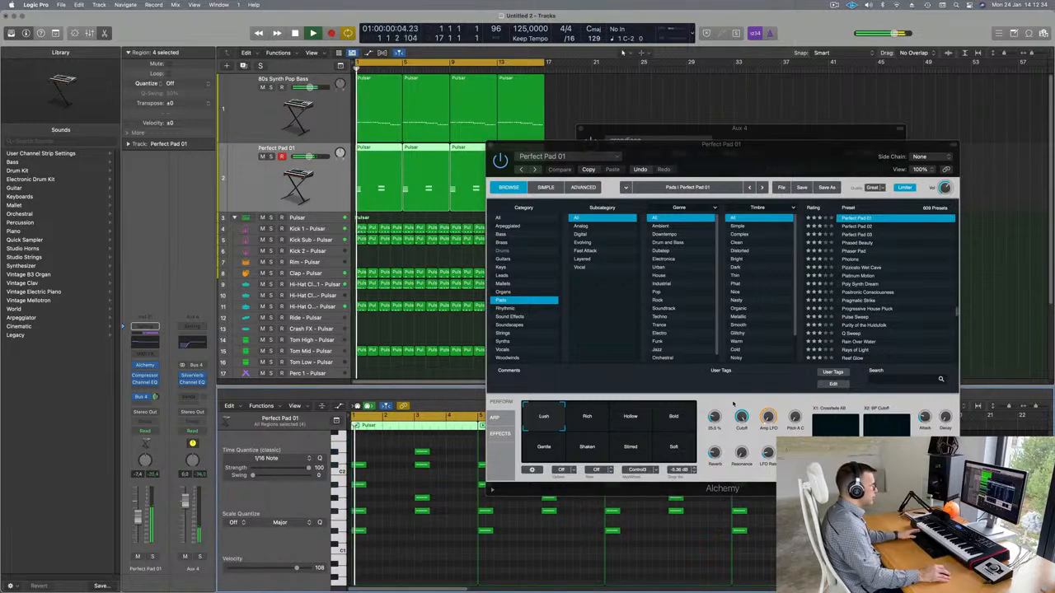
click(674, 415)
drag(808, 144, 782, 121)
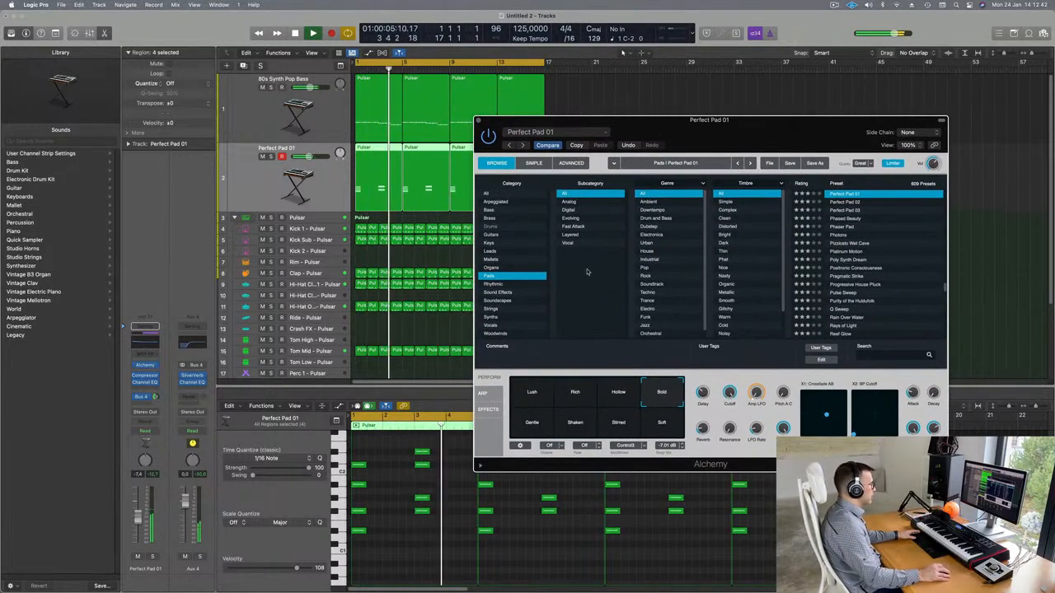
Audition the Phased Beauty, Photons and Platinum Motion presets and move all 32 pad notes up an octave.
drag(798, 130, 769, 179)
click(817, 269)
key(space)
click(804, 285)
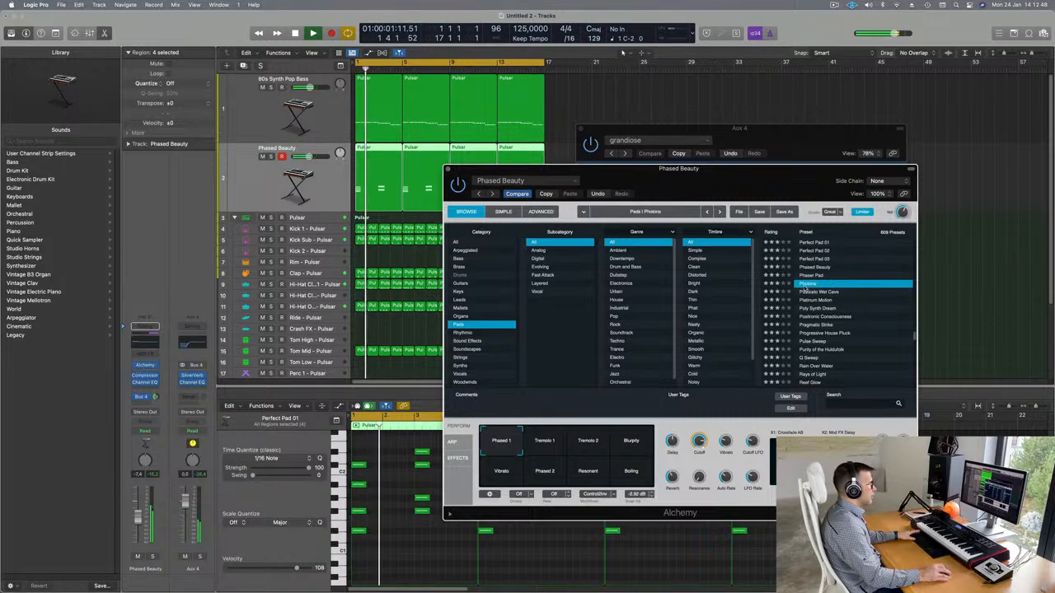
scroll(829, 280, down, 2)
click(818, 270)
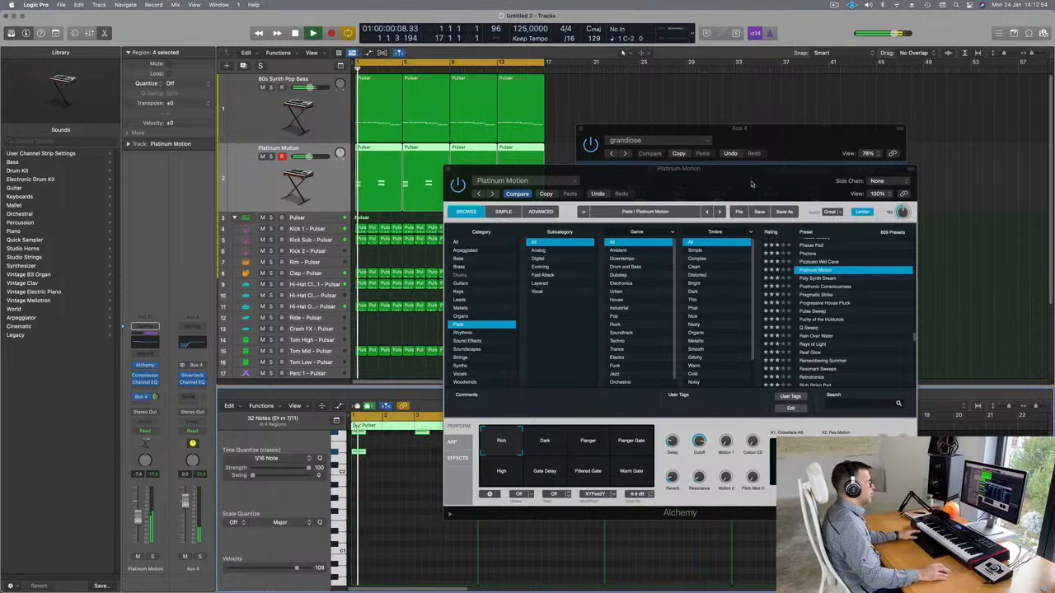
Reload the Perfect Pad 01 preset and move the Alchemy window clear of the pad regions.
scroll(816, 260, up, 3)
click(818, 258)
key(space)
drag(731, 182, 815, 123)
key(space)
key(space)
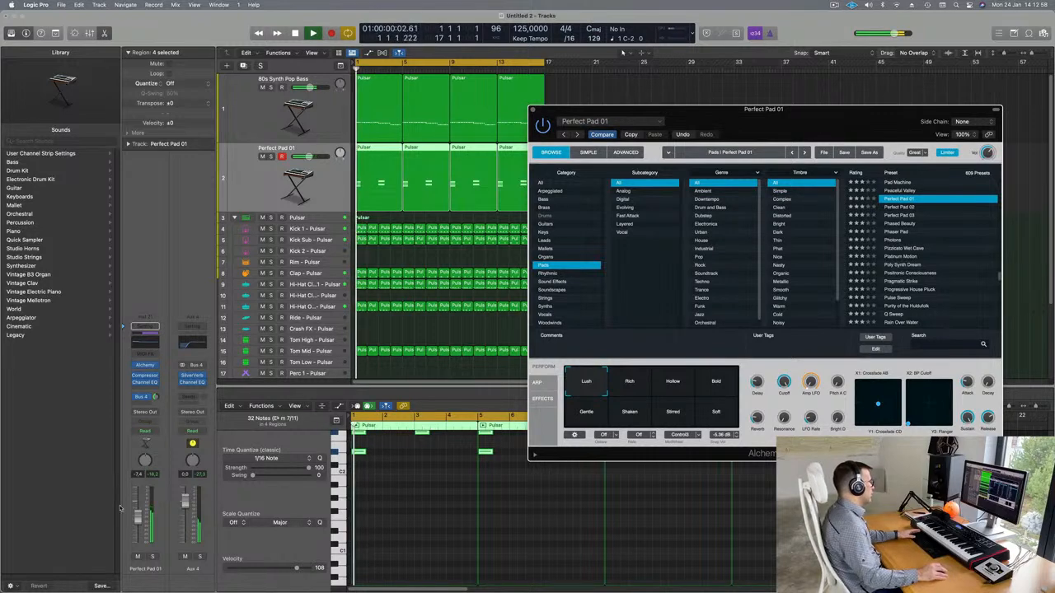
Lower the pad track's volume to about -12.6 dB and close the Alchemy and SilverVerb windows.
key(space)
drag(141, 528, 138, 525)
key(space)
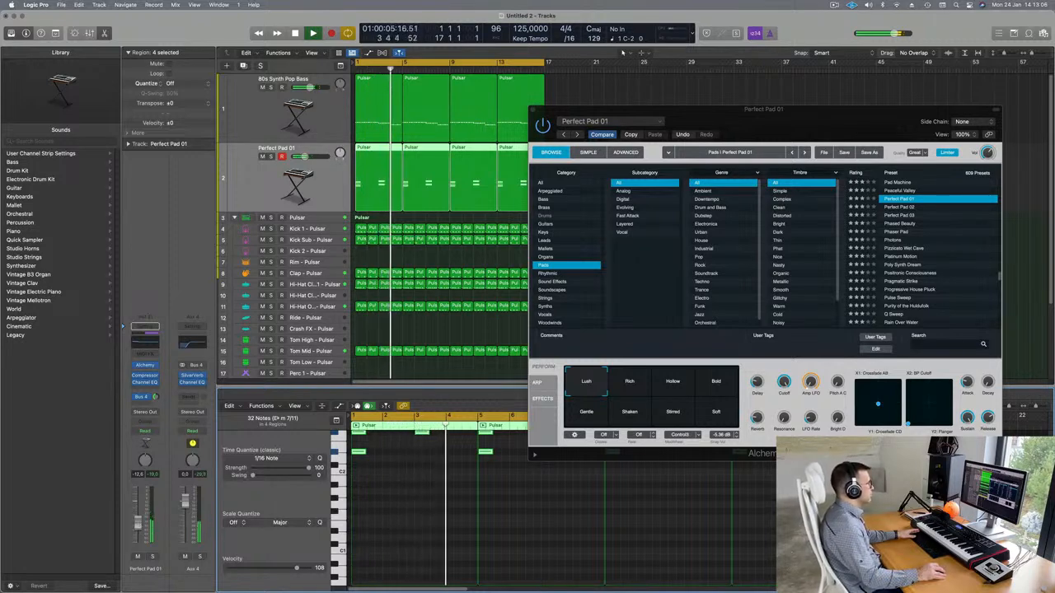
drag(792, 114, 671, 174)
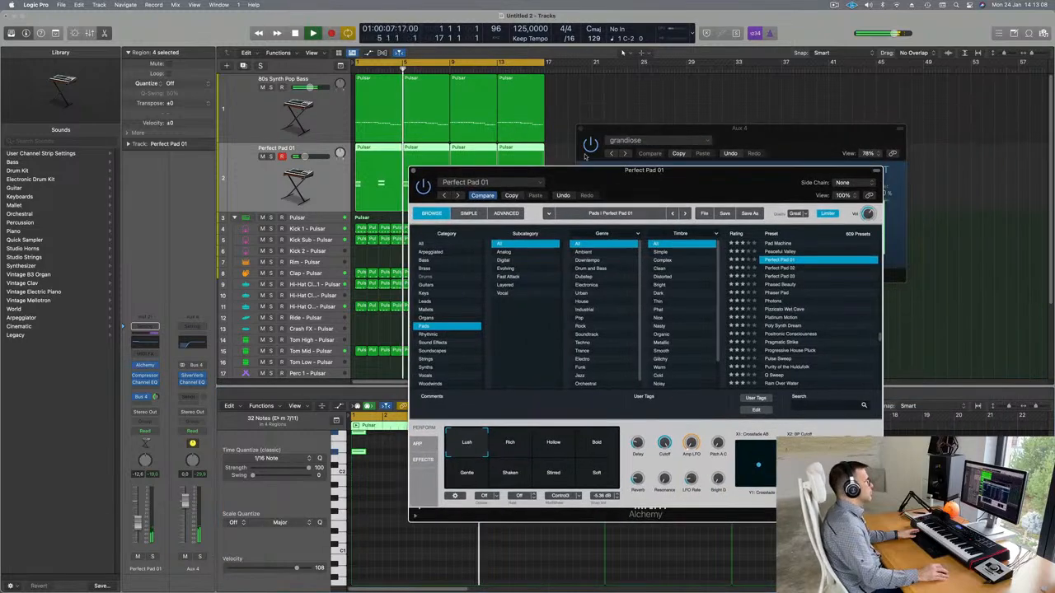
click(413, 169)
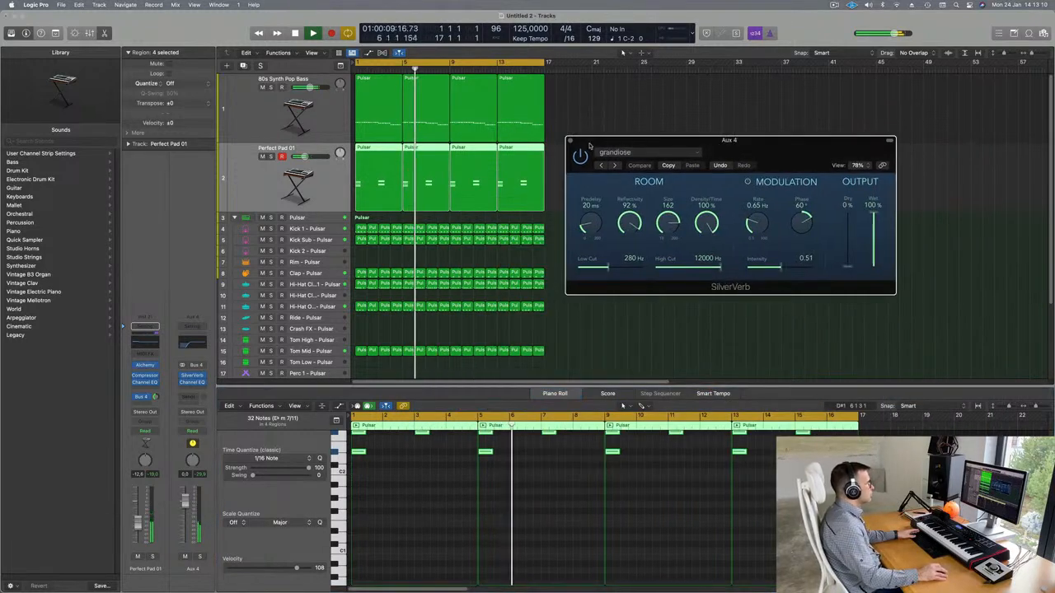
key(super+w)
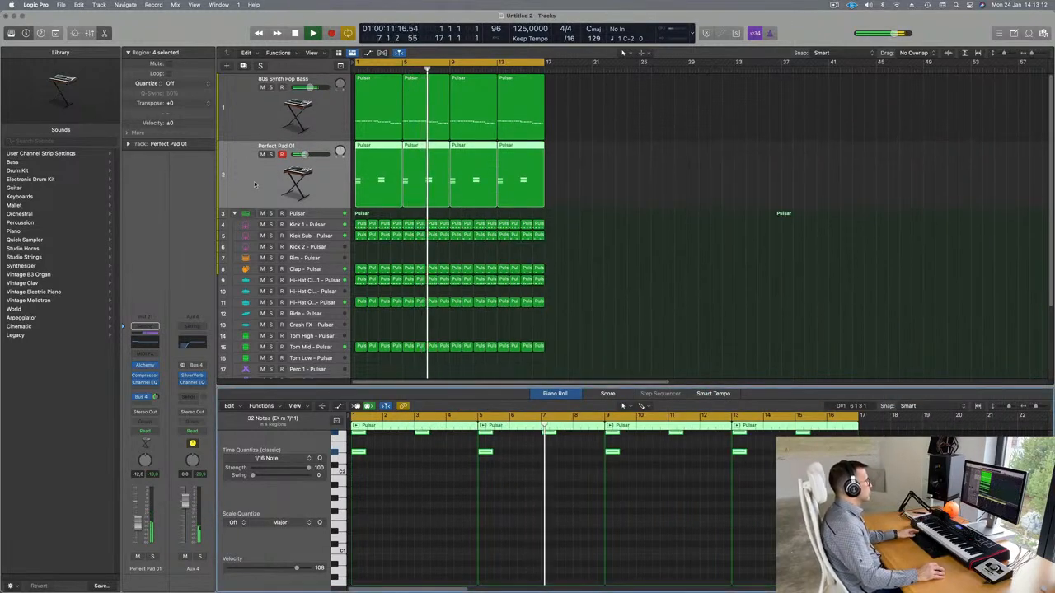
Duplicate the 80s Synth Pop Bass track, copy its four regions onto the duplicate and mute that copy.
key(Return)
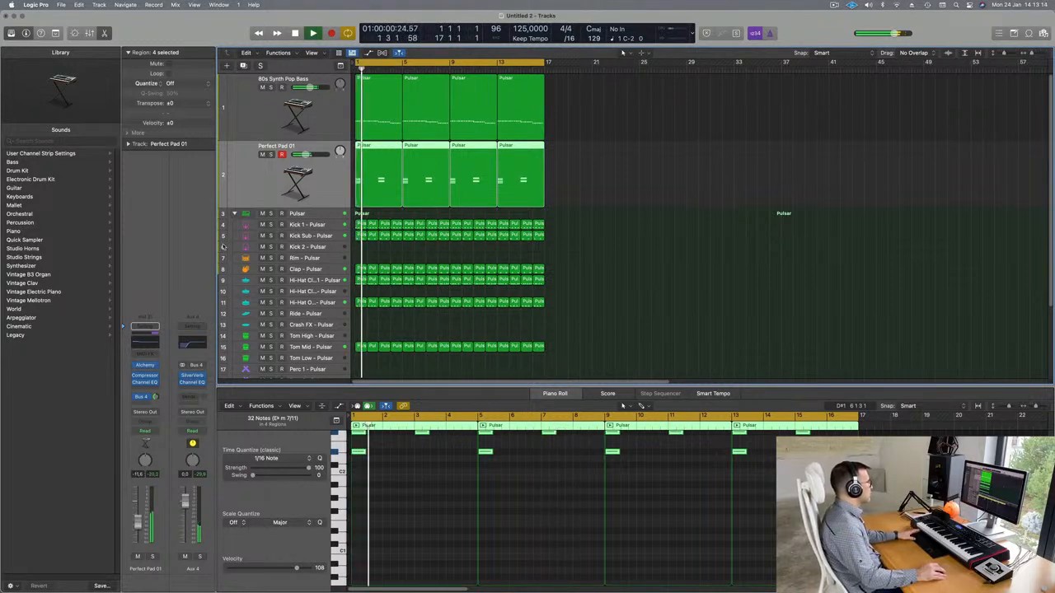
click(268, 113)
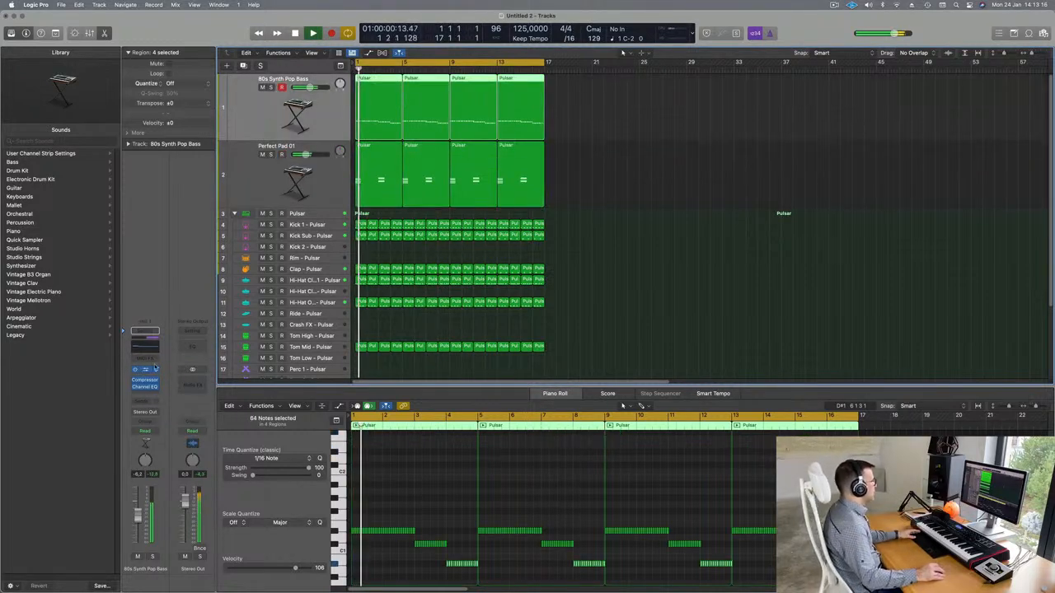
key(Return)
key(super+d)
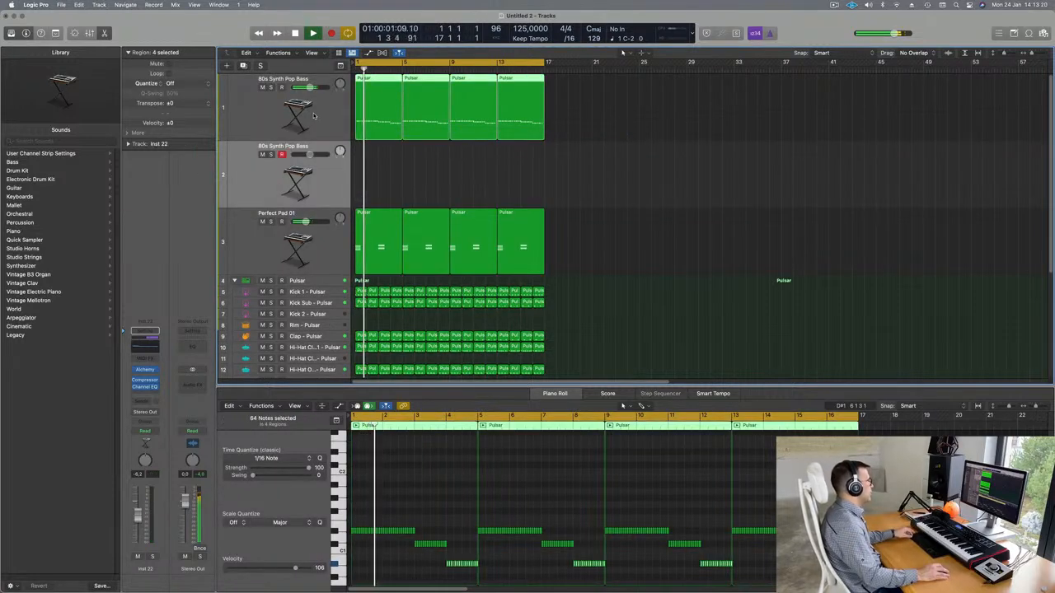
drag(379, 115, 378, 170)
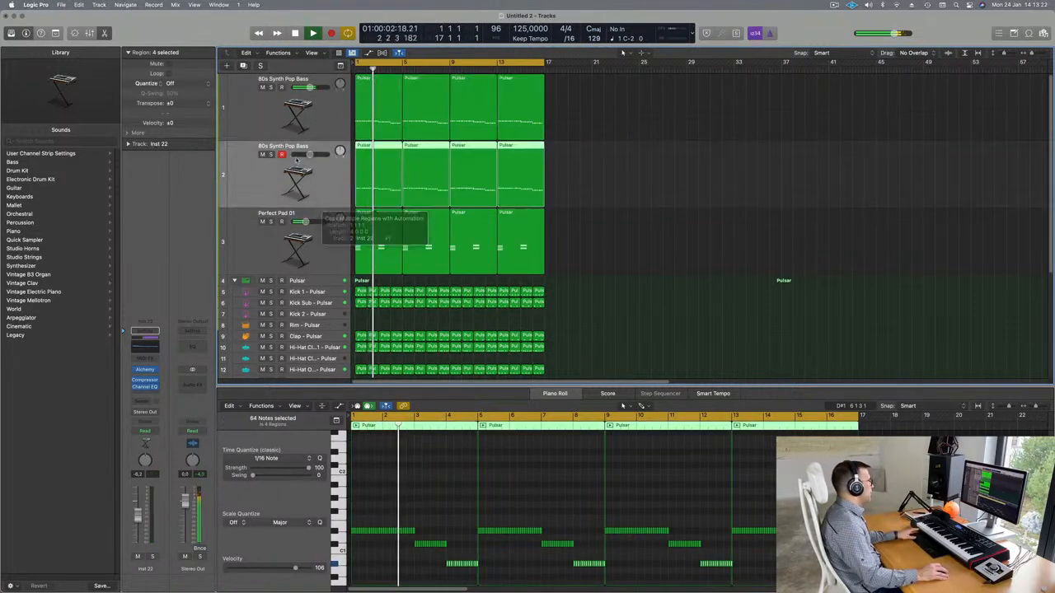
click(263, 155)
Load Alchemy's Punchy snapshot on the original bass track, with the track volume at -5.0 dB and LP Envelope at about 41.8%.
key(Up)
key(Return)
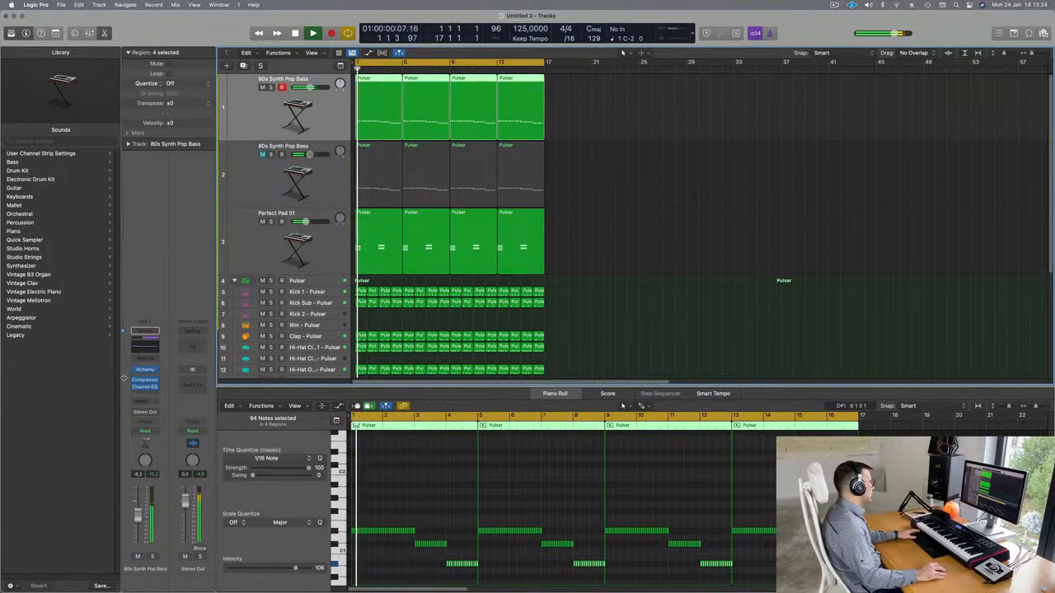
click(145, 370)
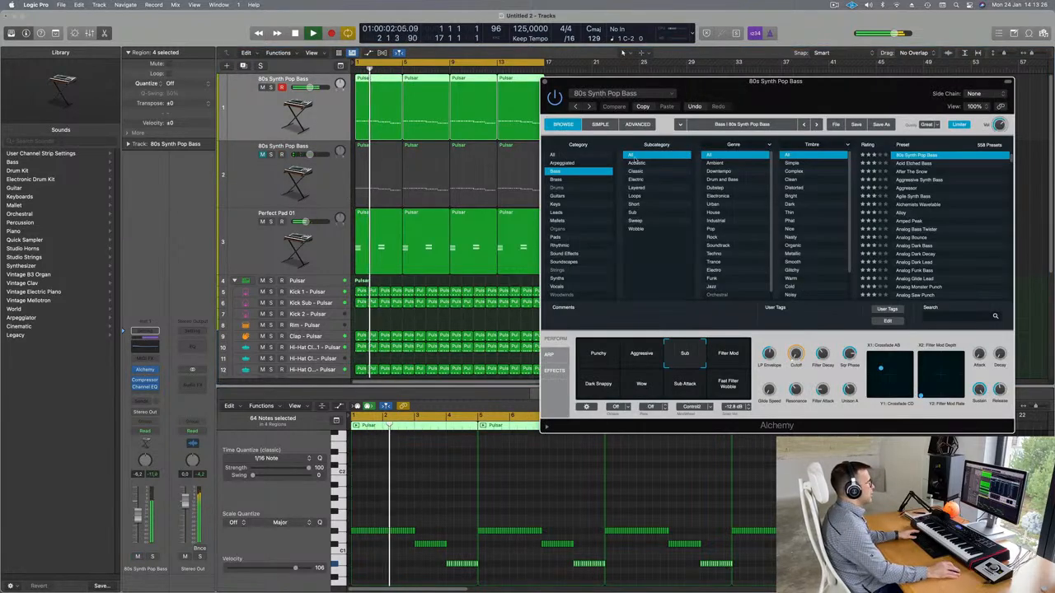
drag(778, 82, 596, 145)
key(space)
click(391, 410)
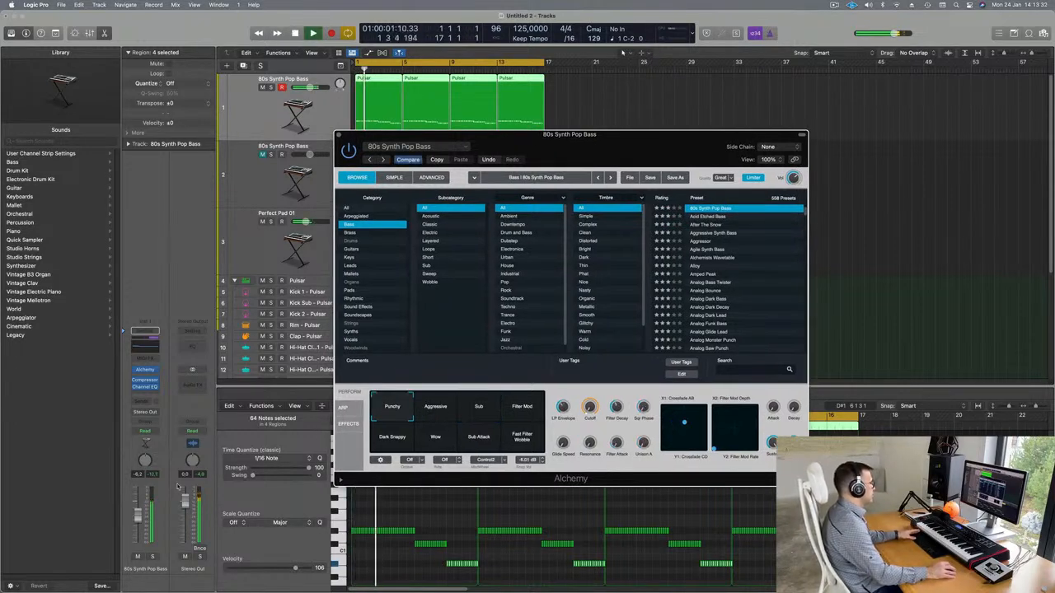
key(Return)
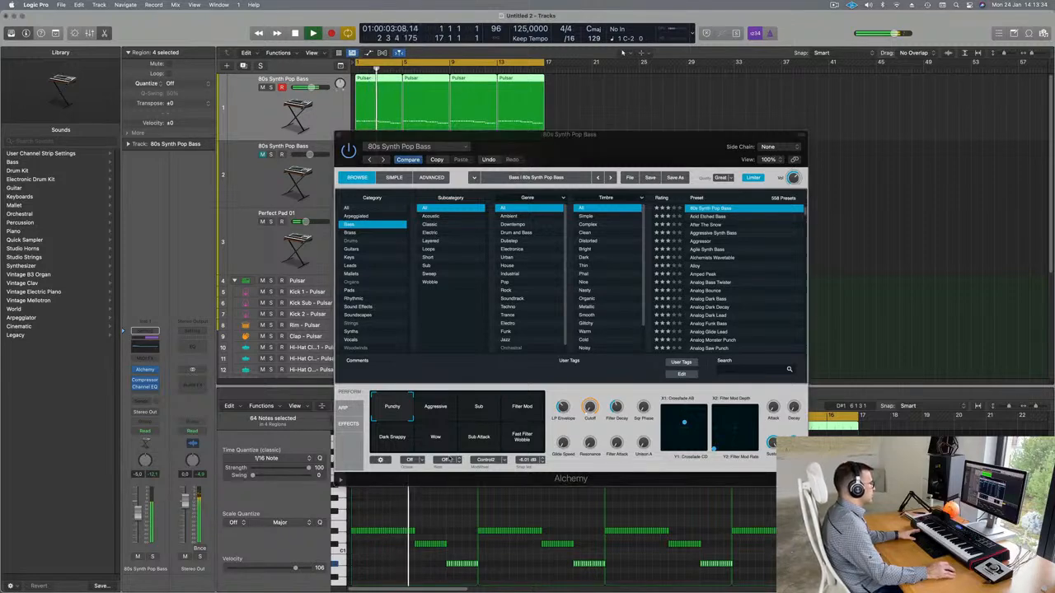
drag(567, 407, 568, 400)
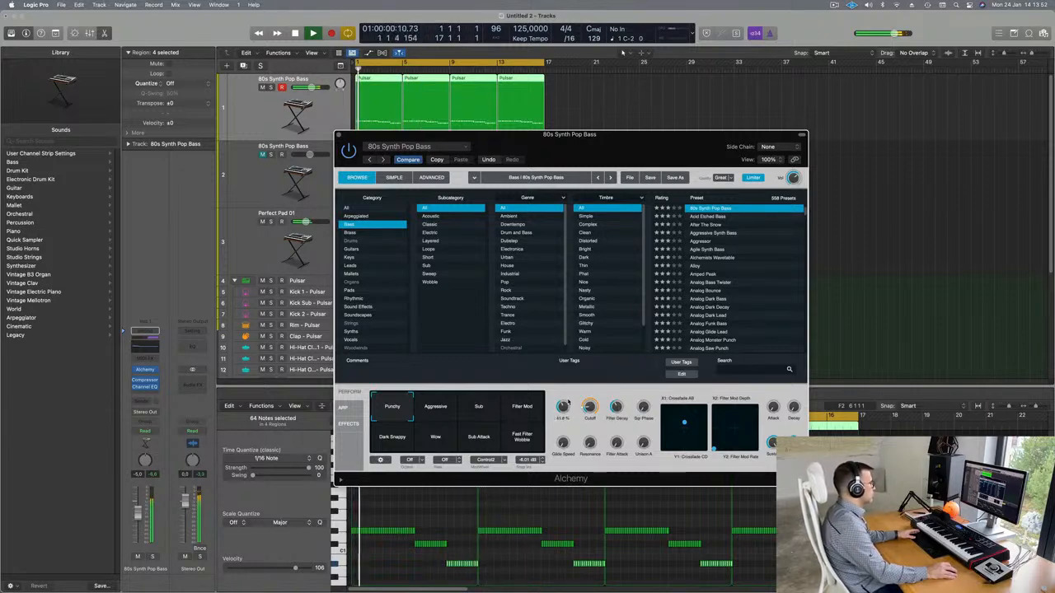
Audition the bass's Aggressive, Filter Mod, Fast Filter Wobble, Sub Attack and Dark Snappy snapshots during playback and return to Punchy.
click(442, 413)
click(525, 413)
click(524, 443)
click(480, 447)
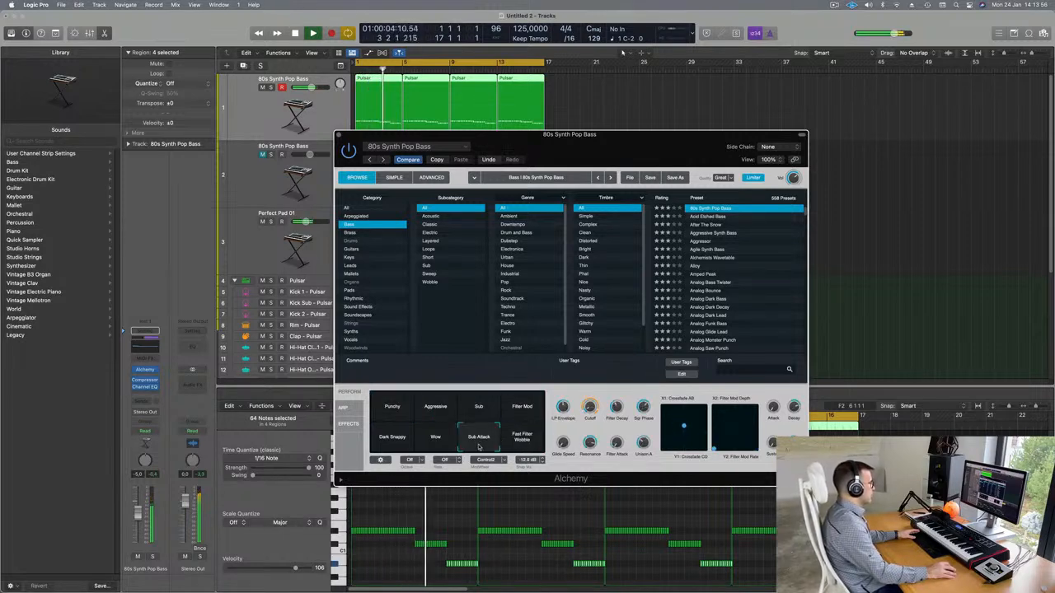
drag(442, 447, 384, 407)
click(388, 441)
drag(584, 191, 630, 174)
click(439, 389)
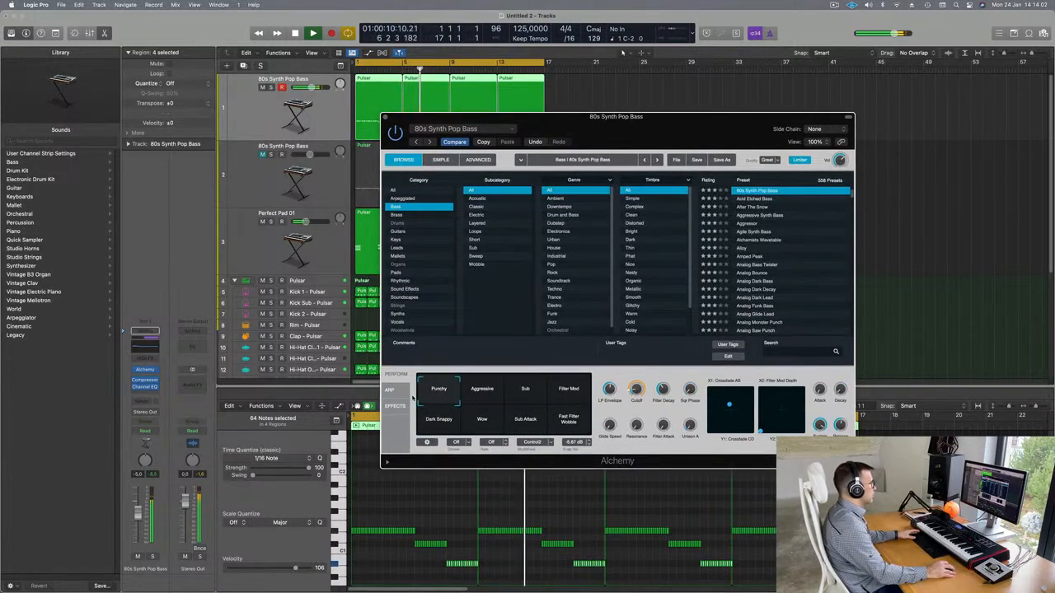
click(436, 423)
key(space)
click(457, 394)
key(space)
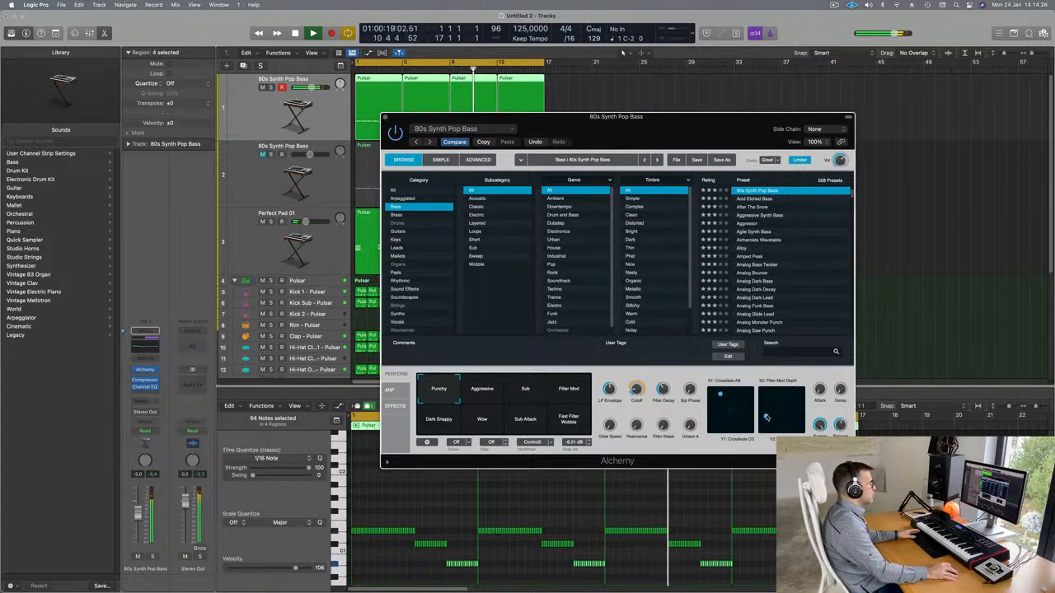
Fine-tune the bass's crossfade and filter modulation pads and its cutoff during playback, and close the Alchemy window.
key(Return)
drag(709, 126, 728, 127)
key(Return)
key(Return)
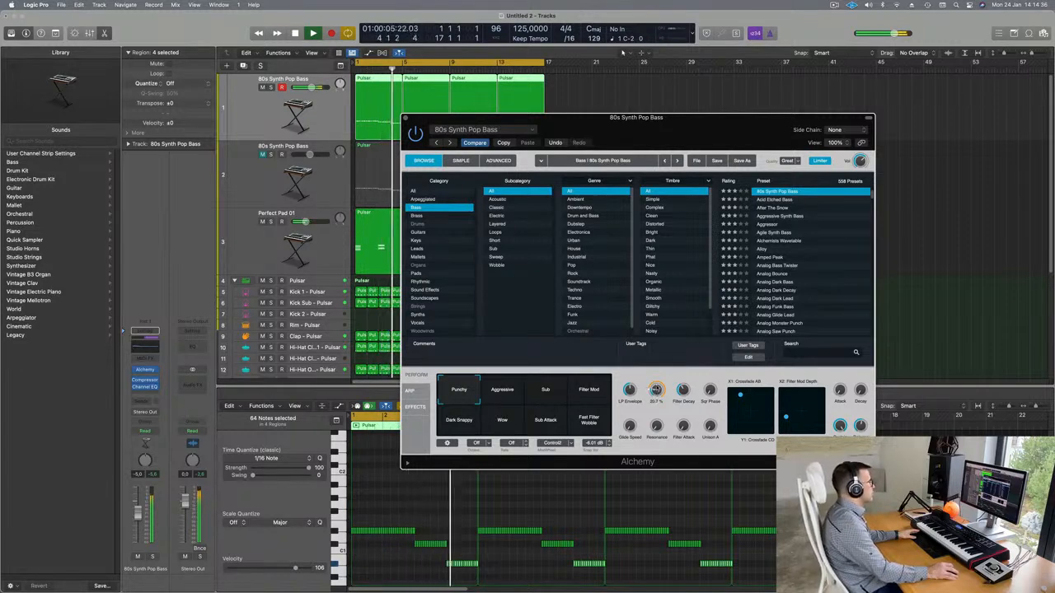
drag(678, 151, 601, 298)
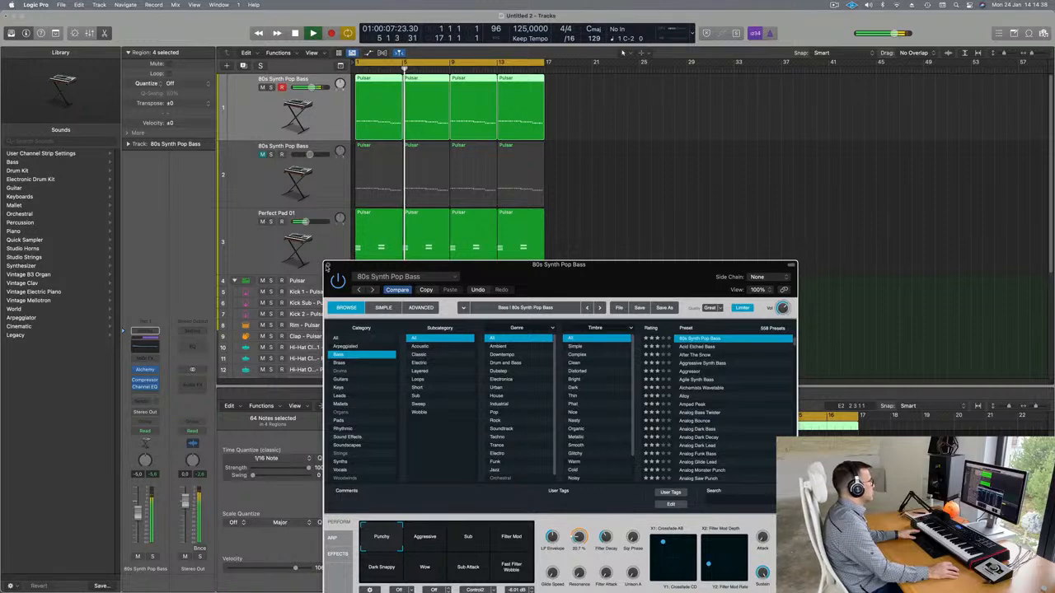
click(328, 265)
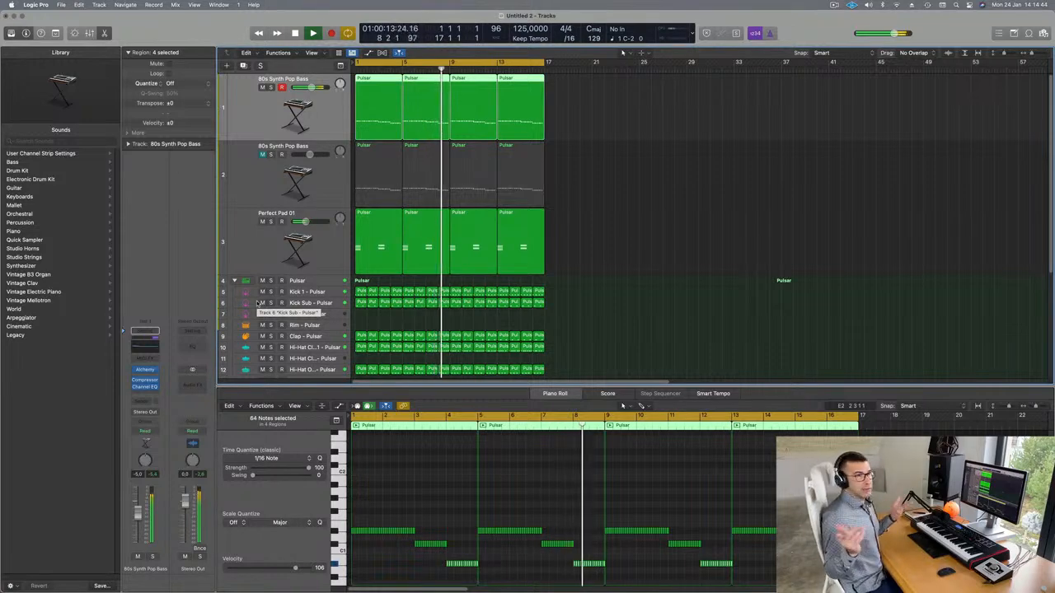
Replay the loop from the start and lower the original bass track's volume to about -8.4 dB.
key(Return)
key(Return)
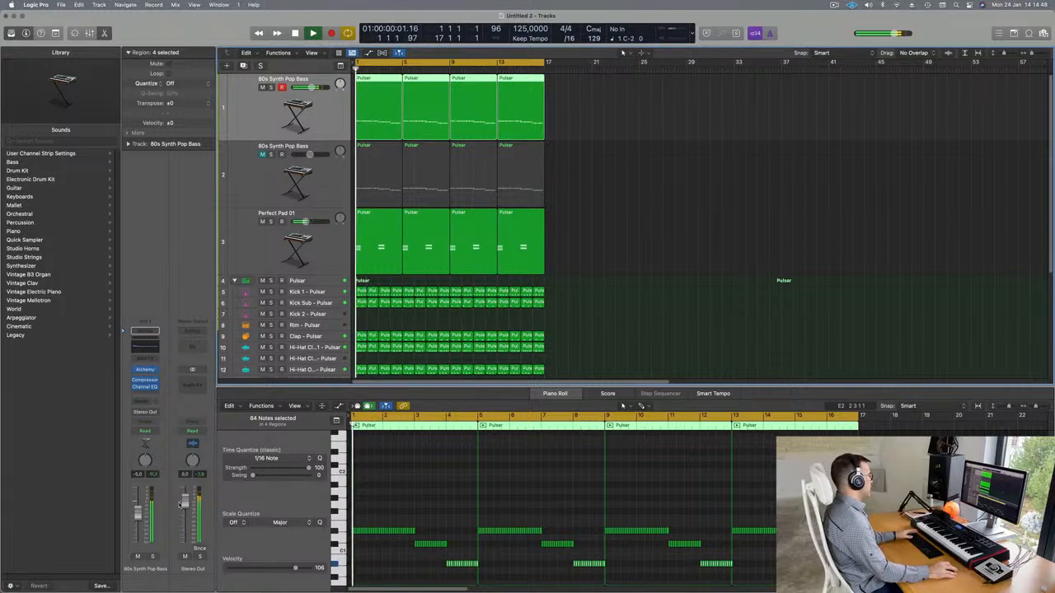
key(Return)
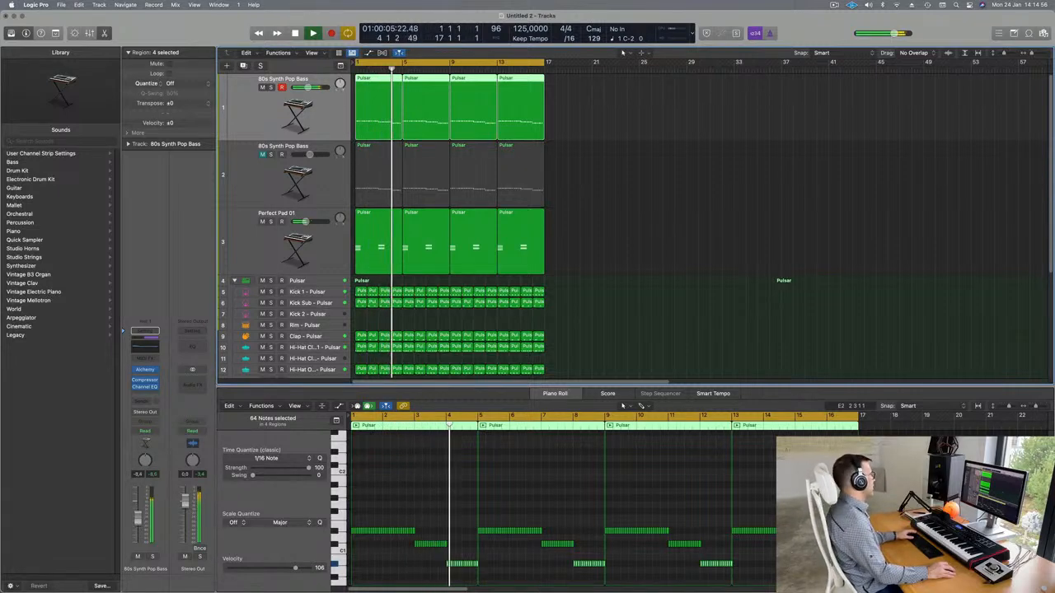
Low-cut the Perfect Pad 01 track at 187 Hz, 12 dB/Oct, in Channel EQ and rebalance its volume to -9.2 dB and its Bus 4 send.
click(262, 246)
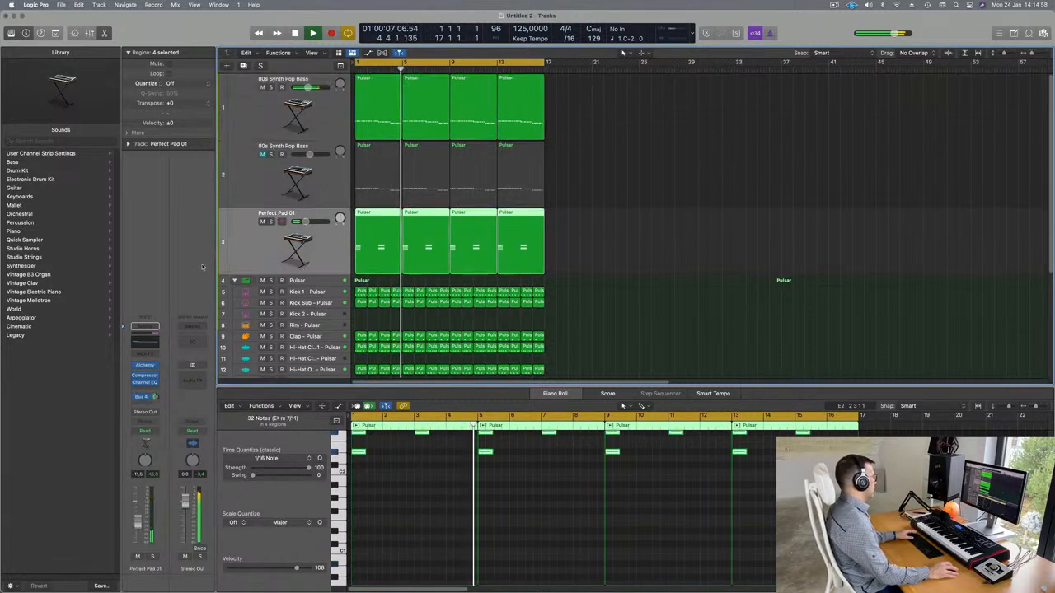
click(146, 342)
key(Return)
click(375, 163)
drag(386, 242, 571, 210)
drag(369, 373, 350, 336)
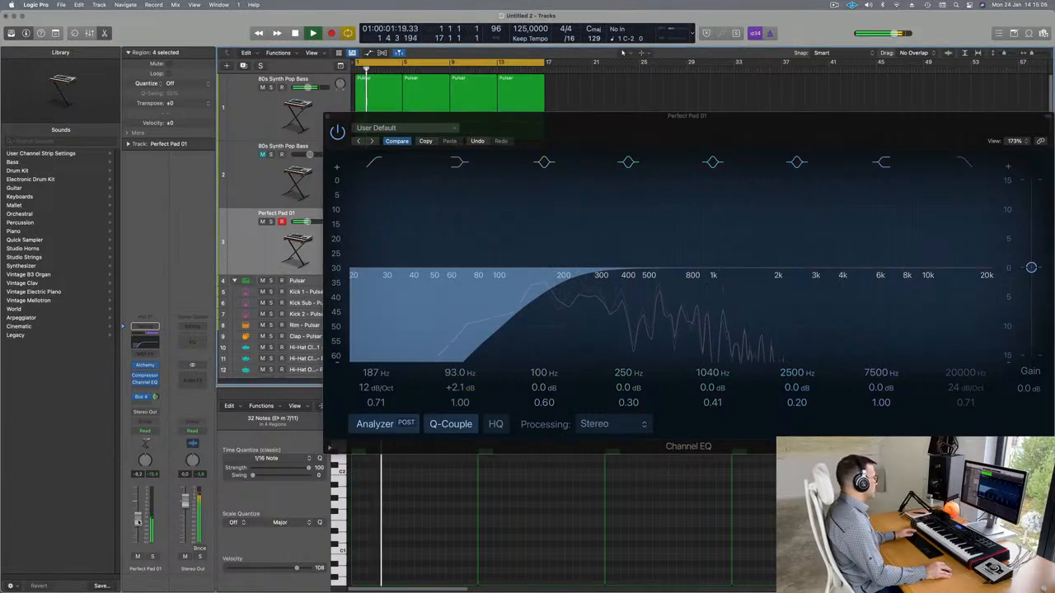
click(143, 397)
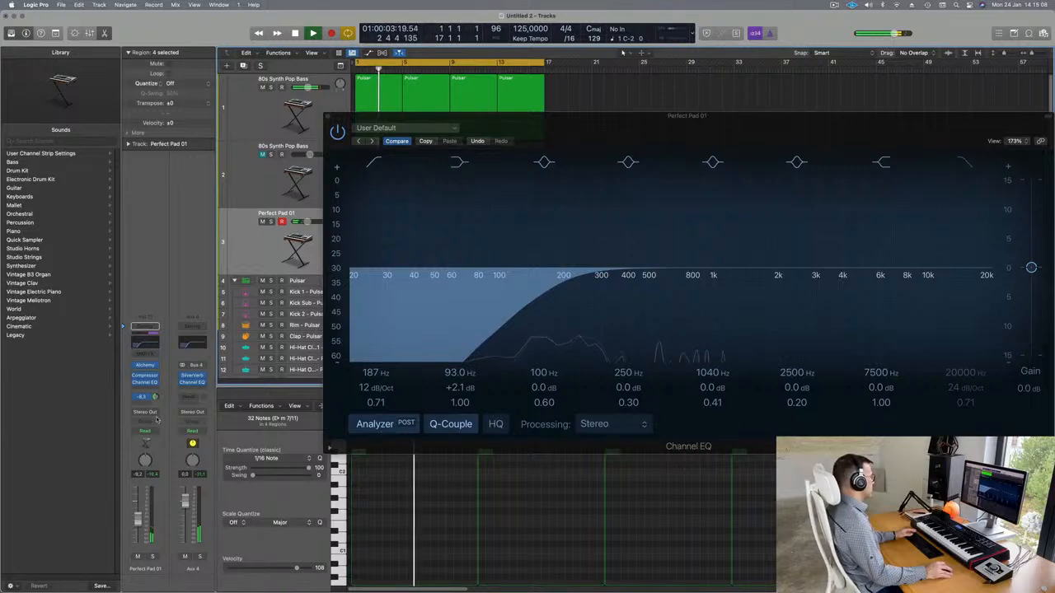
click(327, 118)
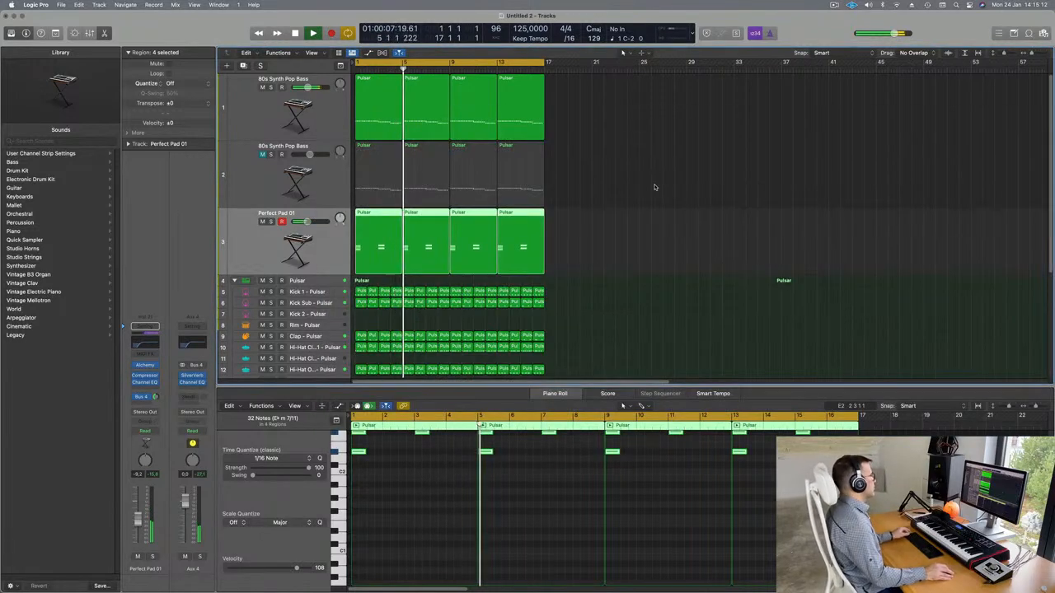
Move the first-bar Tom Mid region down to the Perc 1 track.
scroll(278, 195, down, 2)
key(Return)
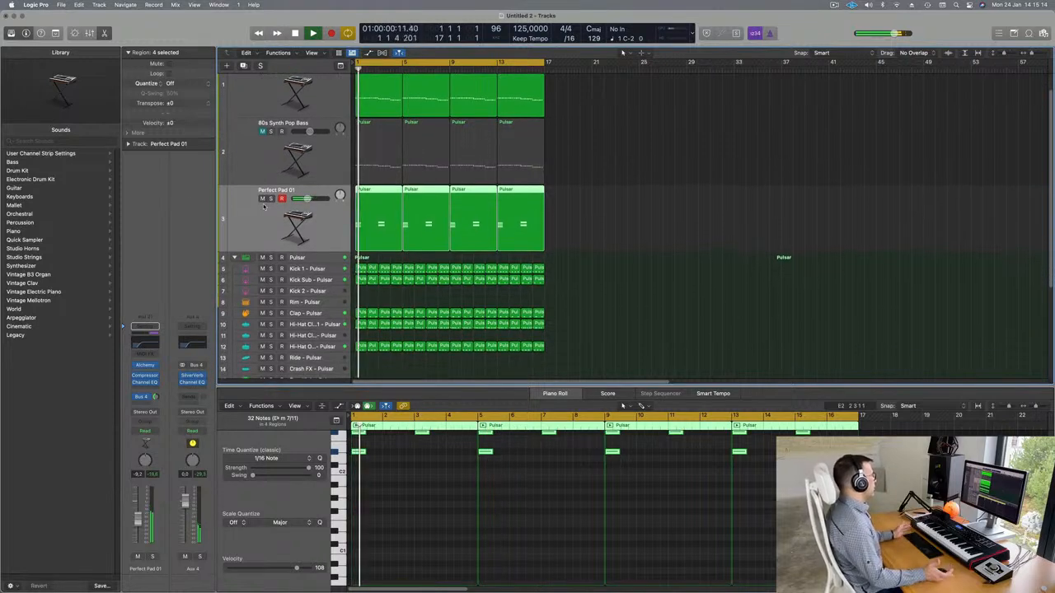
scroll(264, 207, down, 5)
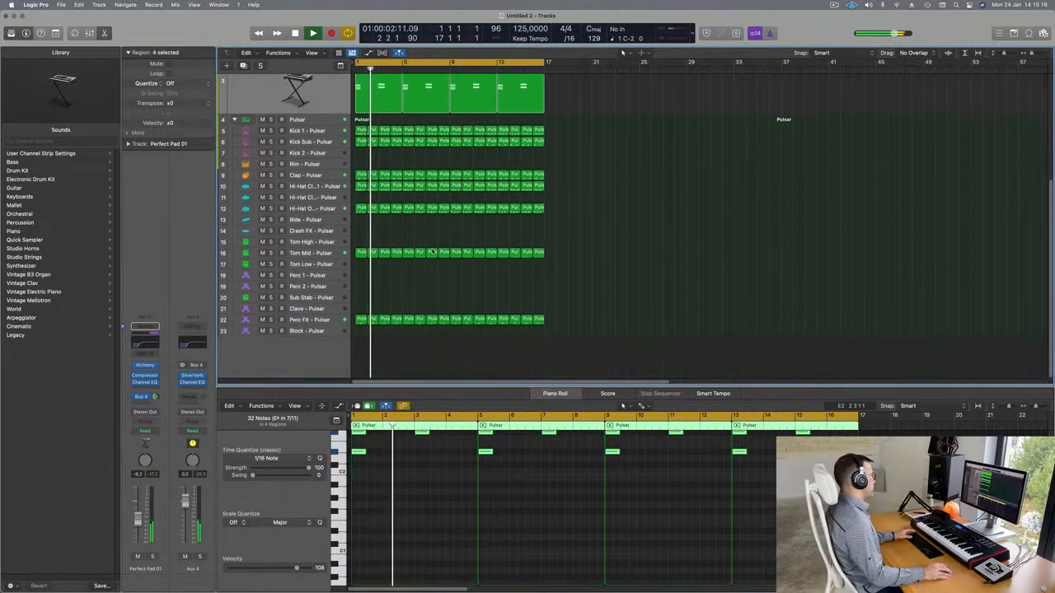
key(Return)
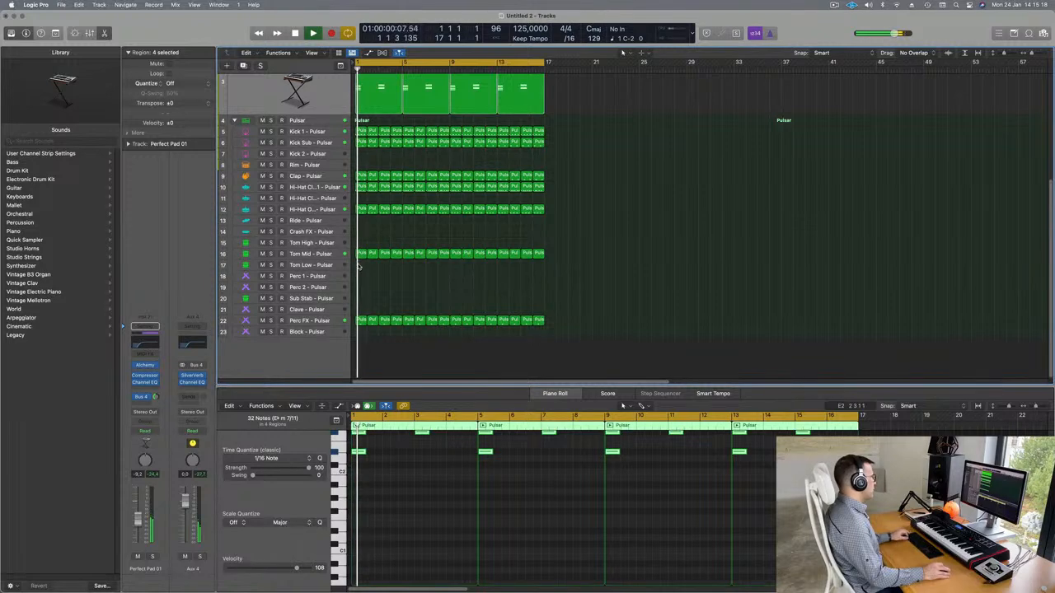
drag(360, 255, 360, 277)
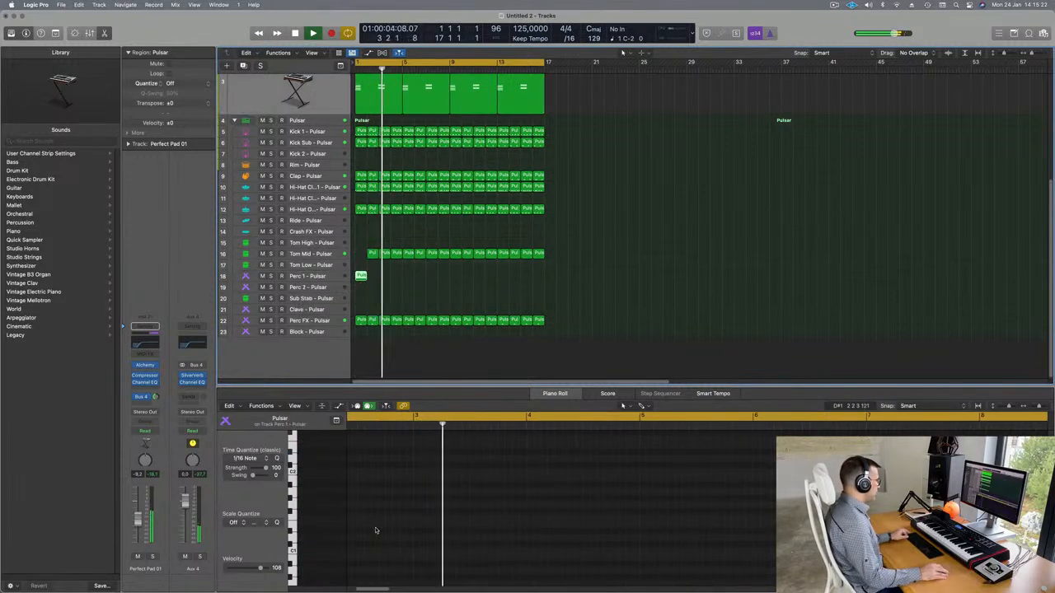
Place three notes at 1 1 4, 1 2 4 and 1 3 4 in the Perc 1 region and copy a Tom Mid region back into bar 1.
scroll(411, 532, left, 10)
drag(532, 519, 550, 568)
mouse_move(416, 534)
mouse_down()
mouse_move(428, 534)
mouse_move(392, 536)
mouse_move(459, 535)
mouse_up()
drag(550, 533, 510, 533)
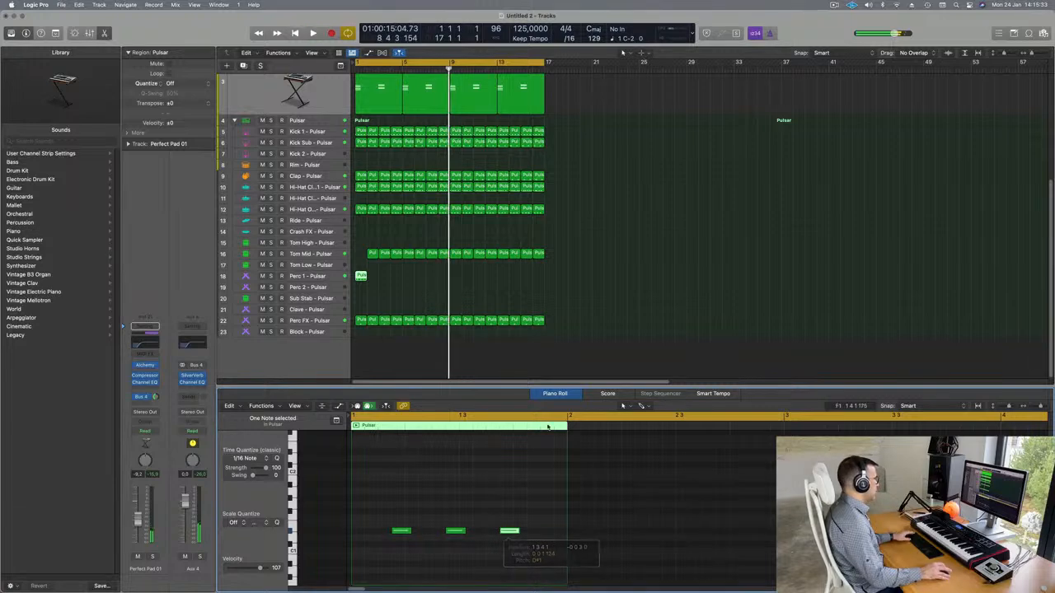
click(372, 253)
click(363, 254)
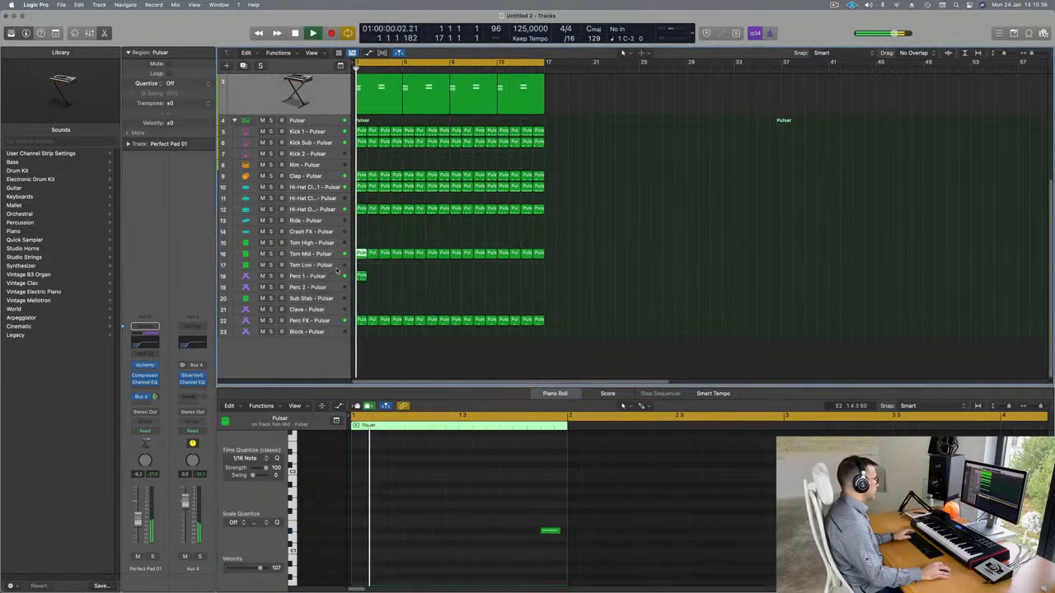
Transpose the three Perc 1 notes up by octaves and repeat the region across all sixteen bars.
click(333, 278)
key(space)
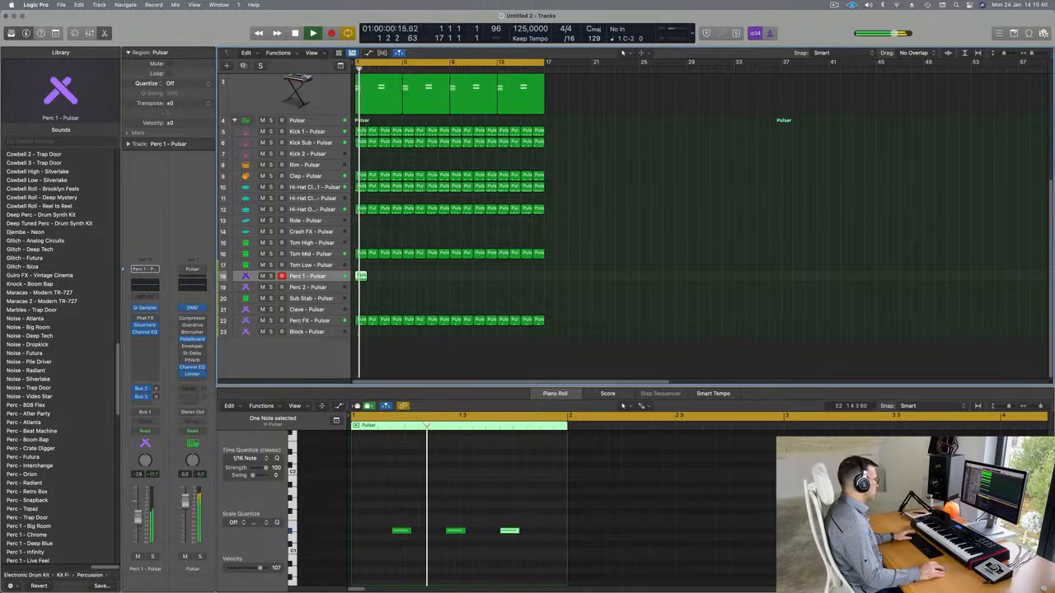
drag(394, 517, 576, 551)
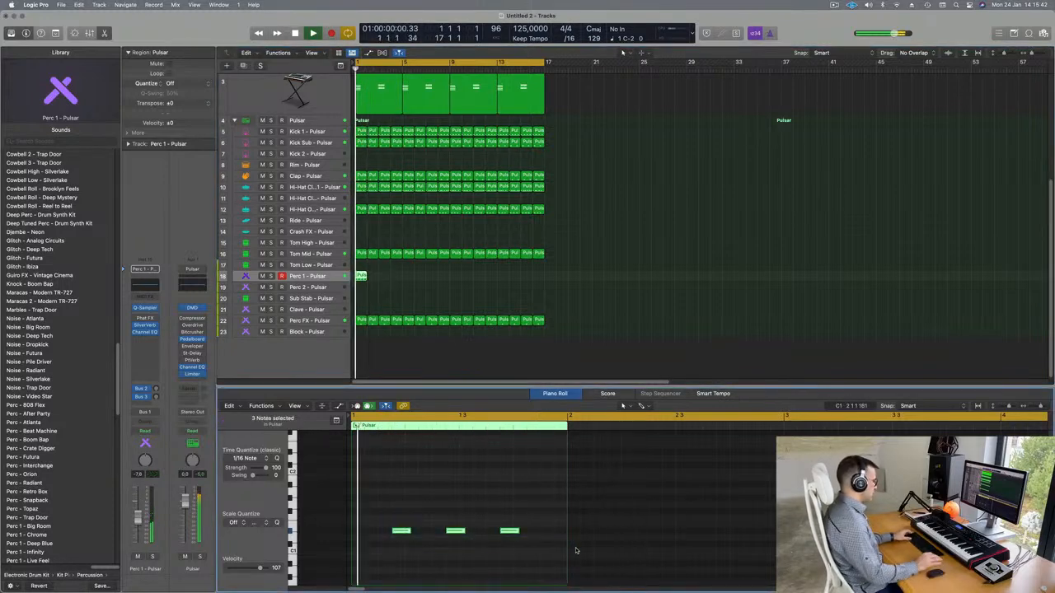
key(alt+shift+Up)
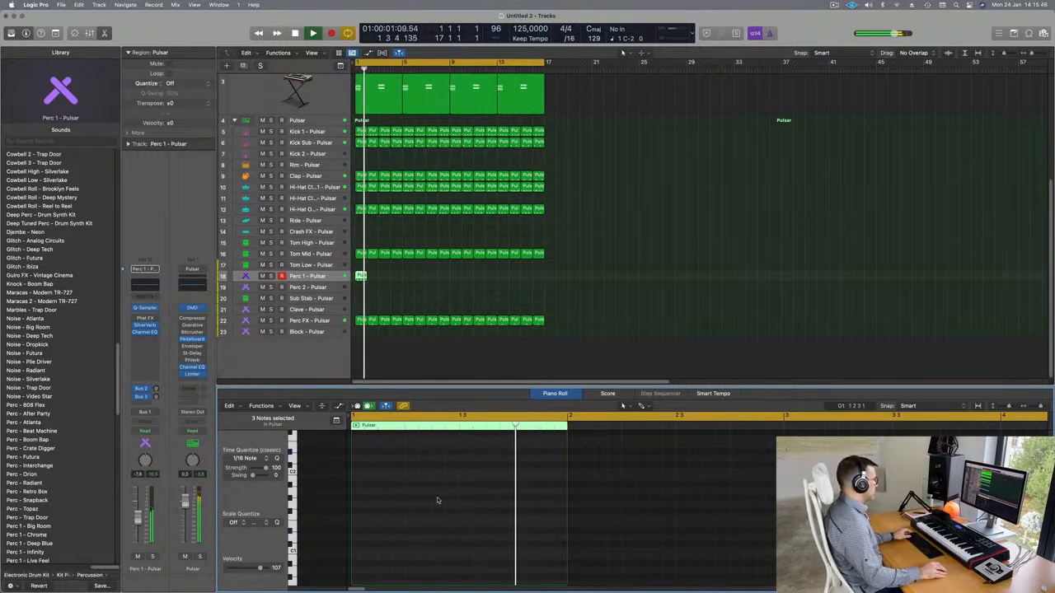
key(space)
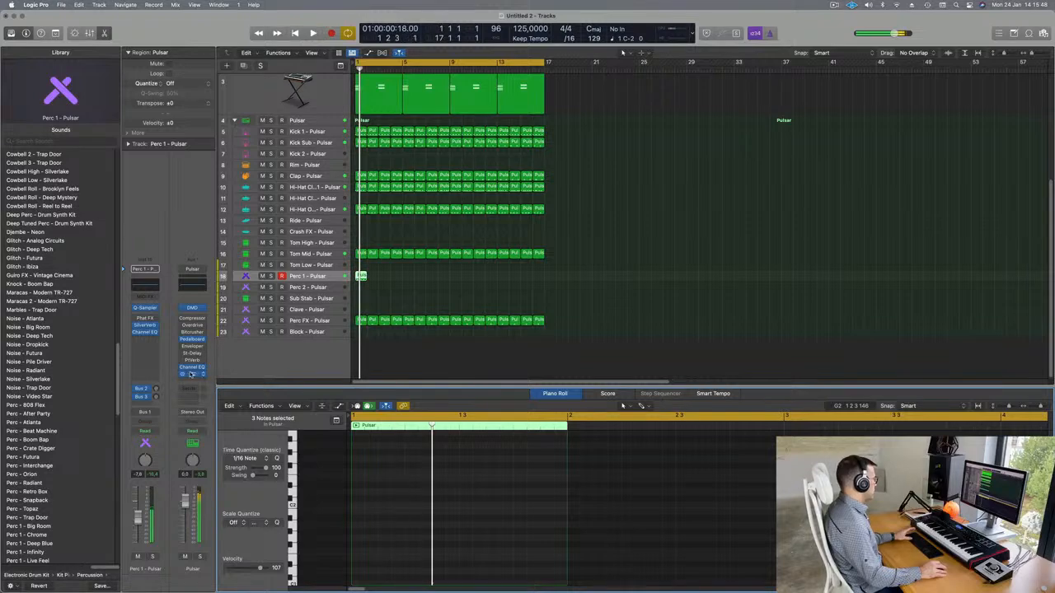
key(space)
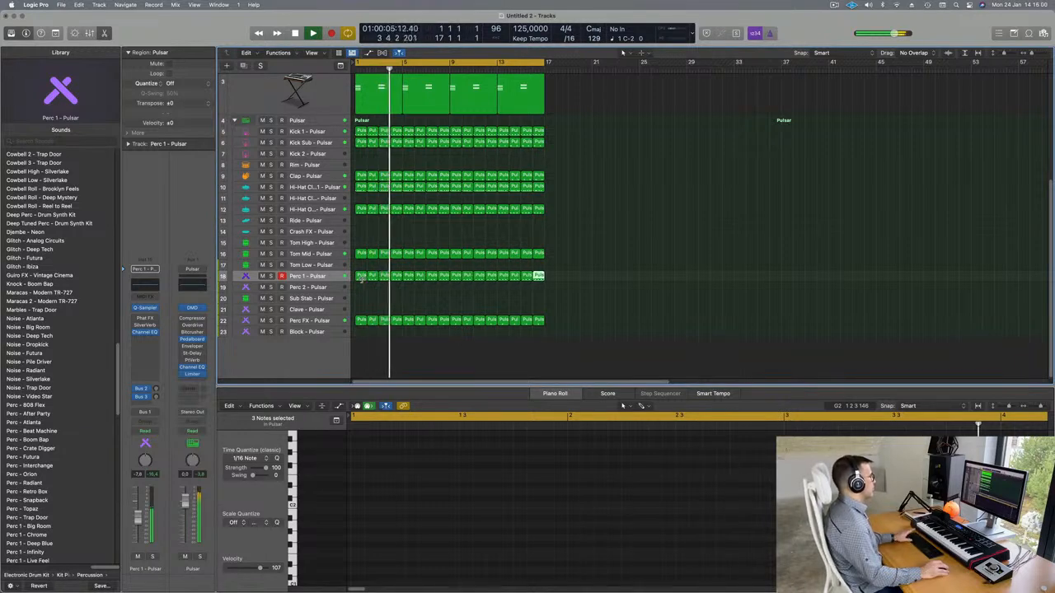
key(space)
Replace the Perc 1 sound with Perc - Crate Digger at -14.4 dB and move the first bar's third note two sixteenths later.
scroll(76, 282, down, 5)
click(24, 314)
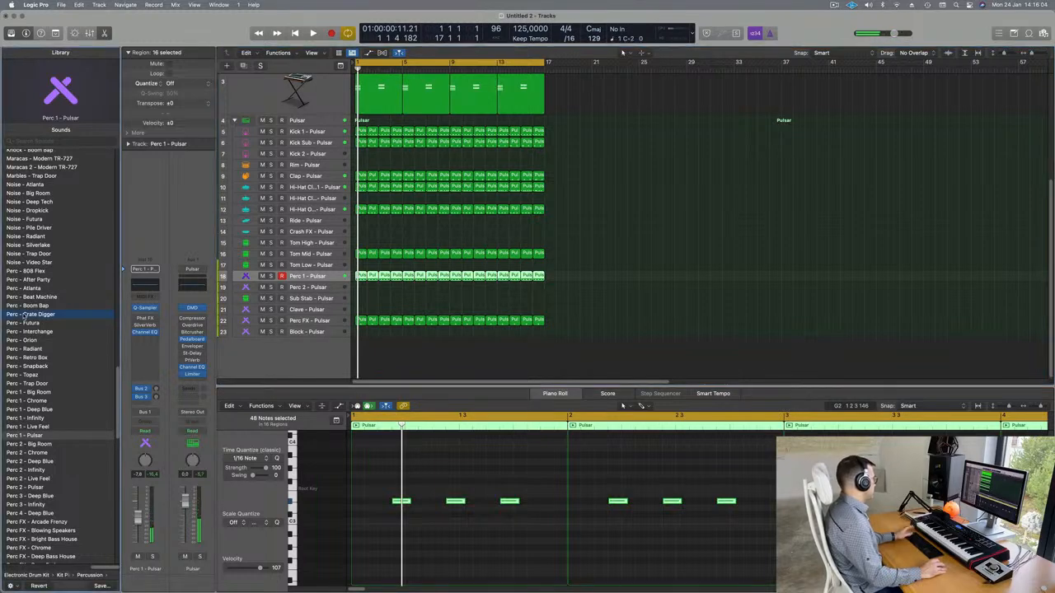
key(space)
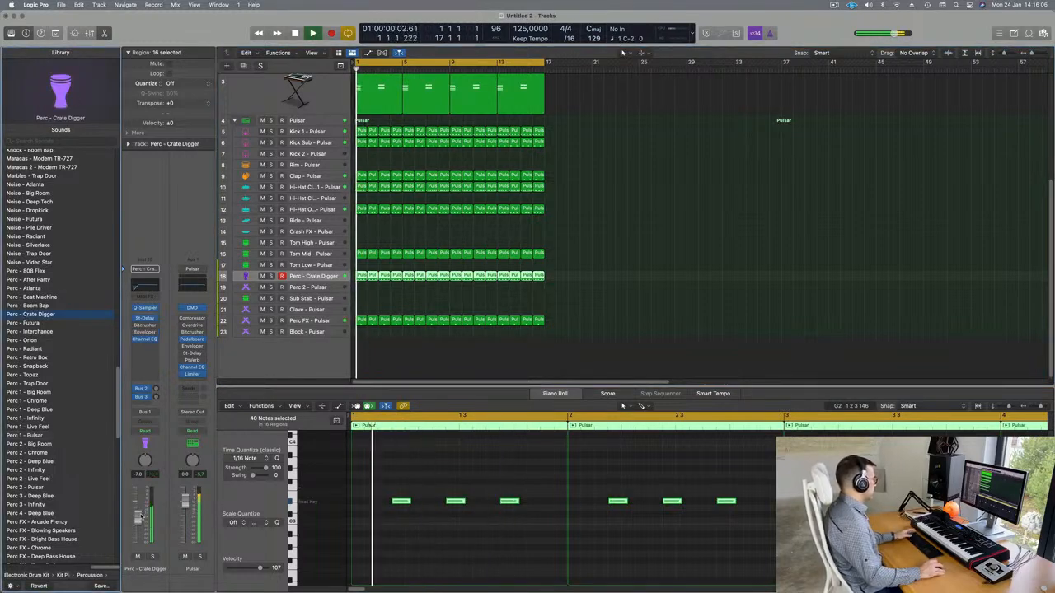
click(503, 501)
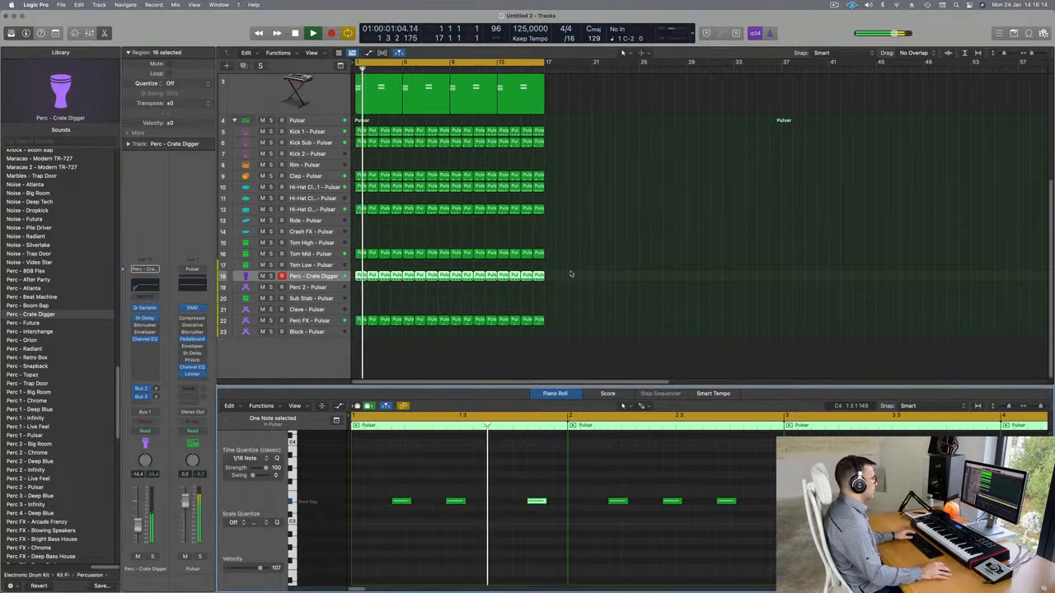
Replace the Perc - Crate Digger regions in bars 2 to 16 with repeats of the edited first-bar region.
drag(572, 272, 376, 299)
key(Delete)
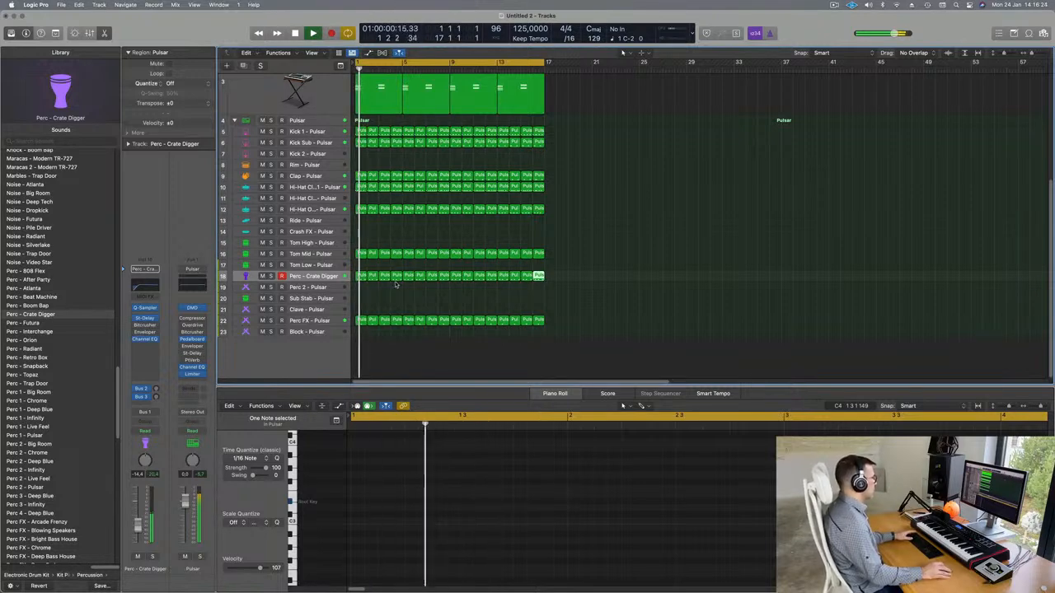
Try all the notes of the sixteen Perc - Crate Digger regions an octave lower and transpose them back up.
drag(603, 276, 387, 285)
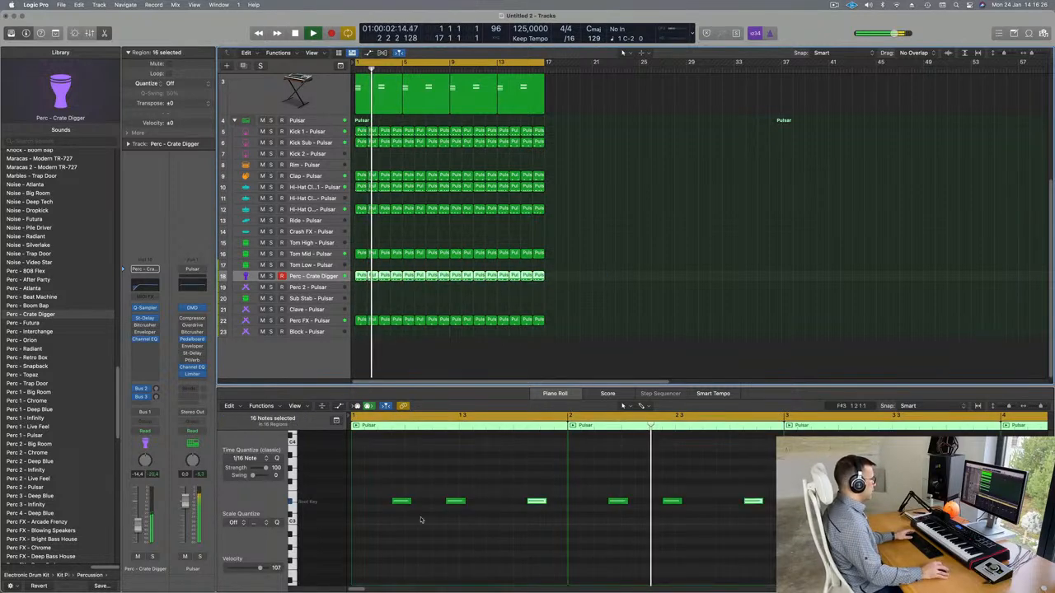
key(super+a)
key(alt+shift+Down)
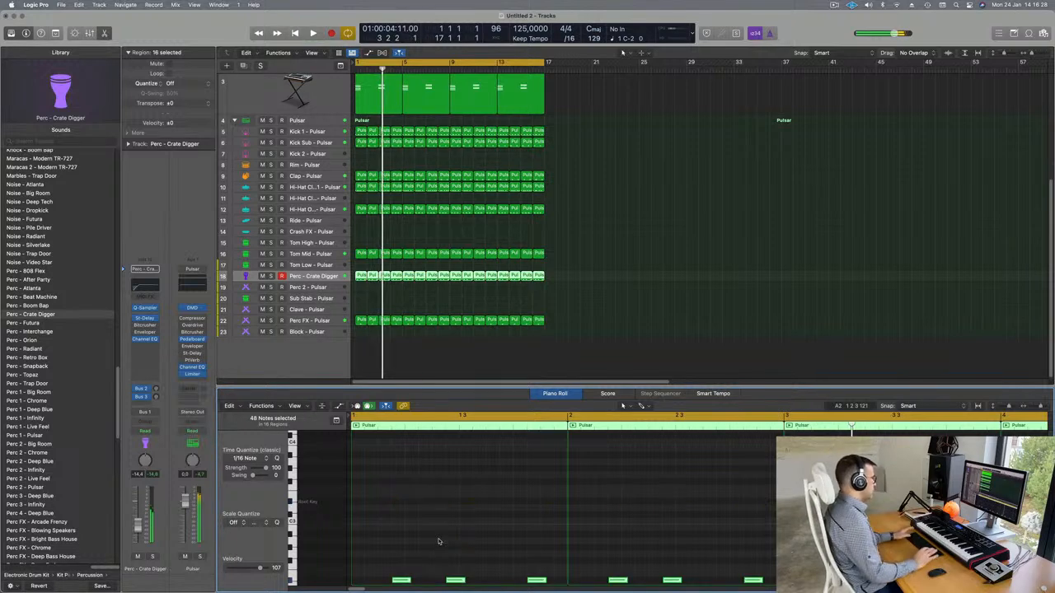
key(alt+shift+Up)
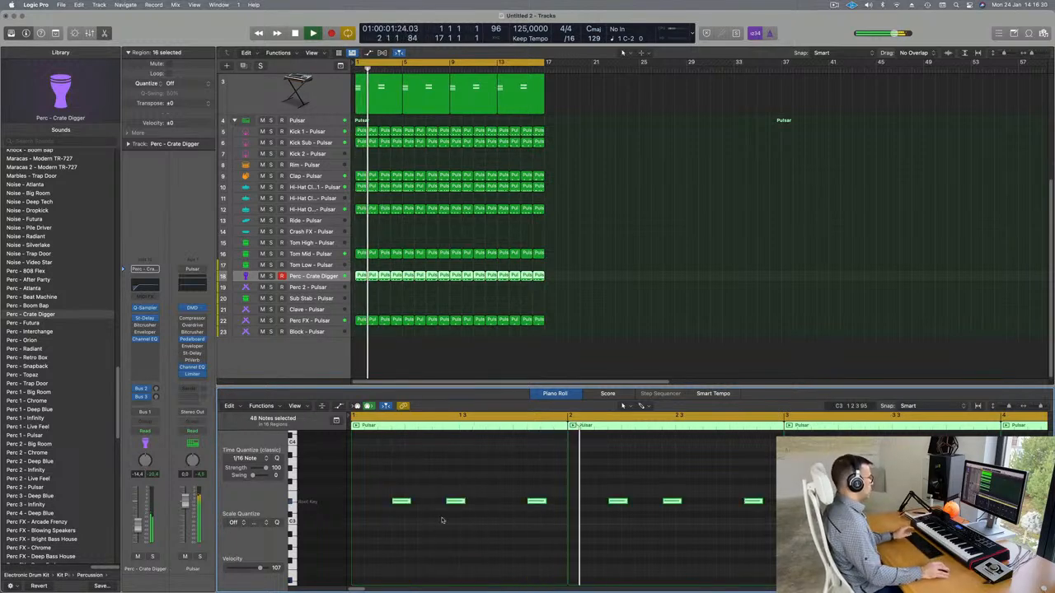
Audition Perc - Futura, Interchange, Orion, Radiant and Perc 1 - Chrome, and set the track's sound to Perc 1 - Live Feel.
click(28, 324)
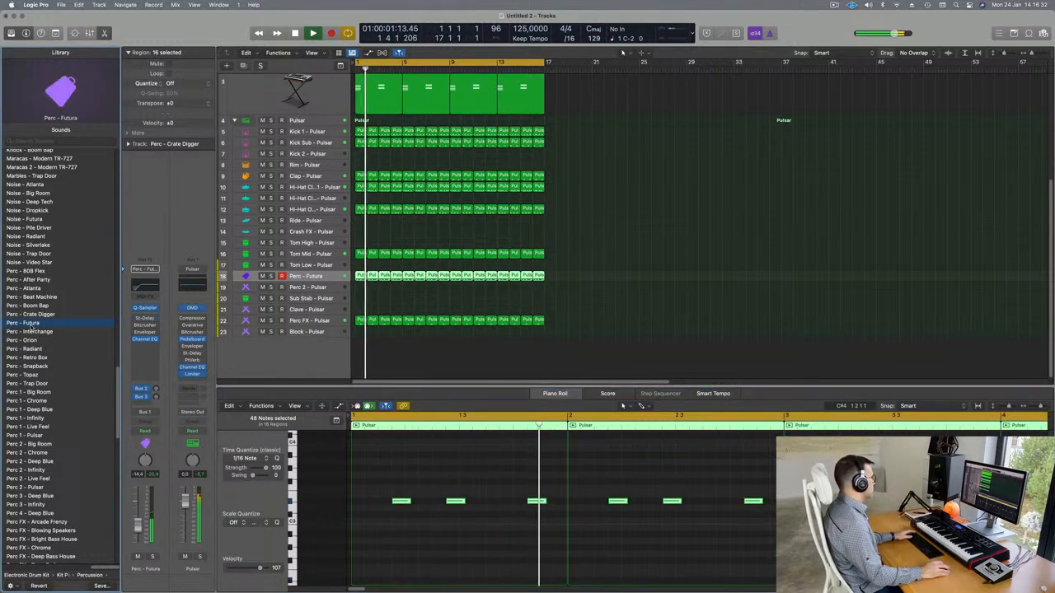
click(29, 332)
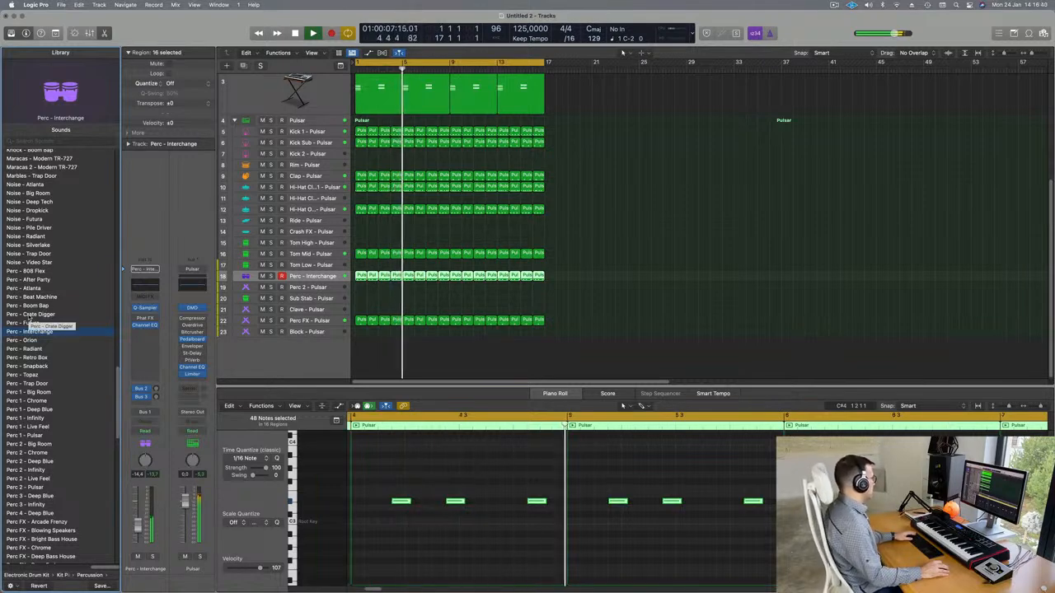
click(24, 340)
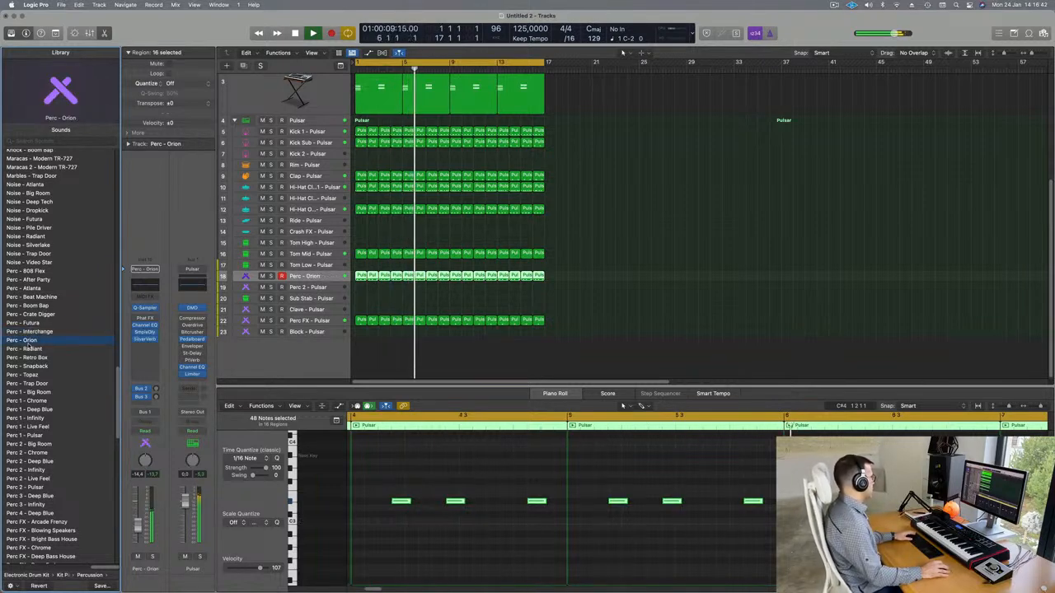
click(25, 350)
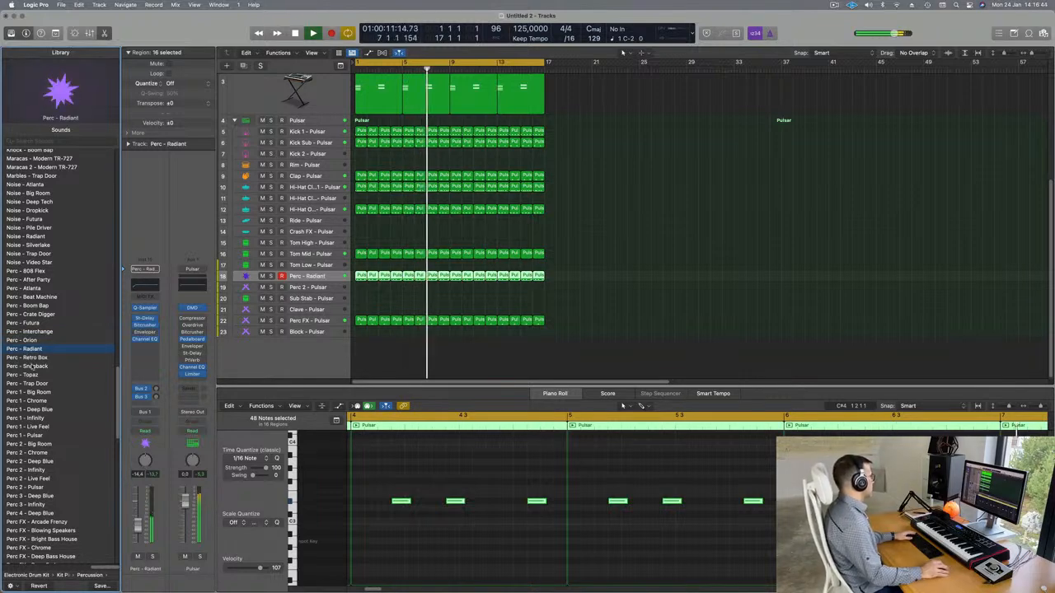
click(33, 393)
click(40, 401)
scroll(45, 404, down, 1)
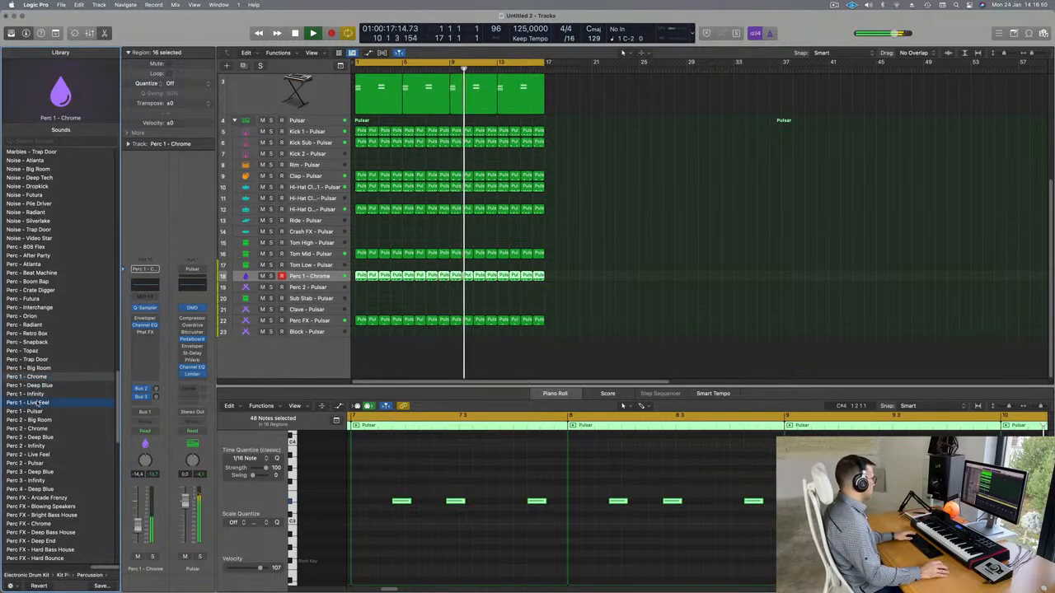
click(38, 403)
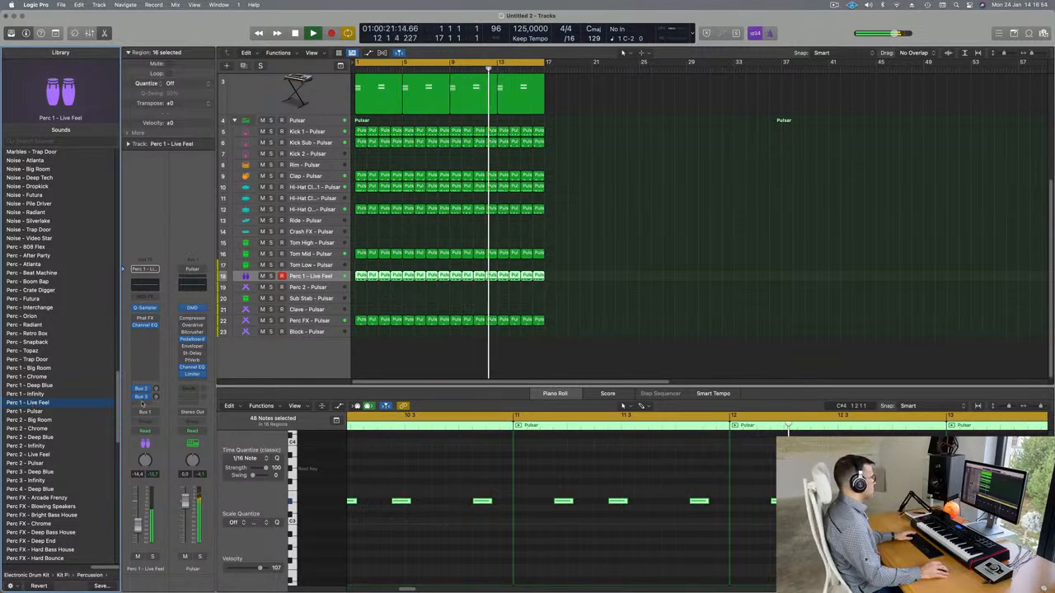
Play the groove from the start and set the Perc 1 - Live Feel level to -19.5 dB.
click(606, 295)
key(Return)
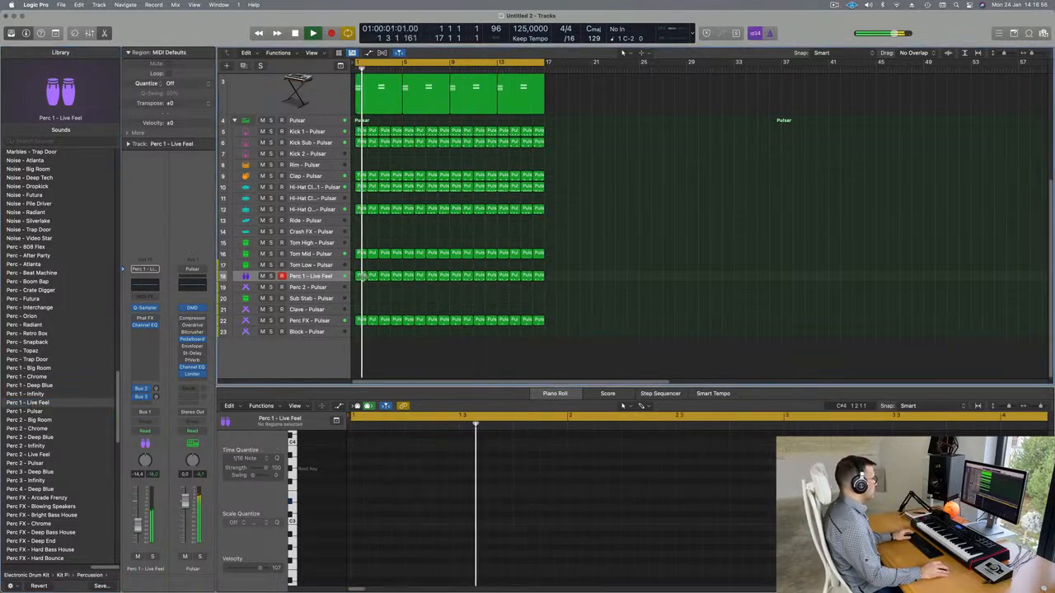
click(358, 280)
key(super+Left)
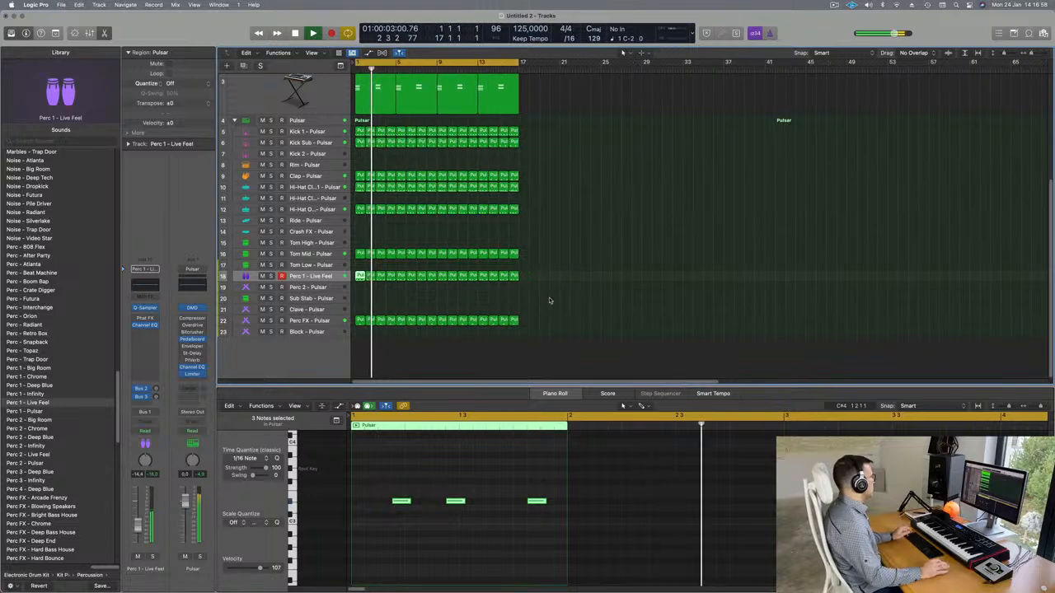
click(602, 307)
key(super+Right)
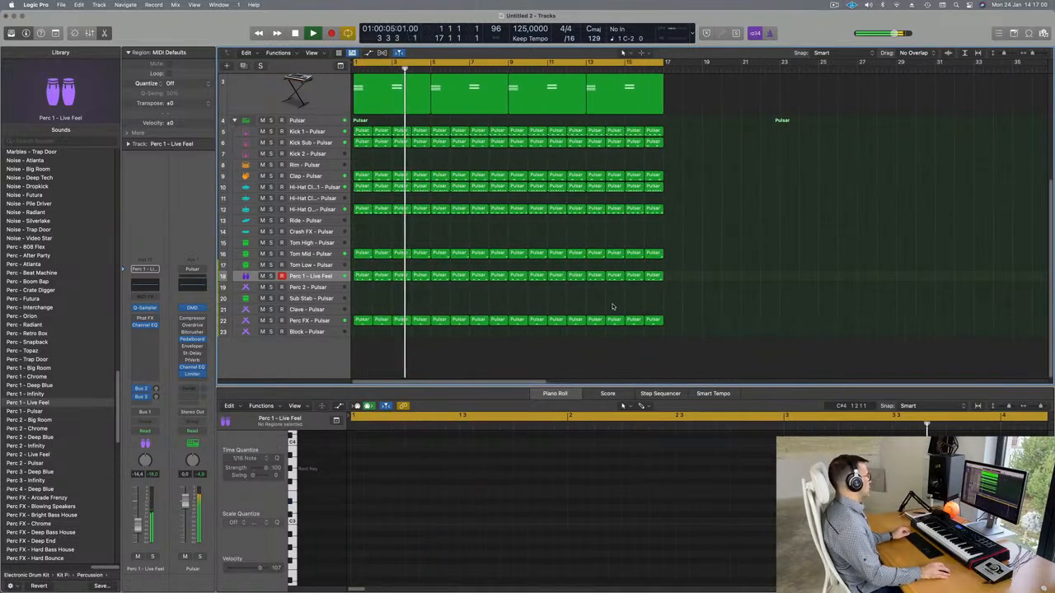
key(Return)
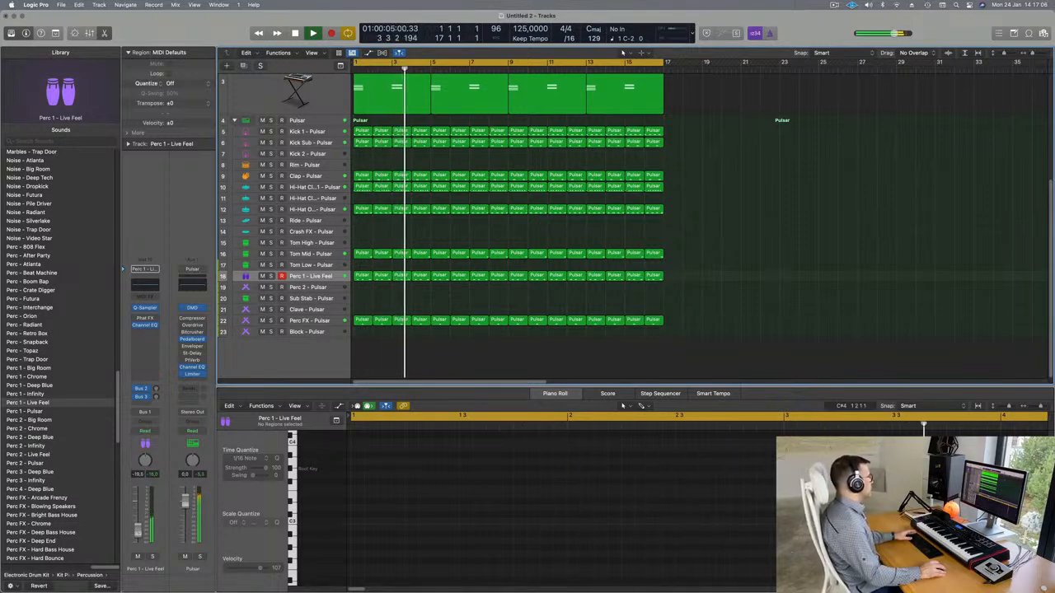
Move the first-bar Kick 1 region to the Rim track and copy the second-bar Kick 1 region back into bar 1.
drag(363, 131, 365, 167)
key(Return)
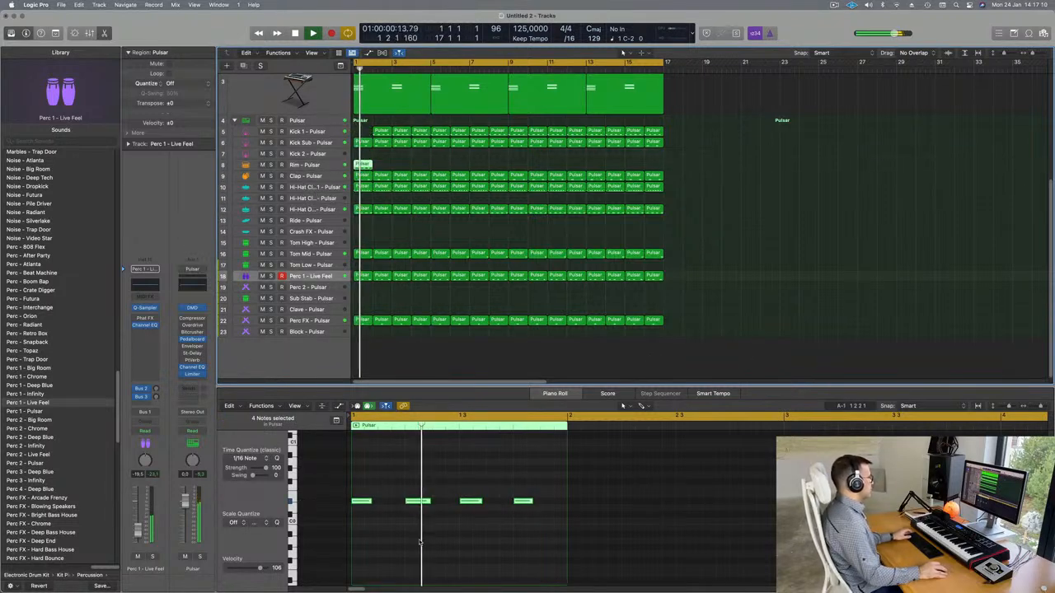
click(381, 131)
drag(368, 135, 362, 134)
click(362, 165)
key(space)
key(space)
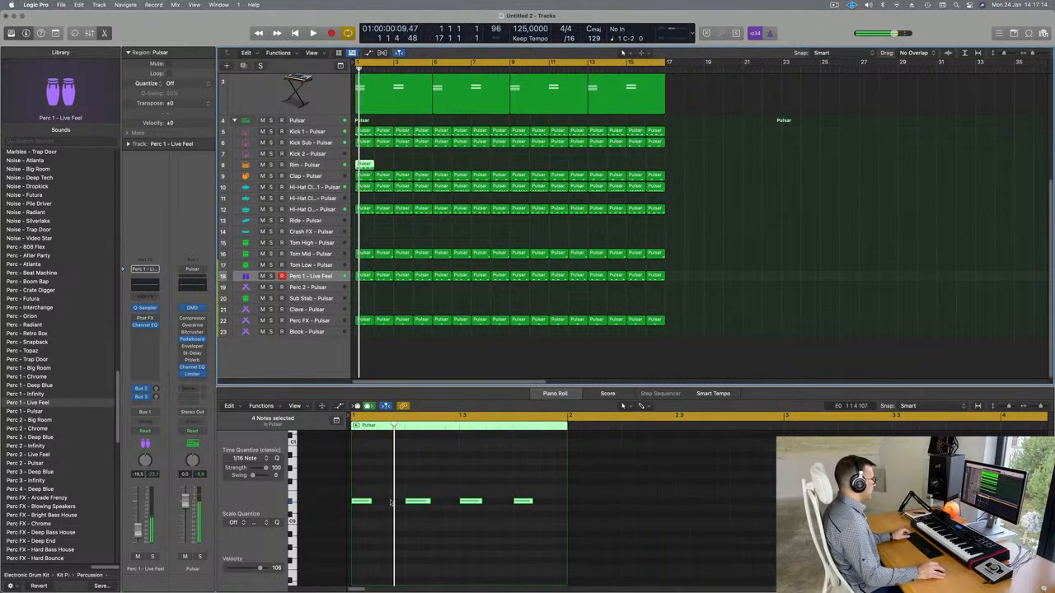
Transpose the four notes of the Rim region up three octaves and play them back.
drag(364, 493, 666, 537)
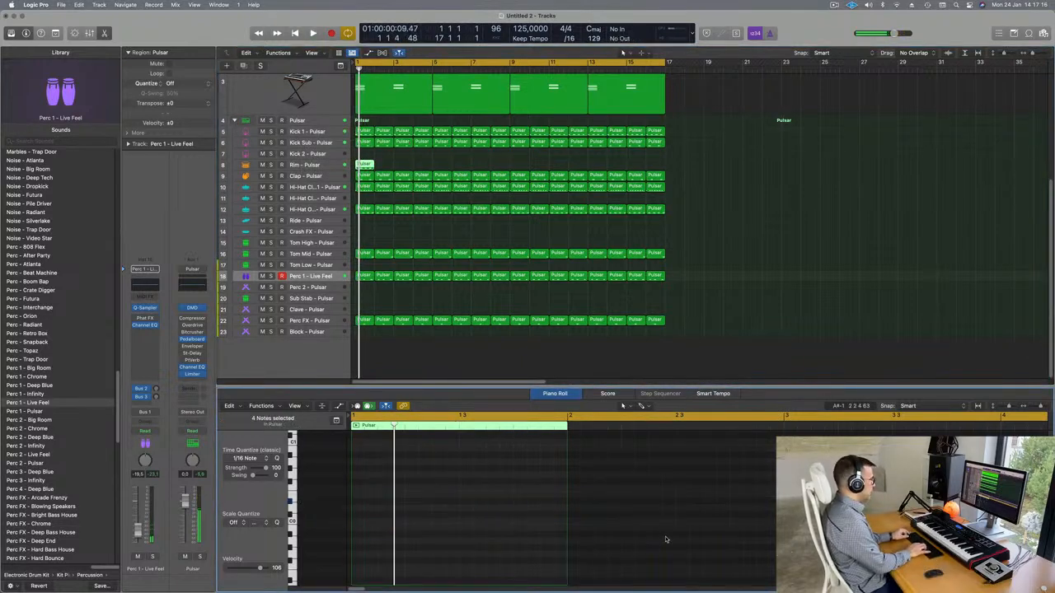
key(space)
key(Return)
drag(396, 160, 369, 170)
key(space)
scroll(414, 476, up, 6)
key(space)
key(space)
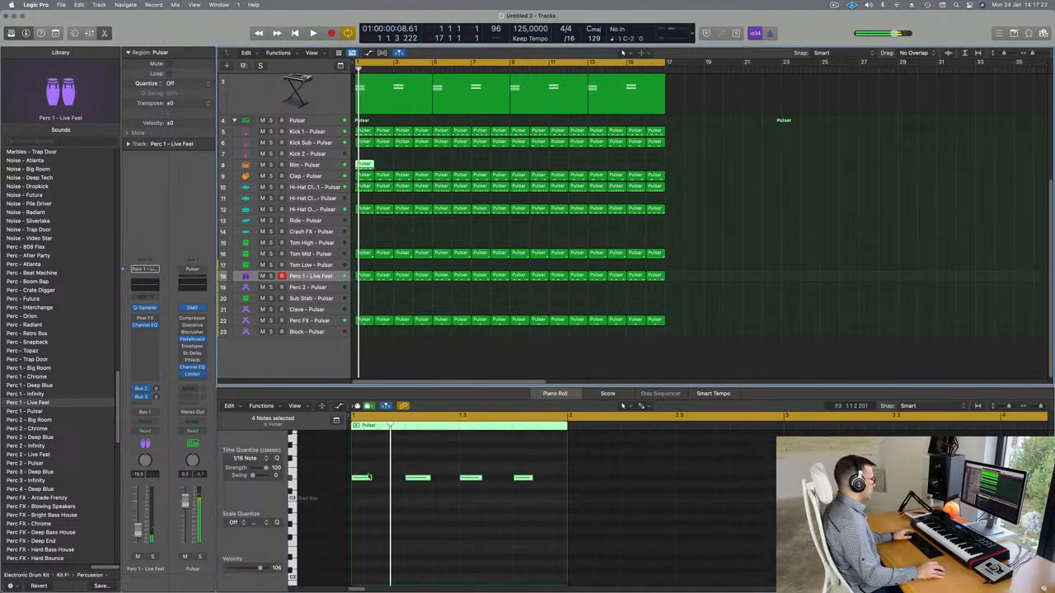
Shift the four Rim notes one sixteenth later, copy them another sixteenth later, and set the Rim level to -19.5 dB.
drag(364, 482, 377, 483)
key(space)
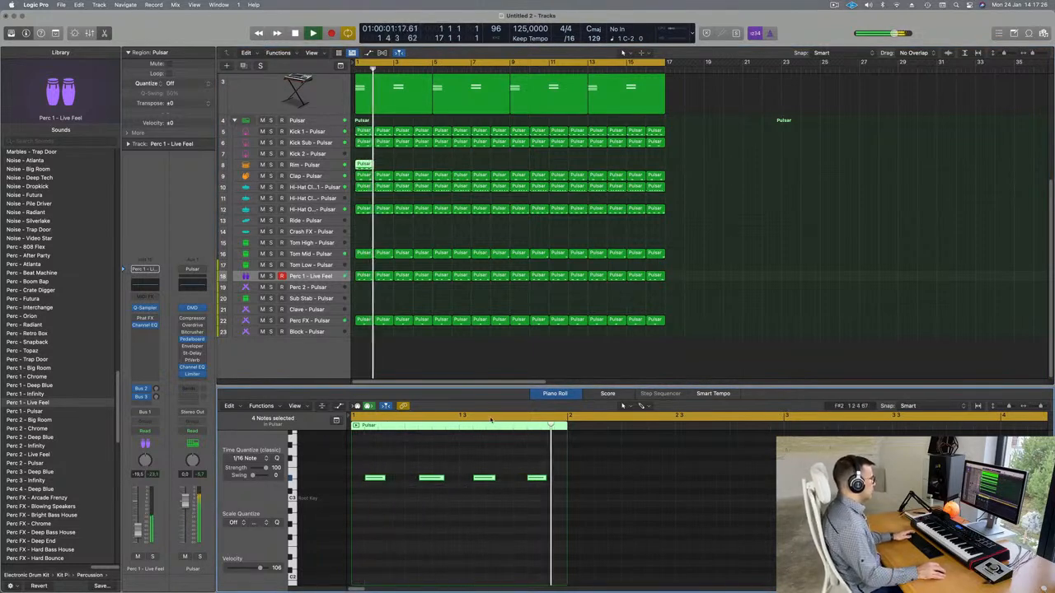
click(306, 166)
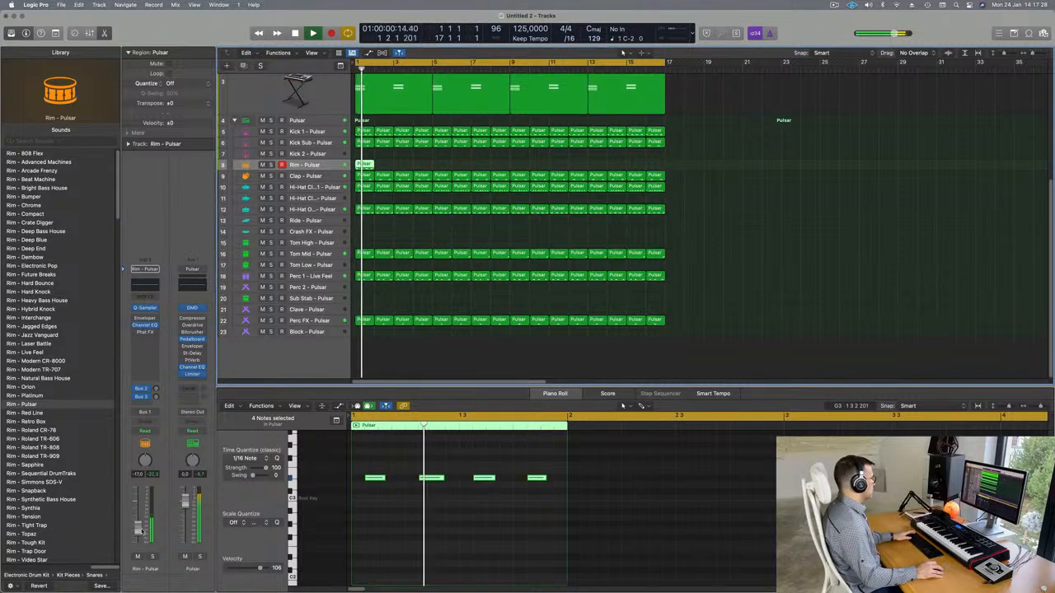
drag(382, 480, 386, 486)
key(space)
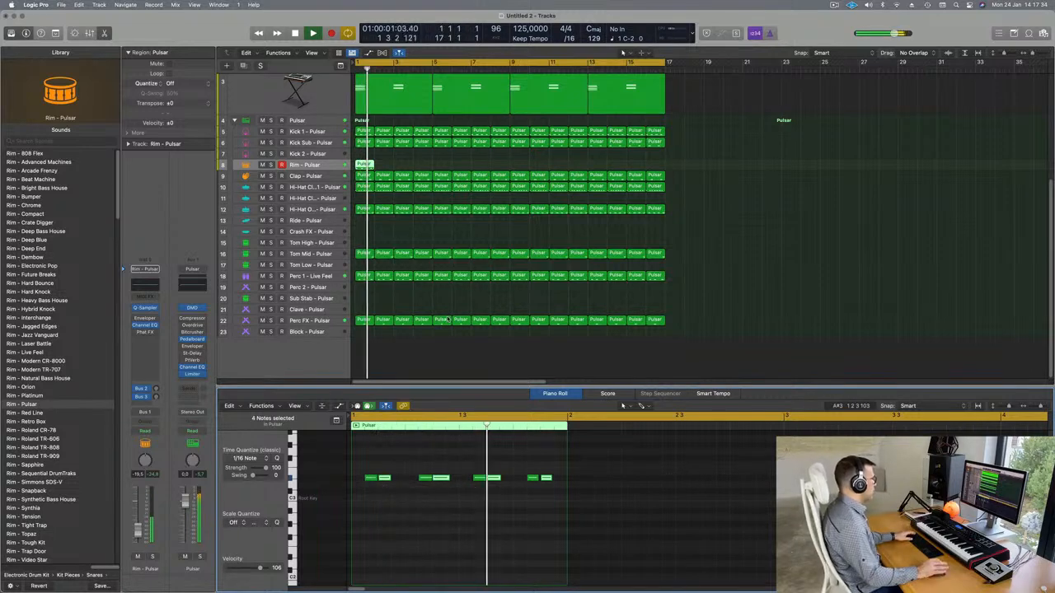
key(space)
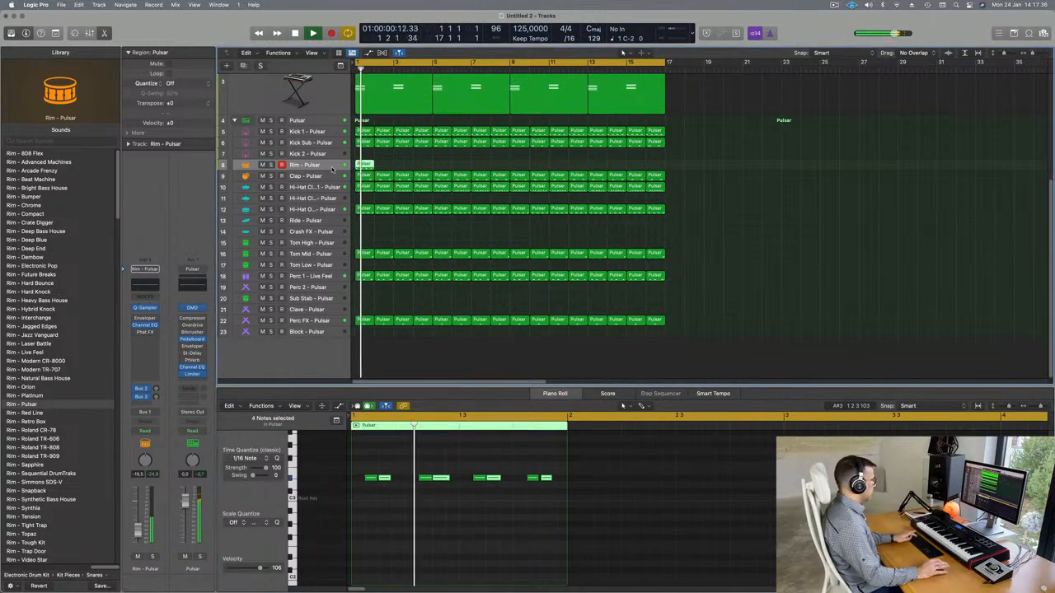
Repeat the first-bar Rim region across all sixteen bars and set the Rim track to -21.0 dB, panned off-centre.
key(super+r)
key(super+r)
key(super+r)
key(super+r)
key(super+r)
key(super+r)
key(super+r)
key(super+r)
key(super+r)
key(super+r)
key(super+r)
key(super+r)
key(super+r)
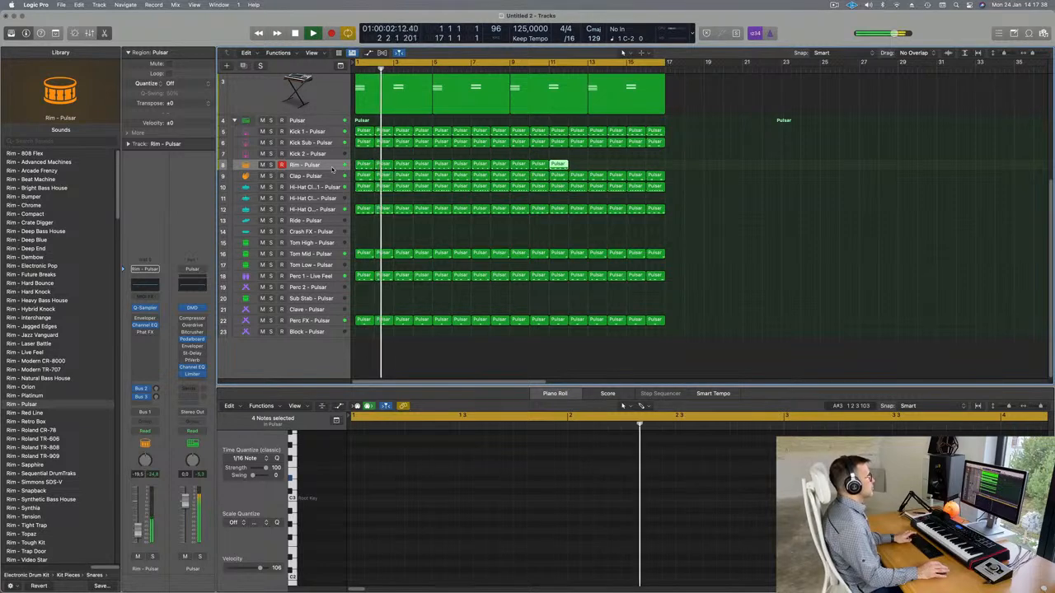
key(Return)
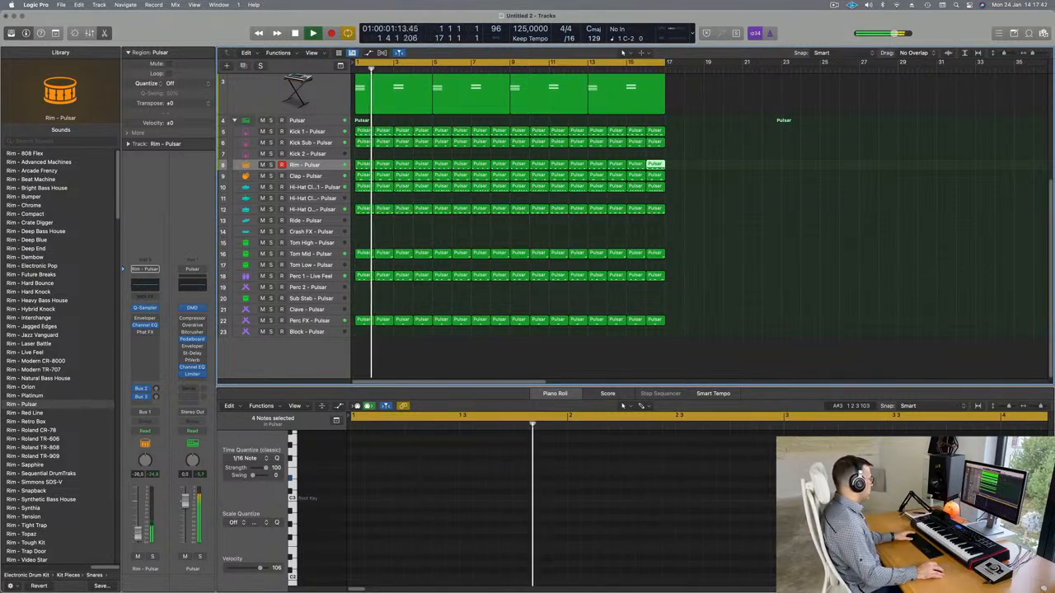
key(Return)
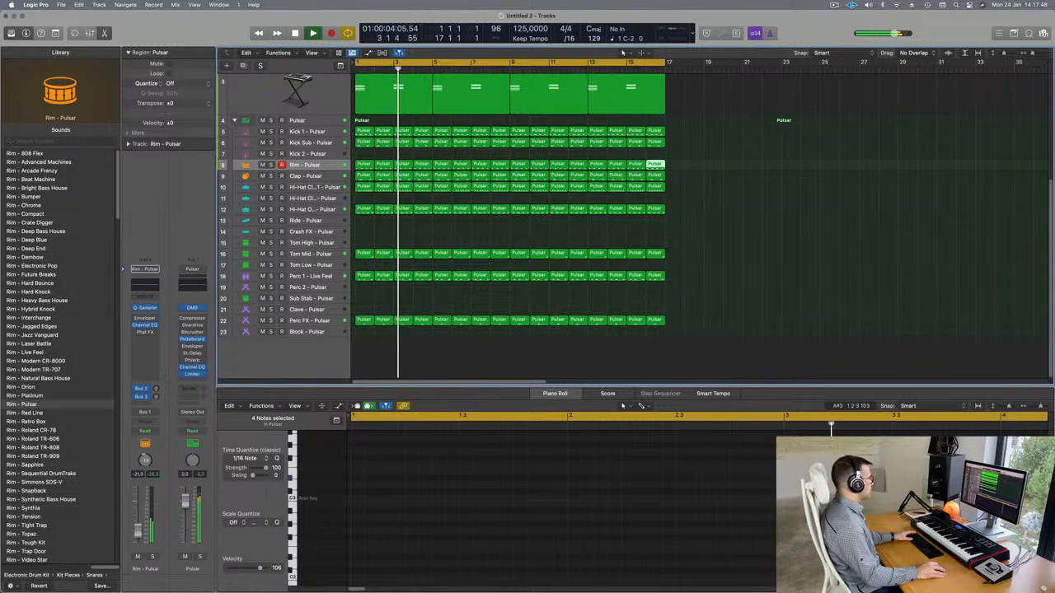
Check the bass and pad tracks and play the groove from bar 1 with Perfect Pad 01 selected.
scroll(635, 285, up, 5)
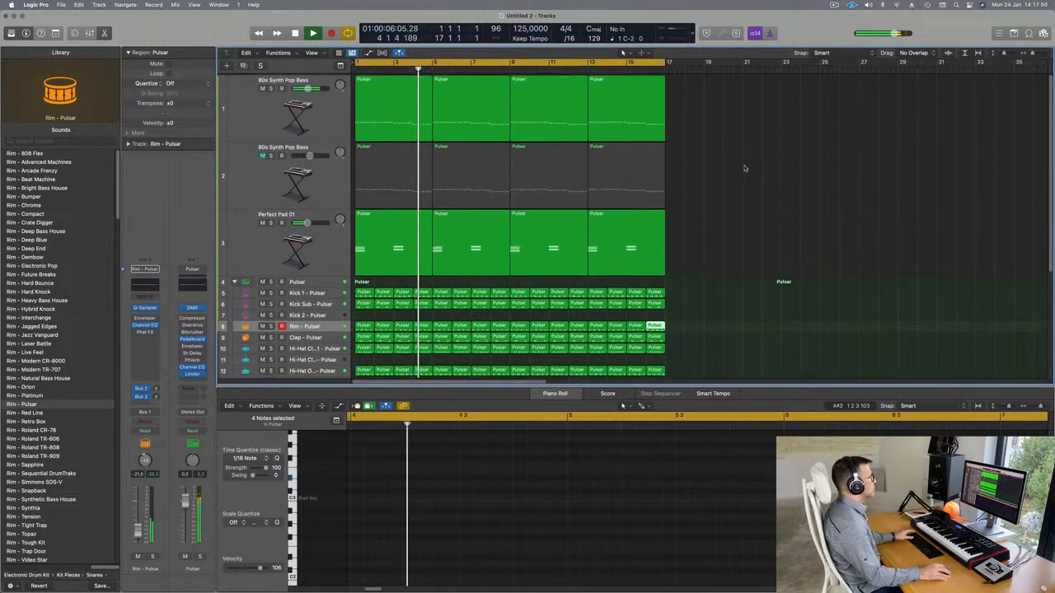
click(745, 164)
click(272, 243)
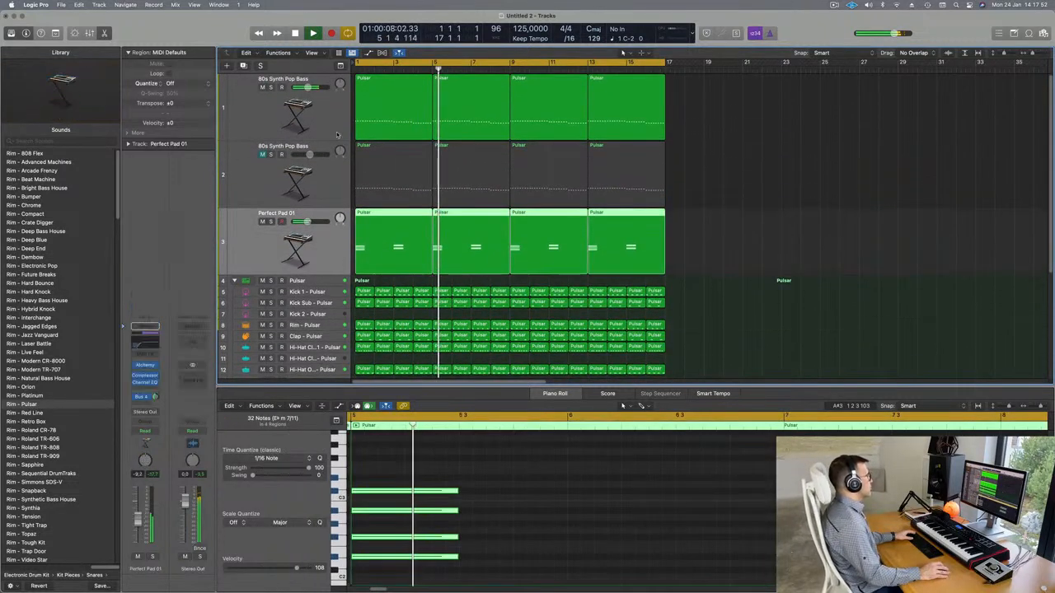
click(270, 123)
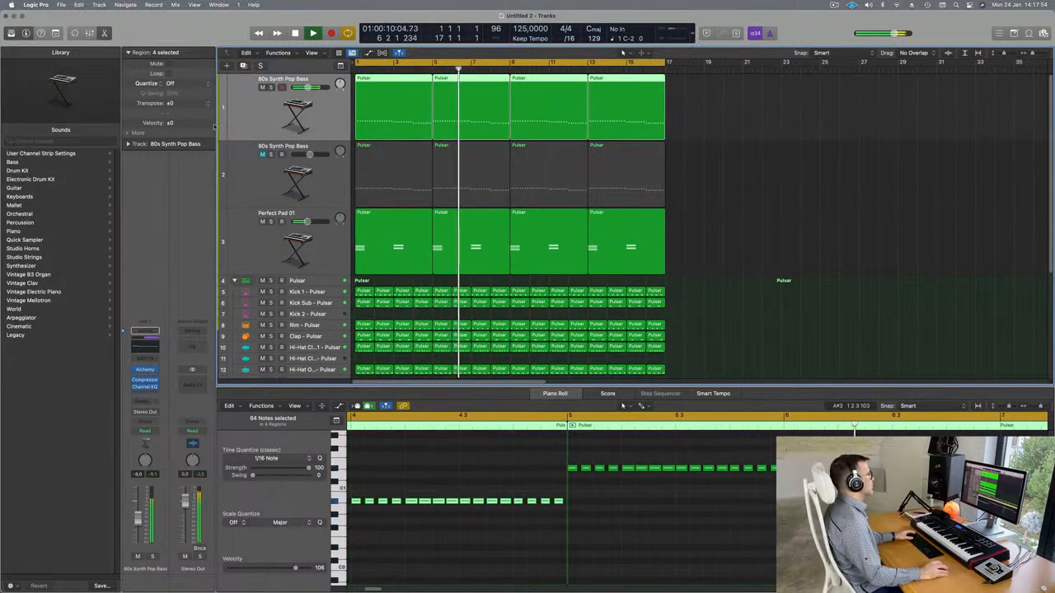
click(242, 251)
key(Return)
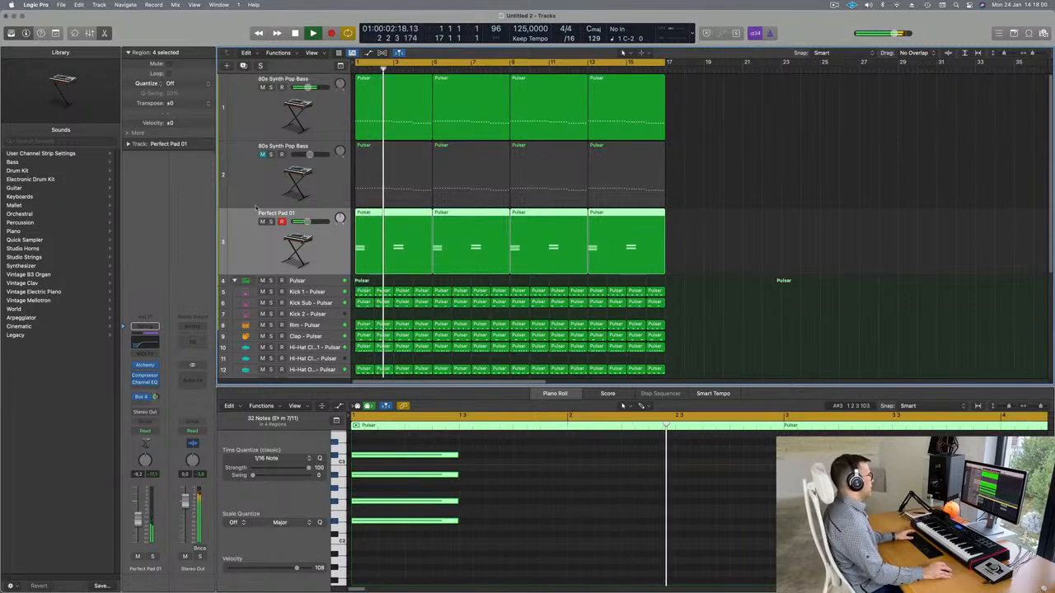
key(Return)
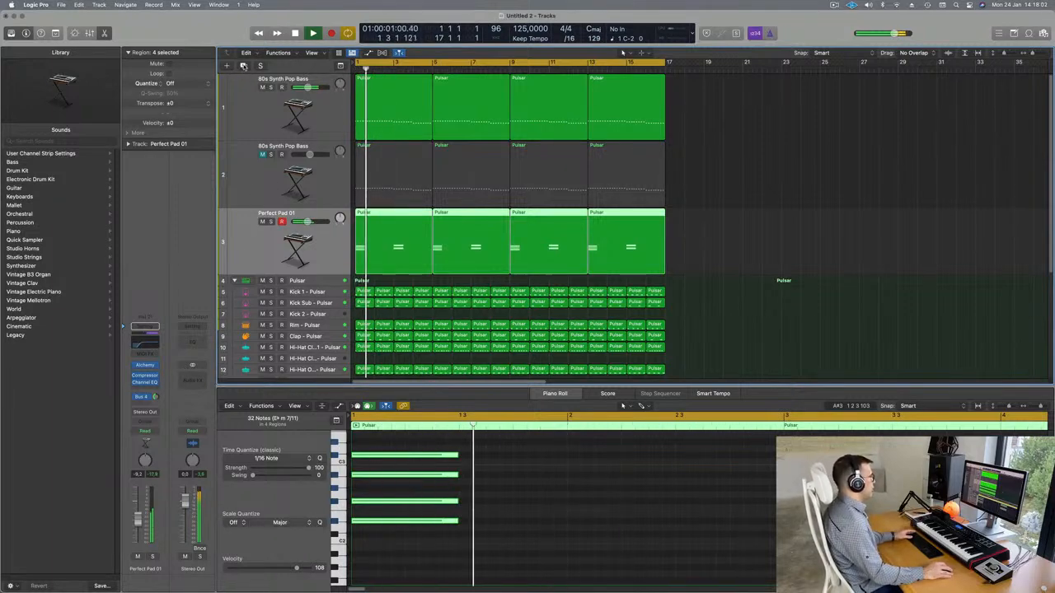
Duplicate the Perfect Pad 01 track, copy the first four-bar pad region onto the new track and select that copy.
key(super+d)
key(space)
click(385, 258)
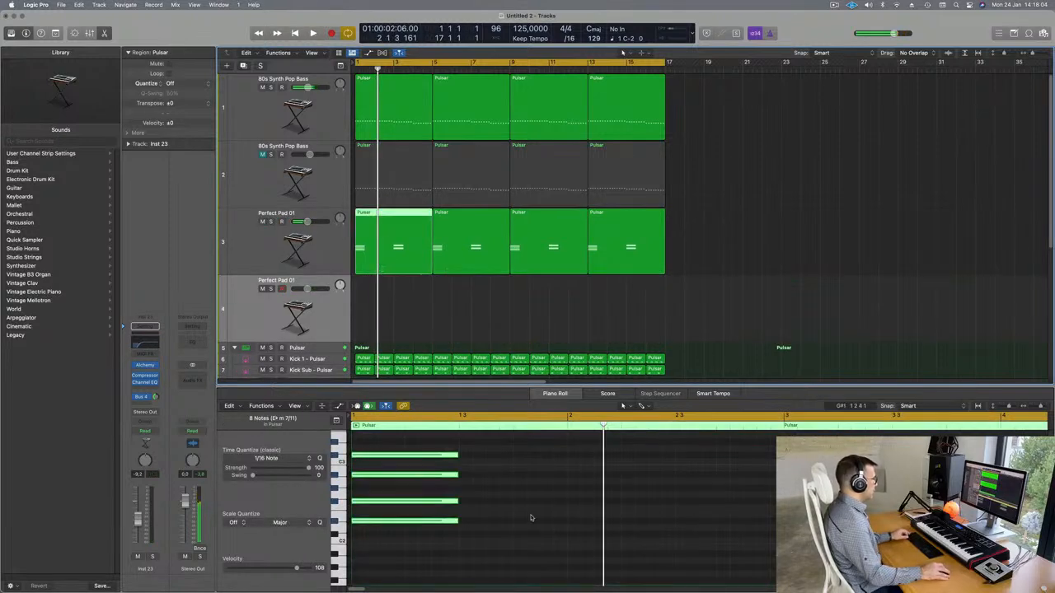
scroll(551, 495, down, 4)
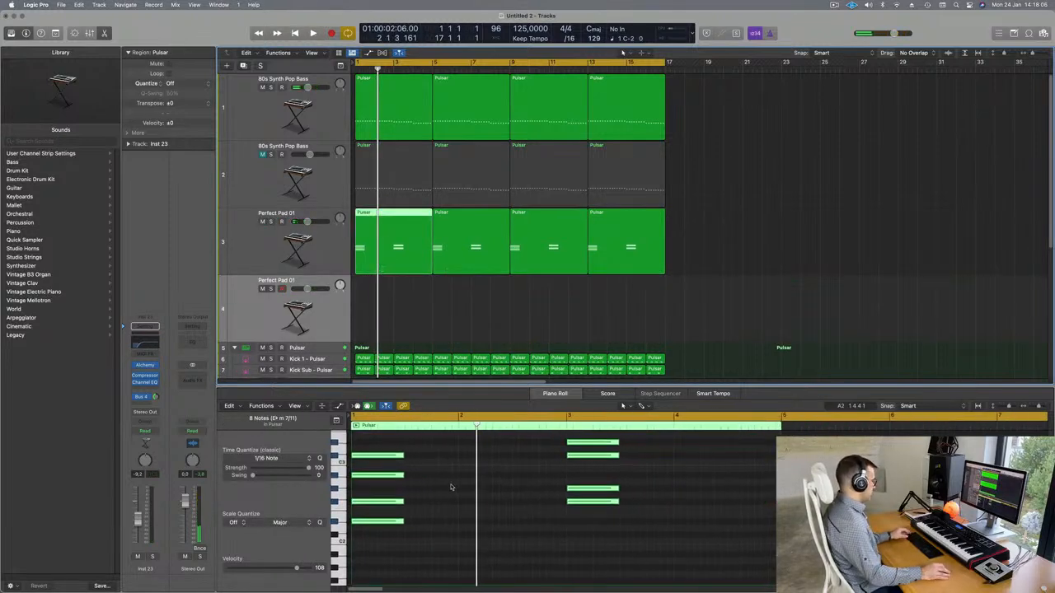
key(super+a)
click(628, 302)
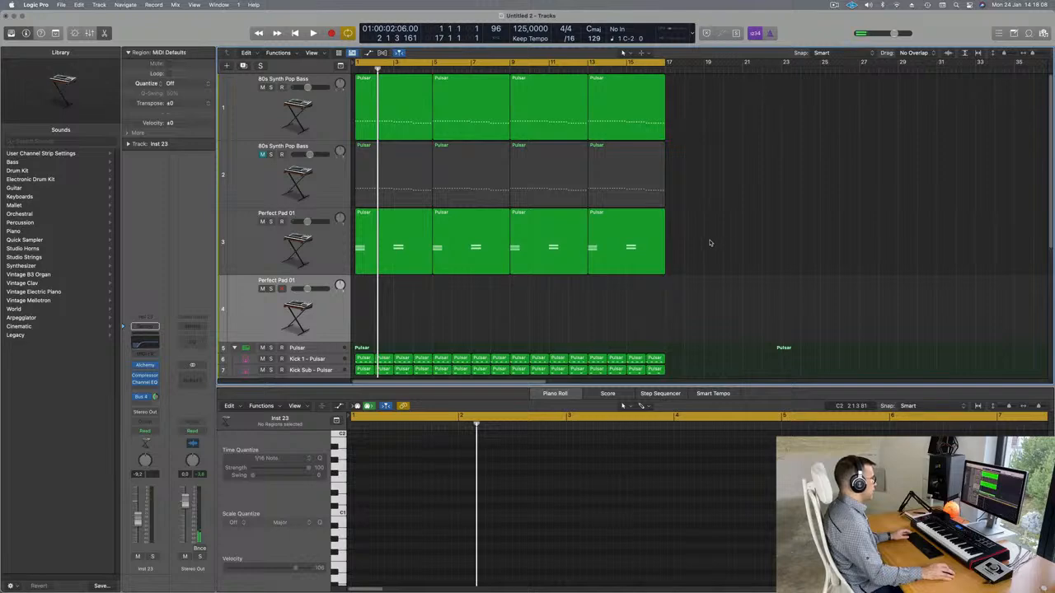
click(409, 241)
drag(409, 241, 408, 309)
key(super+a)
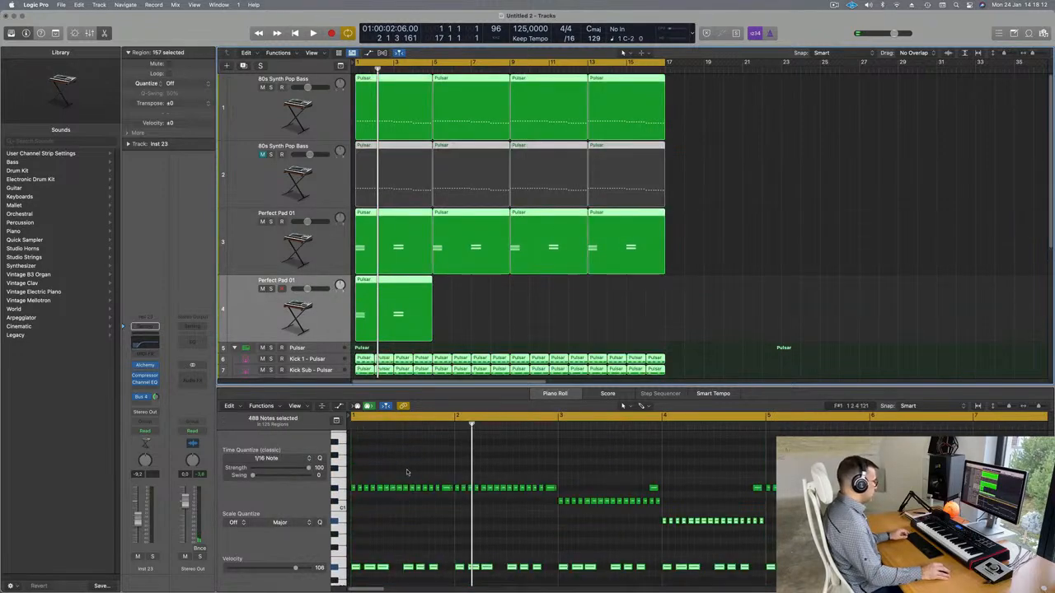
drag(478, 294, 416, 311)
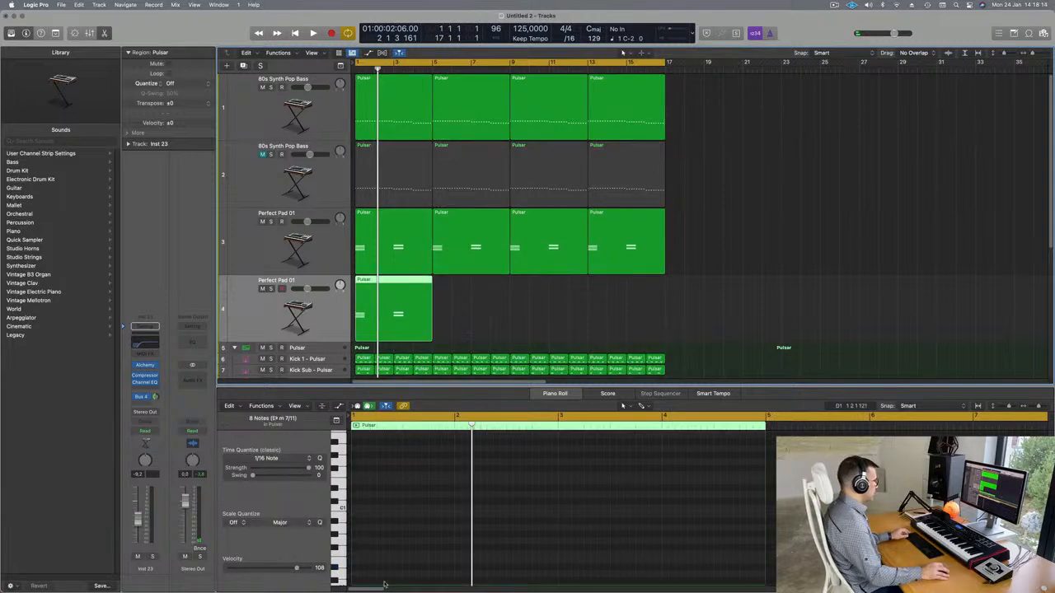
Lengthen all the notes in the copied pad region so each chord sustains for two bars.
scroll(419, 519, down, 3)
click(427, 523)
scroll(427, 524, up, 10)
scroll(424, 511, up, 1)
key(super+a)
drag(402, 480, 554, 492)
key(space)
key(space)
Repeat the sustained four-bar pad region three times to fill sixteen bars and play it from bar 1.
drag(497, 308, 381, 322)
key(super+r)
key(super+r)
key(super+r)
key(space)
key(space)
key(space)
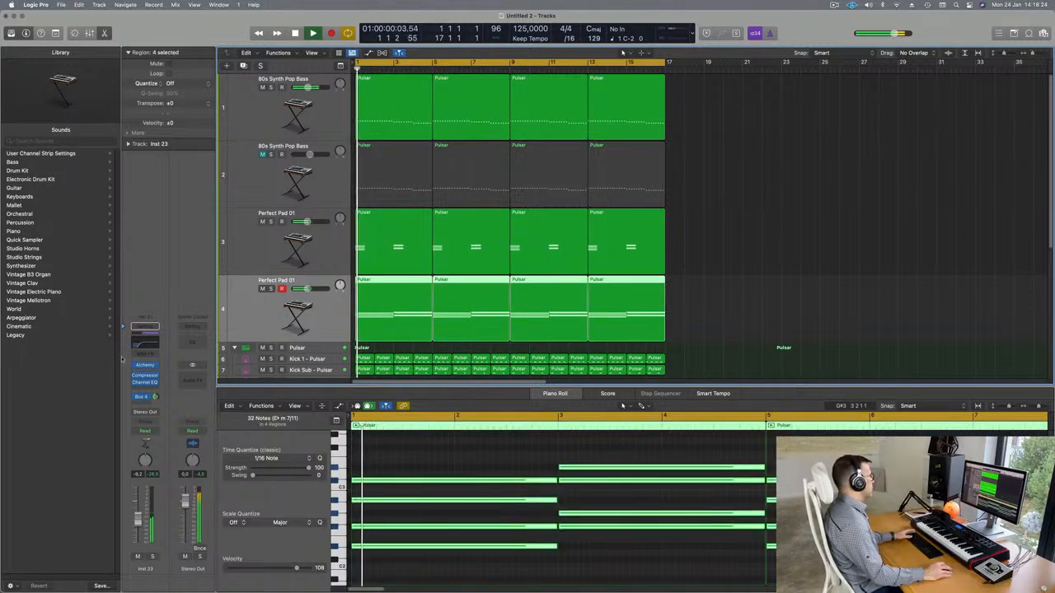
key(space)
key(space)
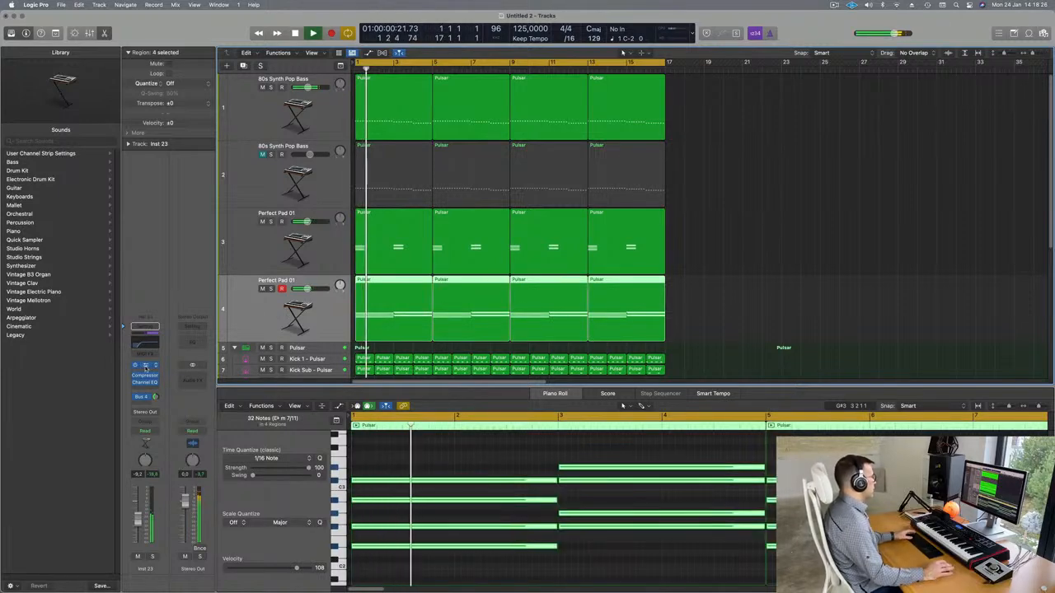
Open Alchemy on the duplicated pad track and browse the presets in the Arpeggiated category.
click(145, 366)
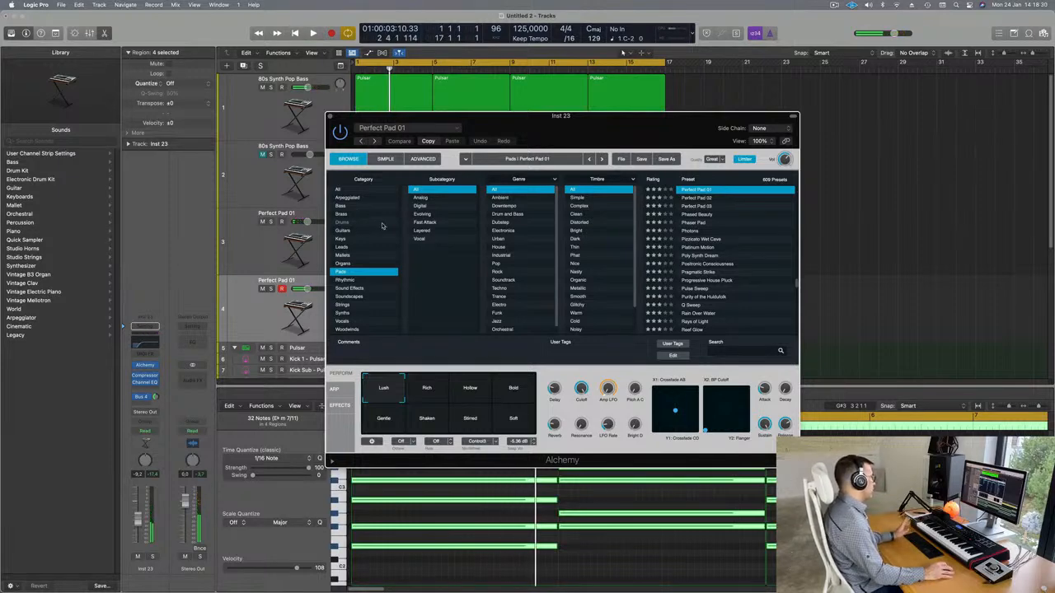
drag(617, 127, 586, 129)
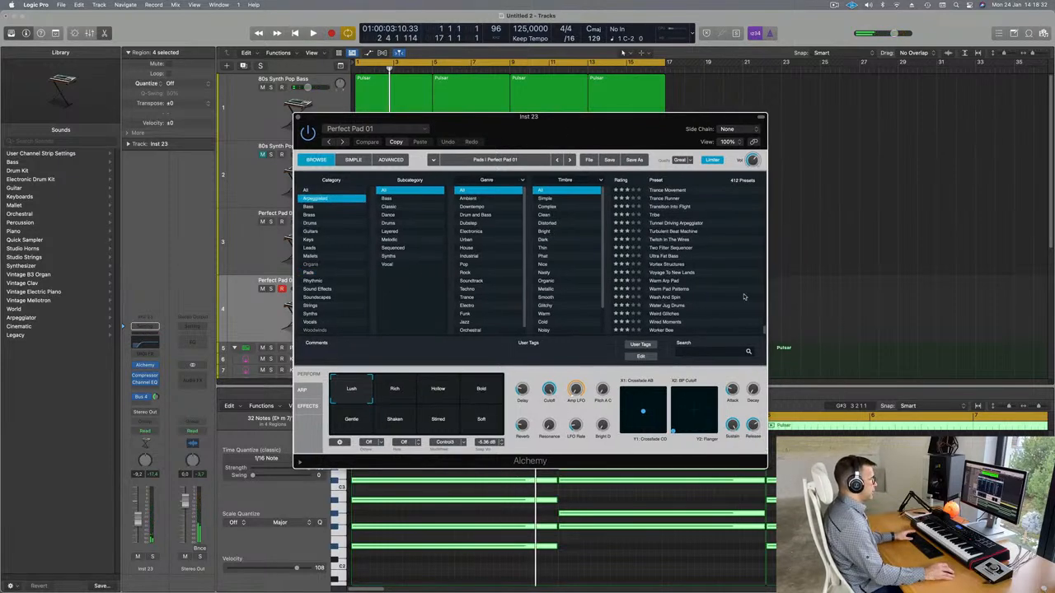
scroll(715, 287, up, 5)
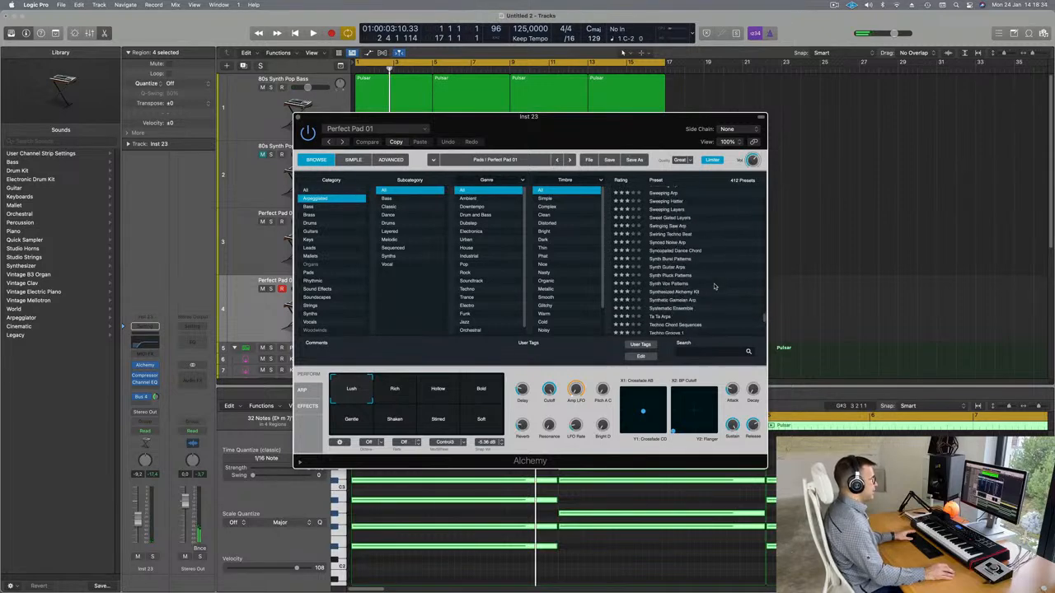
Audition the arpeggiated presets Super Soft and Stringy Pluck Pattern with the groove.
drag(605, 132, 813, 136)
key(space)
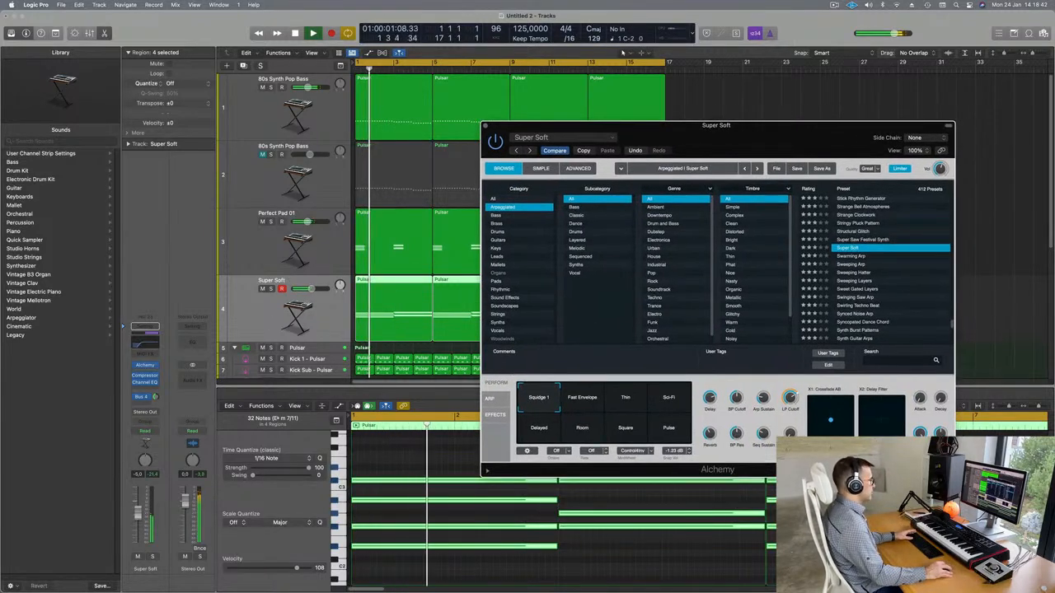
key(super+w)
key(space)
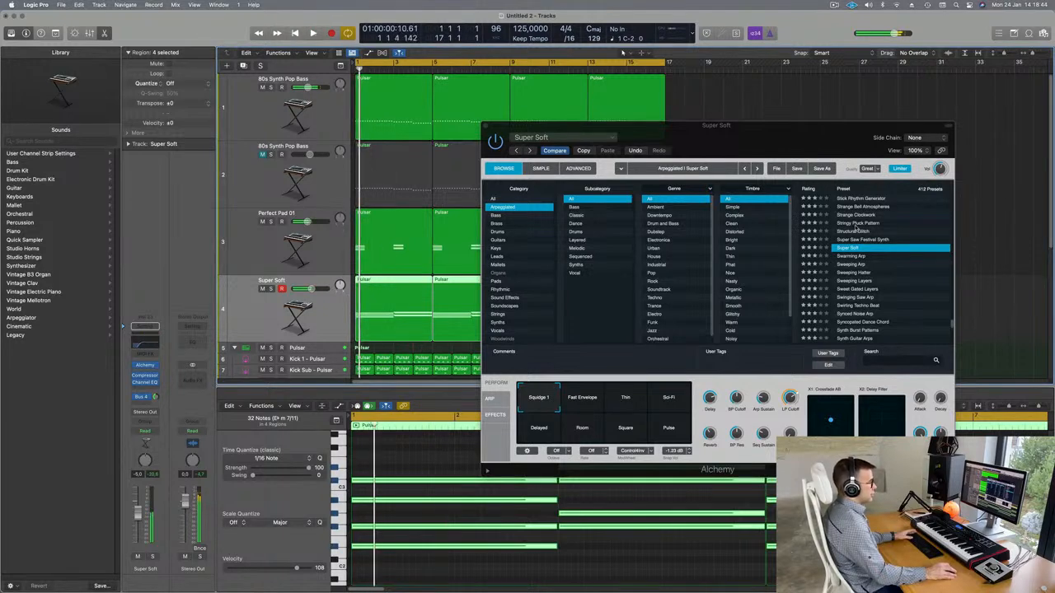
click(858, 224)
key(space)
drag(750, 127, 745, 84)
key(space)
key(space)
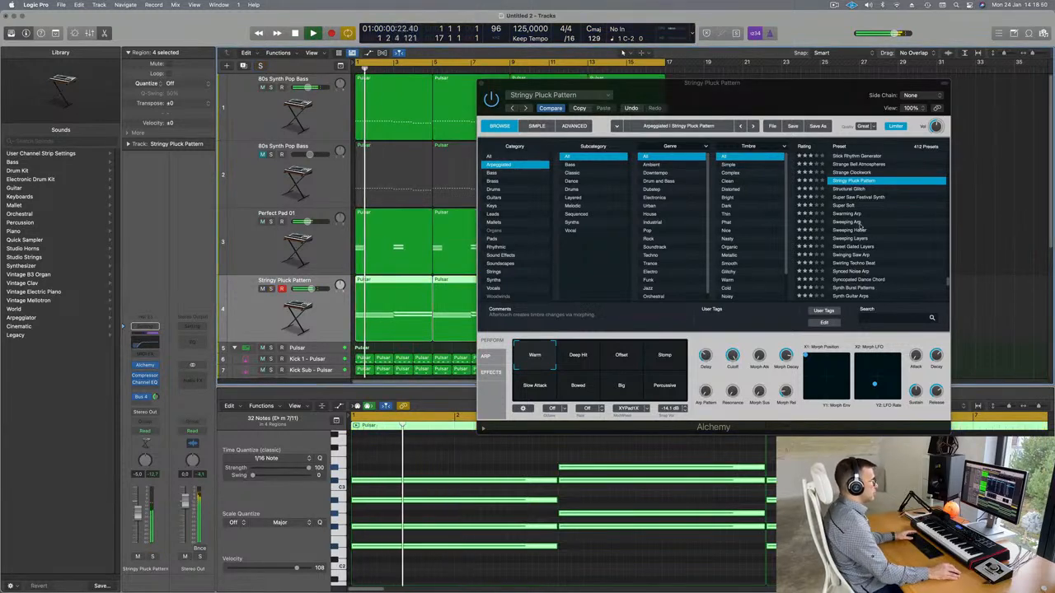
Try the Stick Rhythm Generator preset, load Star Bugs in its place and lower the track's level.
scroll(882, 235, up, 1)
scroll(887, 238, up, 3)
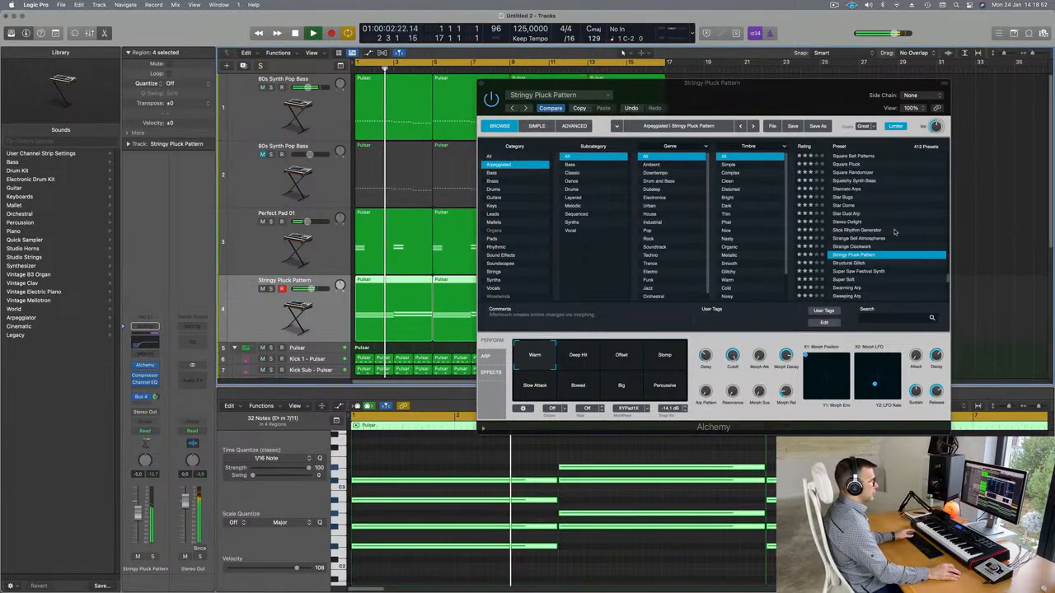
click(854, 231)
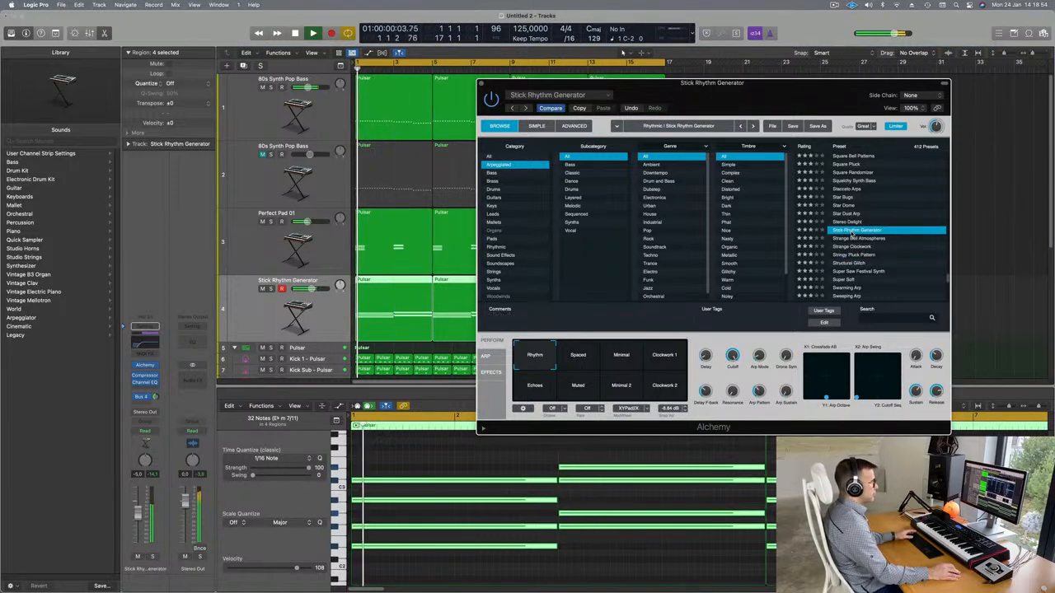
scroll(845, 218, up, 2)
click(843, 211)
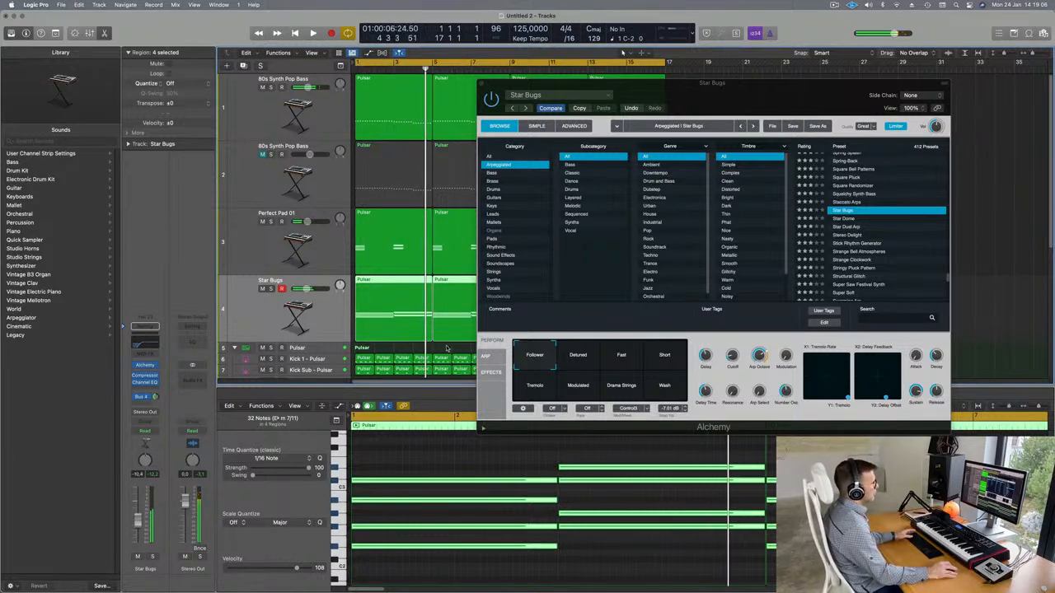
Audition the Star Bugs snapshots Detuned, Fast, Short, Tremolo, Modulated, Drama Strings and Wash, and return to Follower.
click(594, 361)
click(621, 361)
click(664, 361)
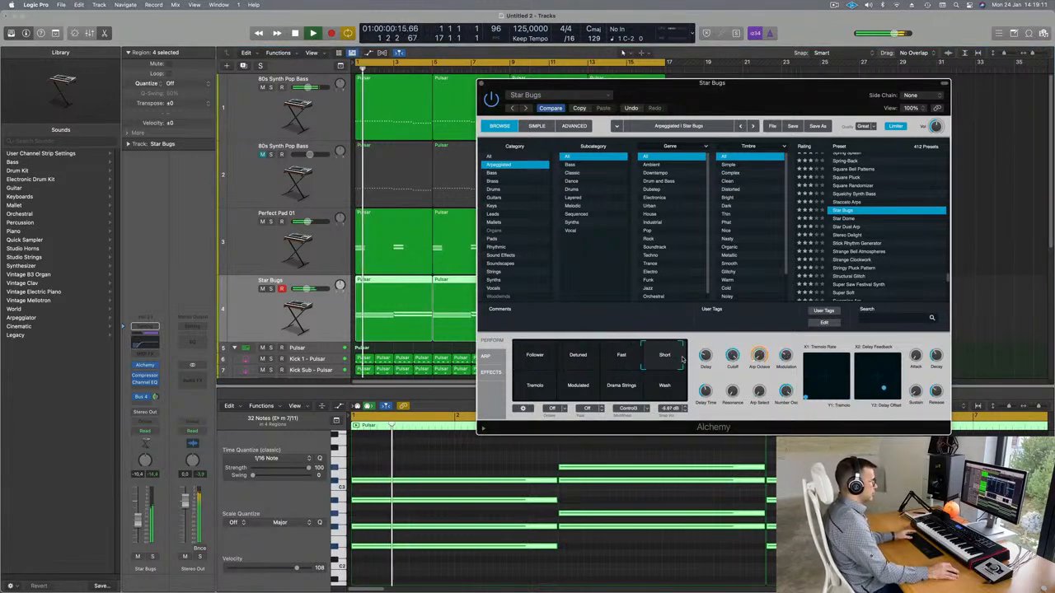
click(536, 389)
click(592, 394)
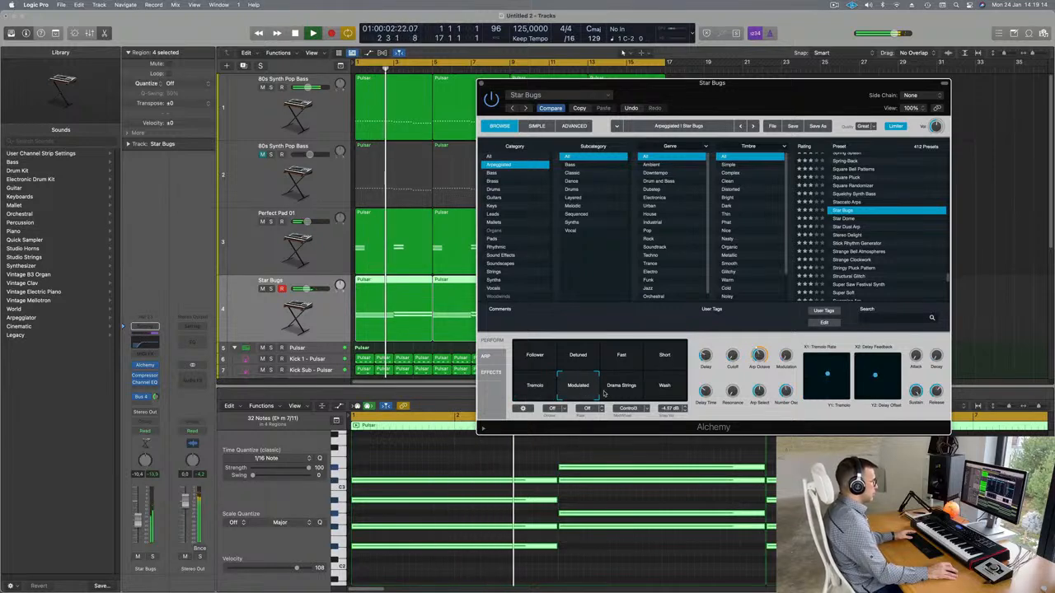
click(627, 394)
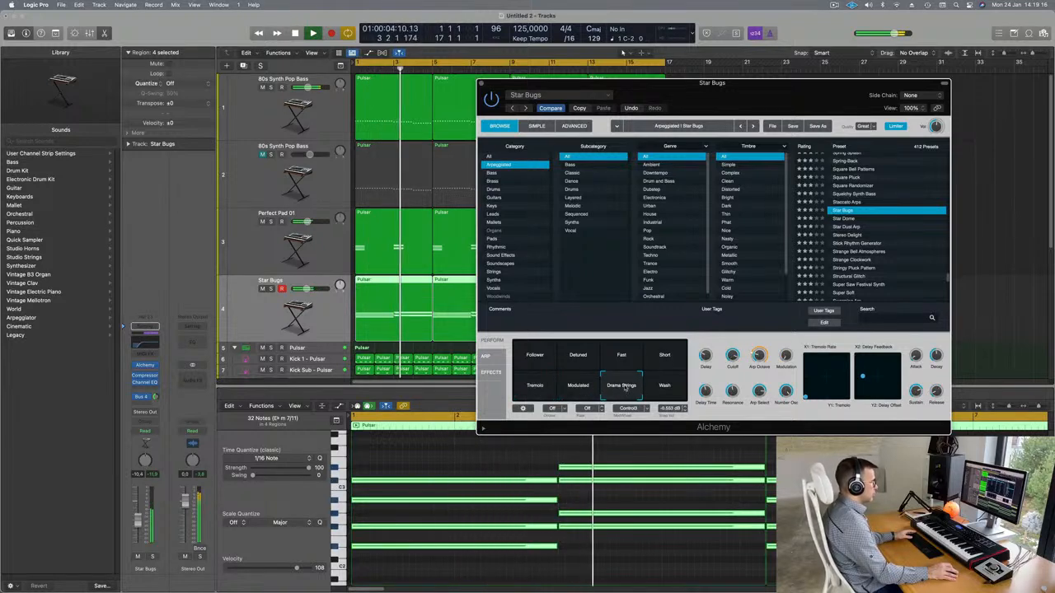
click(666, 388)
click(521, 364)
key(space)
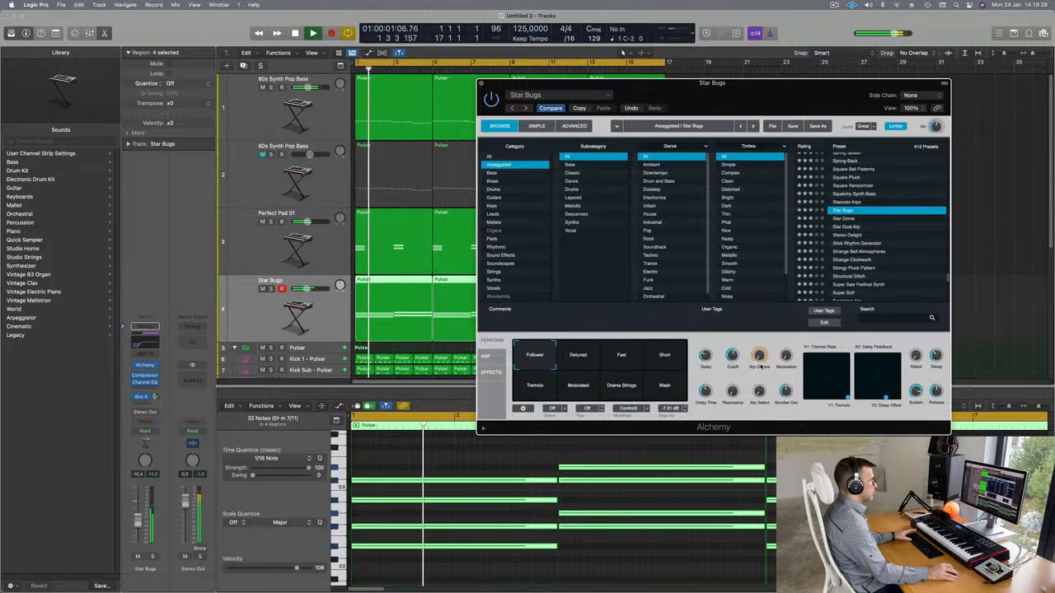
Adjust the Star Bugs cutoff in Alchemy while the groove plays and raise the track's level.
drag(790, 90, 786, 66)
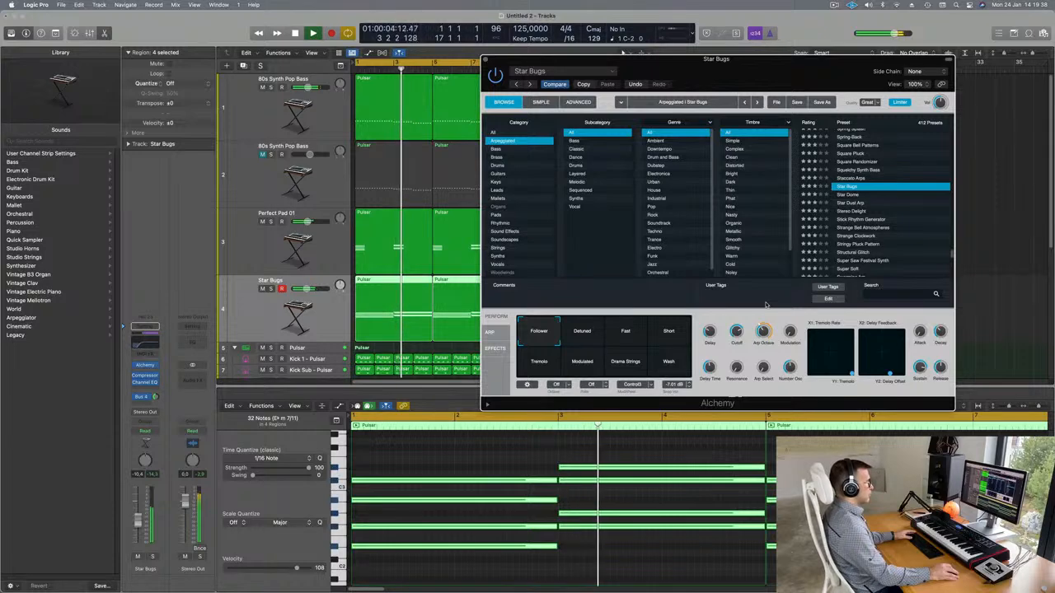
key(space)
key(space)
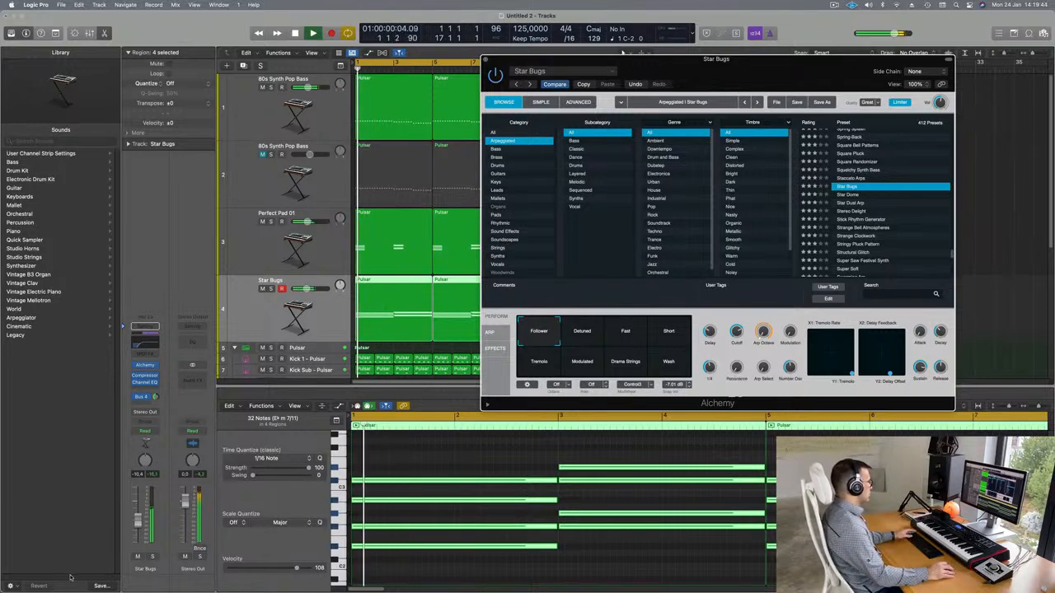
click(533, 493)
scroll(531, 494, down, 5)
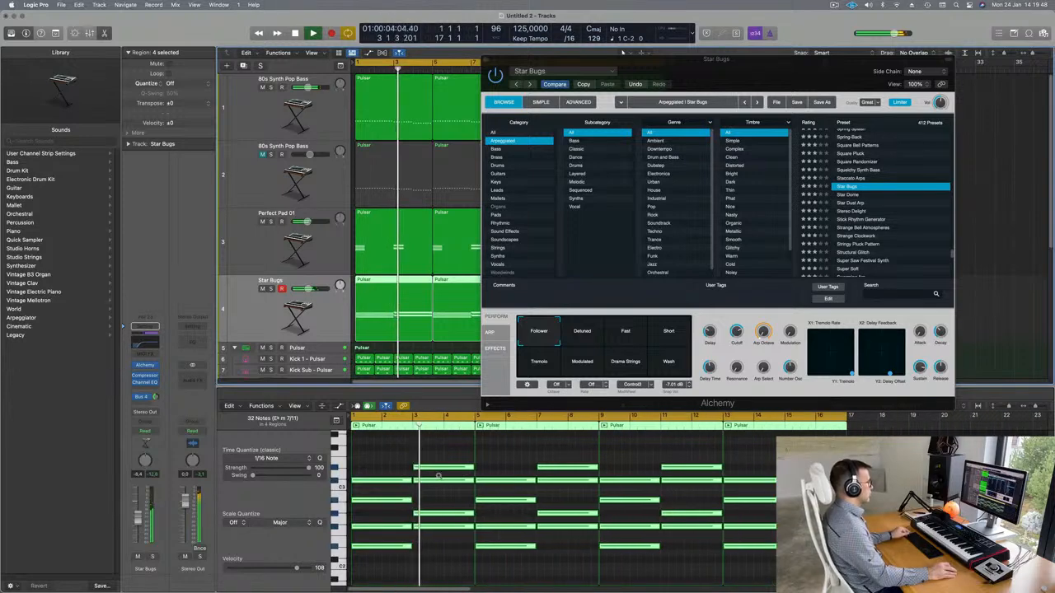
drag(745, 80, 770, 73)
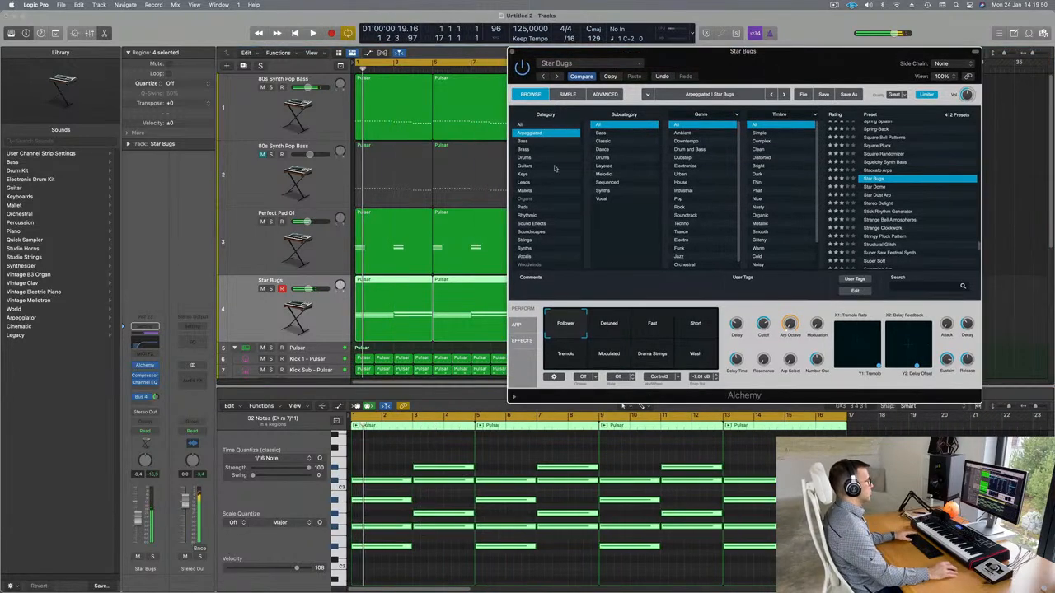
Lower the Perfect Pad 01 level to -16.0 dB and play the groove with the Star Bugs track selected.
click(221, 243)
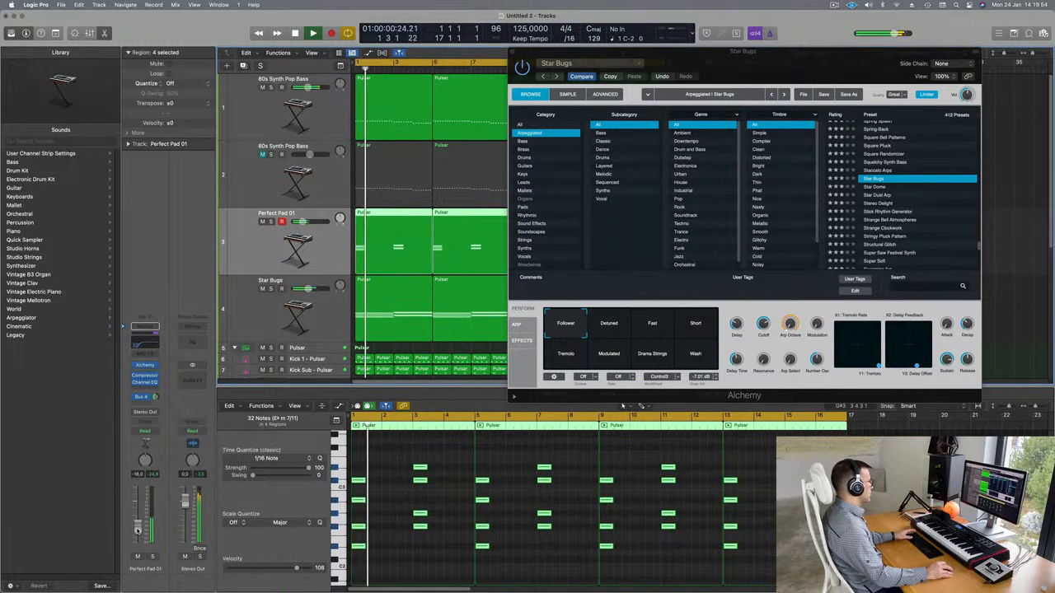
key(space)
click(296, 325)
key(space)
key(space)
Reshape the low end of the Star Bugs track in its Channel EQ and close the EQ and Alchemy windows.
click(146, 342)
drag(500, 268, 643, 293)
click(328, 117)
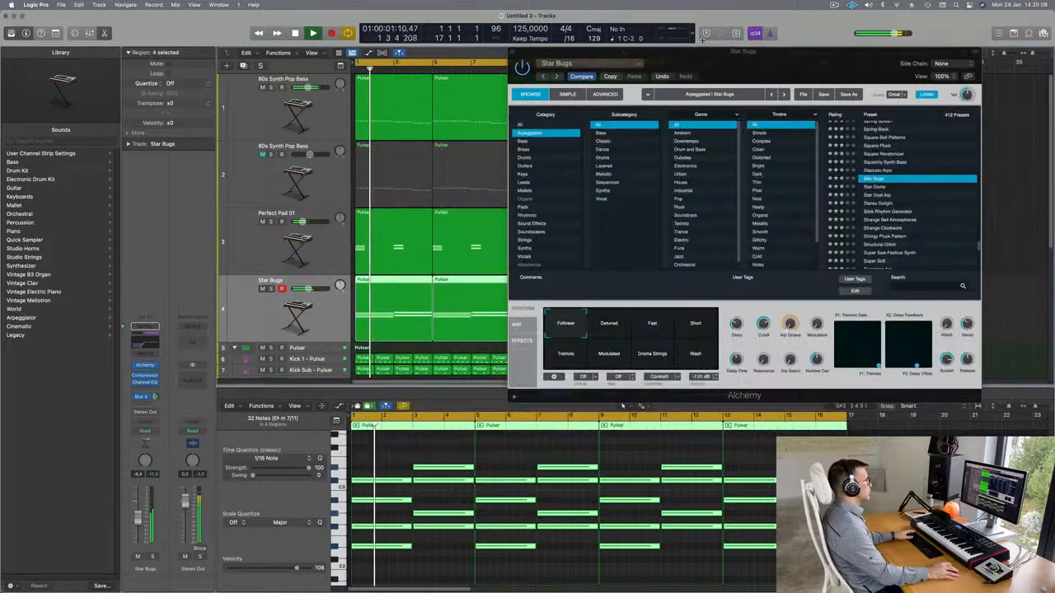
drag(700, 58, 473, 103)
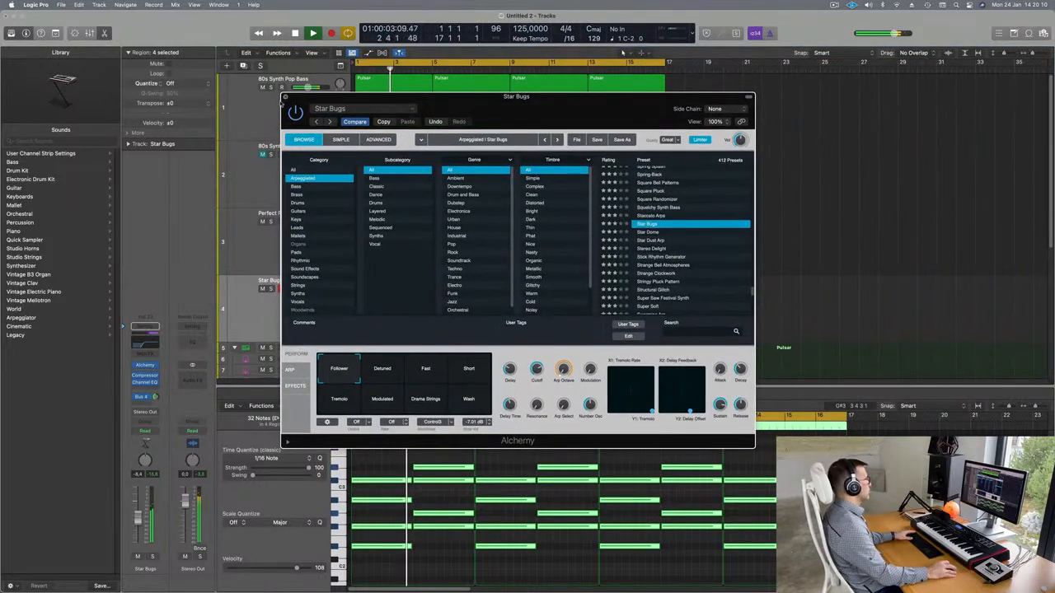
click(285, 98)
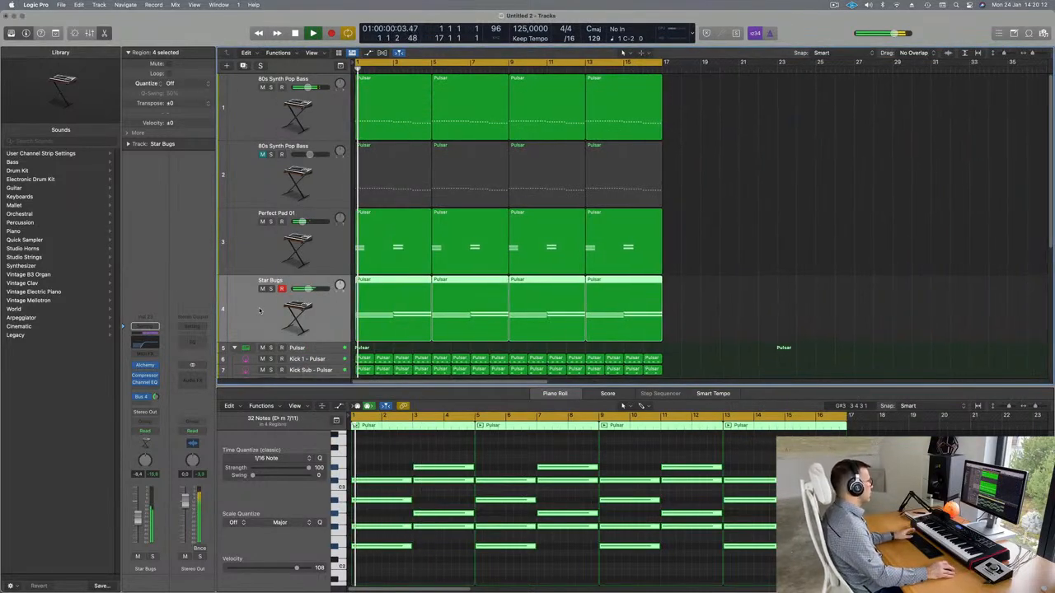
key(Return)
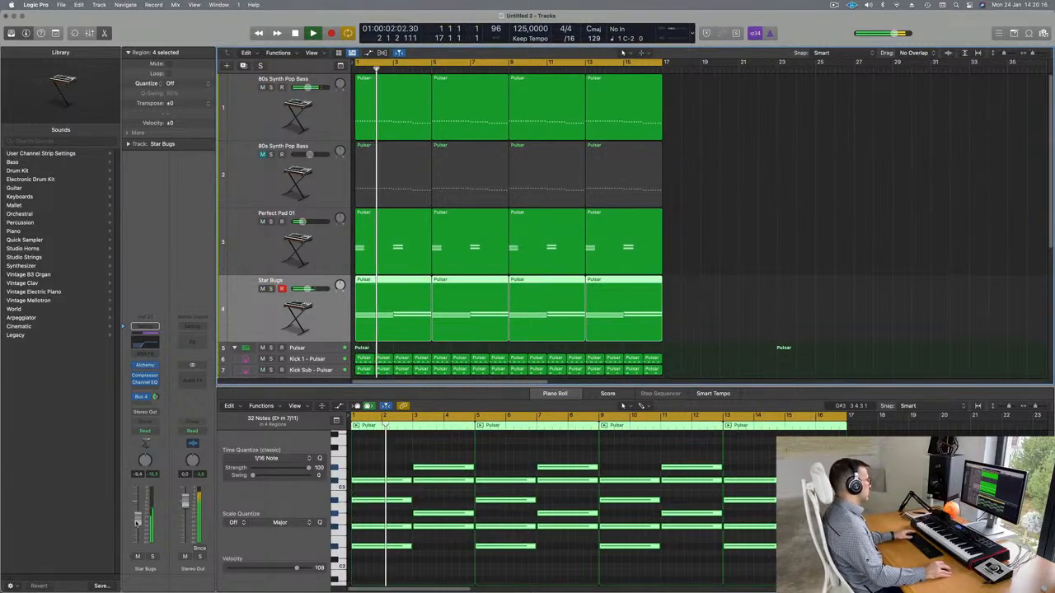
Adjust the Star Bugs send to the Bus 4 reverb and readjust the track's level.
click(150, 397)
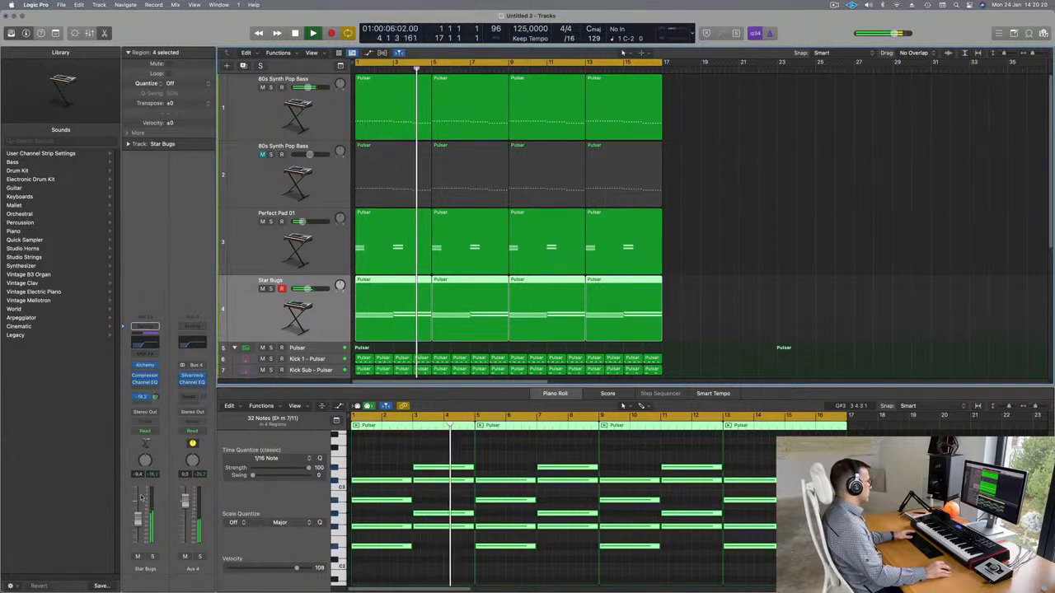
drag(138, 525, 138, 525)
key(Return)
Reopen Alchemy on the Star Bugs track, compare it soloed and in the mix, and fine-tune its level.
click(145, 365)
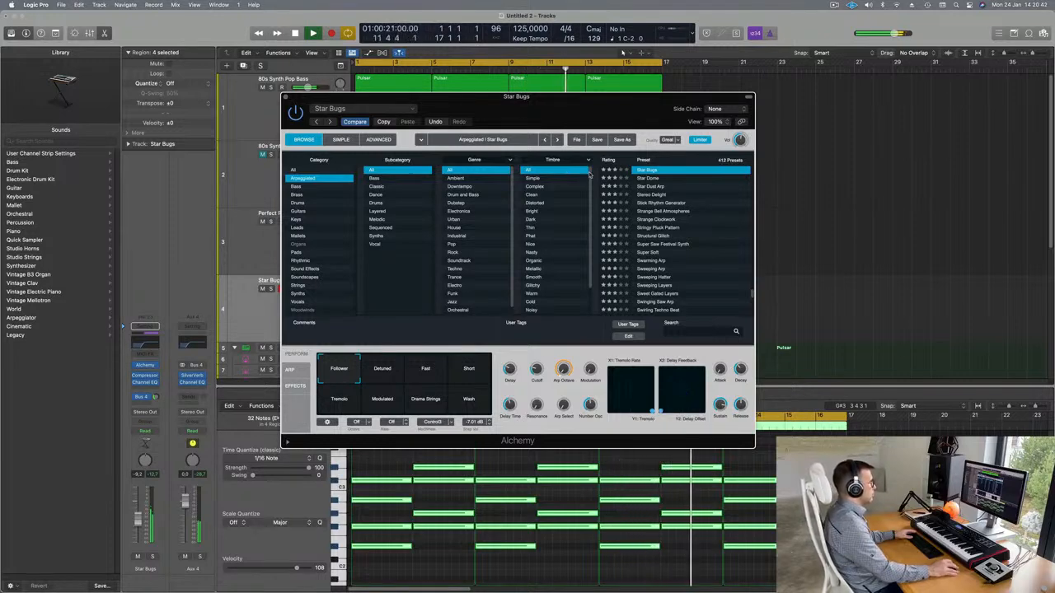
drag(604, 108, 742, 97)
key(Return)
click(153, 558)
click(153, 558)
key(Return)
drag(138, 522, 140, 520)
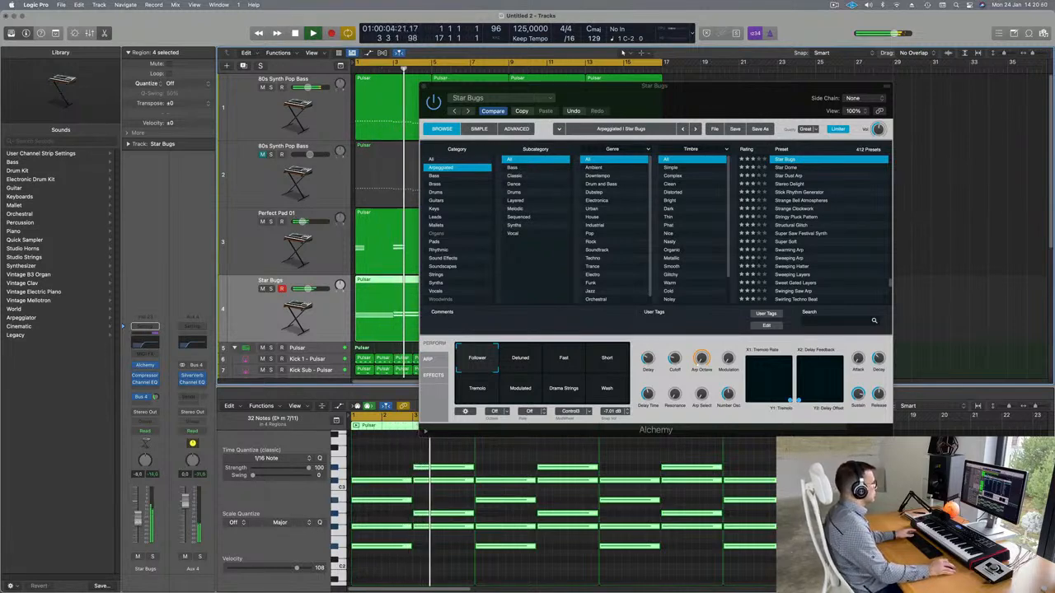
drag(707, 107, 594, 248)
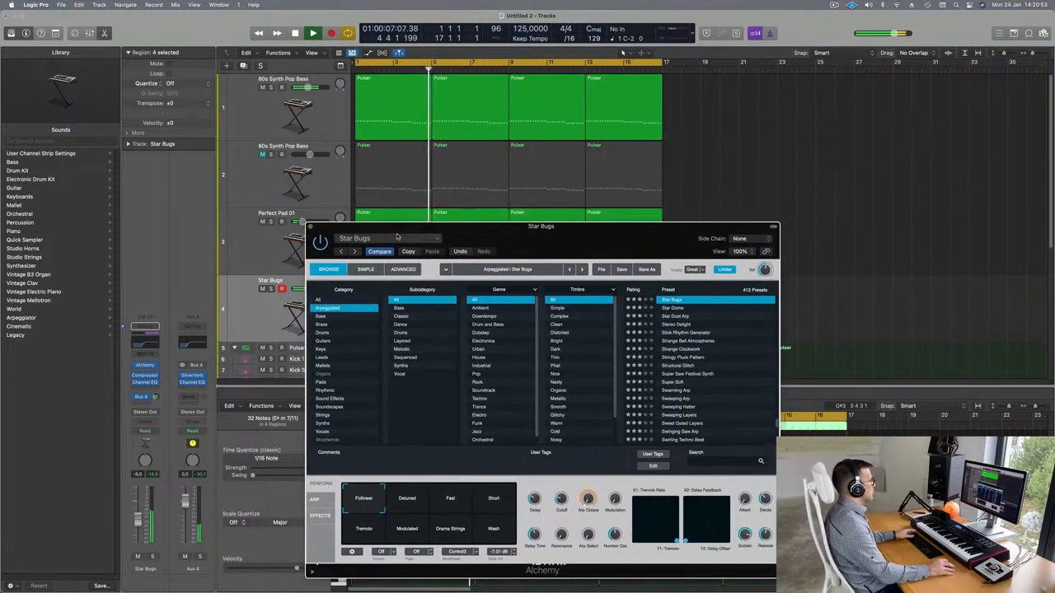
Raise the Perfect Pad 01 level to -10.4 dB and set the low cut of its Channel EQ to 138 Hz.
click(265, 238)
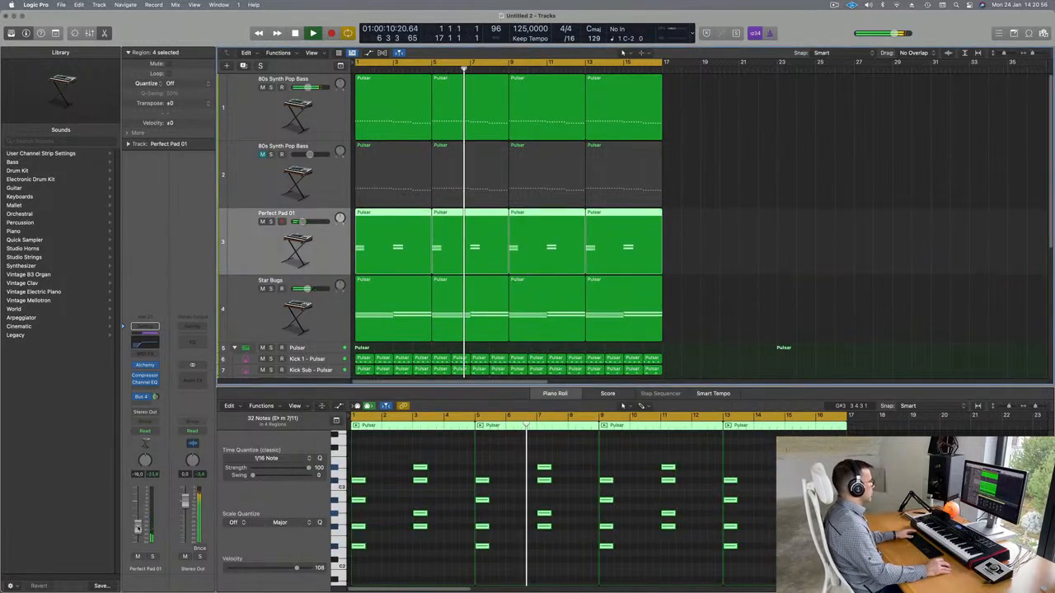
key(Return)
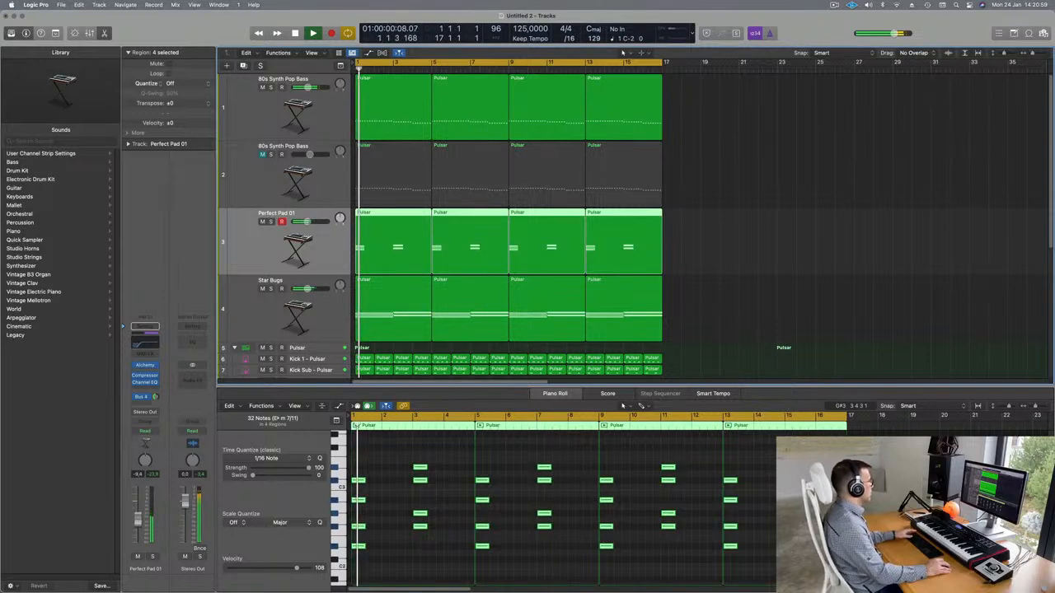
click(140, 337)
drag(558, 285, 530, 278)
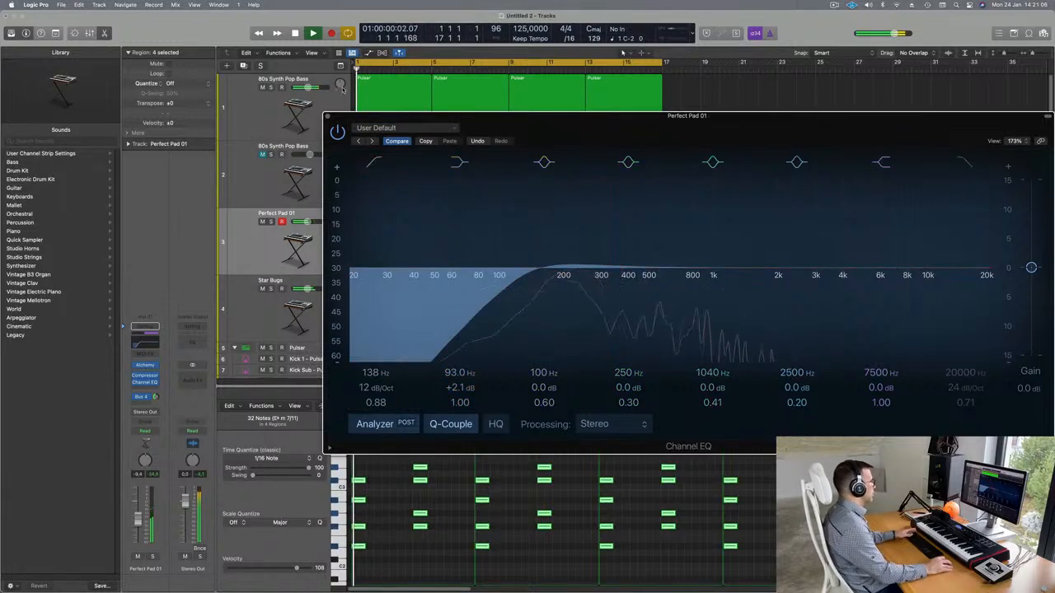
key(v)
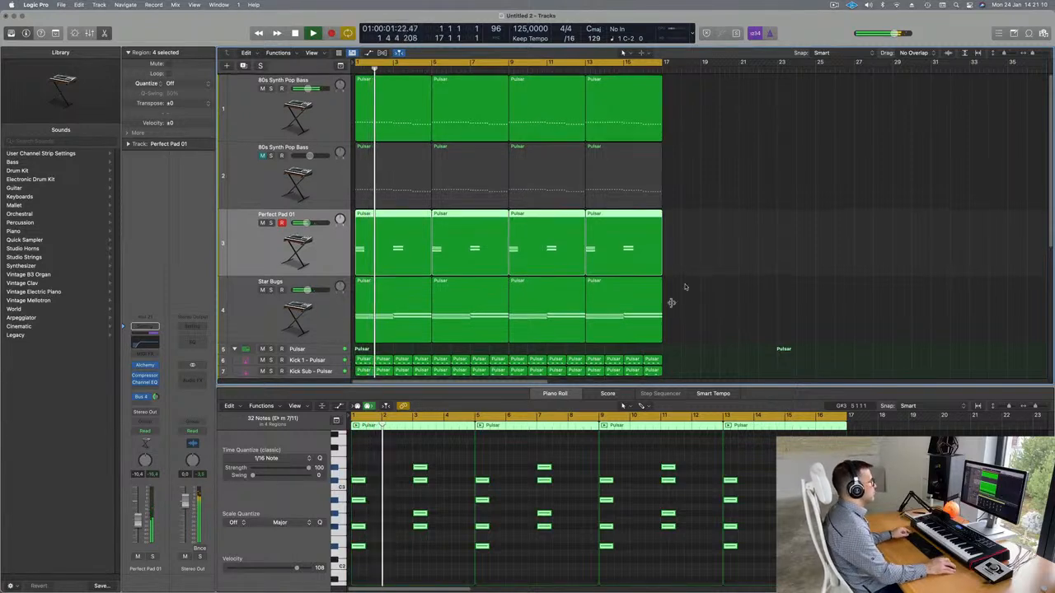
Show more tracks in the arrangement, select the first bass track and review the layers during playback.
scroll(697, 235, down, 3)
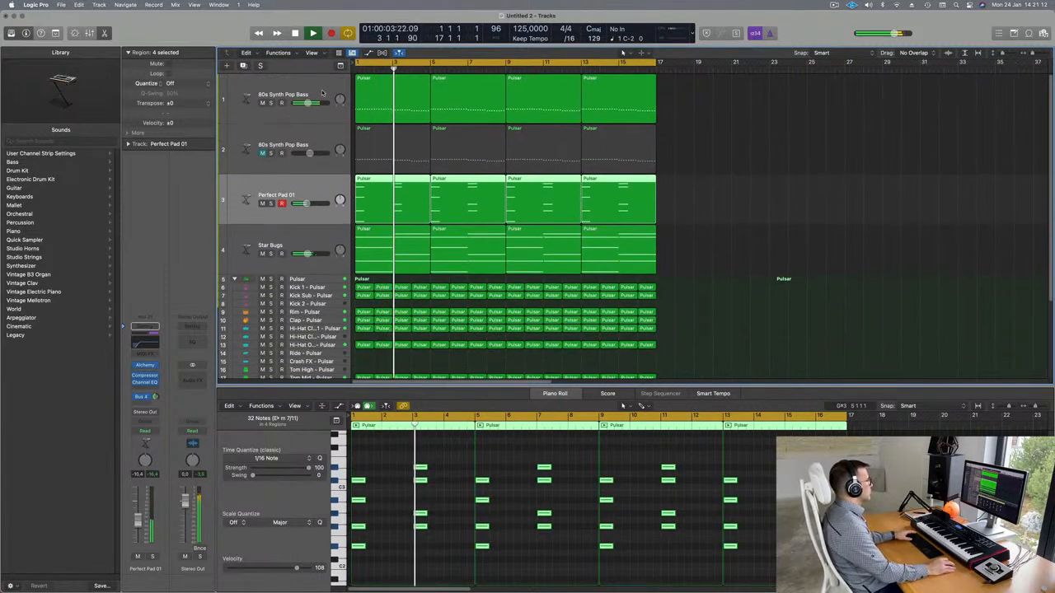
click(322, 92)
click(750, 201)
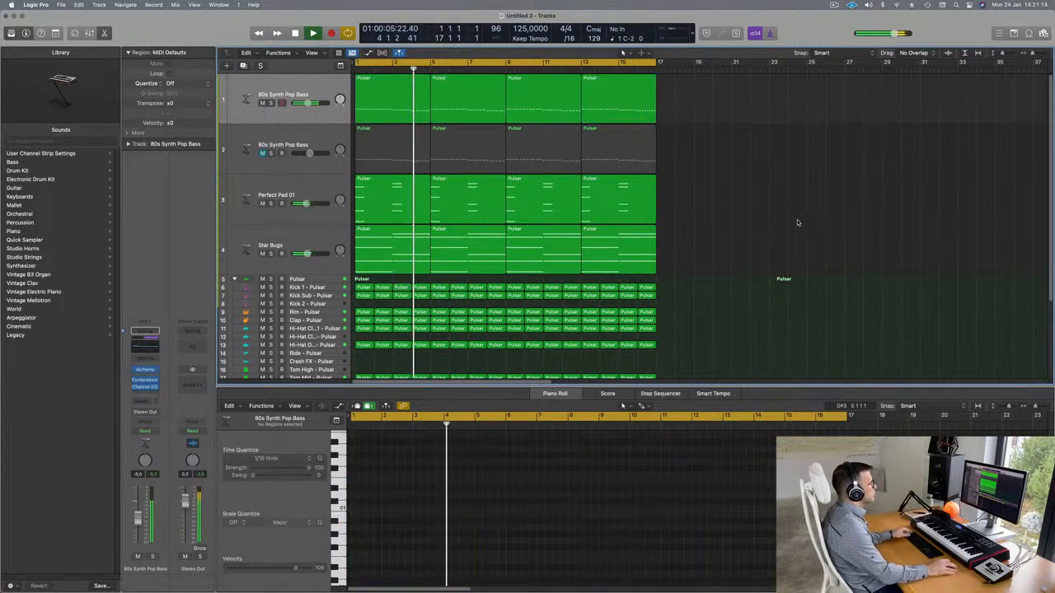
scroll(796, 222, up, 3)
scroll(796, 237, down, 3)
scroll(796, 241, down, 3)
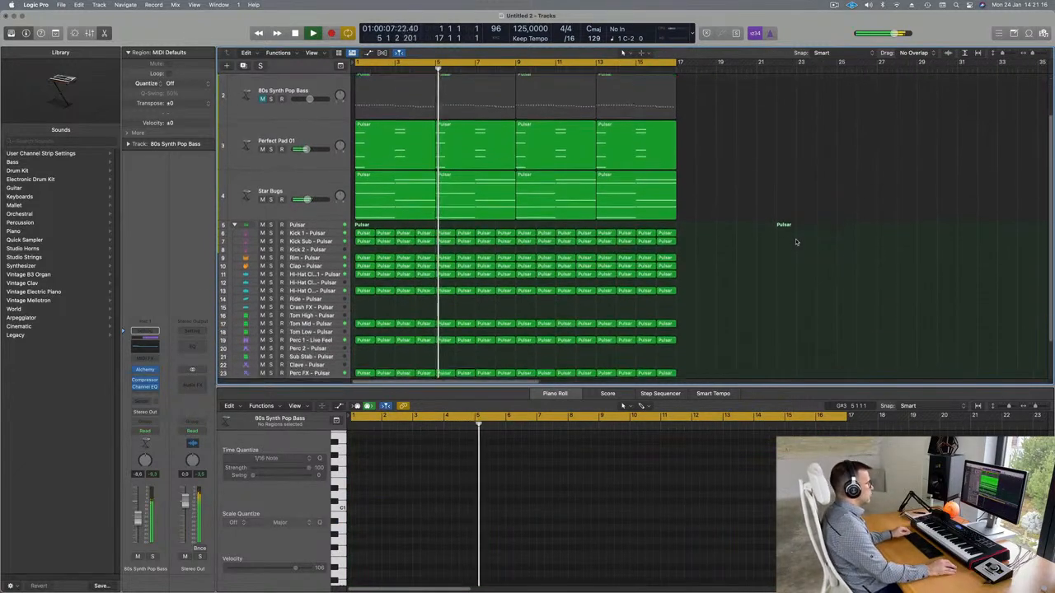
Select the second 80s Synth Pop Bass track and transpose all its notes up one octave in the Piano Roll.
scroll(797, 247, up, 2)
scroll(792, 211, down, 1)
click(834, 5)
click(765, 204)
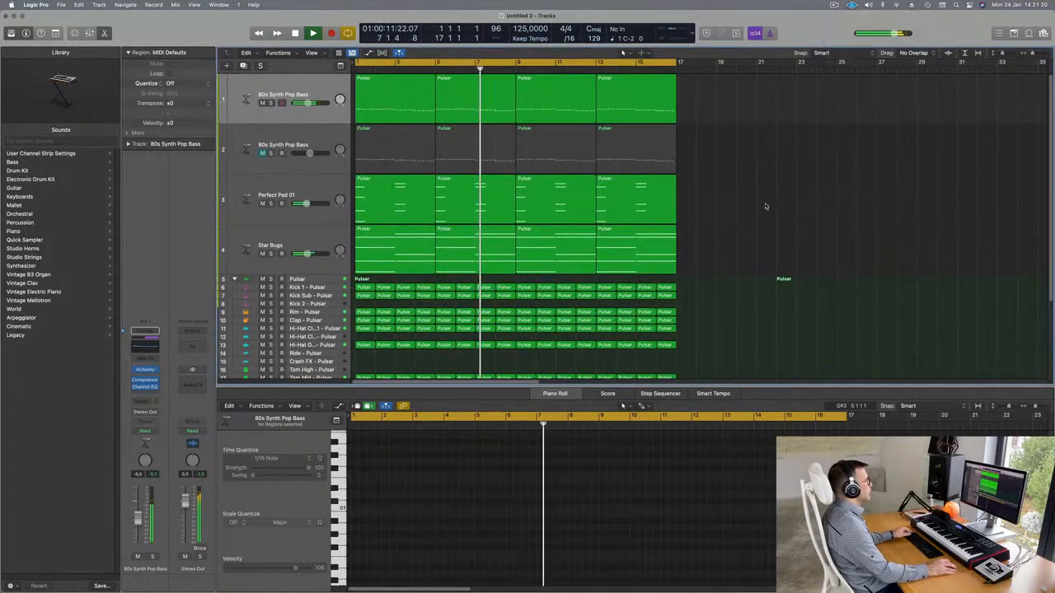
key(Return)
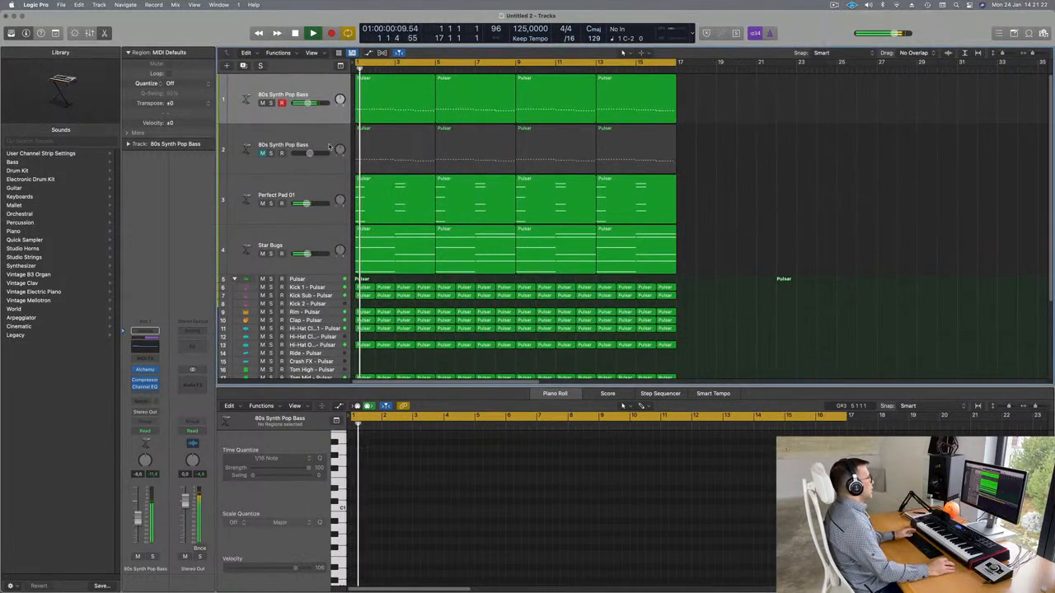
click(329, 147)
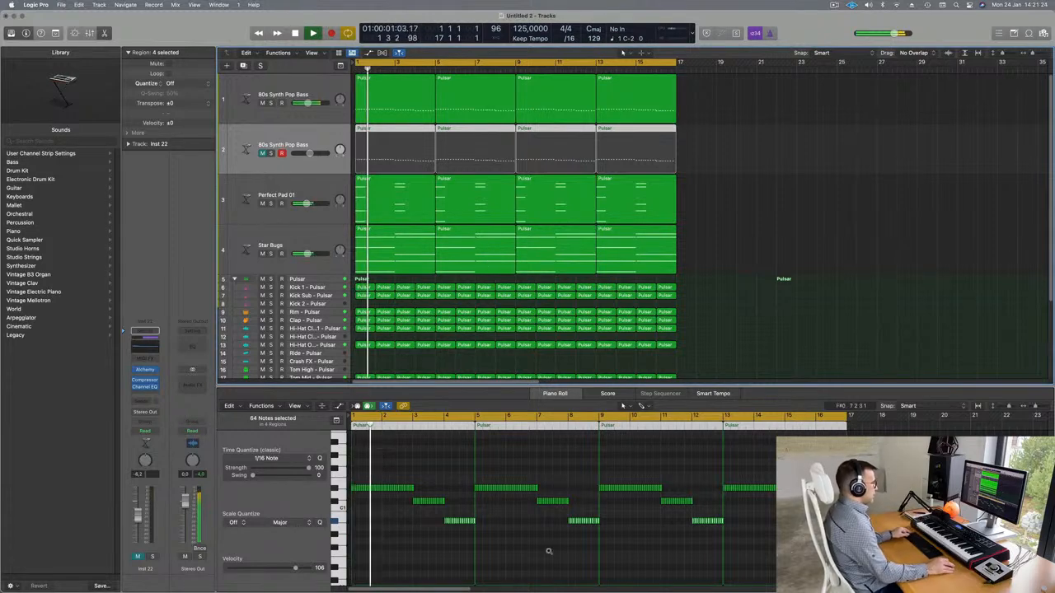
scroll(549, 552, up, 10)
scroll(549, 558, left, 1)
click(491, 558)
key(super+a)
key(alt+shift+Up)
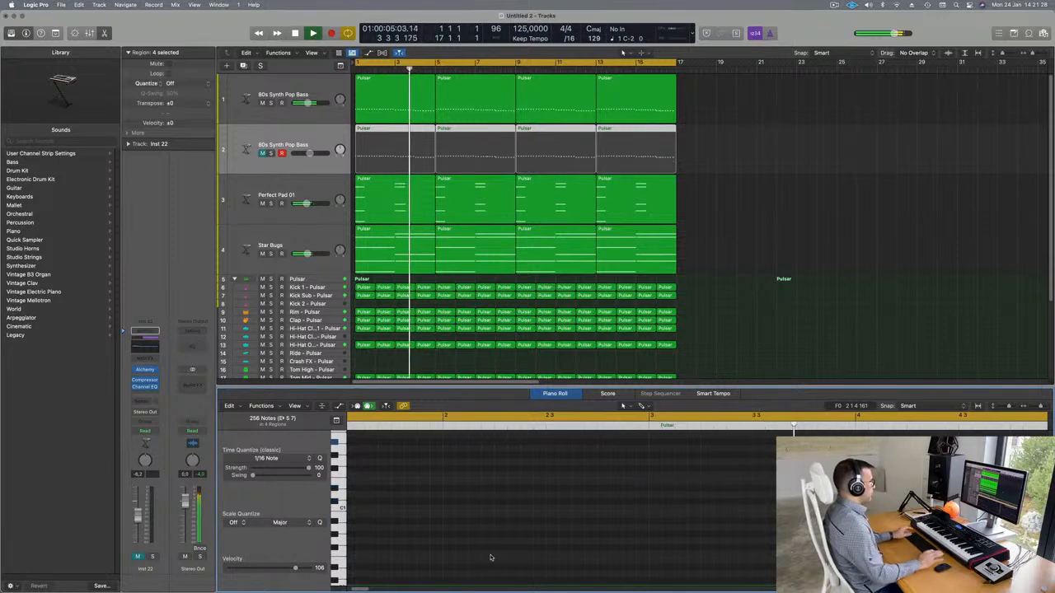
Unmute the second bass track and play the arrangement from the beginning.
key(Return)
key(space)
key(ctrl+m)
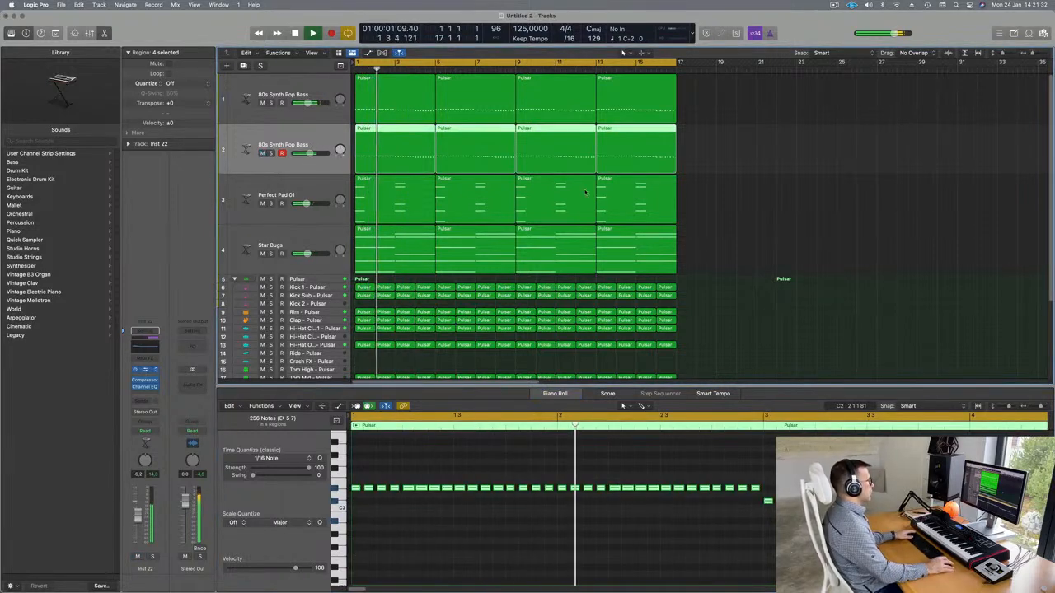
Open Alchemy on the second bass track and filter its presets to category All, subcategory Plucked.
click(146, 372)
key(space)
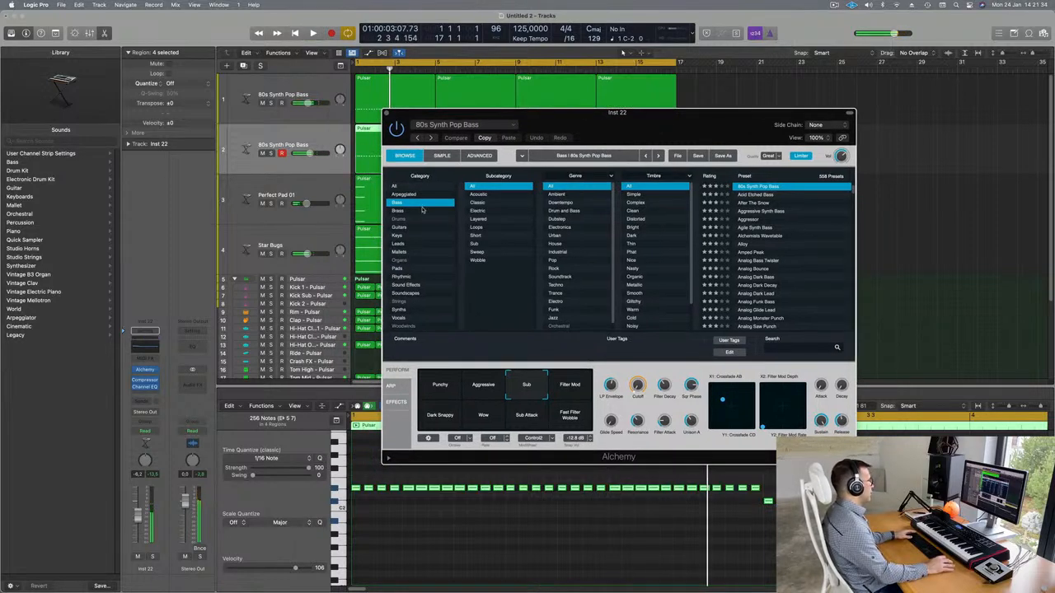
key(Return)
key(space)
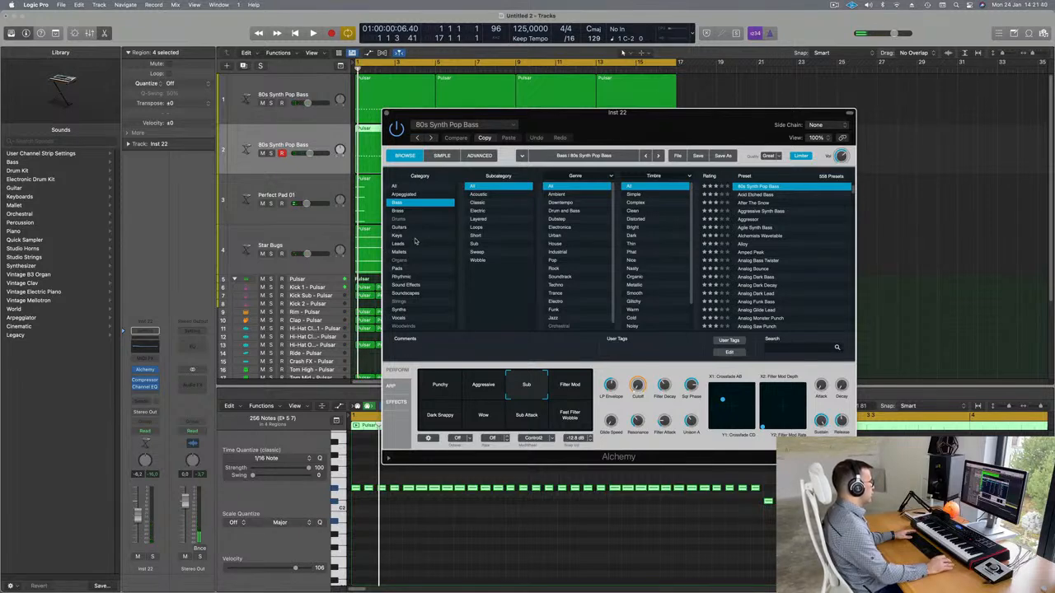
key(space)
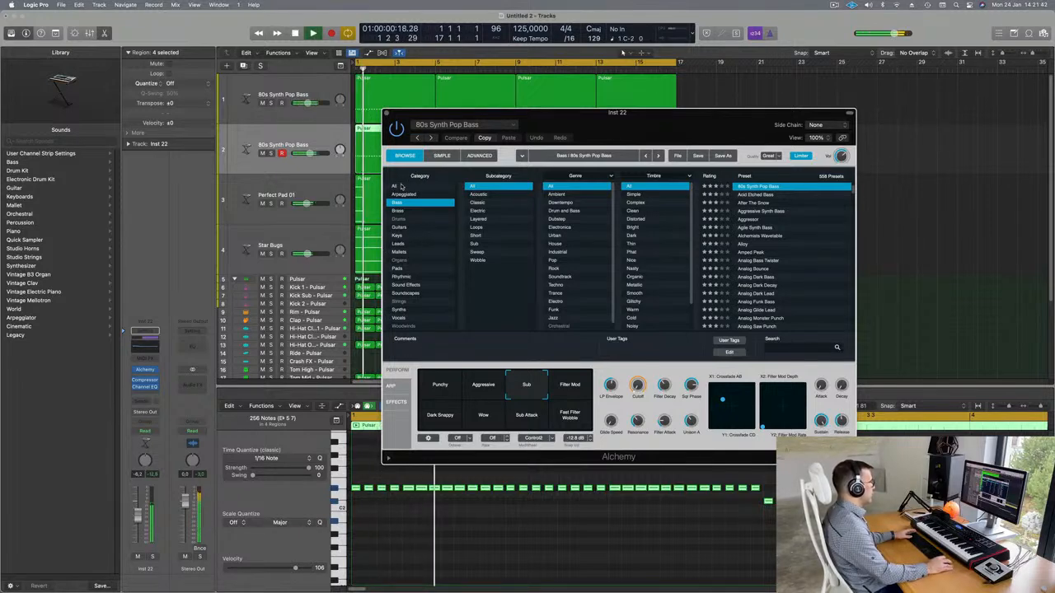
click(406, 188)
scroll(500, 242, down, 5)
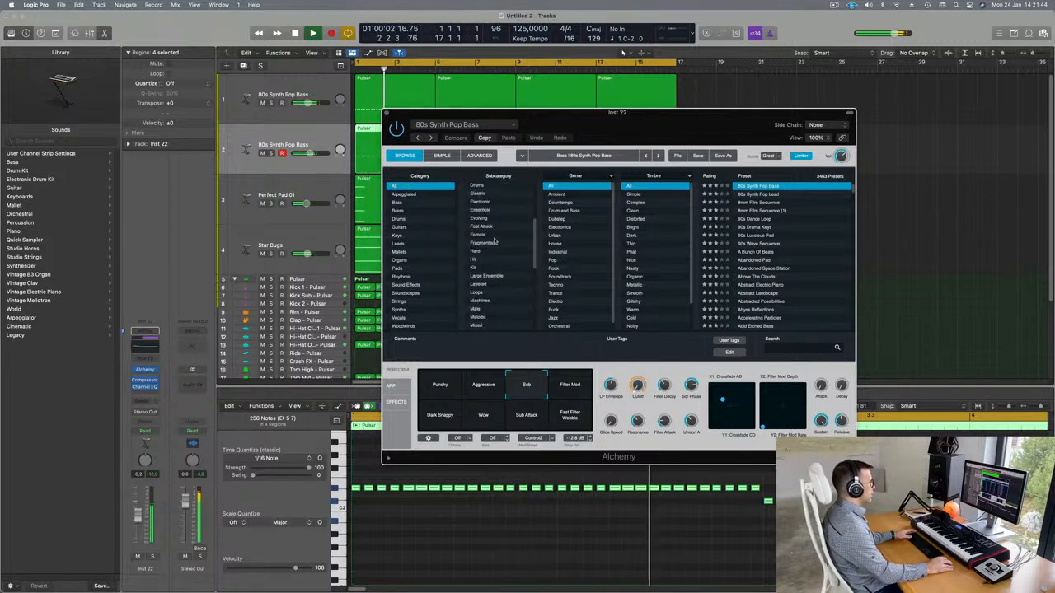
scroll(499, 241, down, 3)
scroll(498, 242, down, 3)
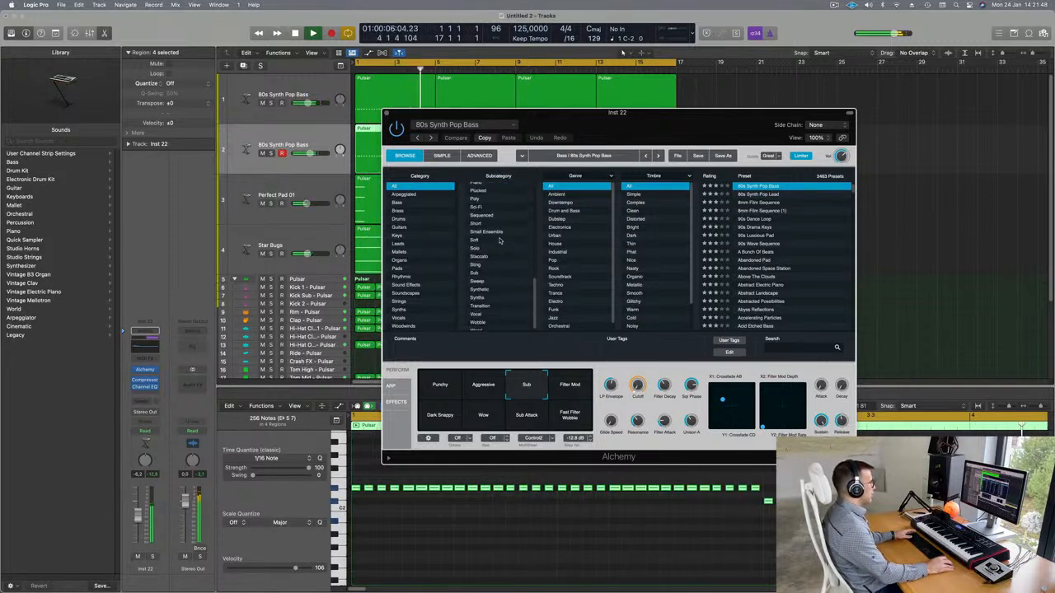
click(479, 192)
drag(680, 122, 652, 121)
scroll(783, 237, up, 10)
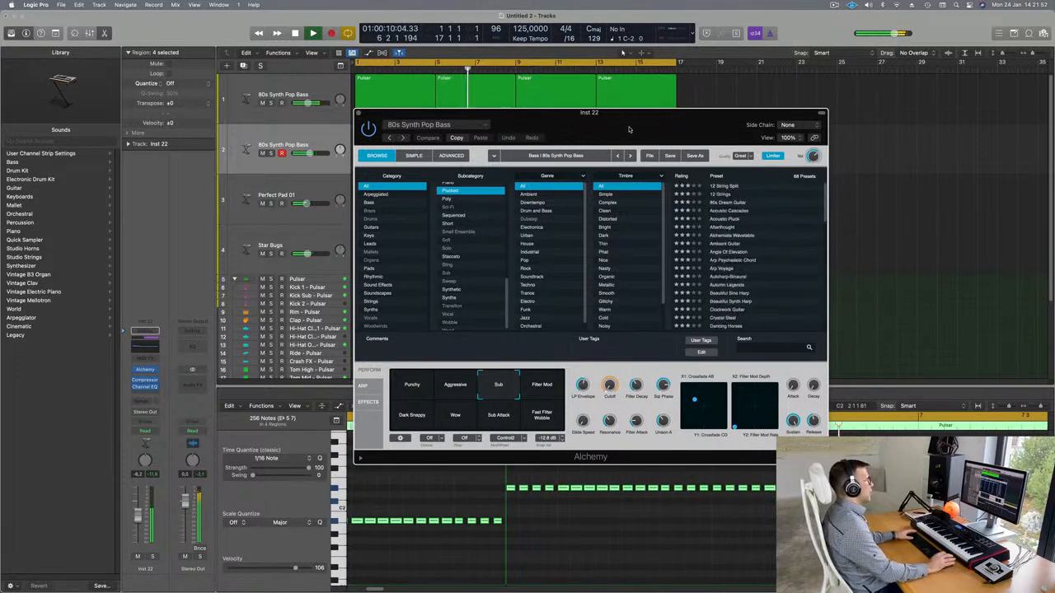
Audition the 12 String Split and Acoustic Cascades presets in the mix, trying the latter's Tremolo Arp and Warm Pad snapshots.
drag(610, 126, 648, 166)
key(Down)
key(space)
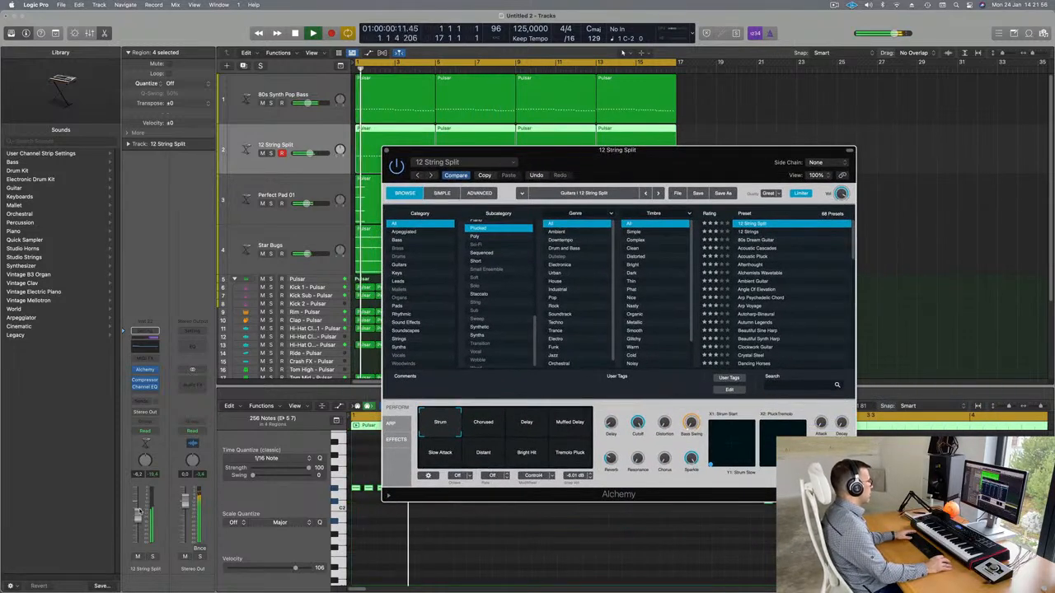
key(Return)
click(699, 156)
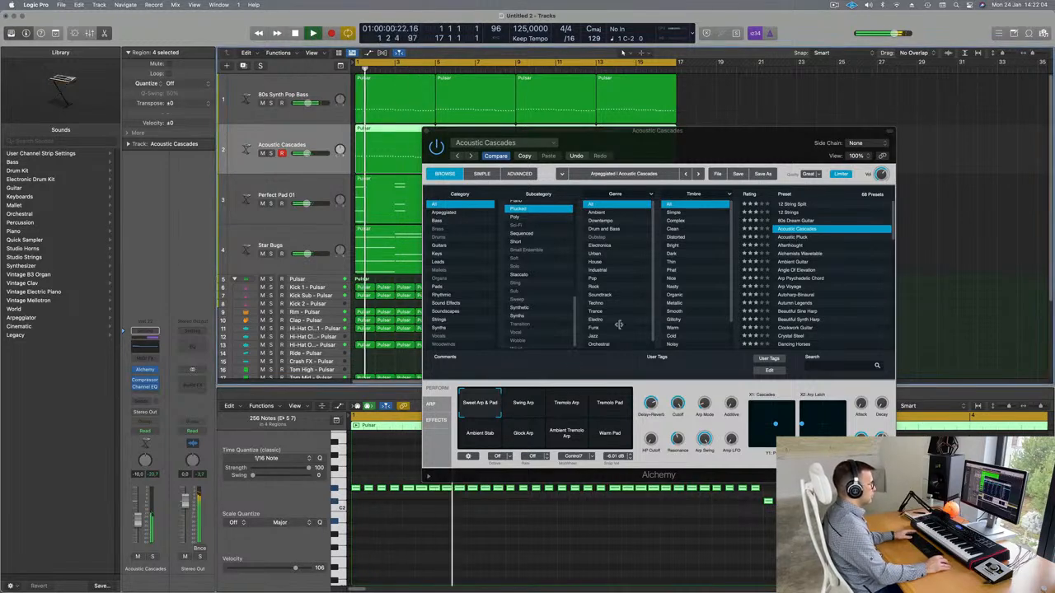
click(571, 401)
click(610, 439)
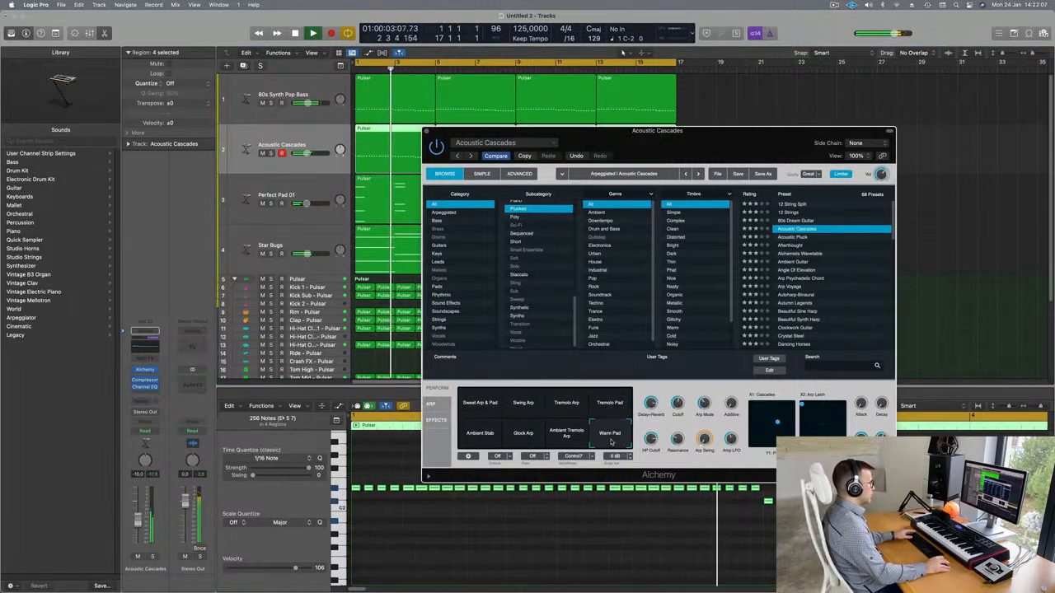
Audition the Alchemists Wavetable, Angle Of Elevation and Autoharp-Binaural presets, lowering the track's level to -15.0 dB.
click(793, 254)
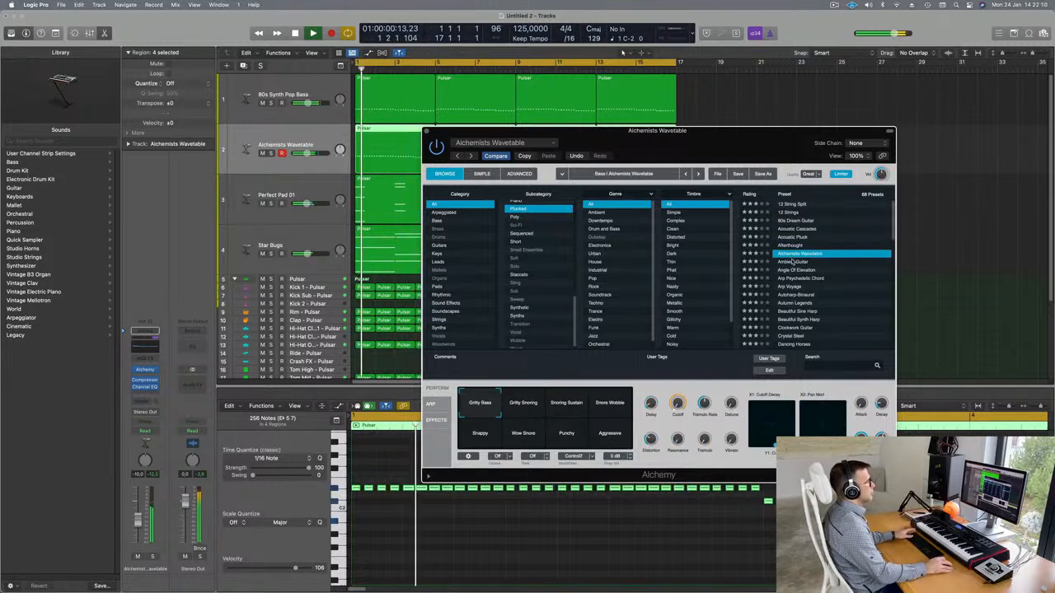
click(794, 270)
drag(734, 146, 771, 72)
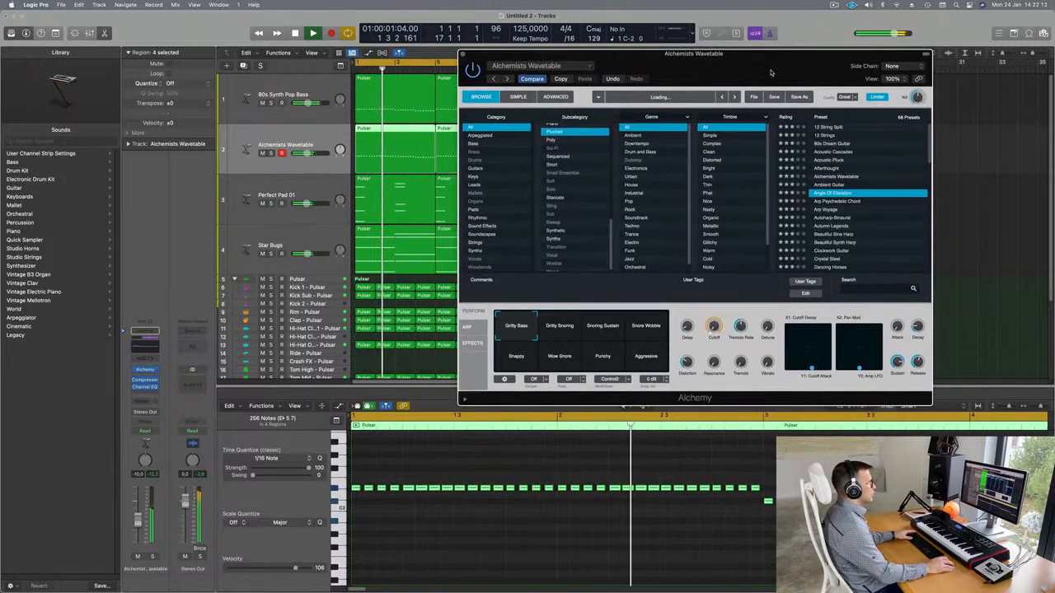
click(834, 219)
key(space)
drag(140, 525, 139, 532)
click(1039, 162)
key(space)
Audition the Clockwork Guitar and Drifting Guitar Riff presets, soloing the track for the latter.
click(821, 253)
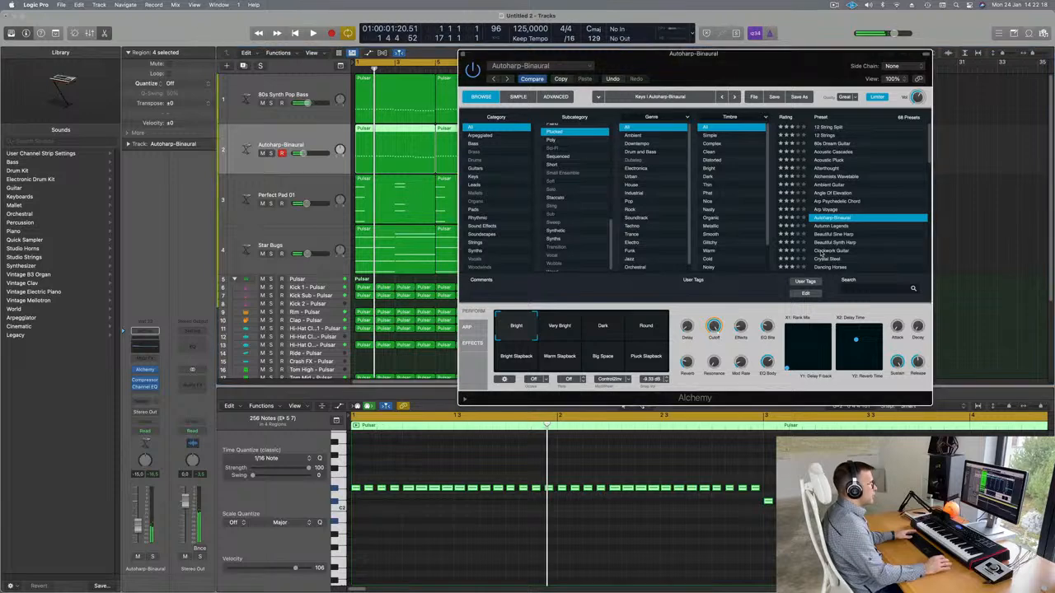
key(space)
scroll(879, 236, down, 5)
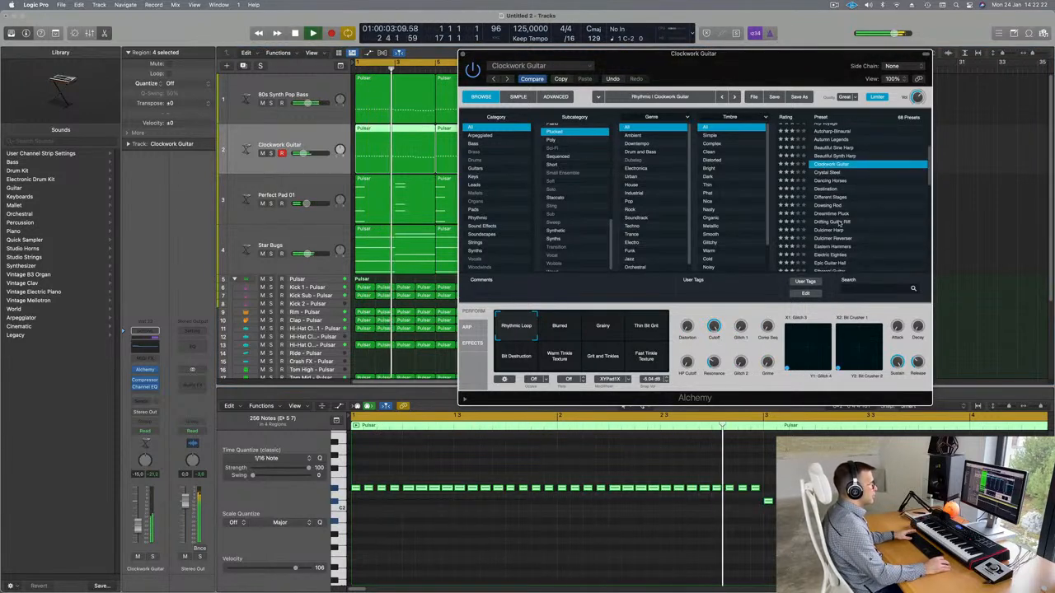
click(834, 221)
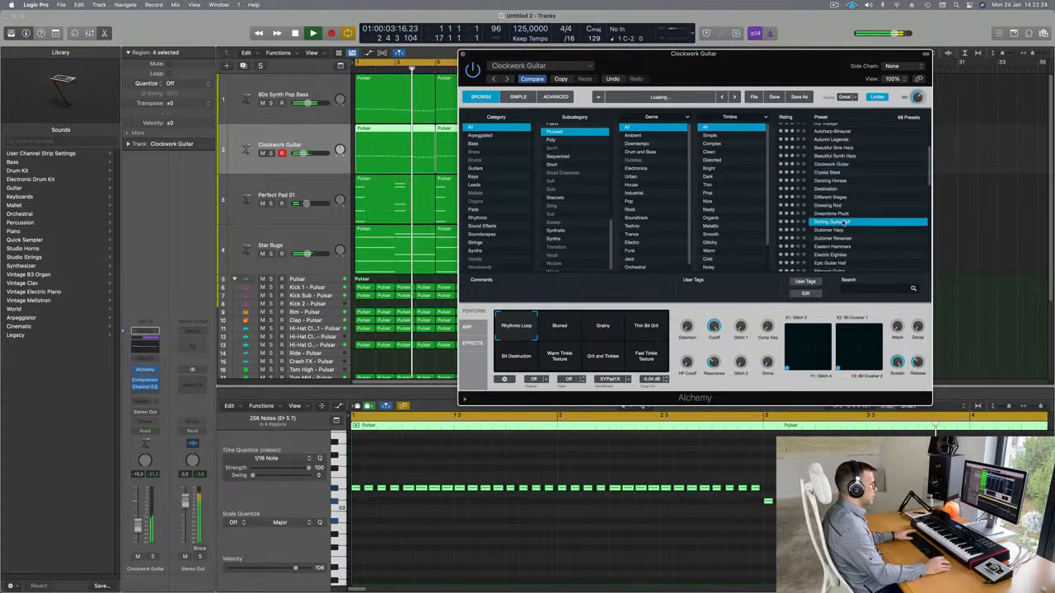
click(151, 557)
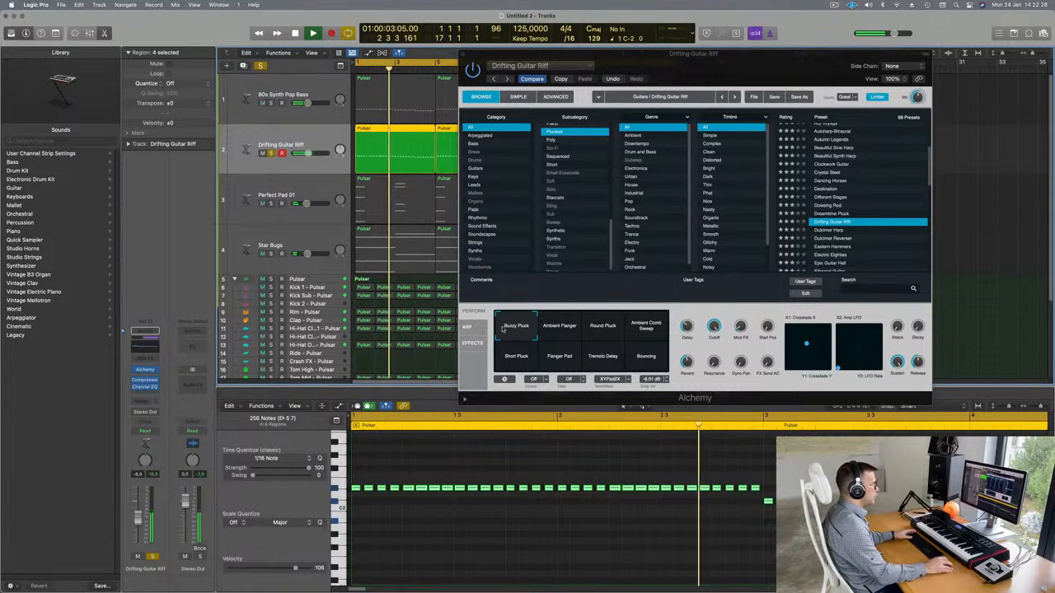
Audition the Epic Guitar Hall, Guitar Avant-Garde, Mosaic Guitar and Oriental Nights presets with the track soloed.
scroll(803, 249, down, 2)
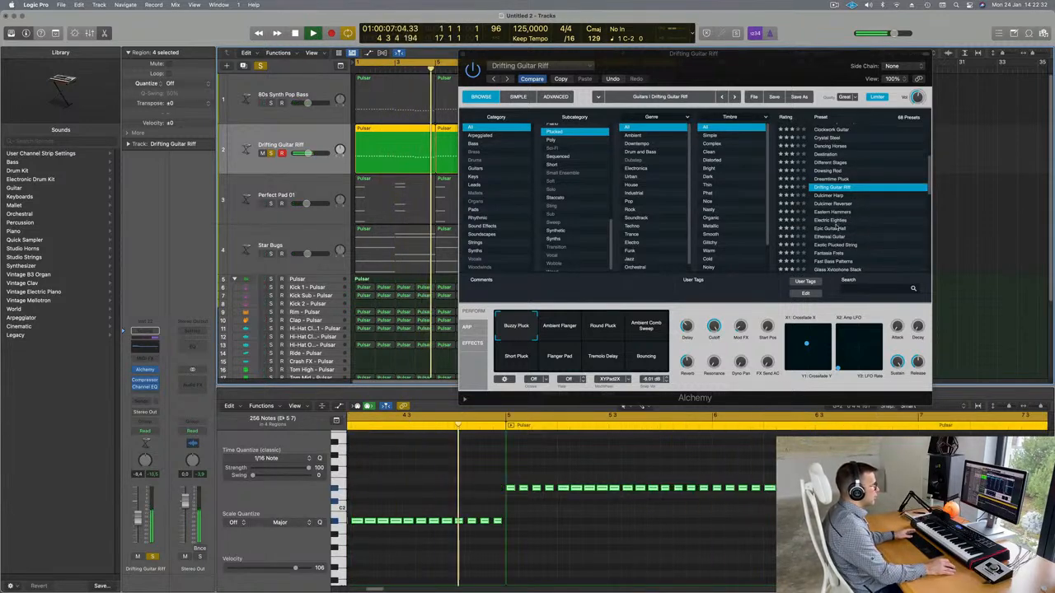
click(839, 228)
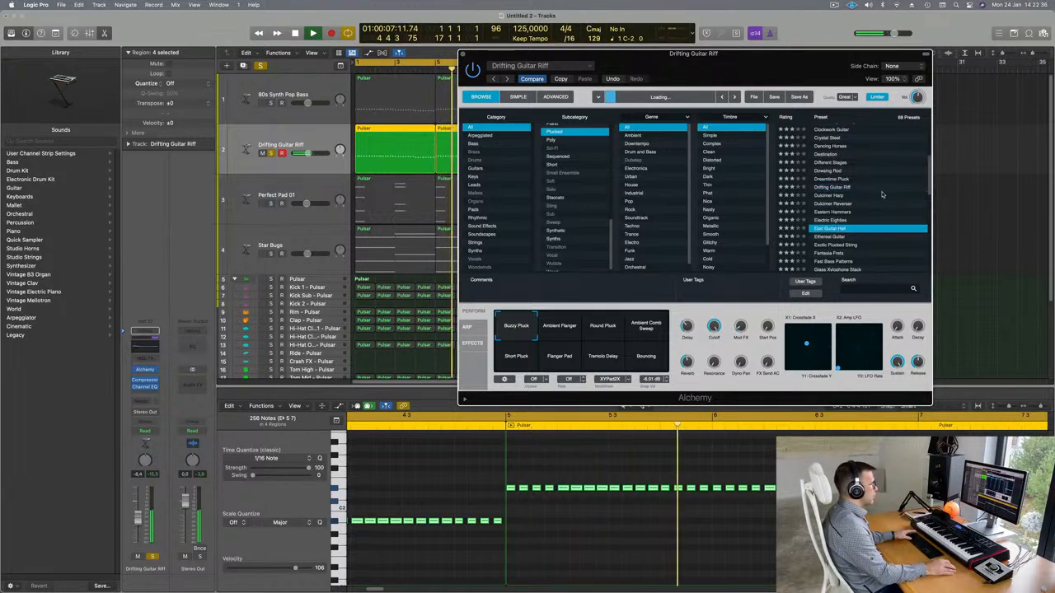
scroll(882, 194, down, 3)
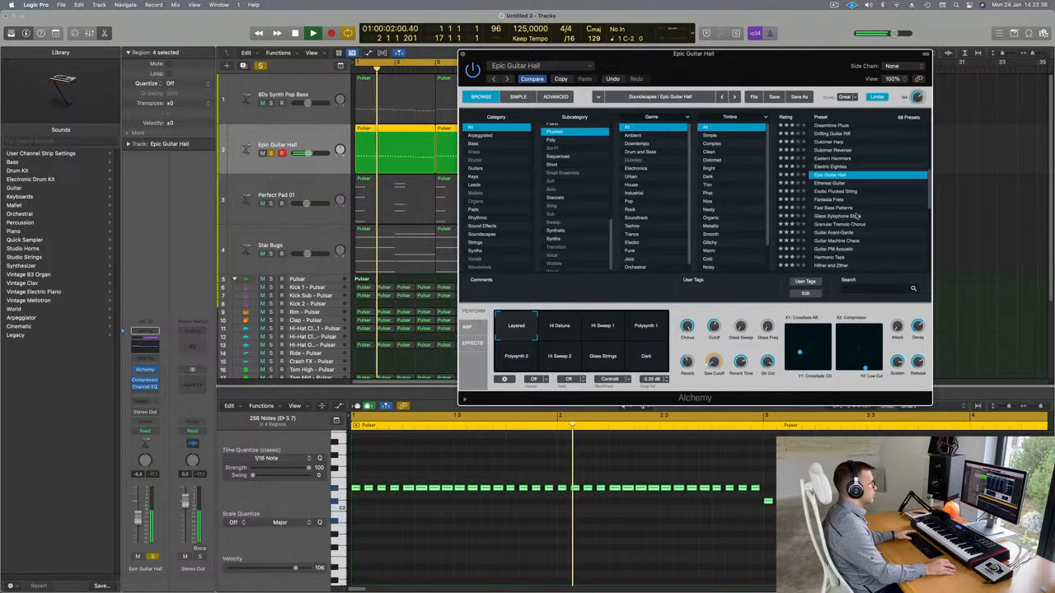
click(839, 233)
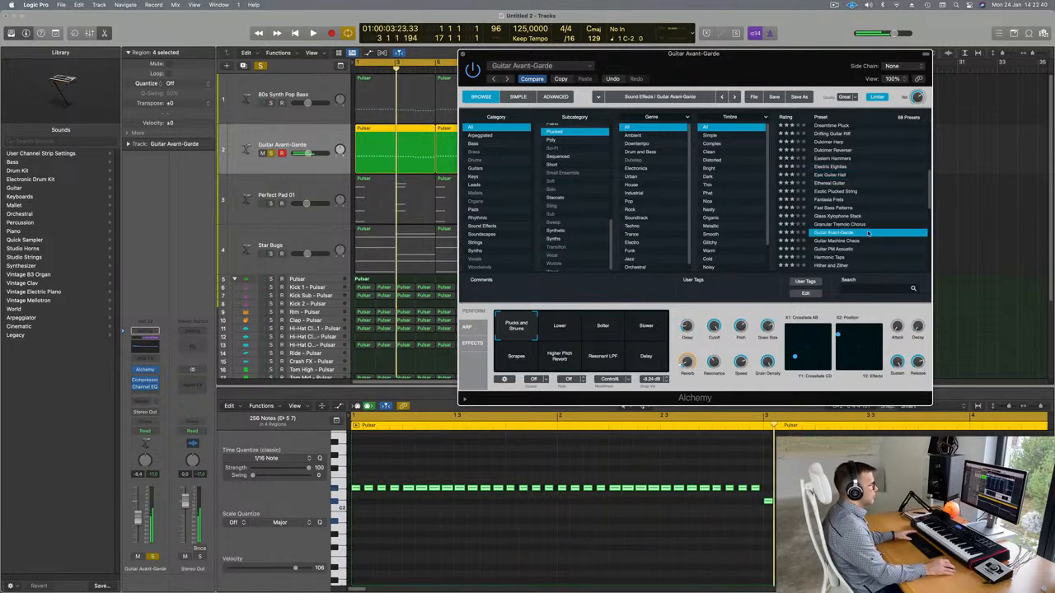
scroll(861, 236, down, 2)
scroll(875, 239, down, 5)
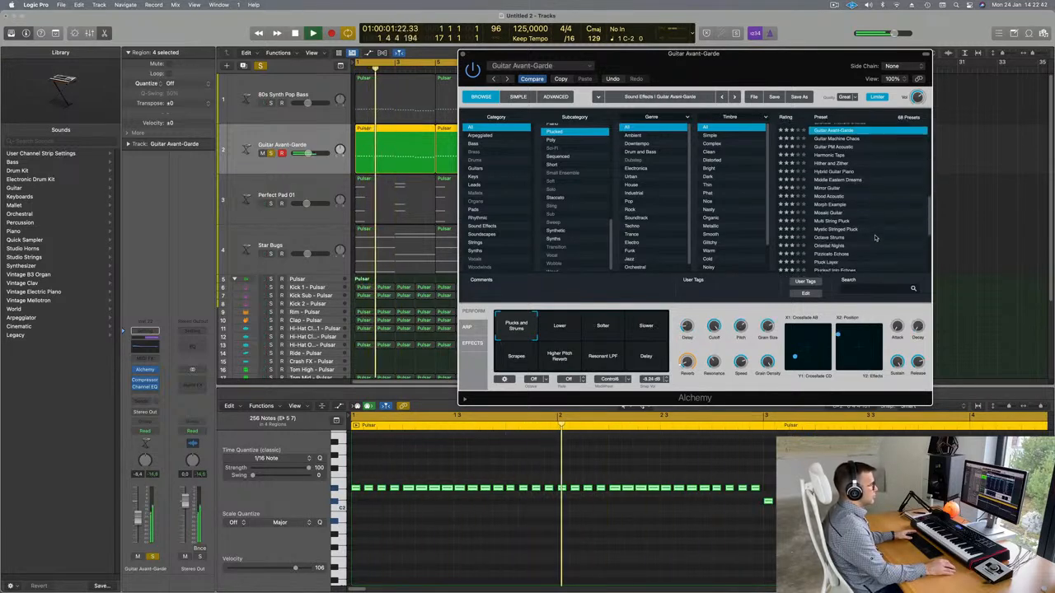
click(832, 195)
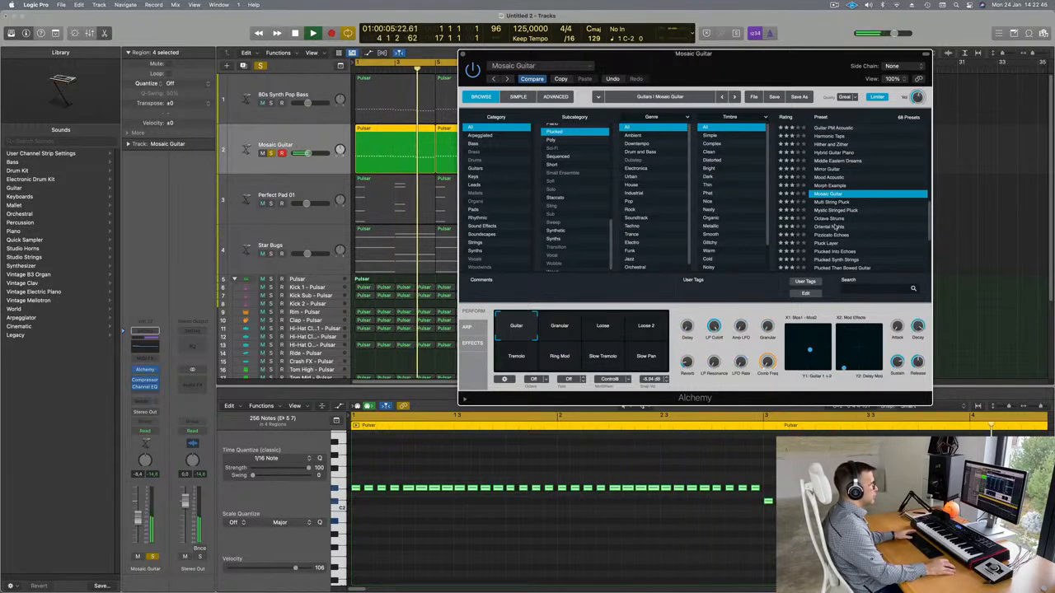
click(832, 227)
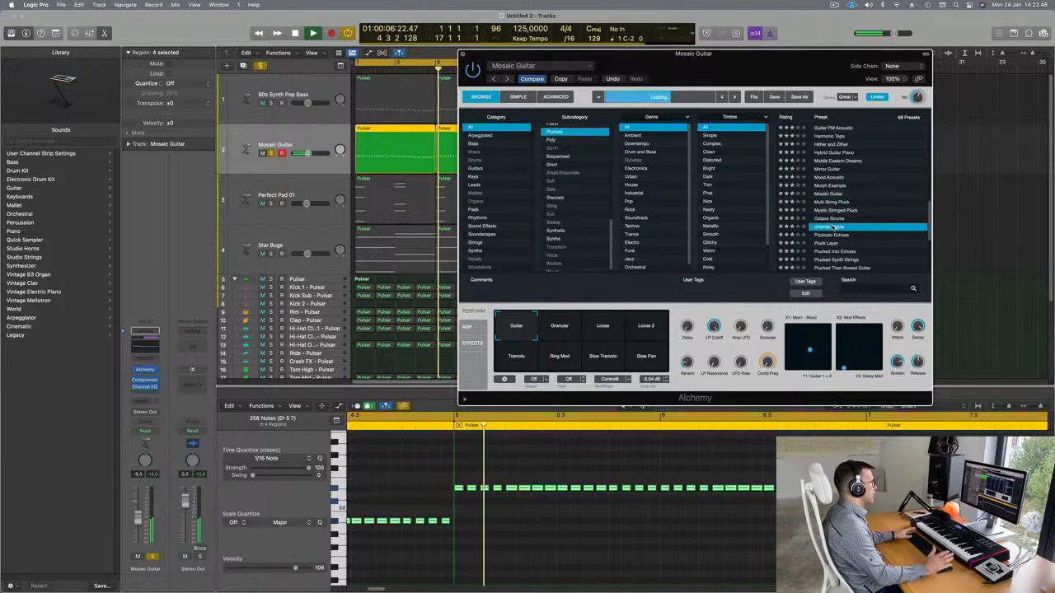
Load the Pluck Layer preset, unsolo the track and compare the full mix with the layer muted and unmuted.
scroll(862, 209, down, 2)
click(835, 213)
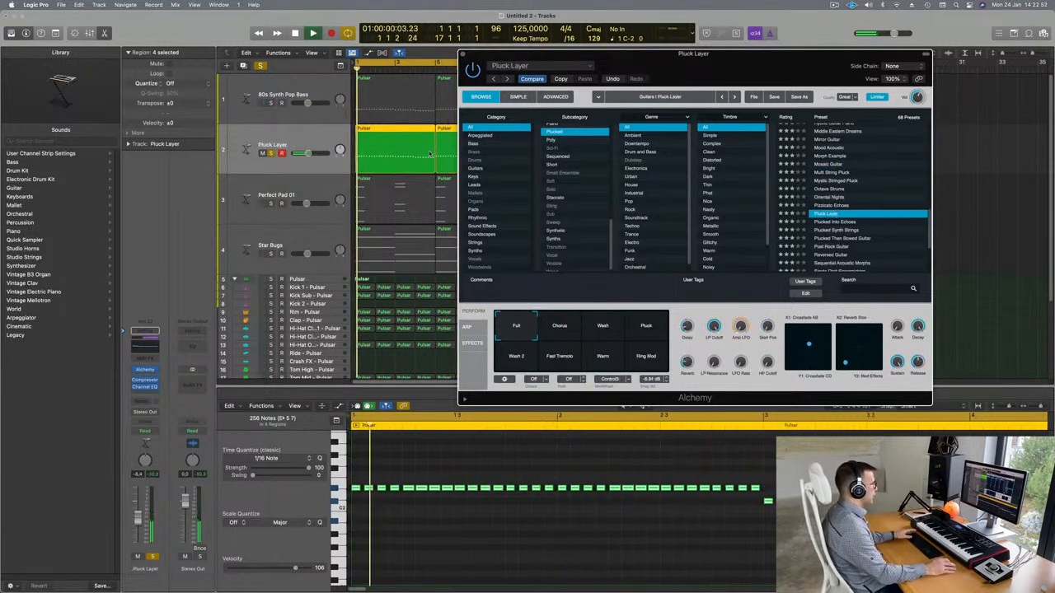
click(153, 556)
key(Return)
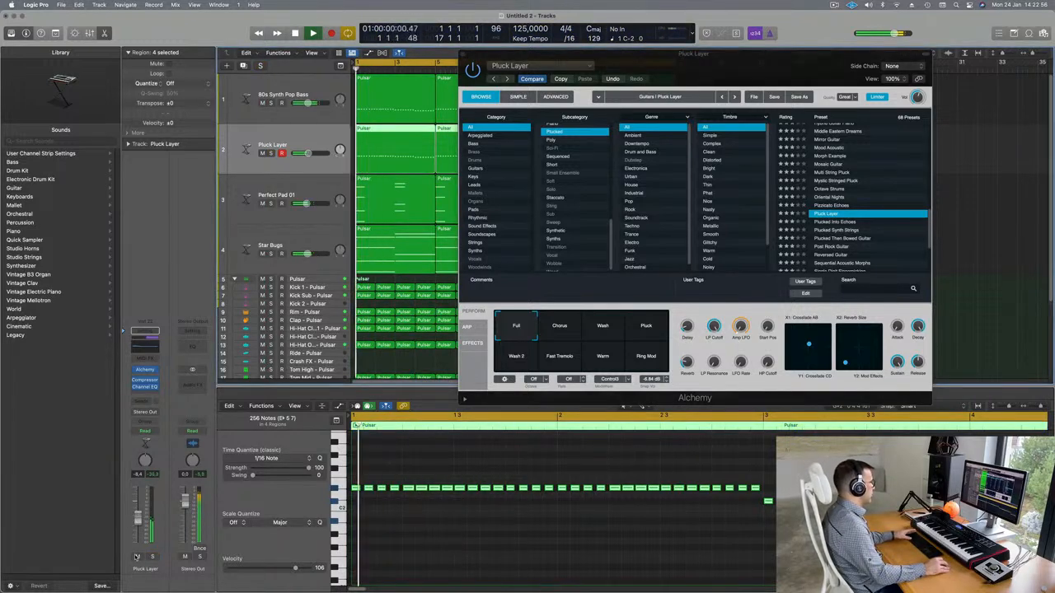
click(137, 557)
click(137, 557)
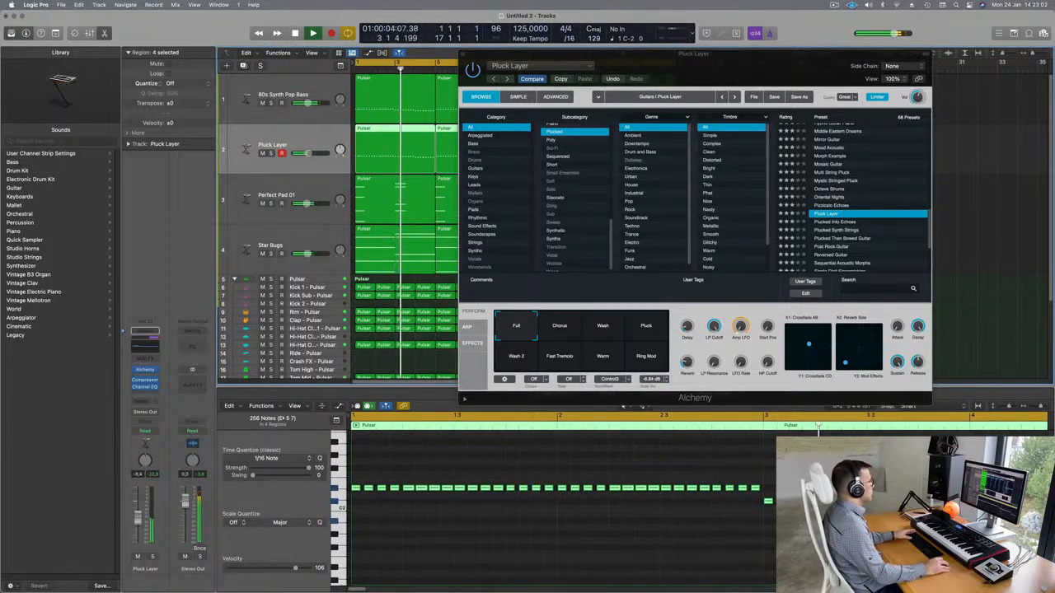
Compare the Pluck Layer muted and unmuted, audition its Chorus, Wash and Pluck snapshots, return to Full and close Alchemy.
click(136, 558)
click(137, 558)
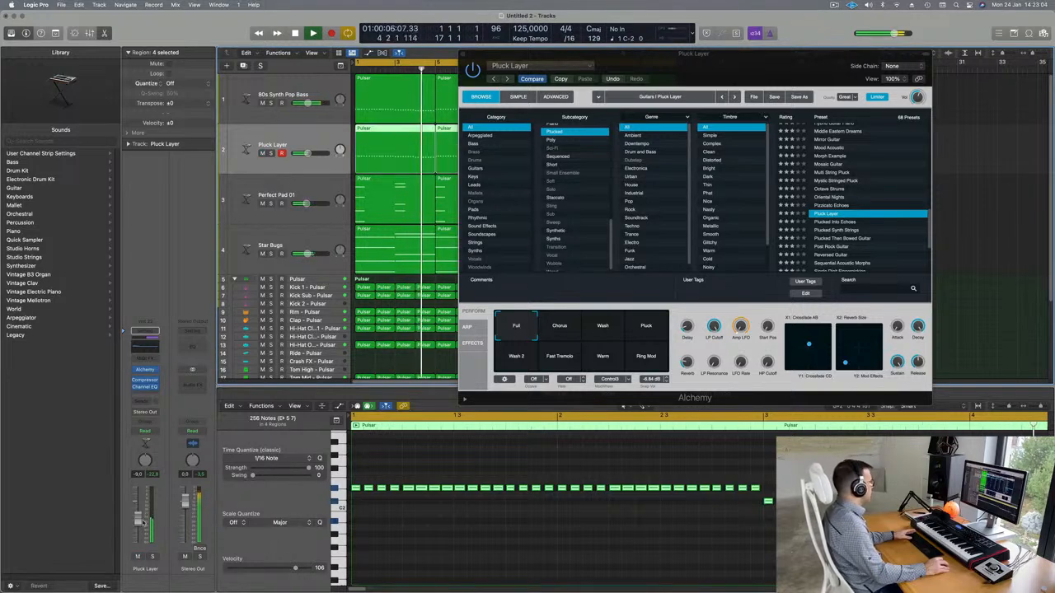
click(560, 326)
click(603, 327)
click(646, 327)
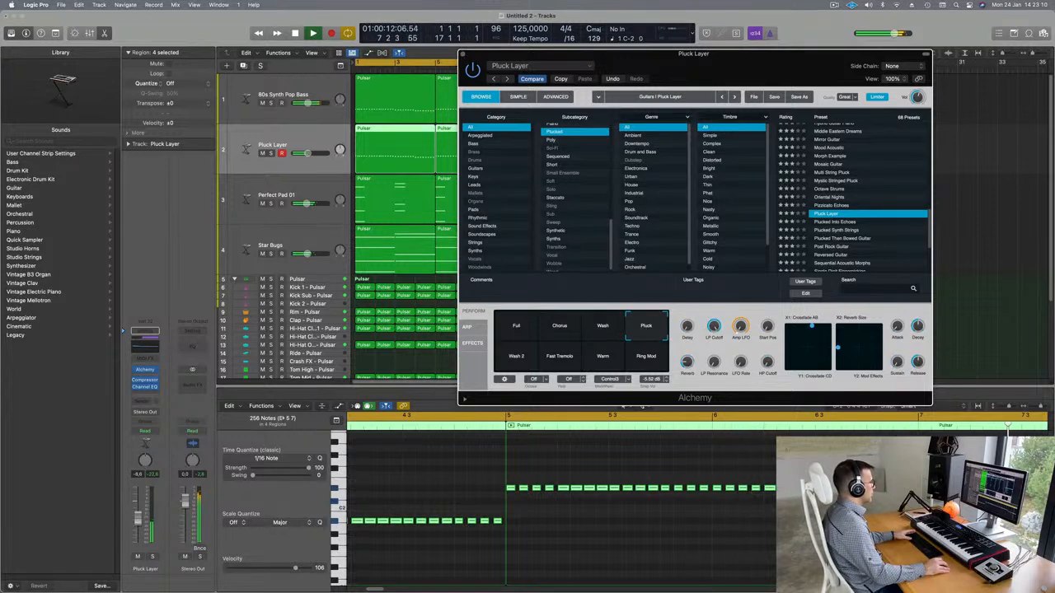
click(516, 325)
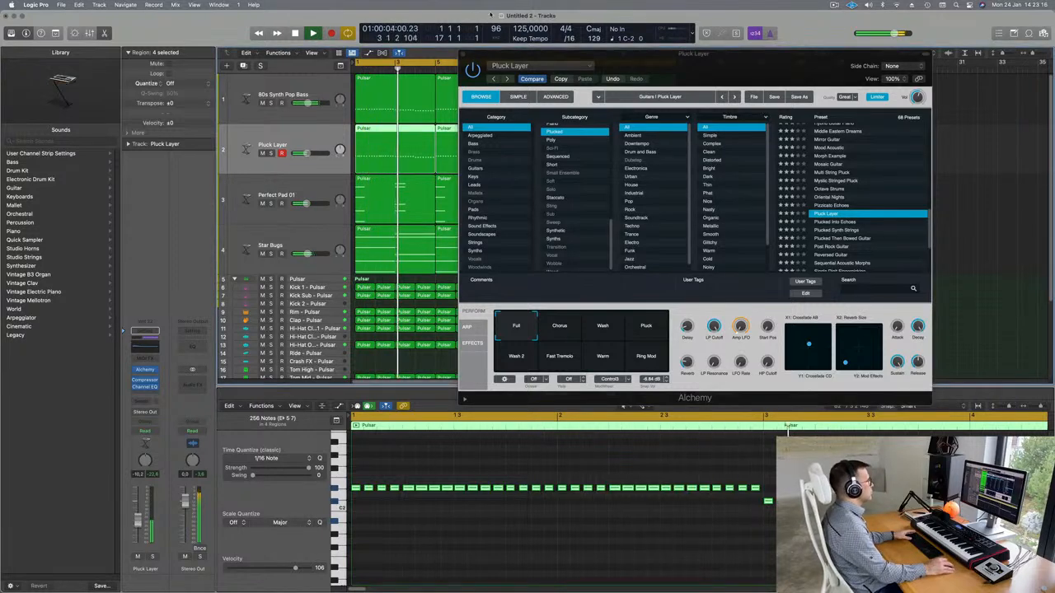
click(464, 53)
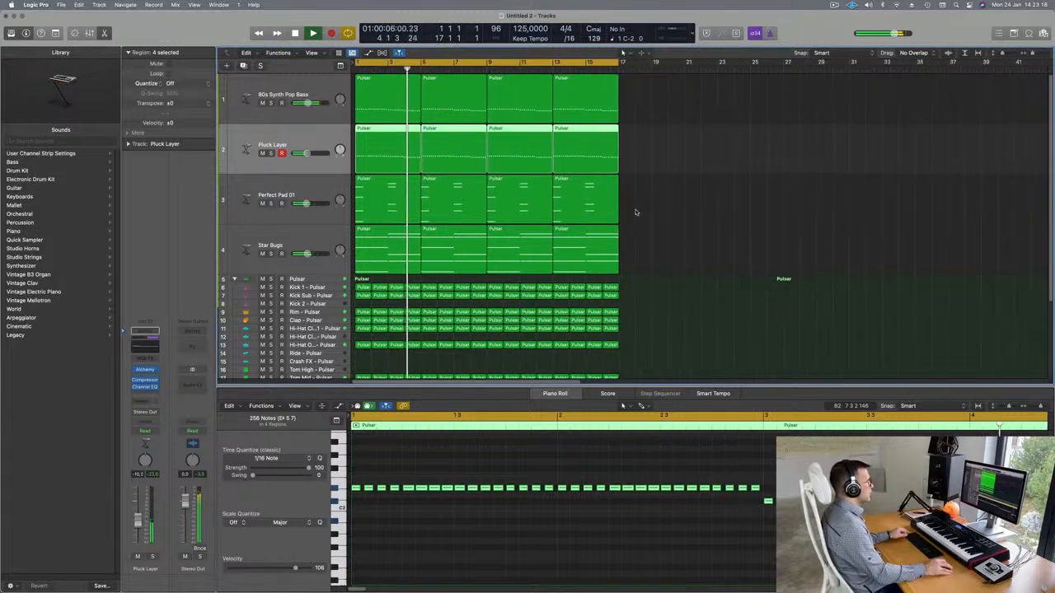
Zoom the arrangement out, deselect the Pluck Layer regions and listen to the loop from the start.
key(super+Left)
key(super+Left)
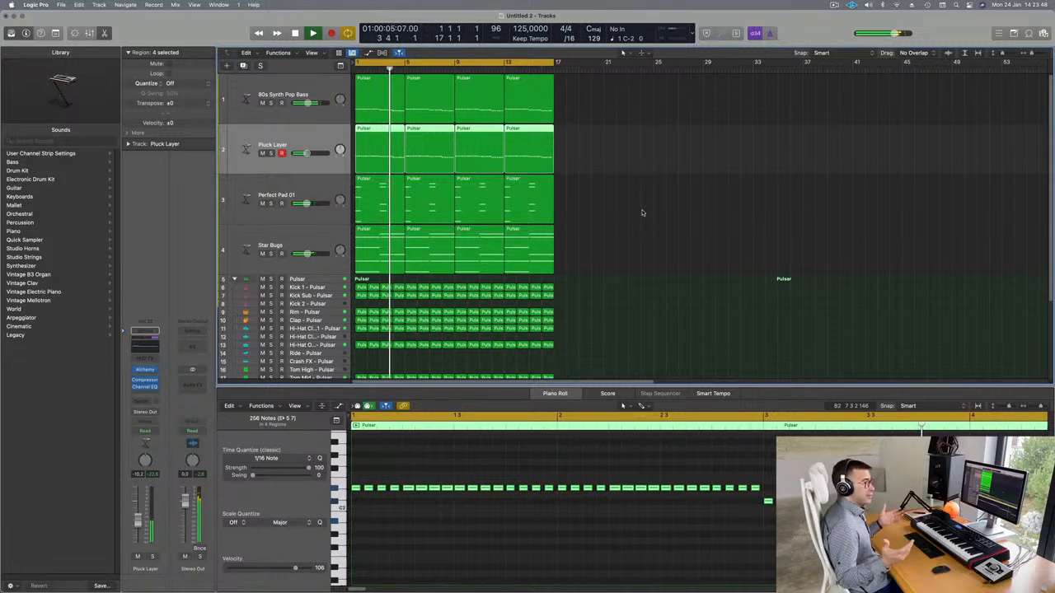
click(632, 223)
key(Return)
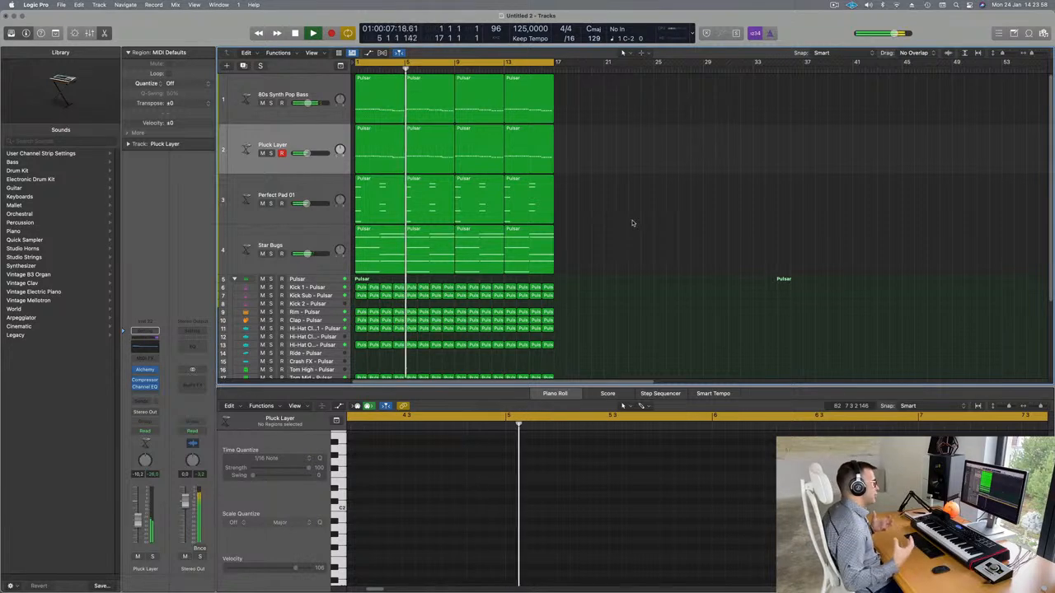
key(Return)
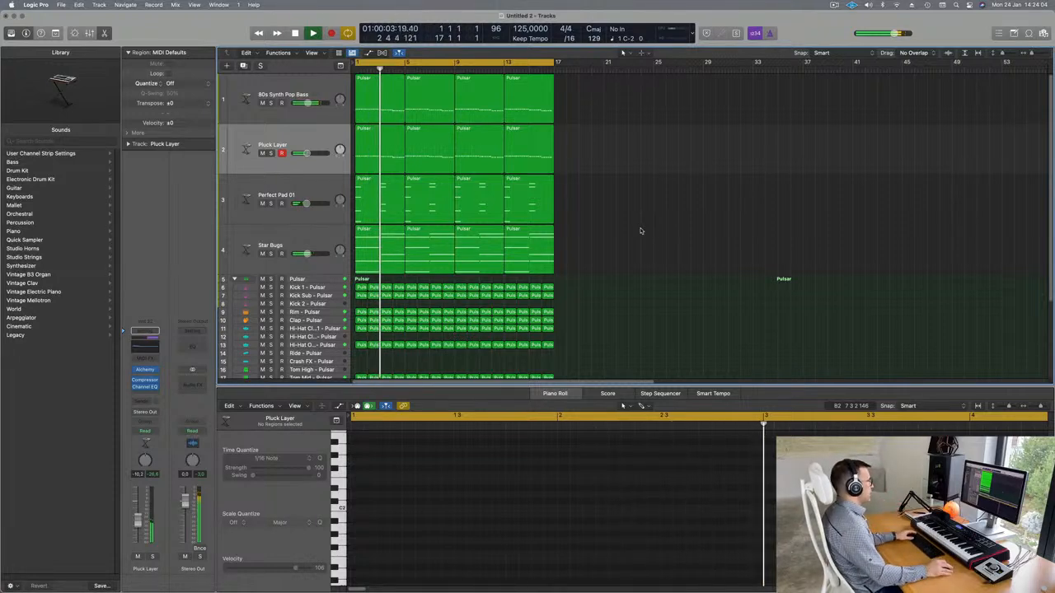
key(Return)
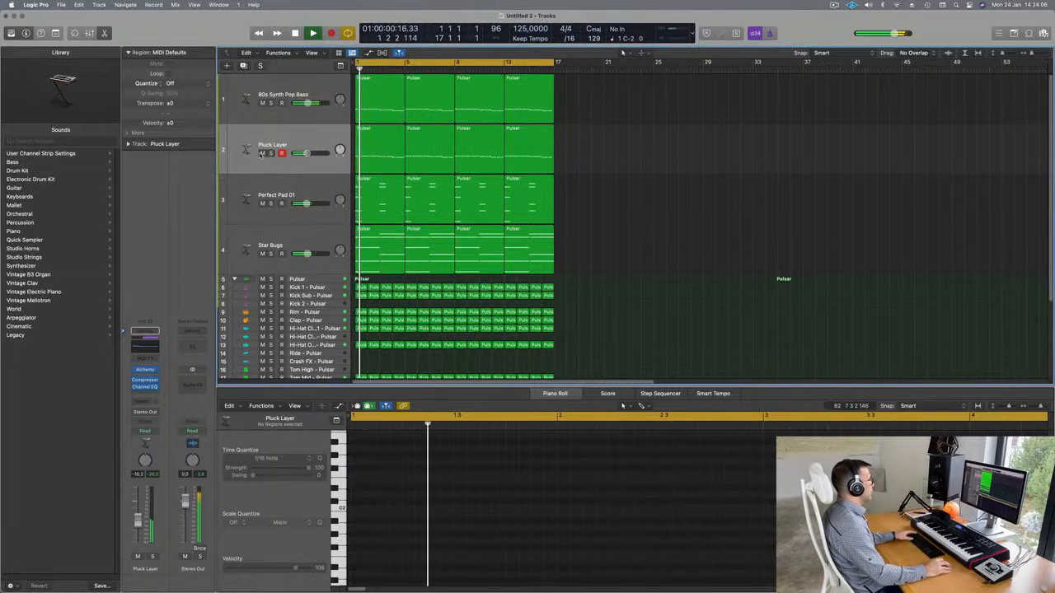
Compare the mix with the Pluck Layer track muted, unmuted and soloed, keeping that track selected.
click(263, 154)
click(263, 153)
click(270, 154)
click(270, 153)
click(315, 138)
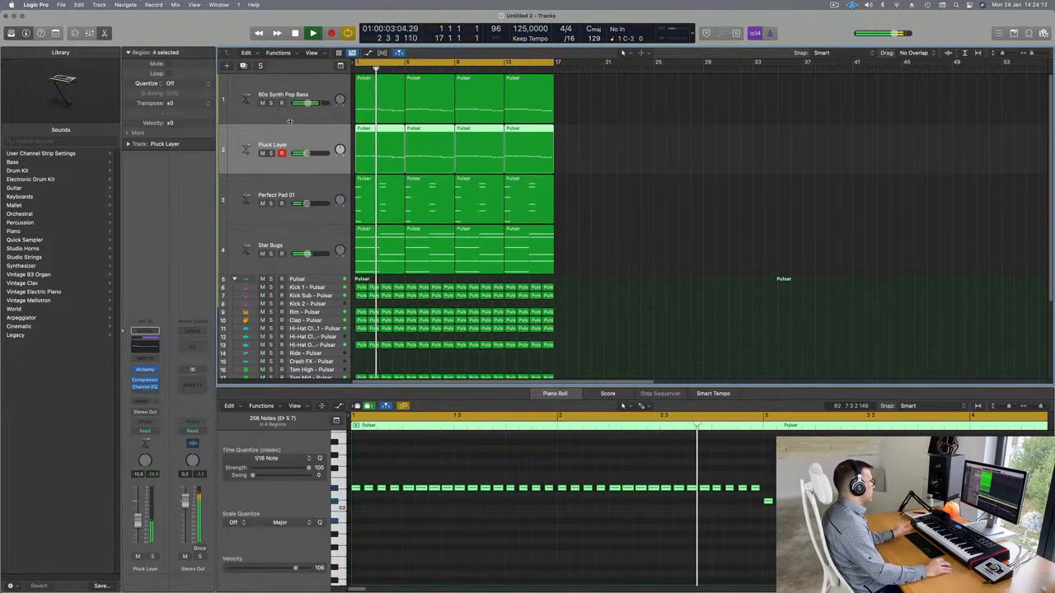
Open the Alchemy instruments of the Star Bugs and 80s Synth Pop Bass tracks and bring the bass controls fully into view.
click(302, 242)
key(Return)
key(v)
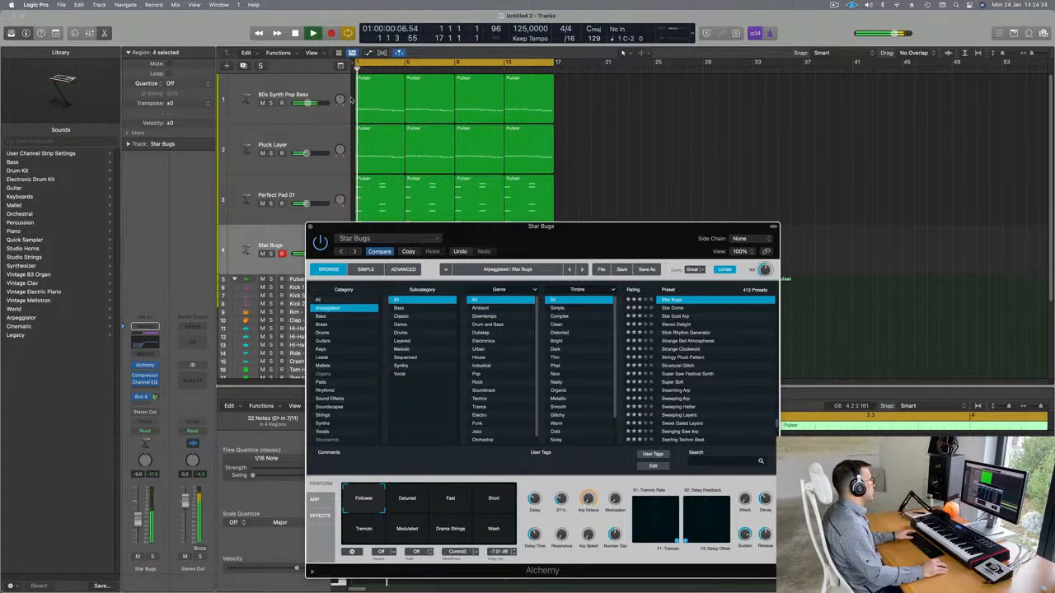
click(283, 100)
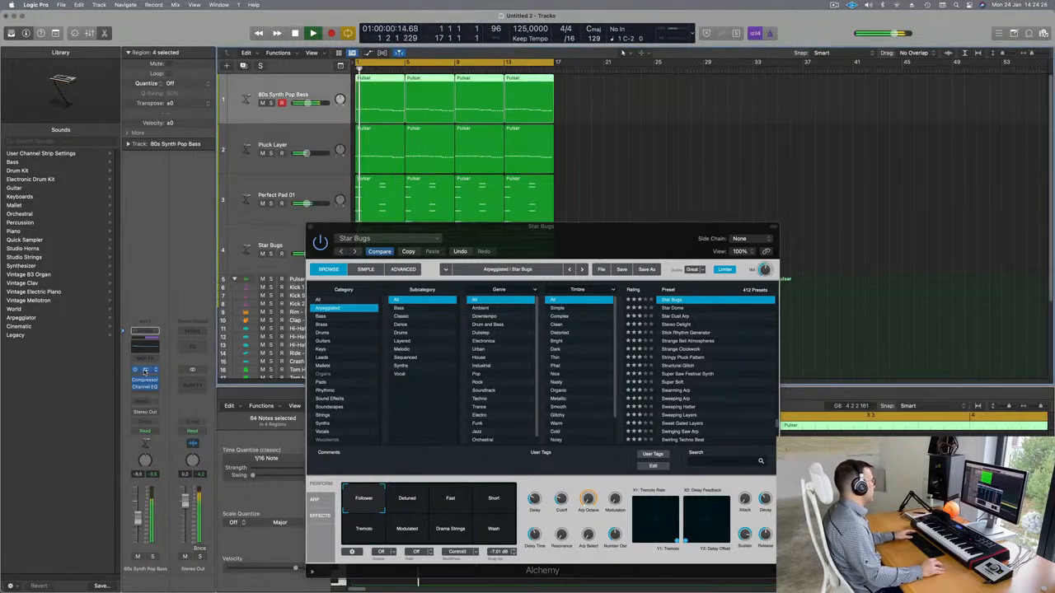
key(space)
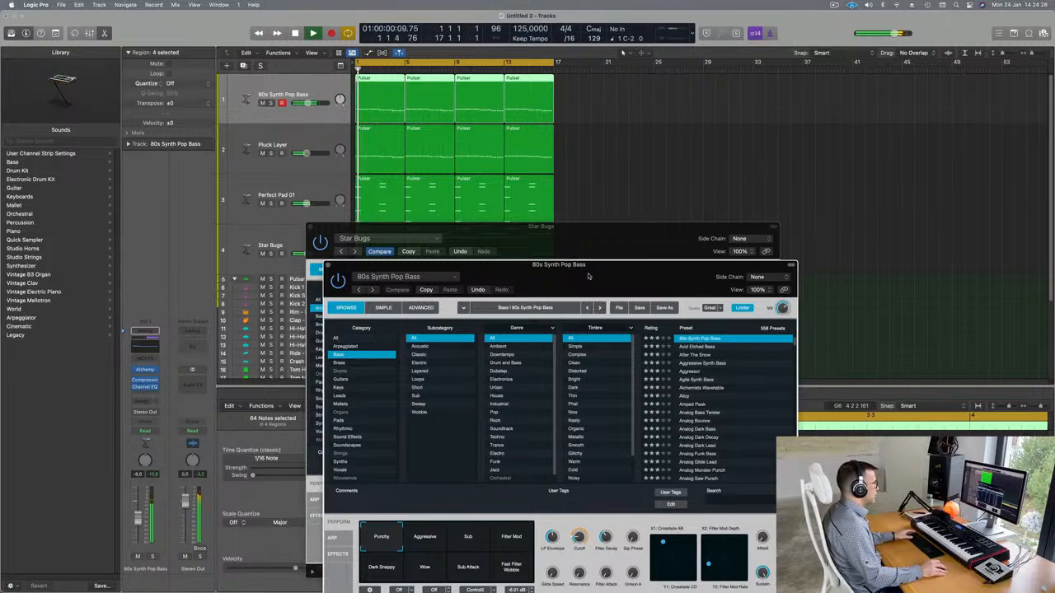
drag(586, 279, 624, 145)
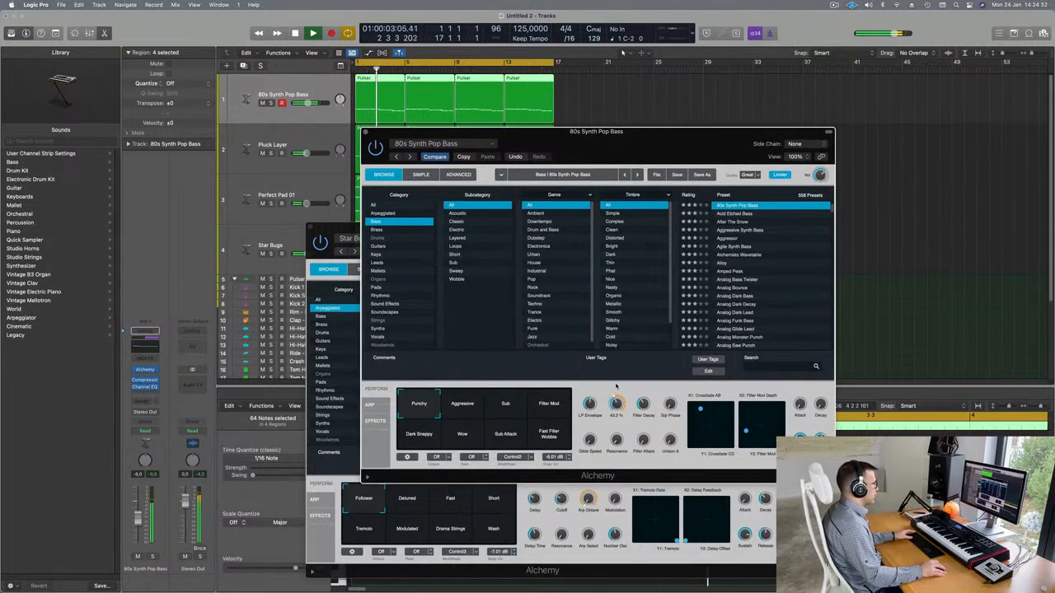
Lower the Alchemy Cutoff of the 80s Synth Pop Bass to about 33% while it is soloed, unsolo it and close both instrument windows.
click(152, 557)
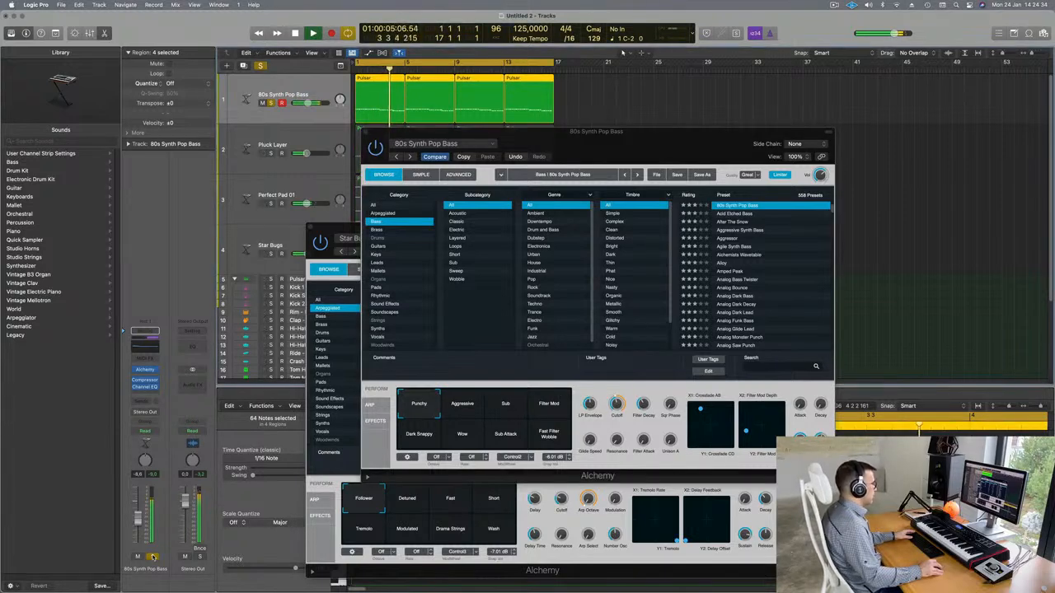
drag(617, 405, 620, 419)
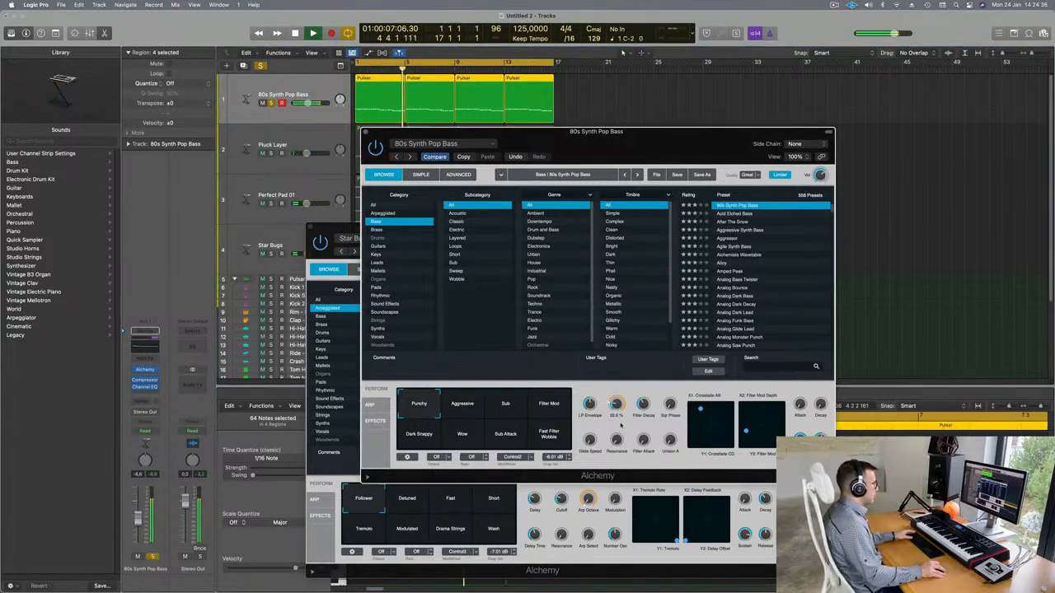
click(153, 558)
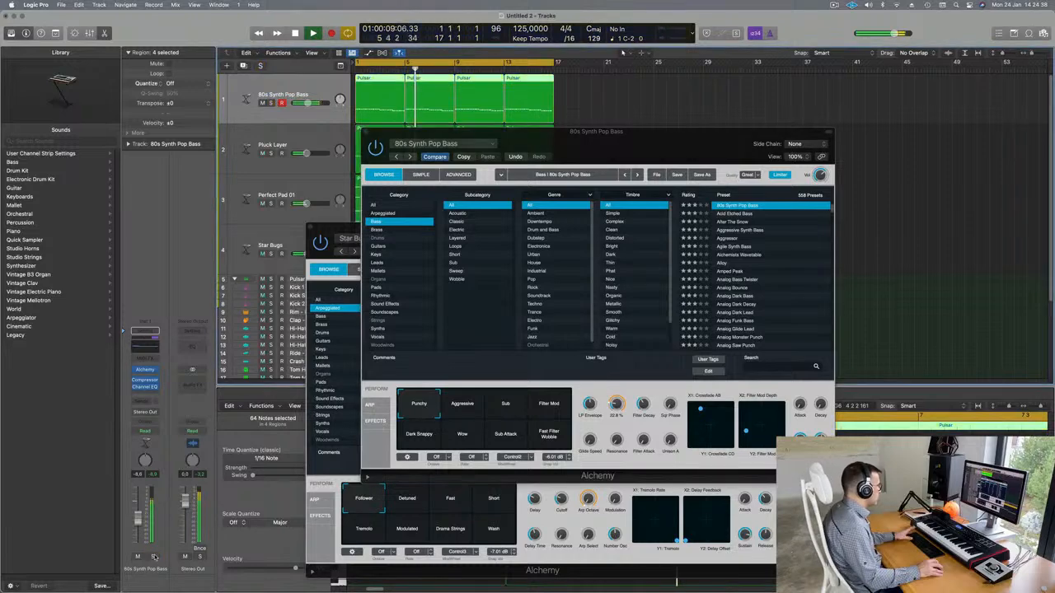
drag(397, 132, 355, 142)
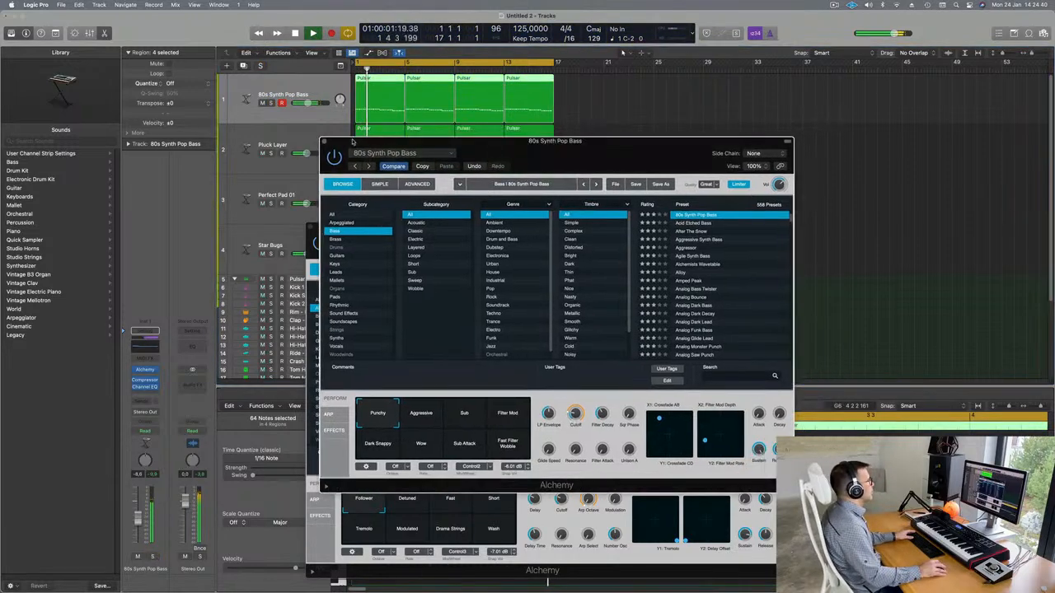
key(super+w)
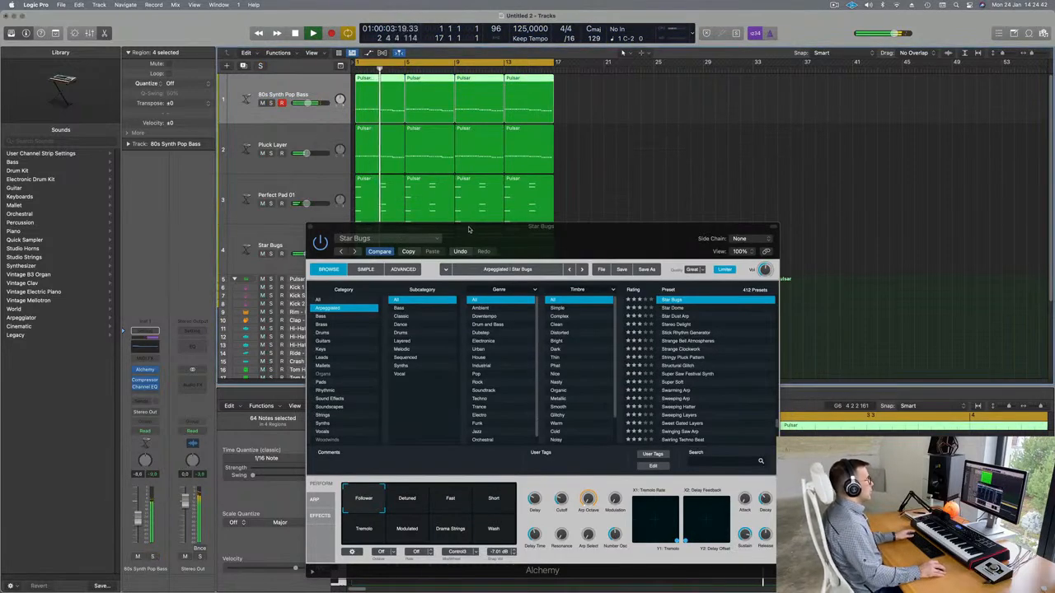
drag(472, 230, 432, 229)
click(271, 226)
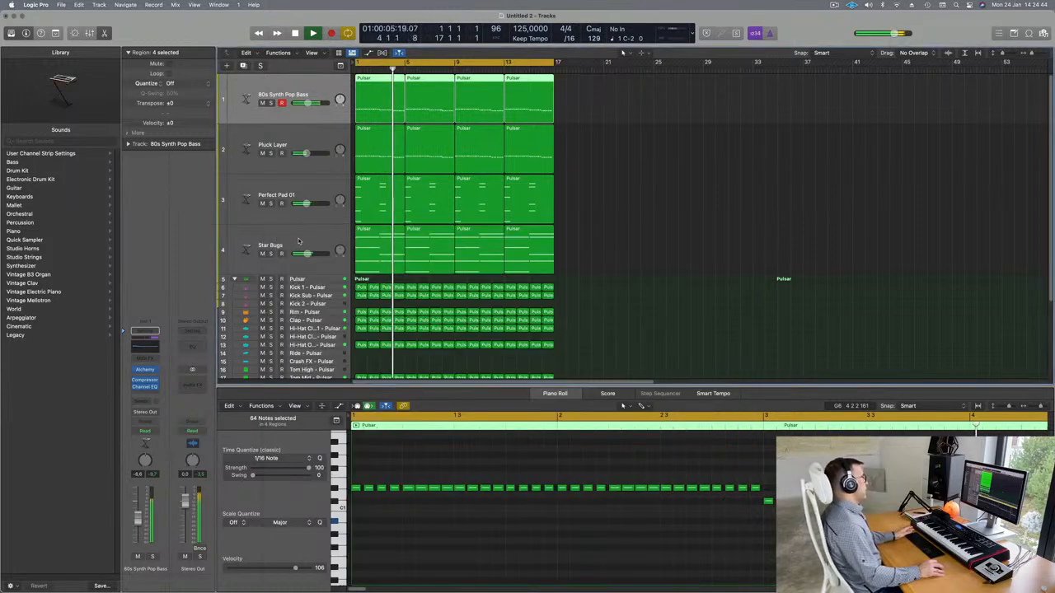
Duplicate the Star Bugs track with its settings and raise the new track's volume to -4.8 dB.
click(300, 240)
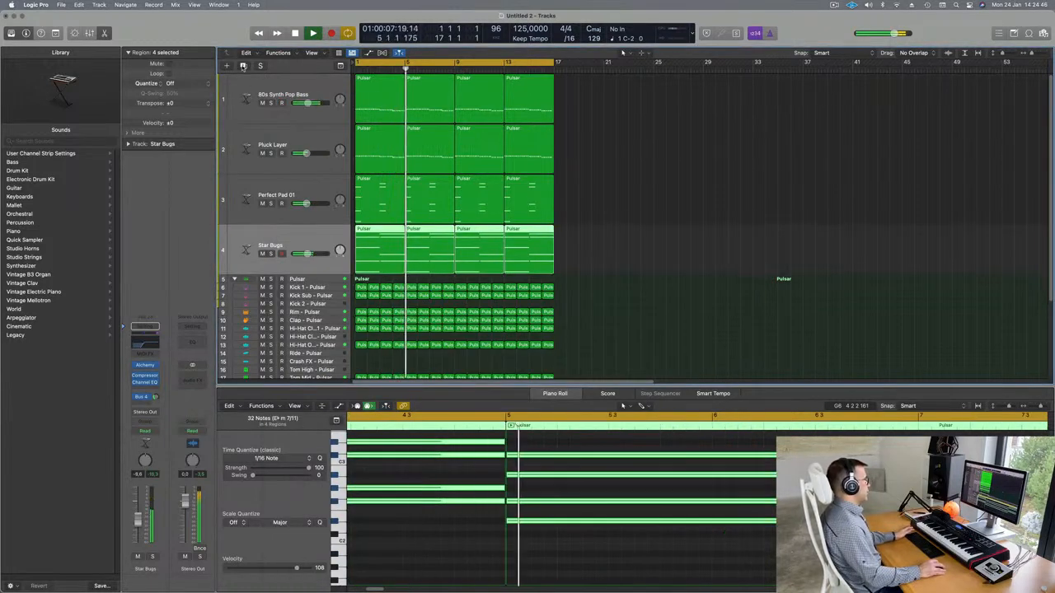
click(243, 66)
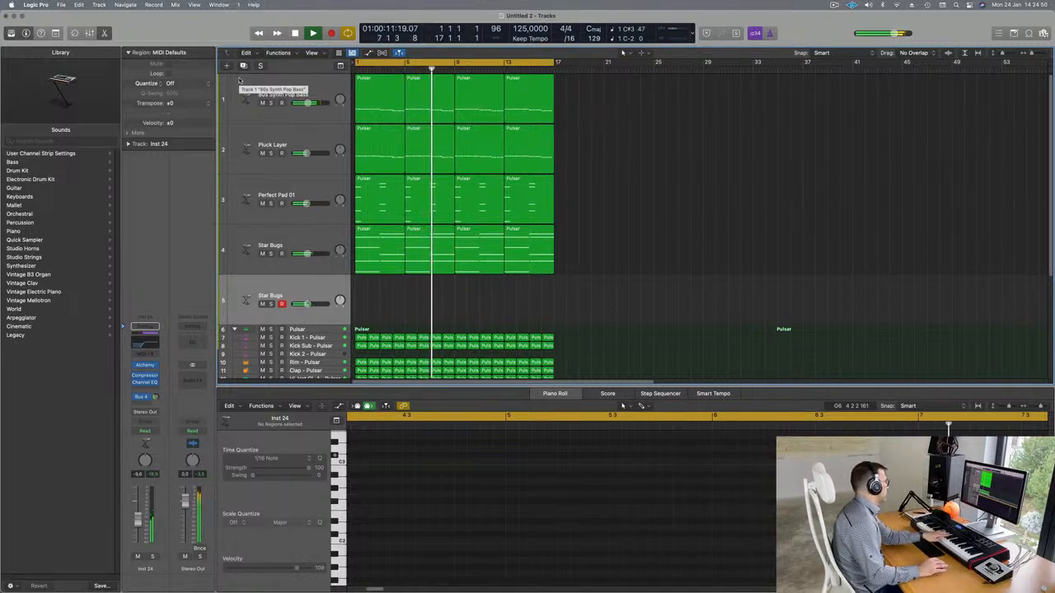
drag(137, 522, 138, 513)
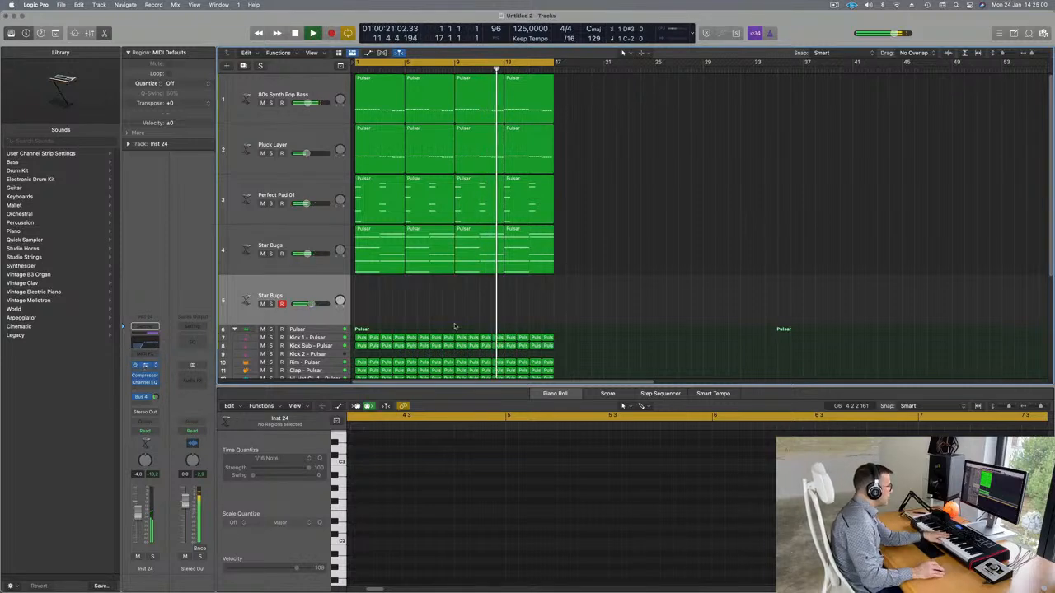
Switch the arpeggiator mode to Off in the duplicate track's Alchemy, raise its Bus 4 send and set its volume to -2.2 dB.
click(145, 366)
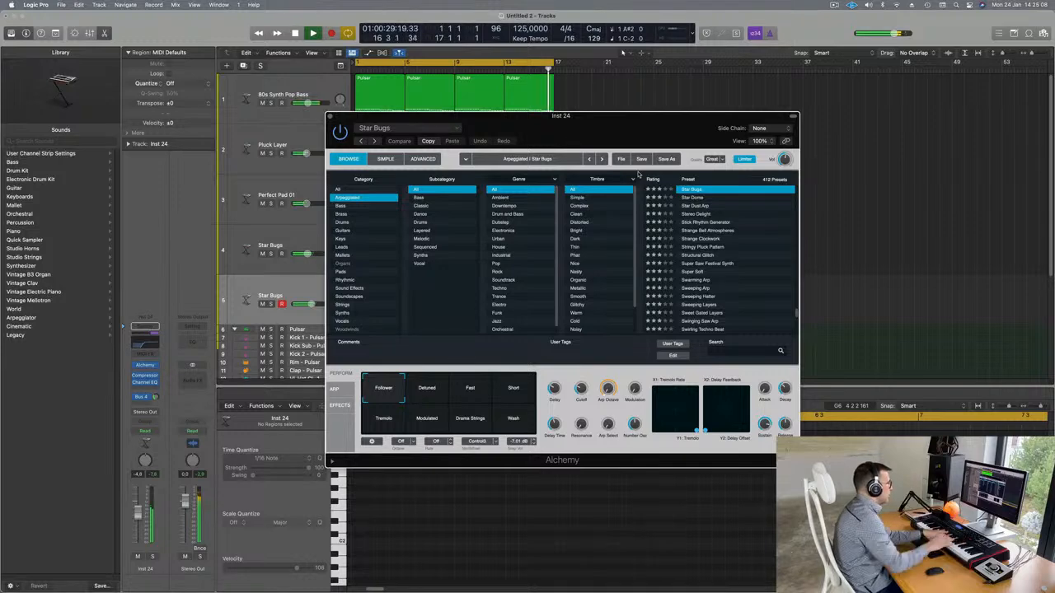
click(337, 390)
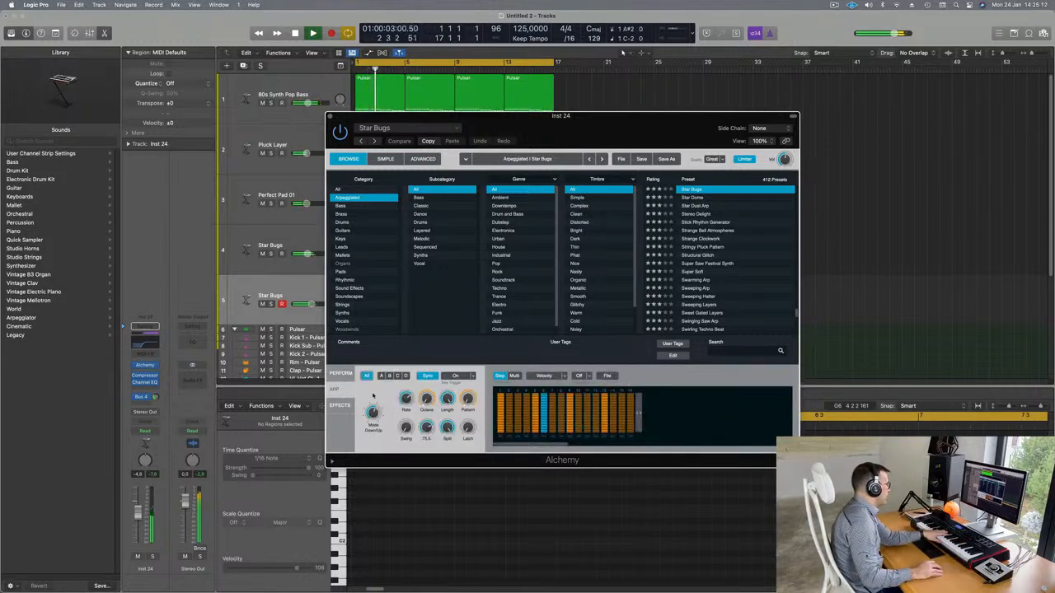
drag(374, 415, 401, 492)
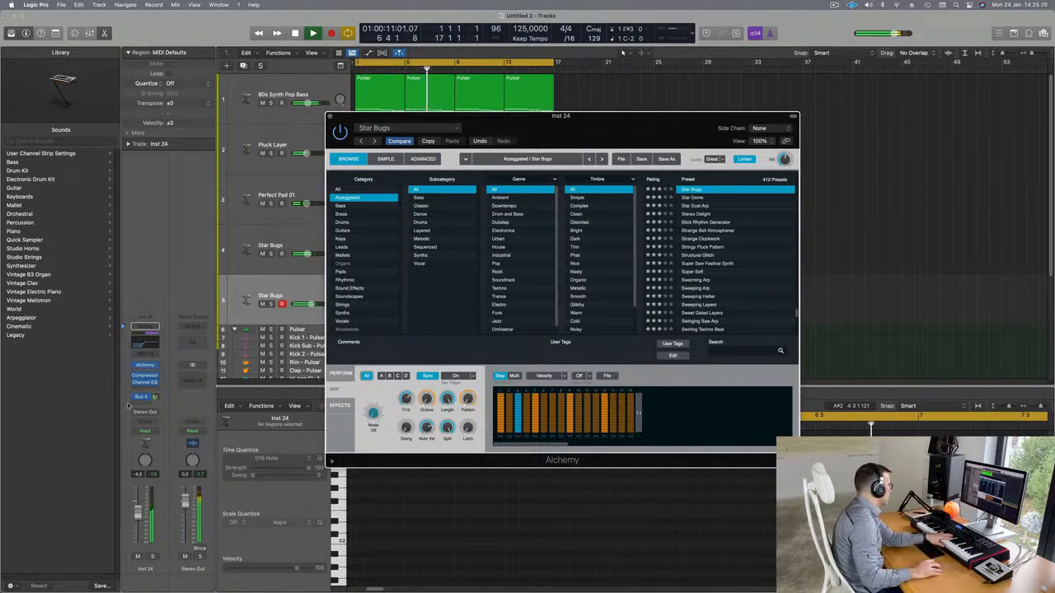
drag(156, 399, 160, 385)
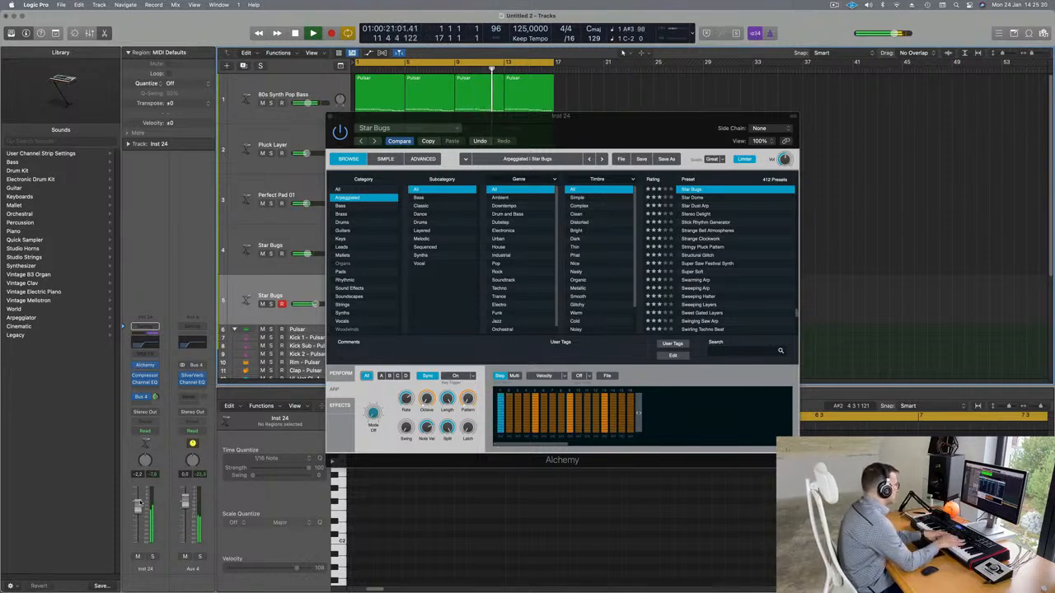
In the duplicate track's Channel EQ, boost the high shelf by 6.4 dB at 5200 Hz and lower the low cut to 260 Hz.
click(157, 336)
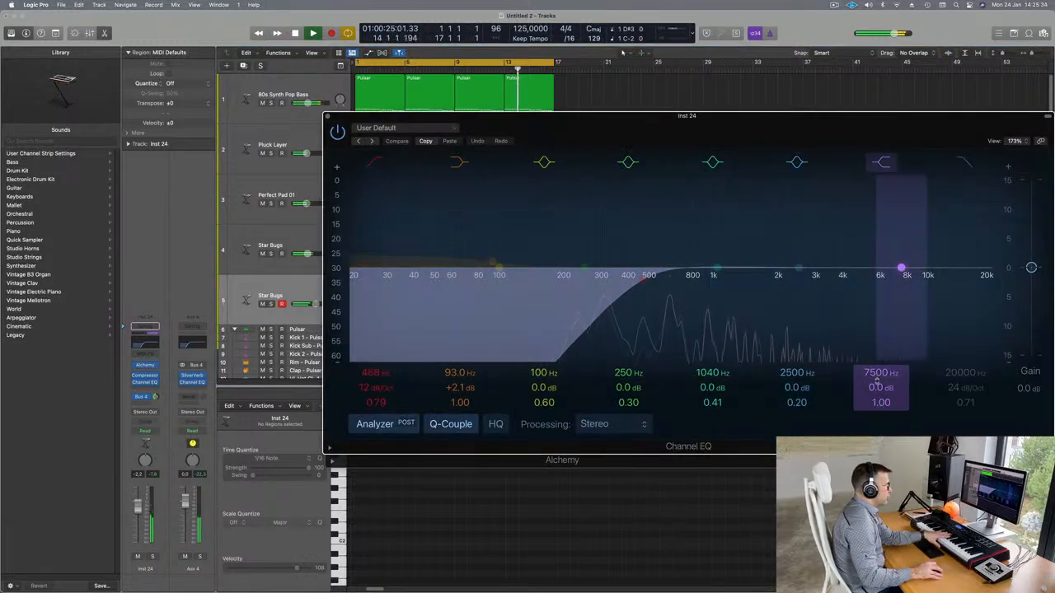
drag(900, 268, 901, 246)
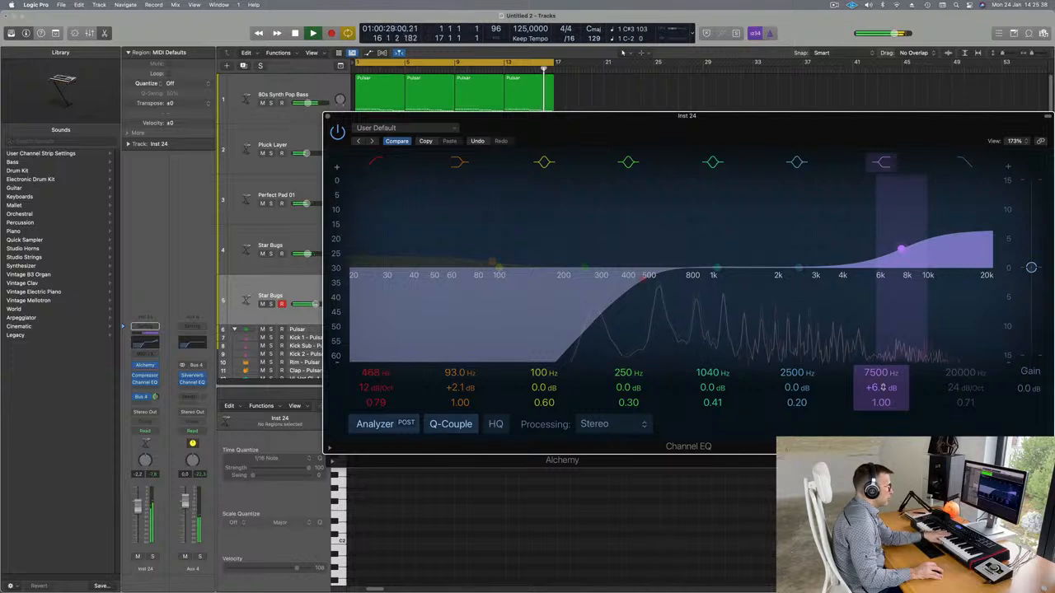
drag(884, 375, 885, 392)
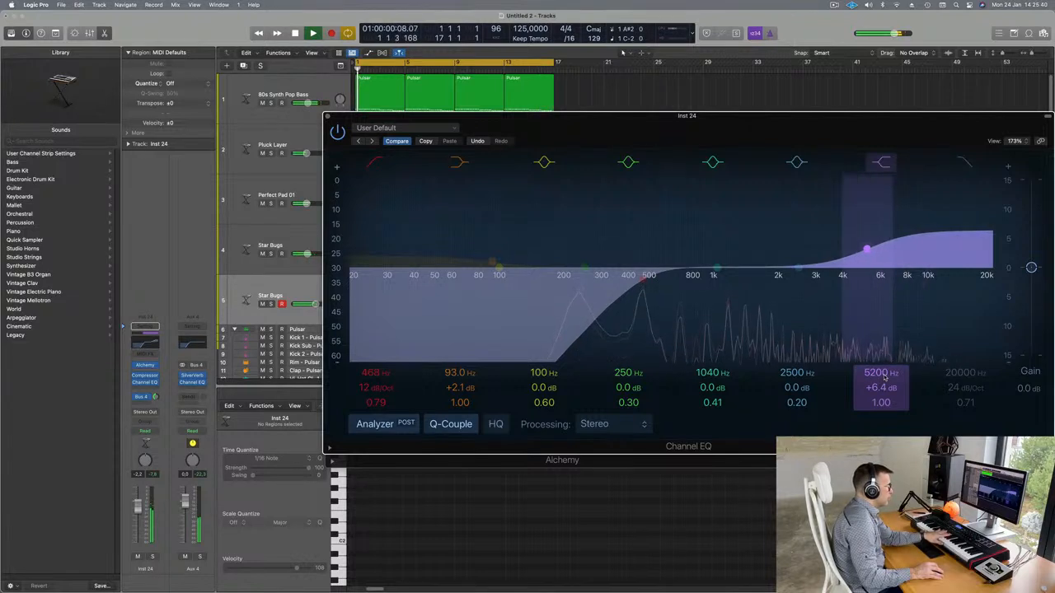
drag(604, 282, 590, 285)
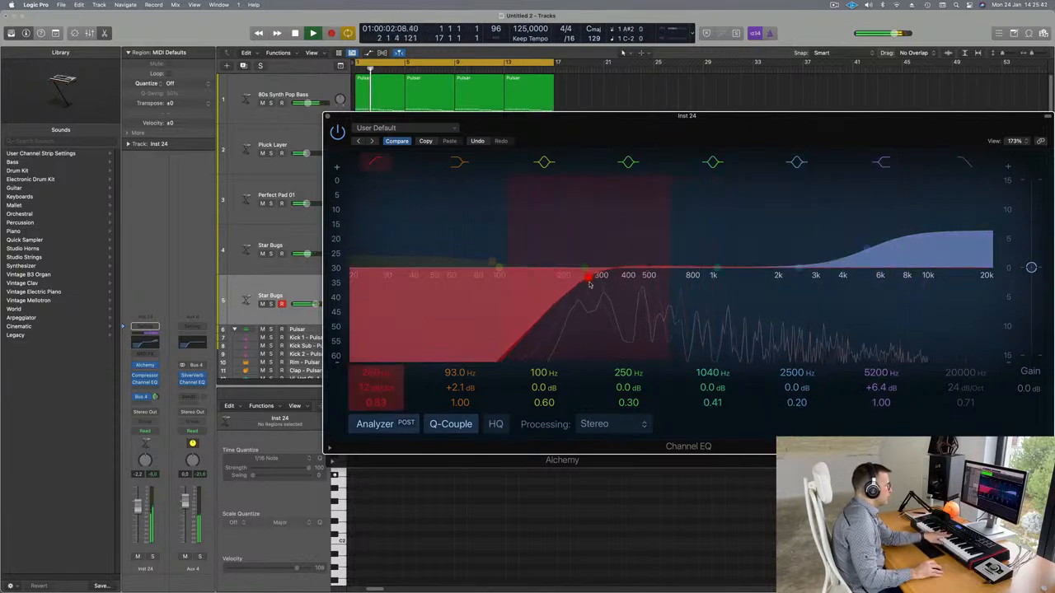
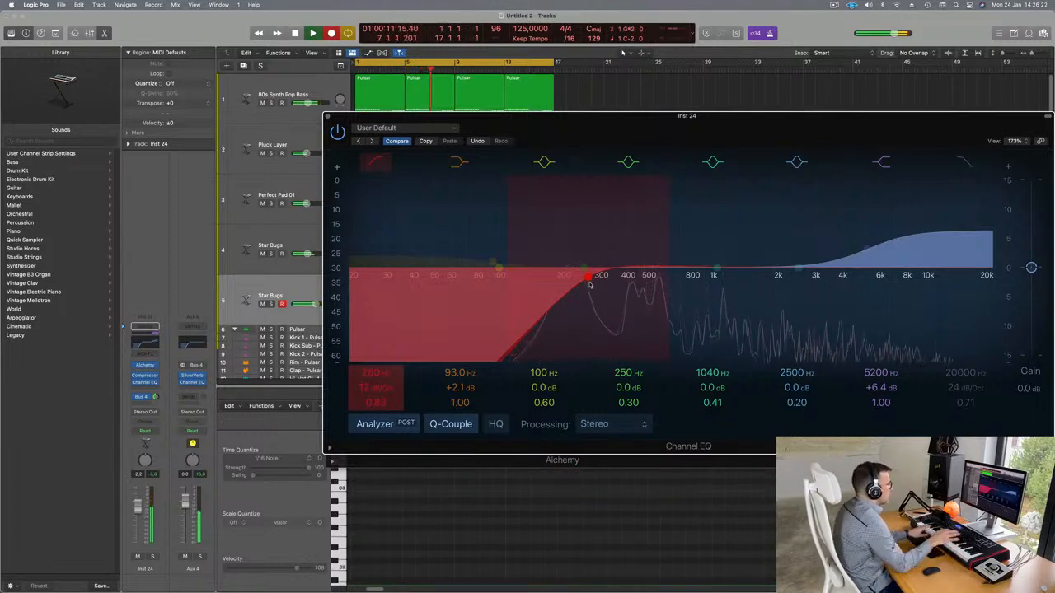
Stop recording, move the Channel EQ and Alchemy windows aside and place the recorded Star Bugs region at bar 1.
key(space)
key(space)
drag(643, 116, 1052, 126)
key(space)
drag(538, 128, 533, 377)
drag(412, 284, 363, 286)
key(space)
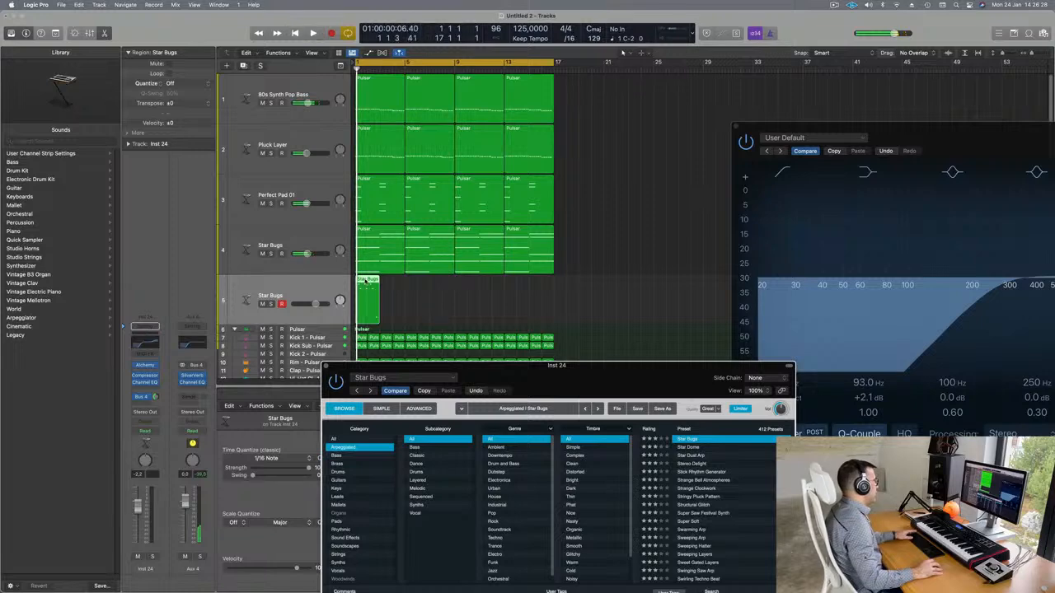
Clear the Alchemy window away from the Piano Roll and select all notes of the recorded Star Bugs region.
key(e)
key(e)
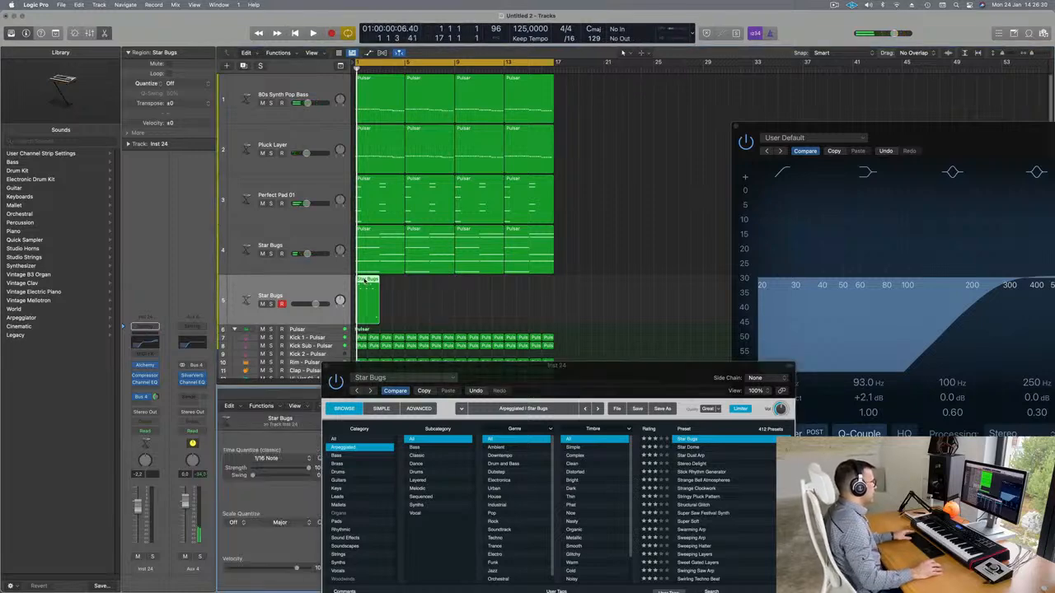
drag(487, 385, 973, 171)
click(503, 550)
key(super+a)
key(space)
key(super+Left)
key(super+Left)
Select the last two notes of the Star Bugs region in the Piano Roll and play the region from the start.
scroll(461, 541, up, 3)
scroll(510, 546, down, 2)
key(space)
drag(558, 542, 576, 453)
key(space)
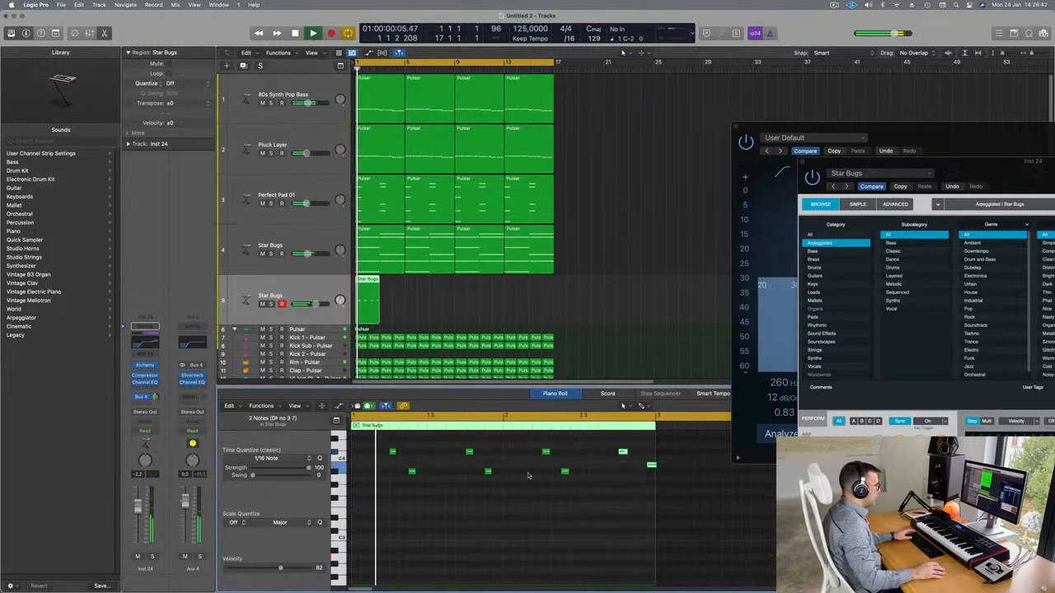
scroll(603, 494, down, 1)
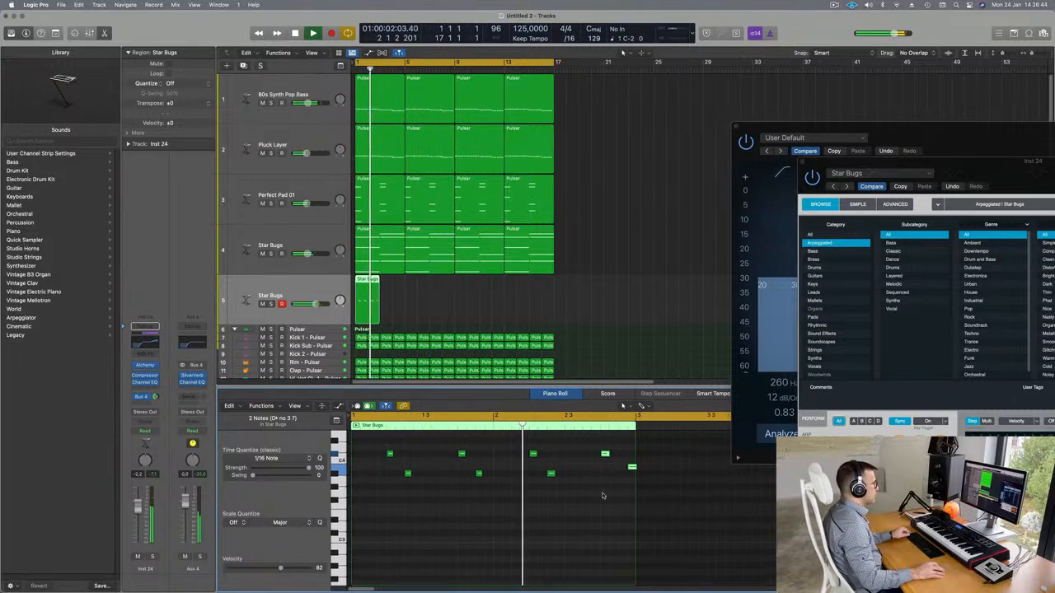
Delete the last two notes of the Star Bugs region and place a copy of the preceding note pair at its end.
key(super+Left)
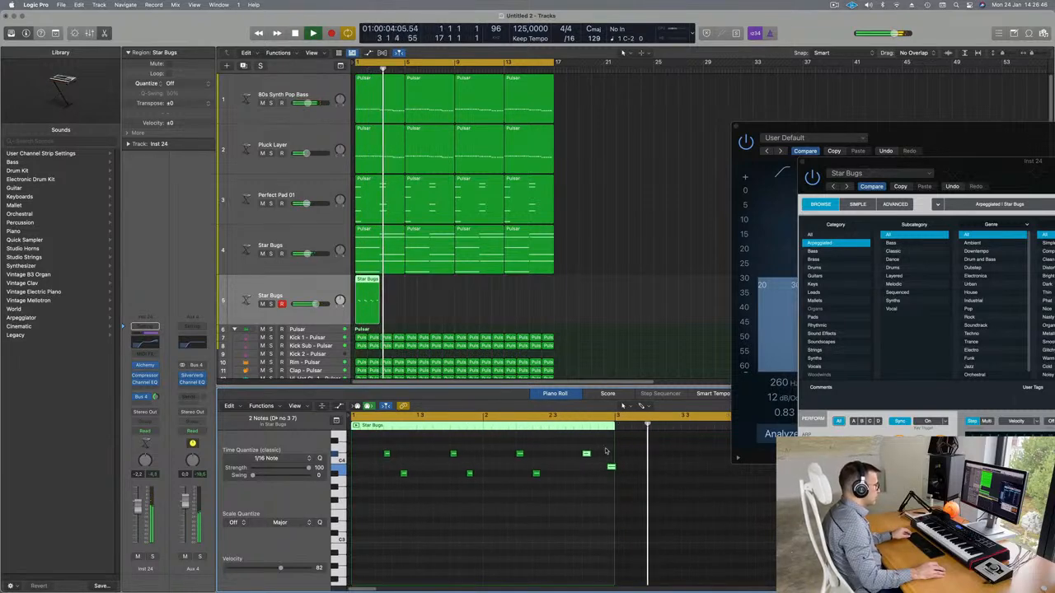
key(Delete)
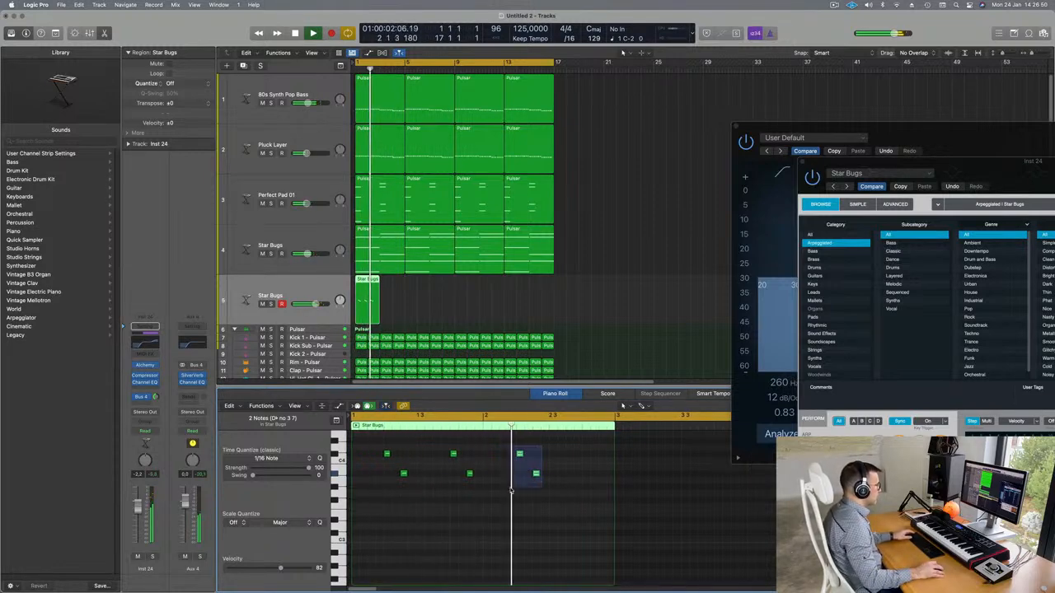
drag(518, 455, 585, 458)
Lower the first copied note to the pitch of the phrase's lower notes and raise the final note by five semitones.
click(585, 456)
key(alt+Down)
key(alt+Down)
key(alt+Down)
key(alt+Down)
click(603, 474)
key(alt+Up)
key(alt+Up)
key(alt+Up)
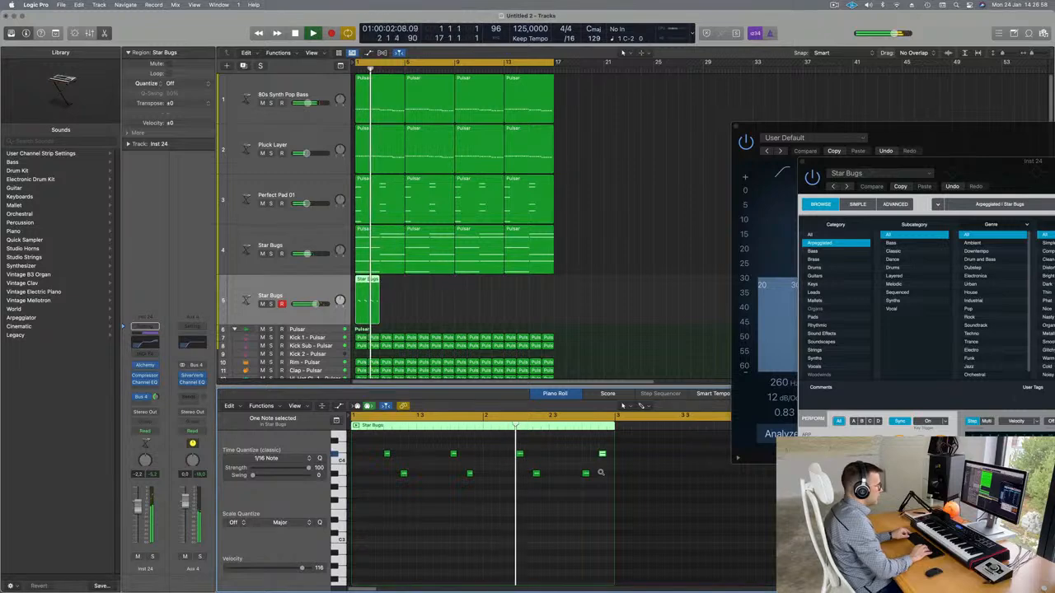
key(alt+Up)
key(alt+Up)
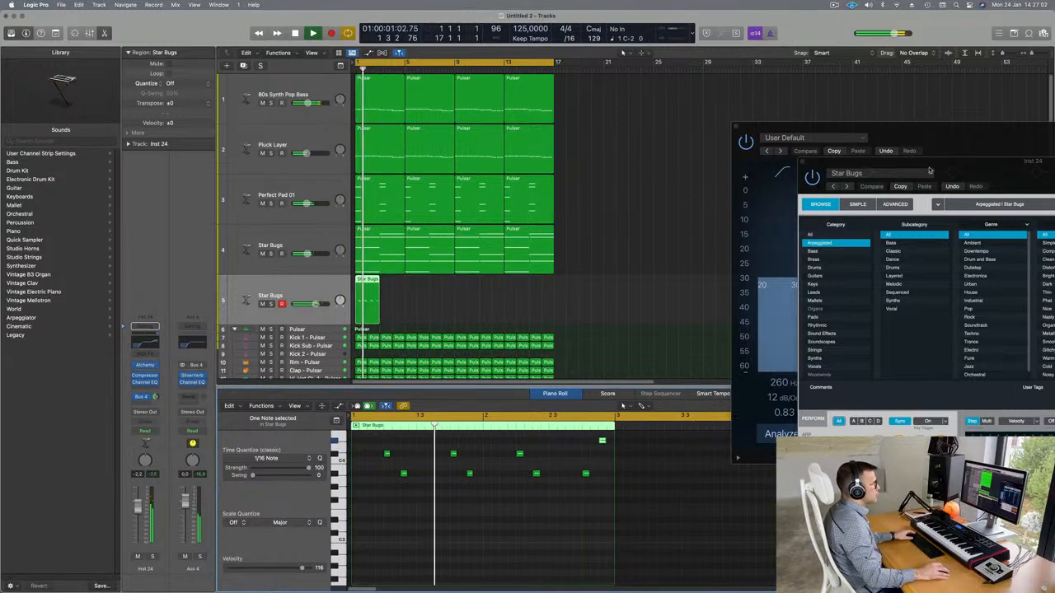
Repeat the edited Star Bugs region seven times so the part fills the loop up to bar 17.
drag(981, 160, 727, 76)
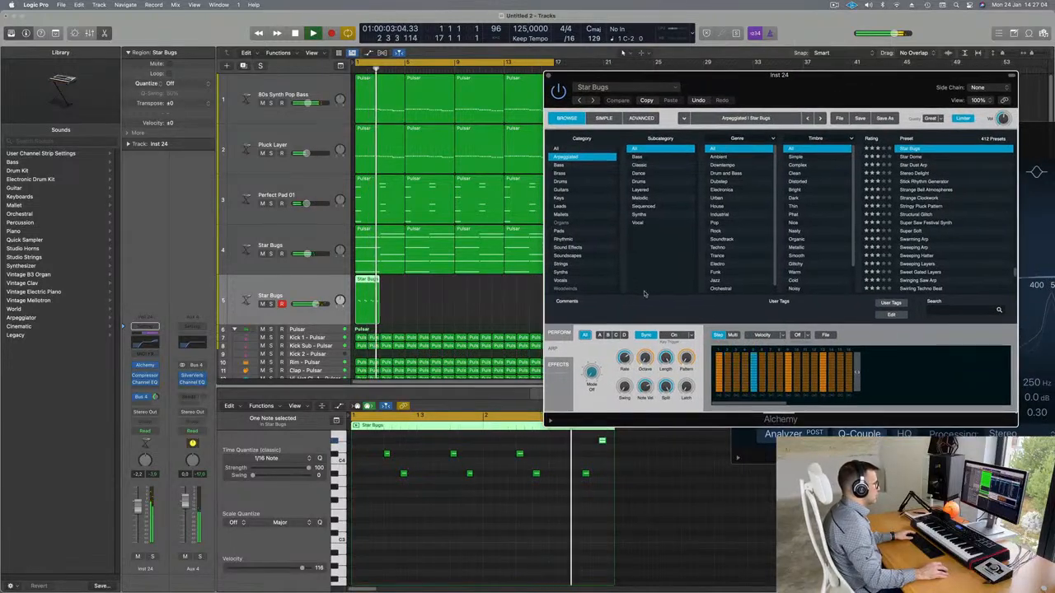
key(space)
key(space)
drag(454, 309, 347, 314)
key(super+r)
key(super+r)
key(super+r)
key(super+r)
key(super+r)
key(super+r)
key(super+r)
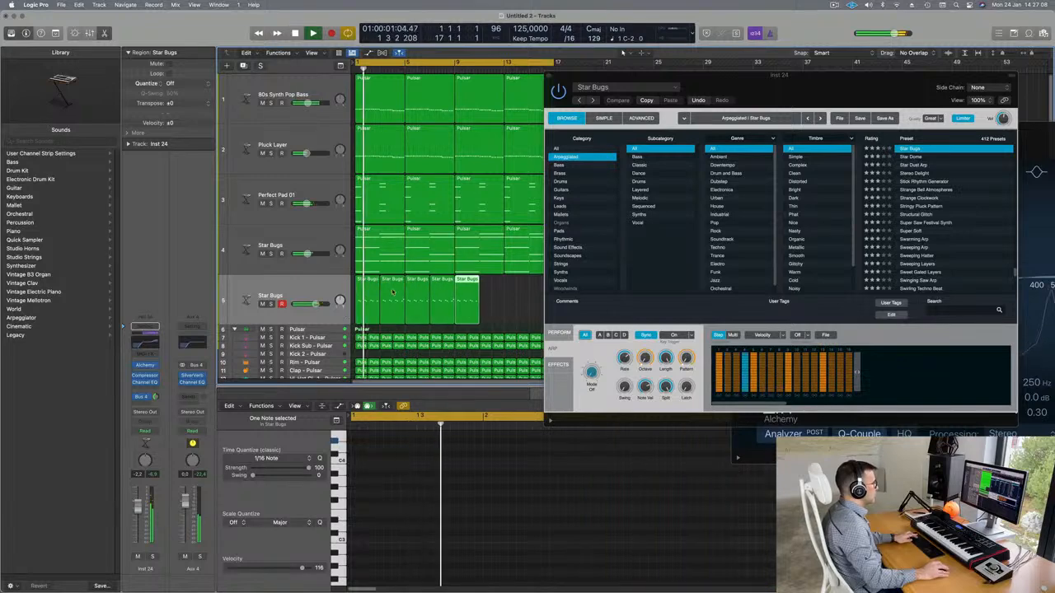
Replay the loop from the start and slightly raise the duplicate Star Bugs track's Bus 4 send.
drag(765, 84, 937, 126)
key(Return)
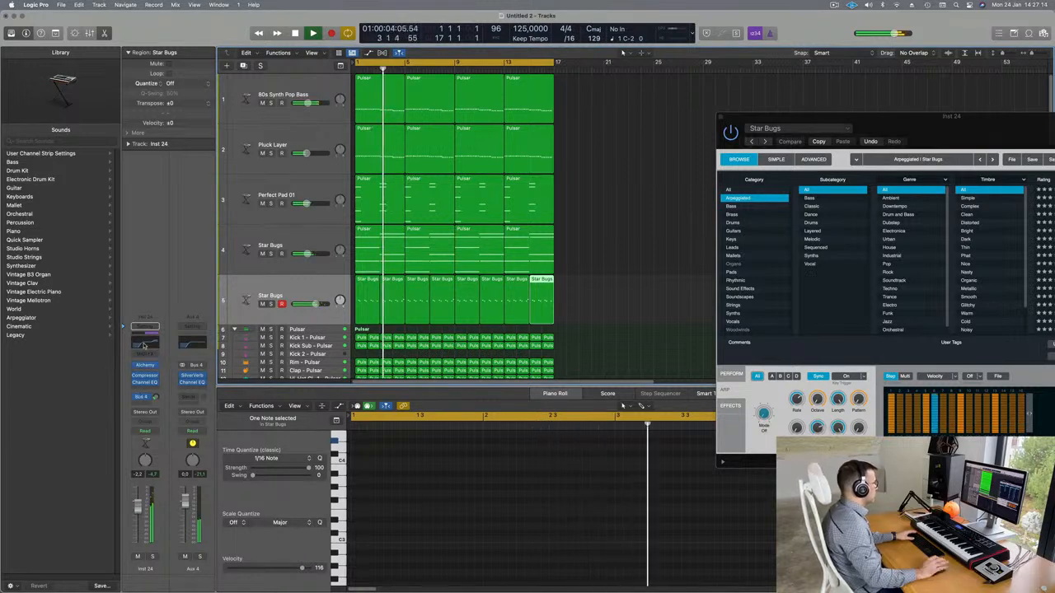
drag(958, 127, 681, 109)
key(space)
key(space)
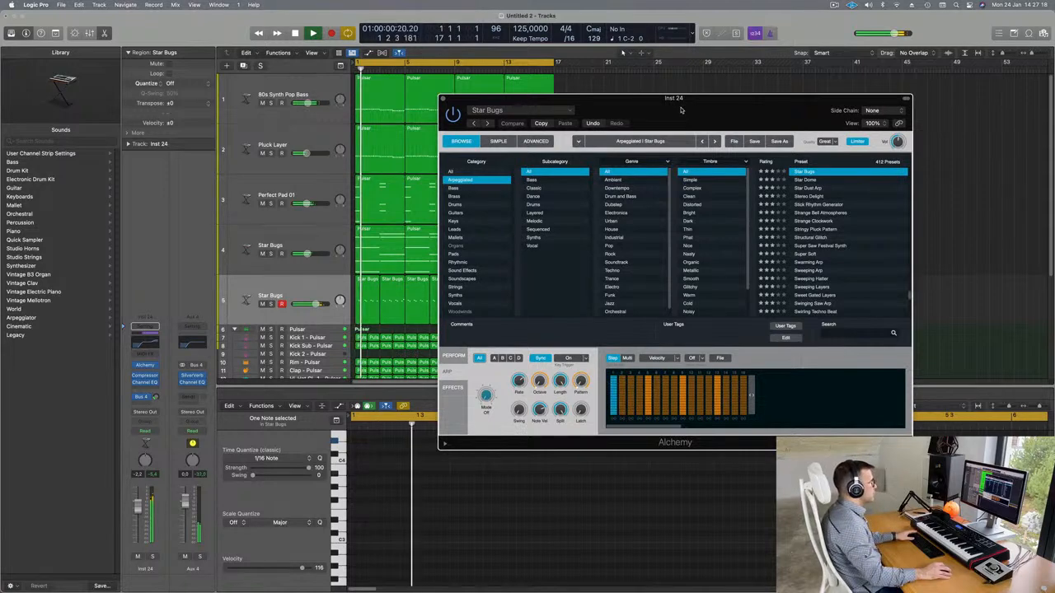
key(space)
key(space)
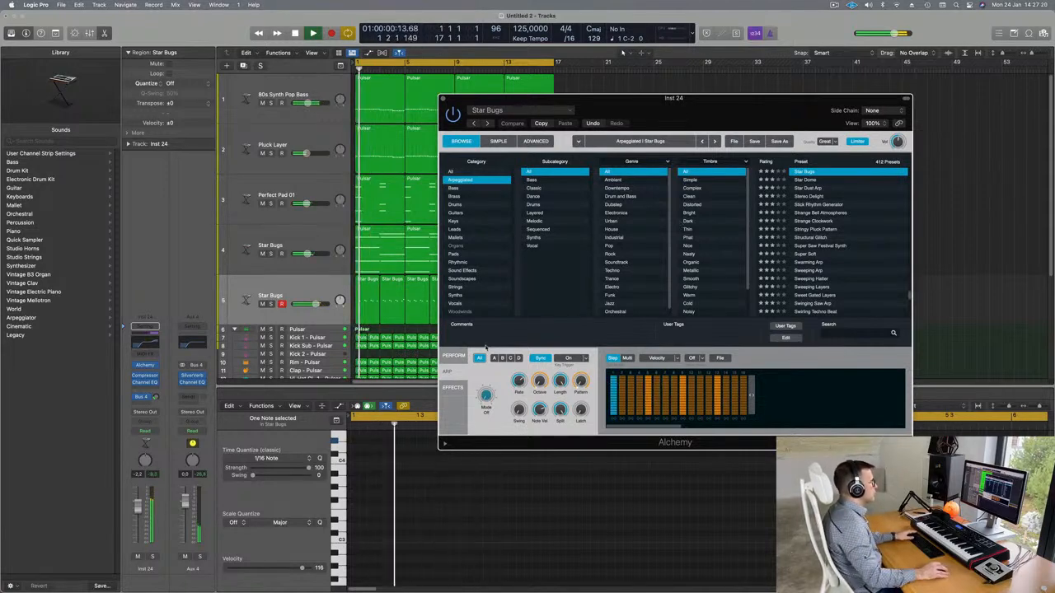
drag(156, 397, 156, 394)
key(space)
key(space)
key(space)
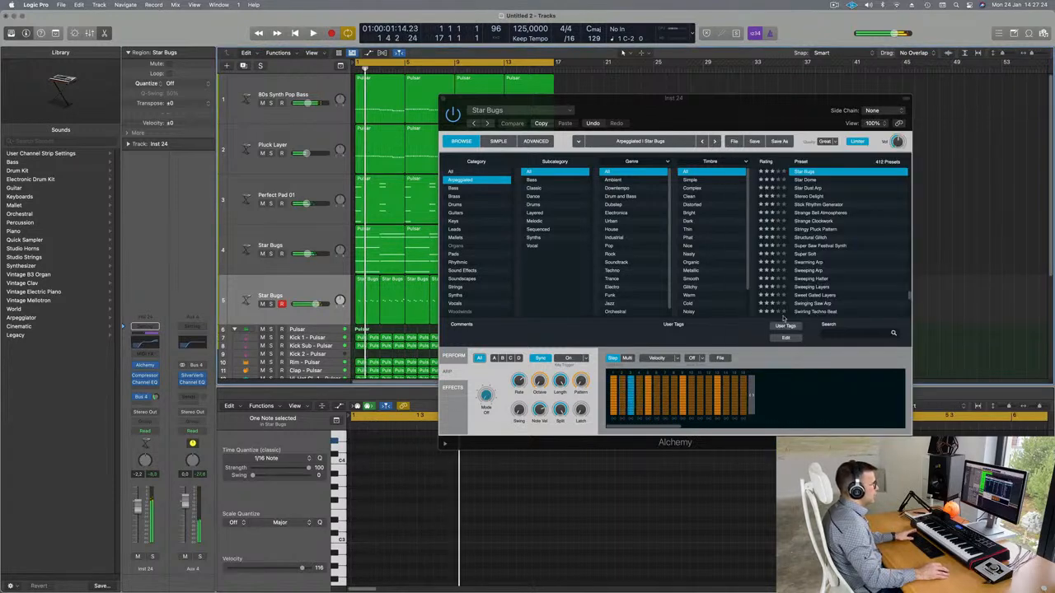
In the duplicate track's Channel EQ, reduce the 5200 Hz high shelf to +0.4 dB and raise the low cut to 800 Hz.
click(151, 342)
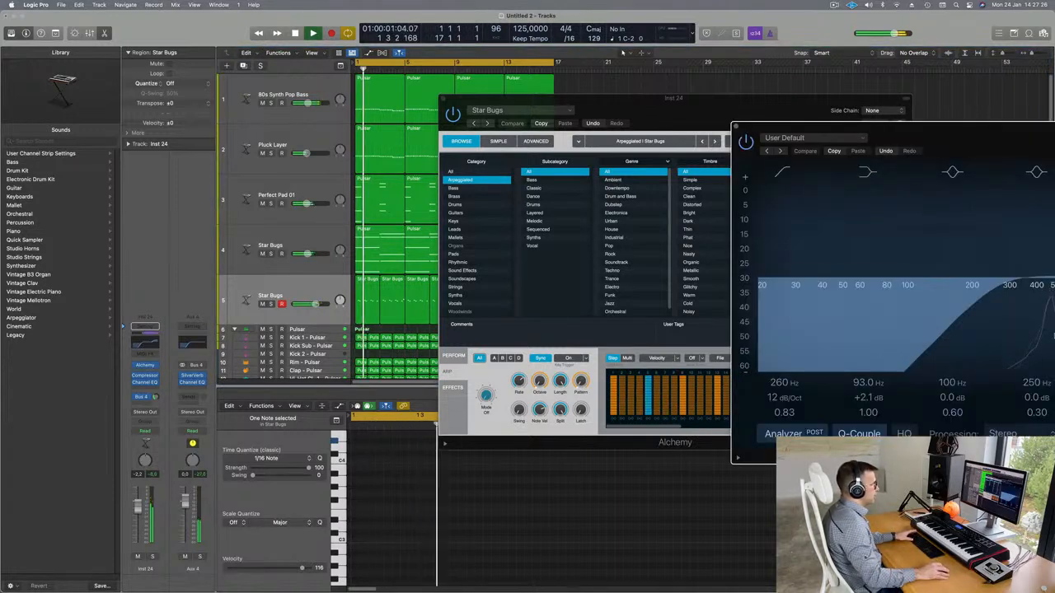
drag(1002, 128, 416, 129)
drag(690, 249, 691, 266)
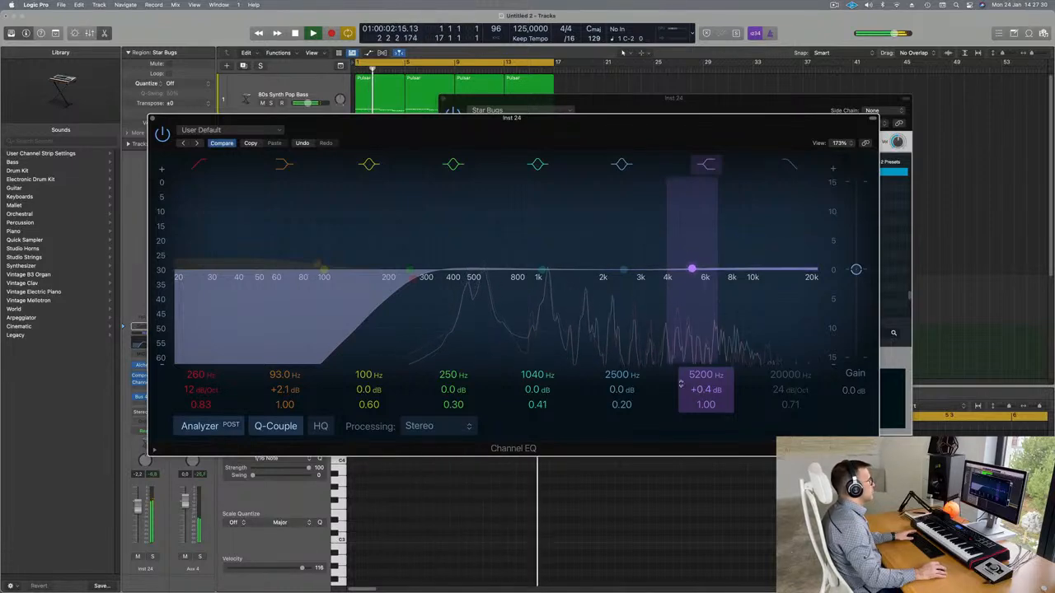
drag(418, 282, 521, 281)
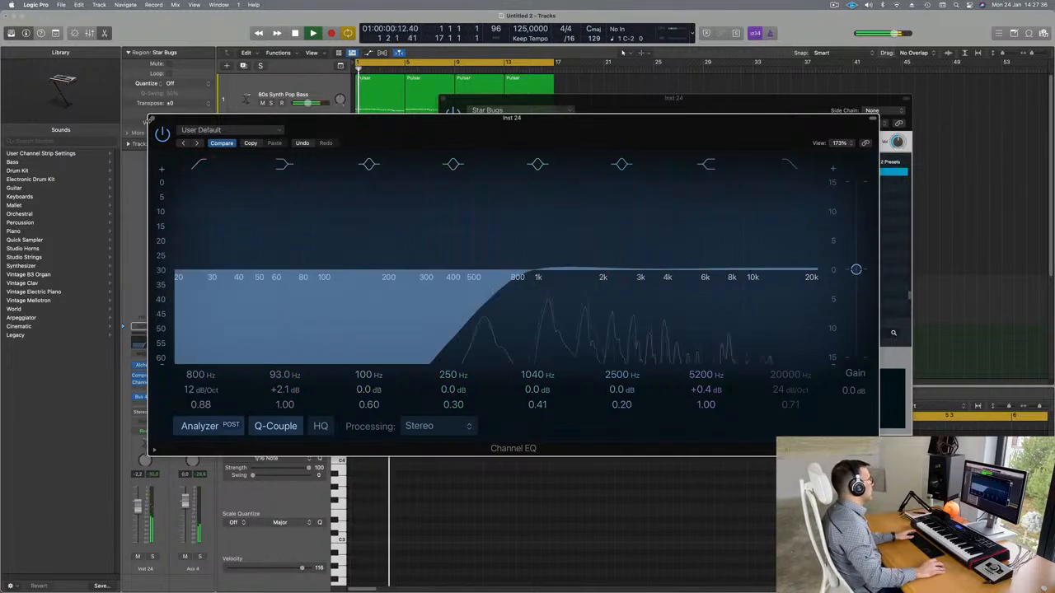
click(152, 119)
Audition Alchemy's performance snapshots, including Tremolo, Modulated, Drama Strings and Wash, and settle on Follower.
drag(705, 100, 683, 74)
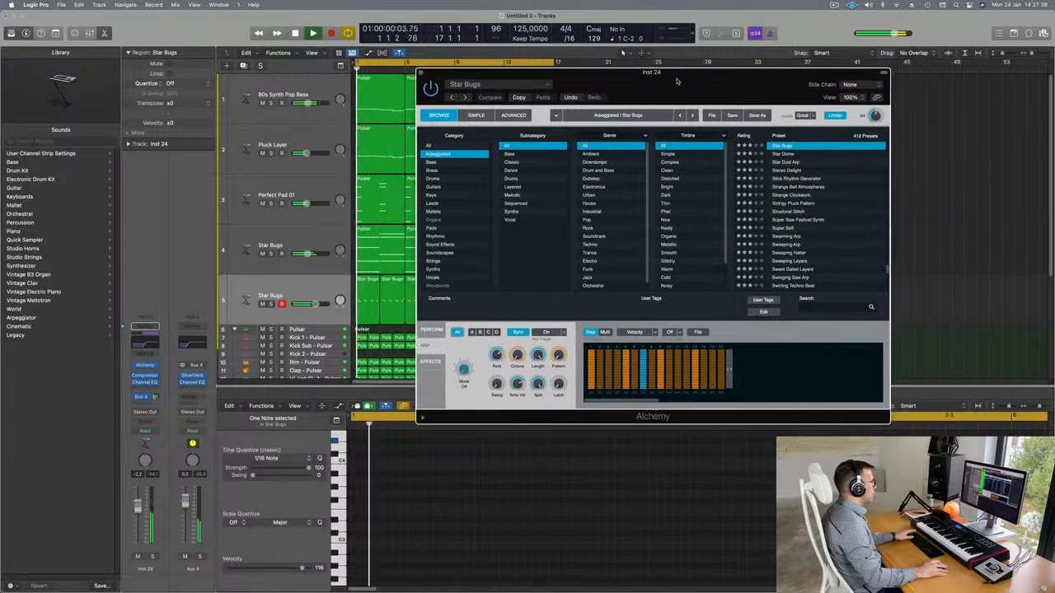
click(432, 330)
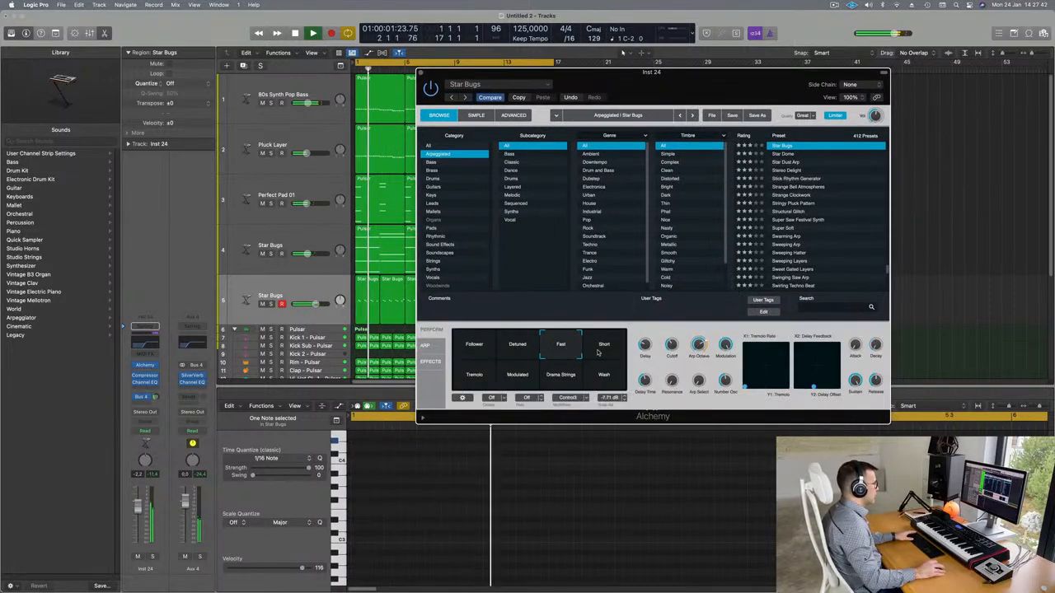
click(473, 382)
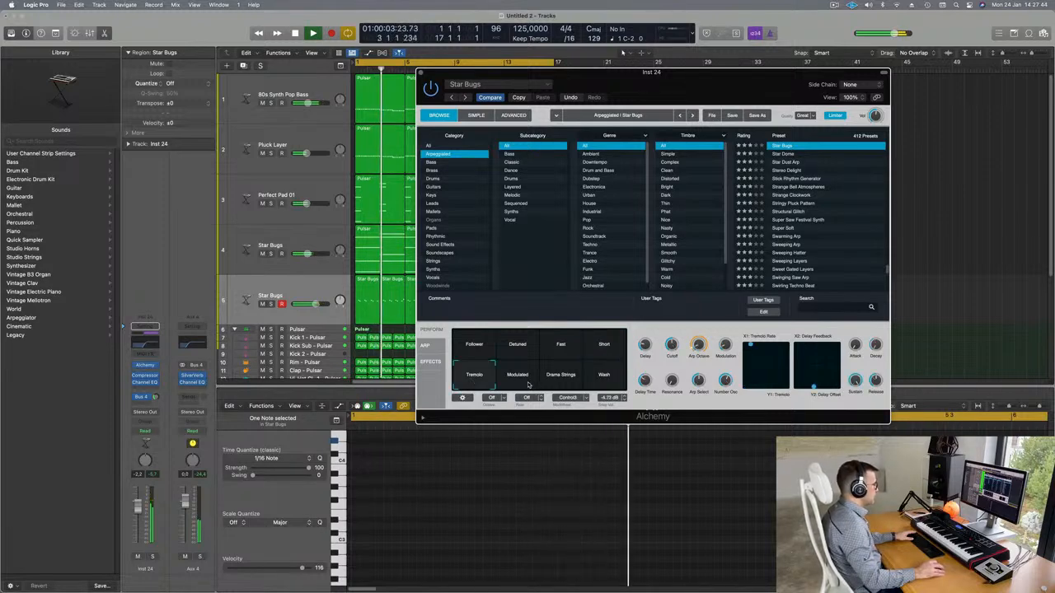
click(524, 383)
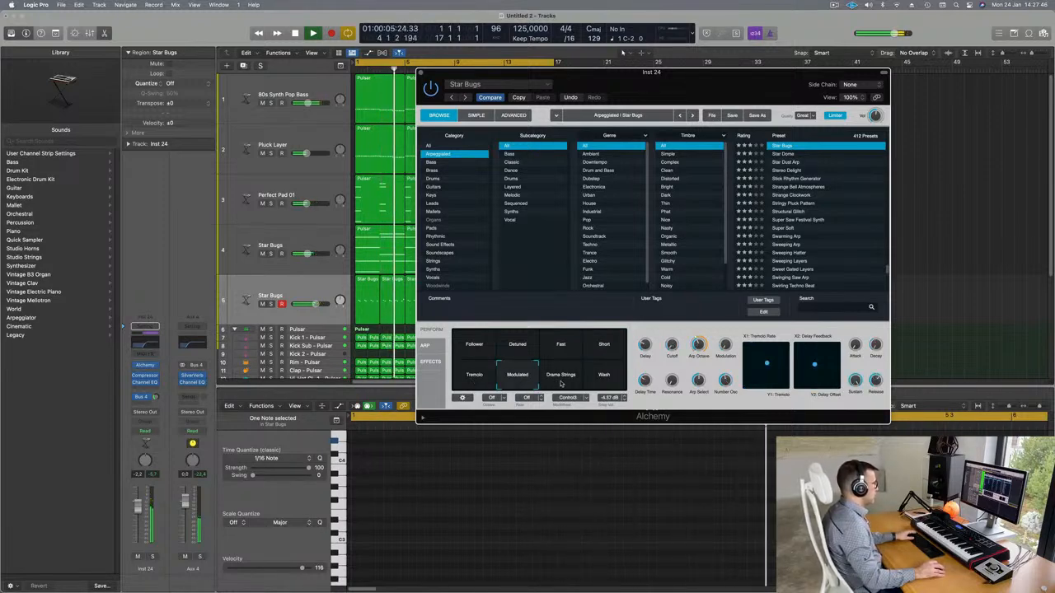
click(570, 386)
click(605, 384)
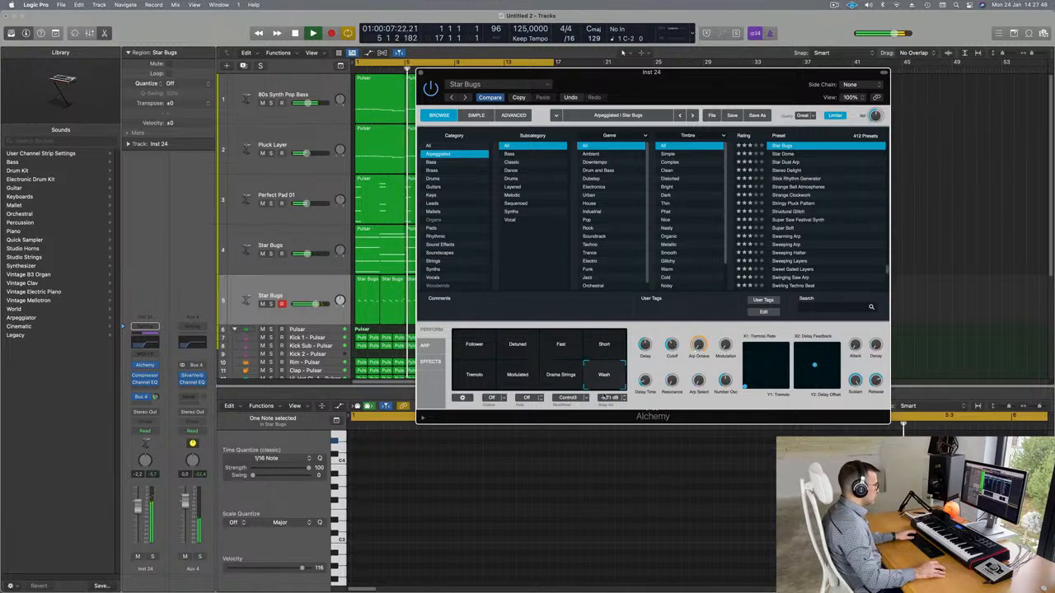
click(464, 347)
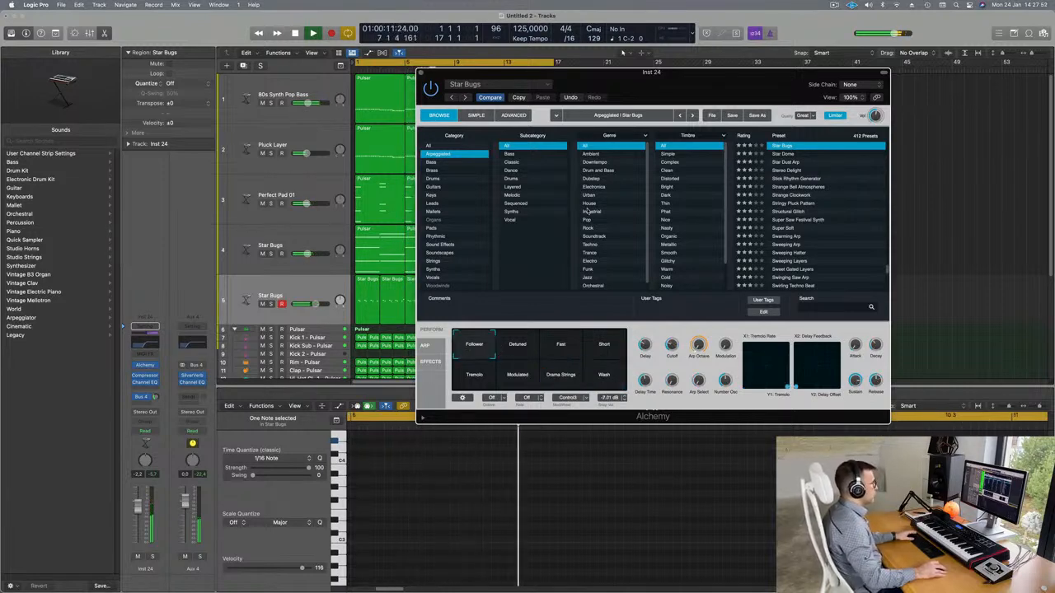
Lower the duplicate Star Bugs track's volume slightly and try Alchemy's Arp Octave control.
drag(668, 85, 652, 69)
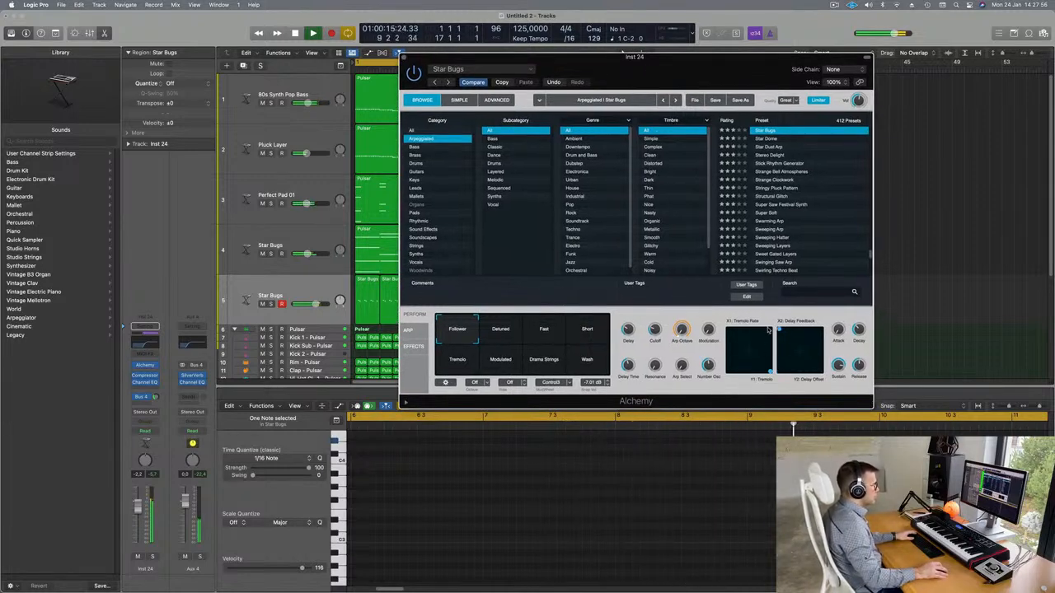
click(140, 509)
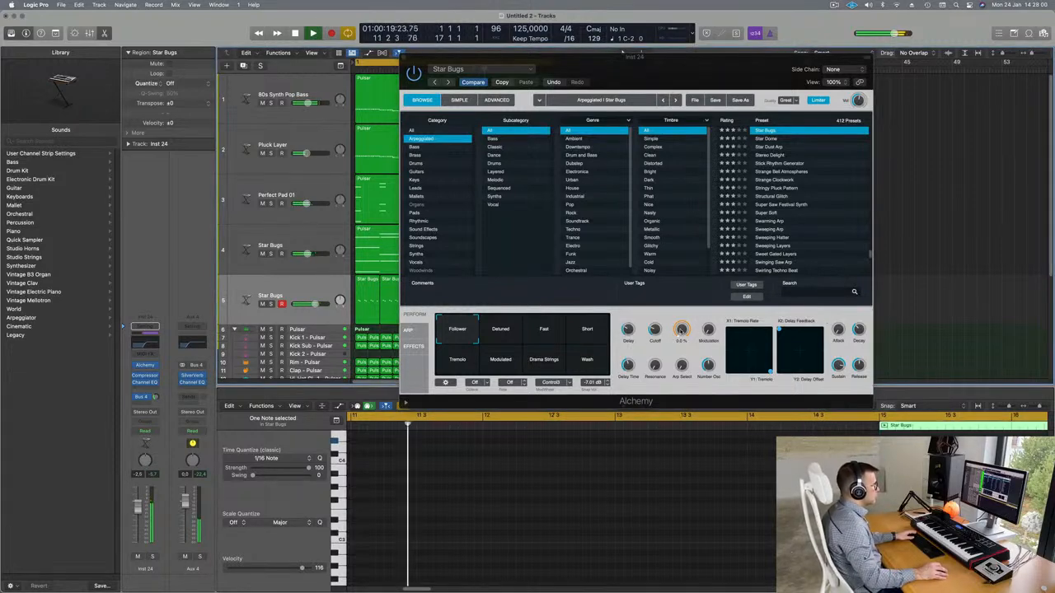
drag(682, 329, 681, 307)
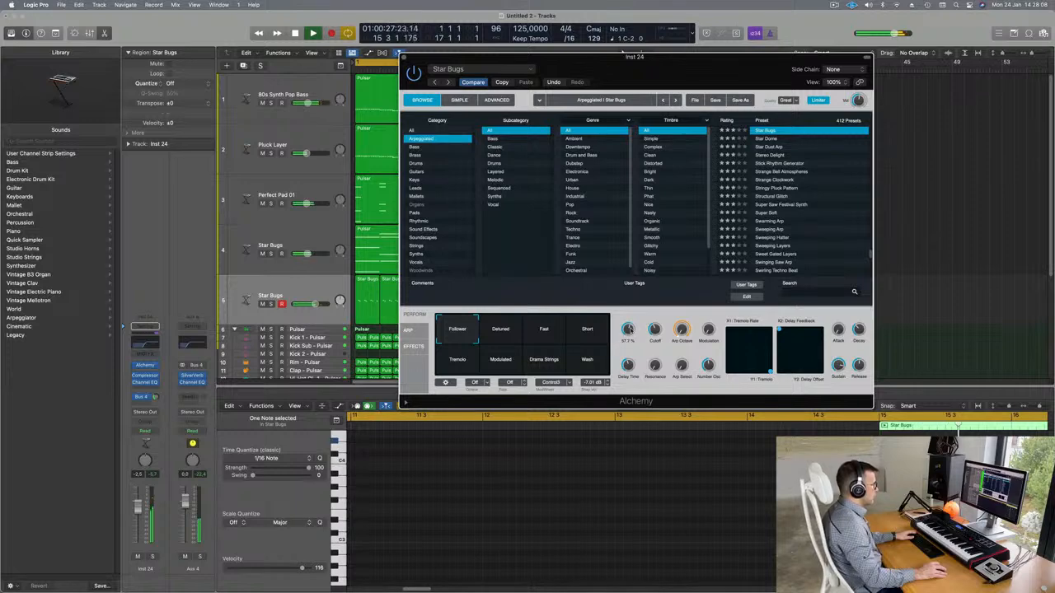
Move Alchemy's delay feedback pad handle to about the centre and fine-tune the Delay and Cutoff amounts.
drag(780, 330, 793, 352)
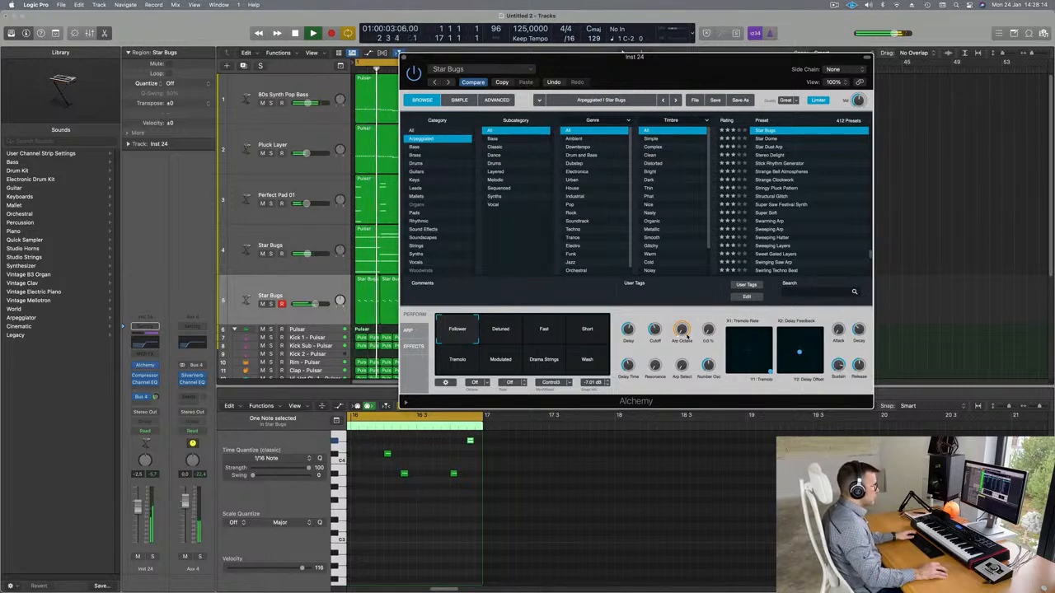
mouse_move(633, 330)
drag(633, 329, 629, 336)
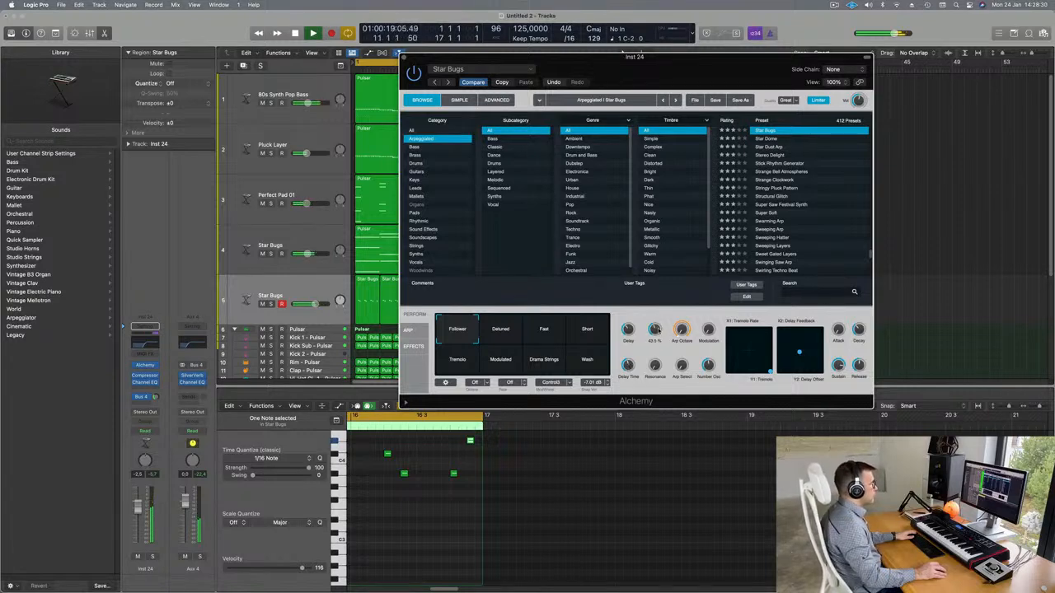
Lower the duplicate Star Bugs track's volume to -4.6 dB and fine-tune its Bus 4 send.
drag(696, 78, 869, 70)
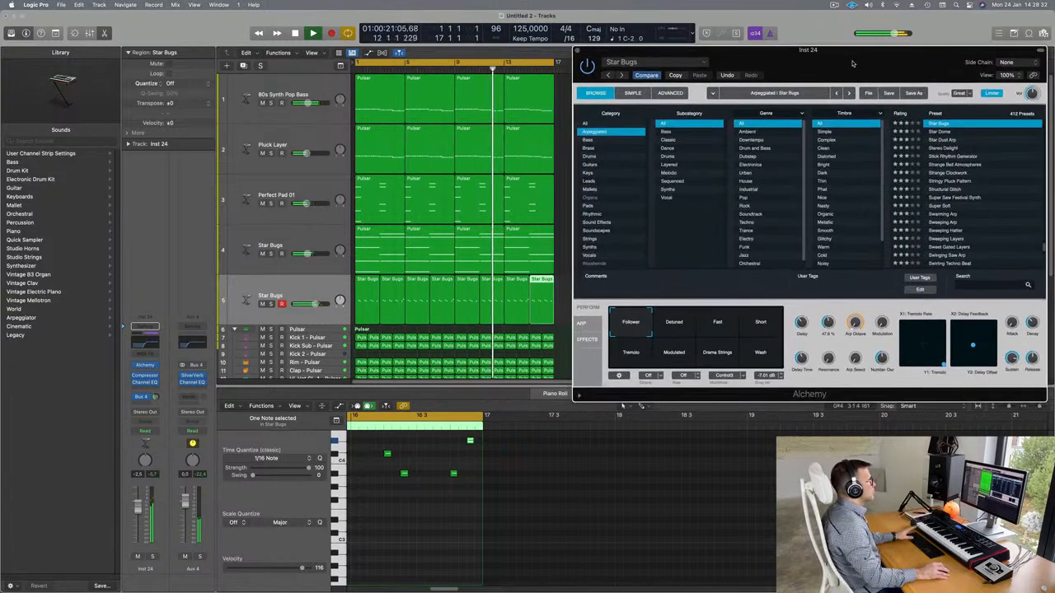
drag(138, 511, 138, 518)
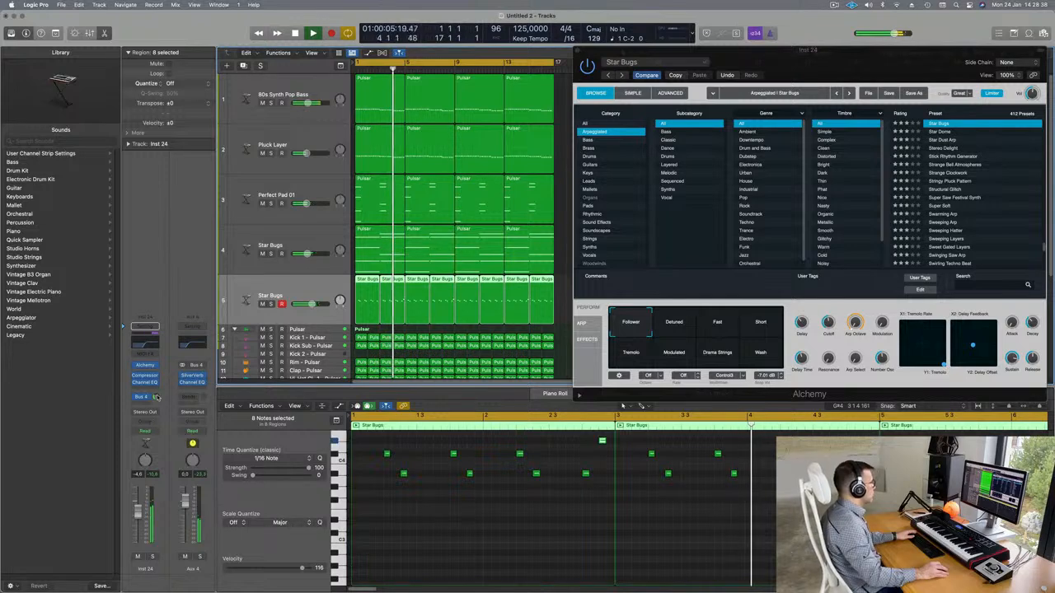
drag(156, 398, 156, 399)
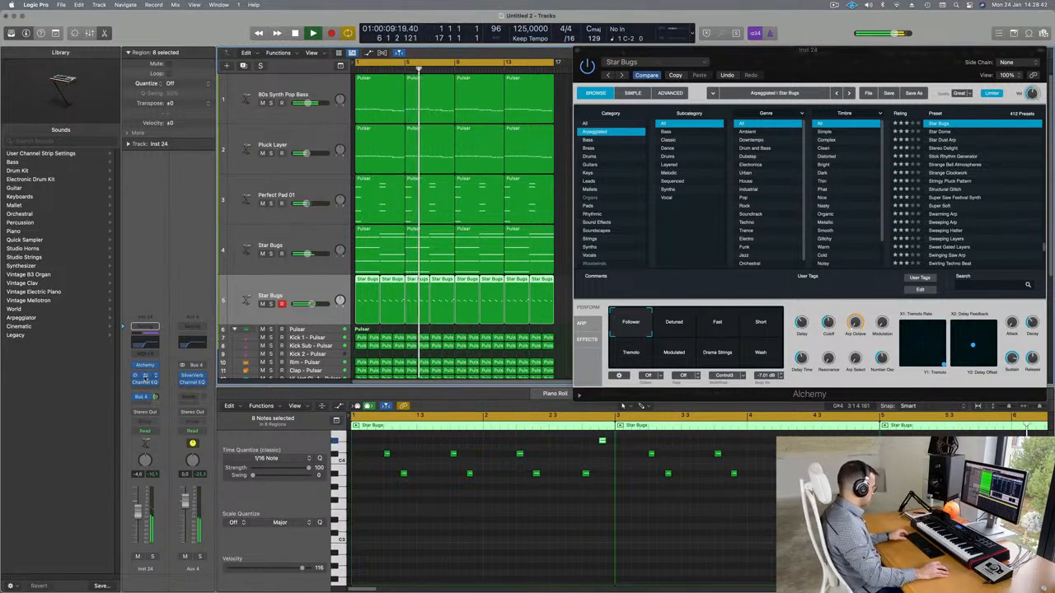
Copy the track's Compressor onto Aux 4 after its Channel EQ, set its output gain to +2.5 dB and clear the plug-in windows away.
drag(145, 378, 195, 385)
click(194, 382)
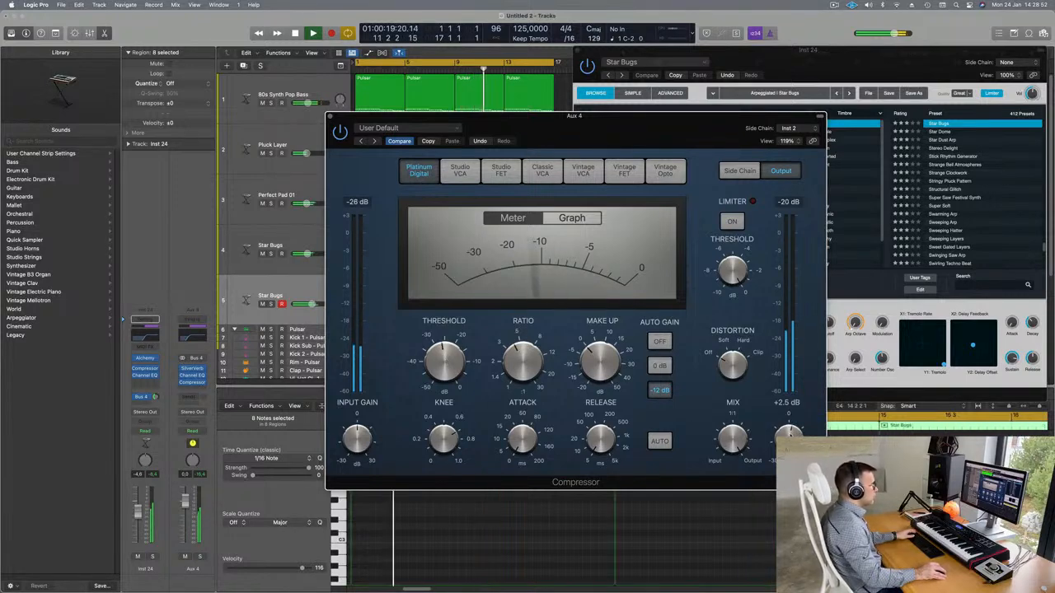
drag(330, 116, 361, 162)
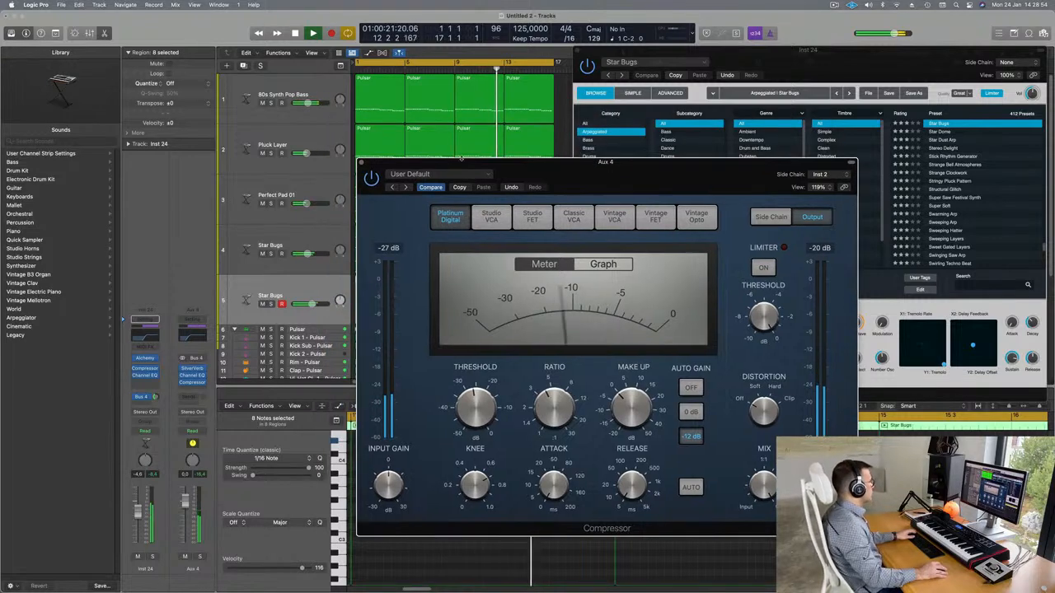
click(362, 162)
drag(769, 51, 556, 155)
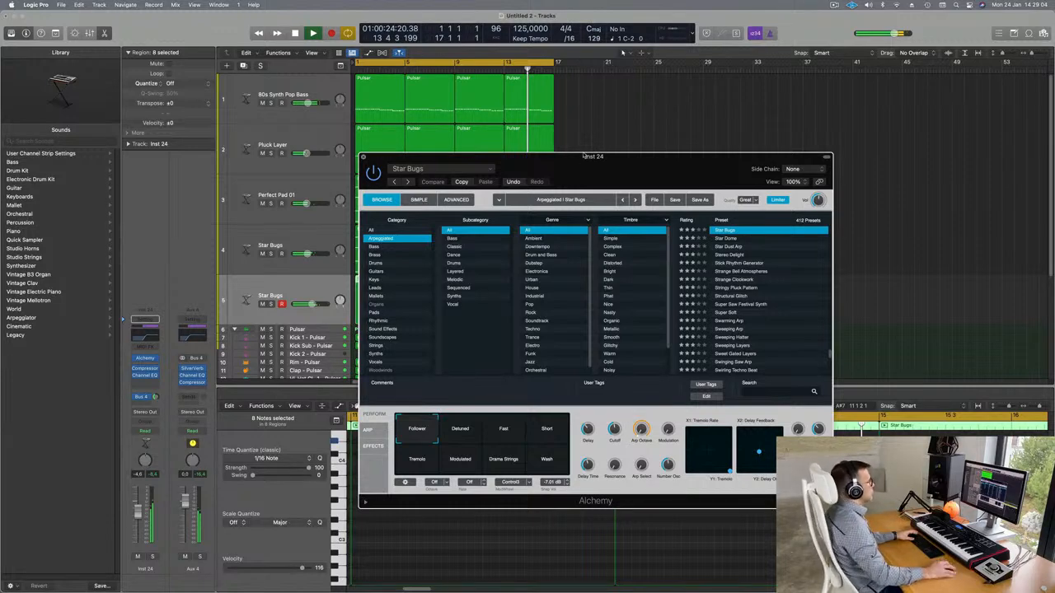
drag(606, 158, 881, 122)
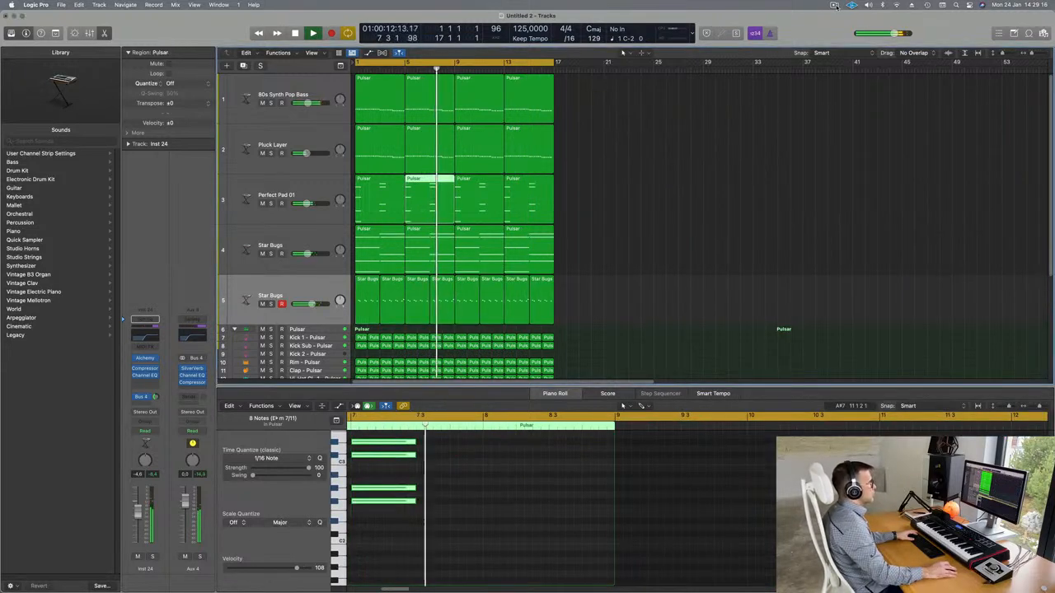
click(835, 5)
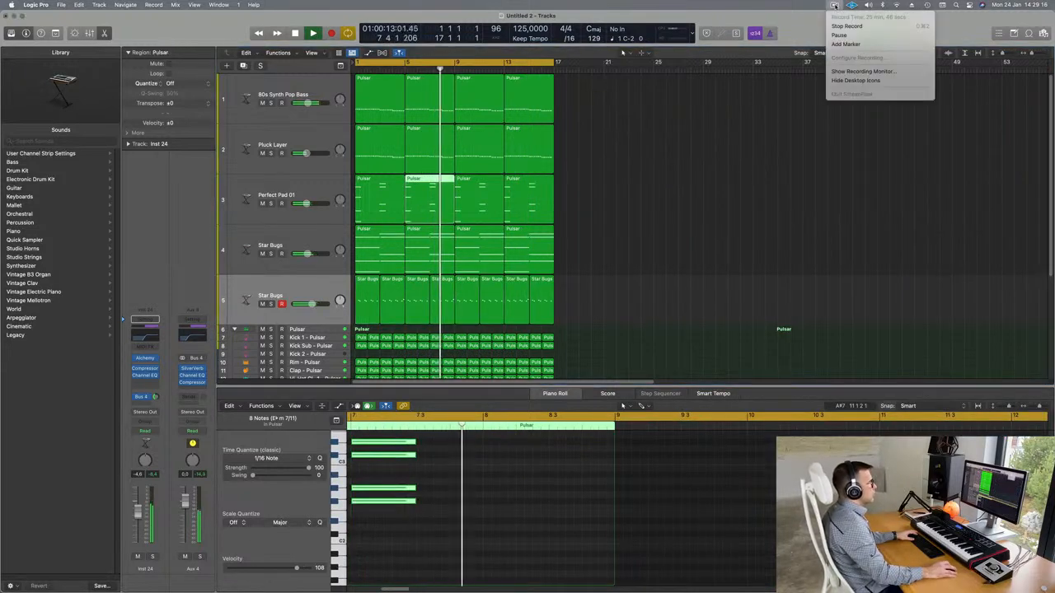
click(686, 120)
click(642, 178)
Lower the duplicate Star Bugs track's volume further and play the loop from the start.
key(space)
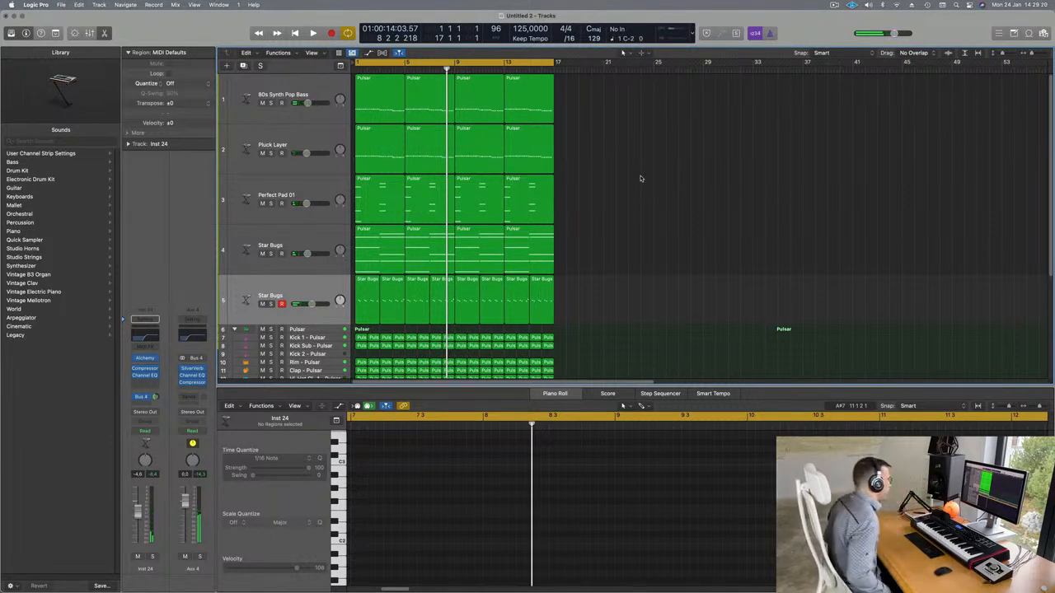
key(Return)
key(space)
key(space)
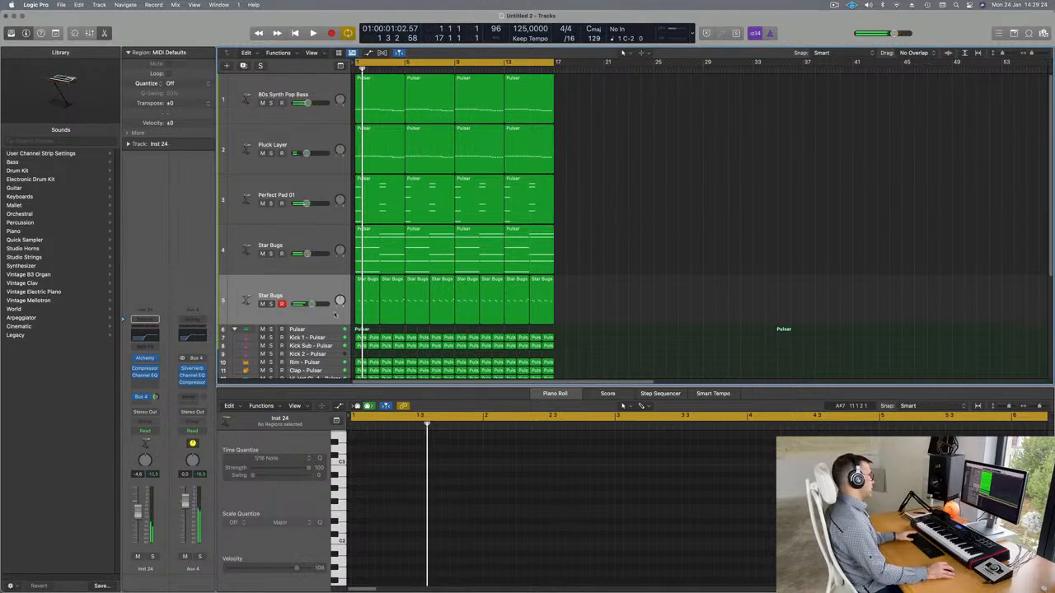
click(310, 288)
key(space)
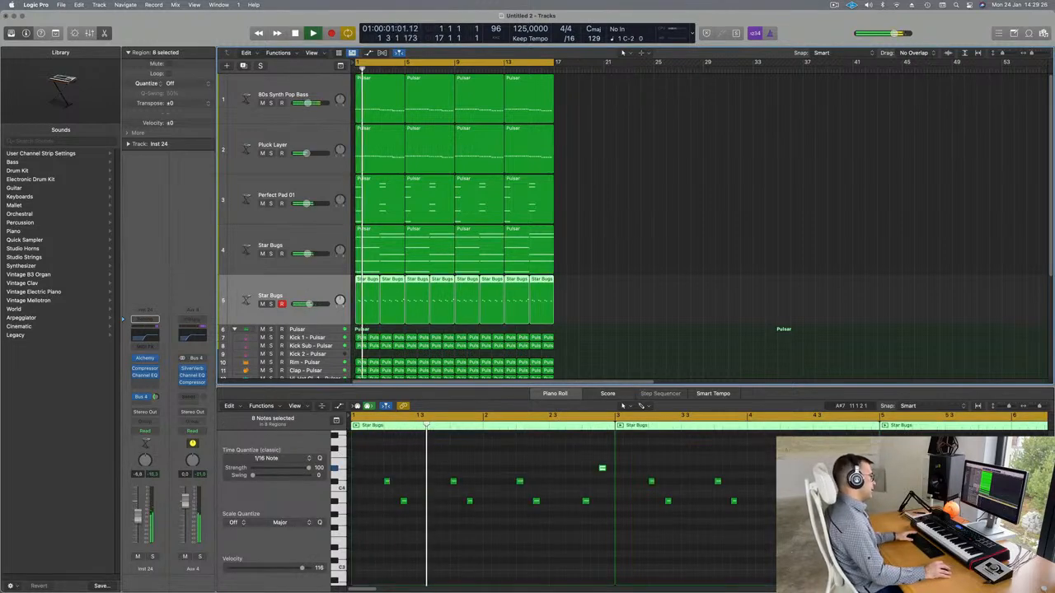
Stop playback and show the secondary time ruler in the Tracks area.
key(space)
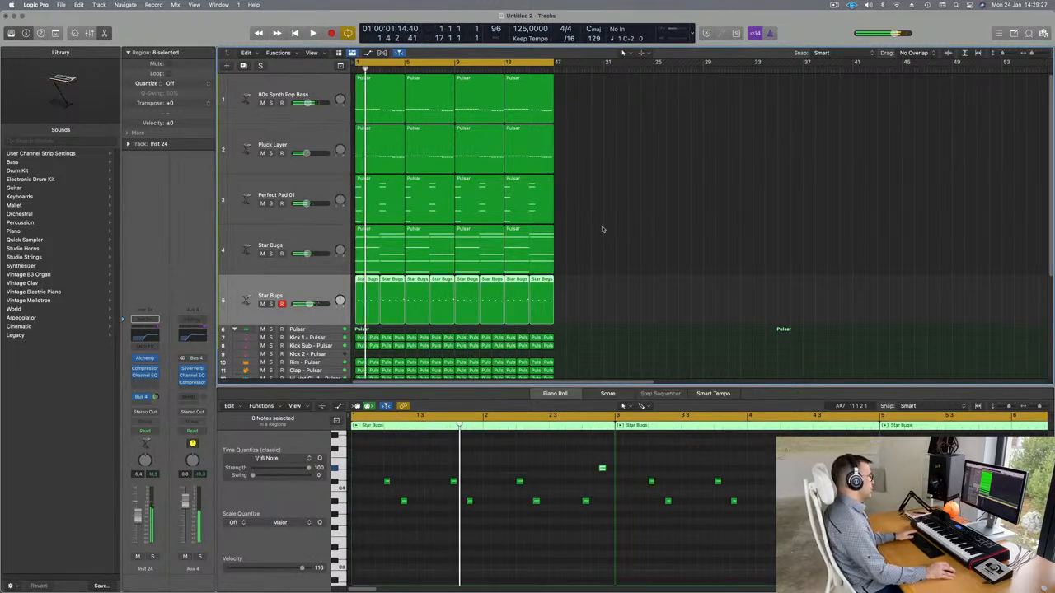
click(320, 54)
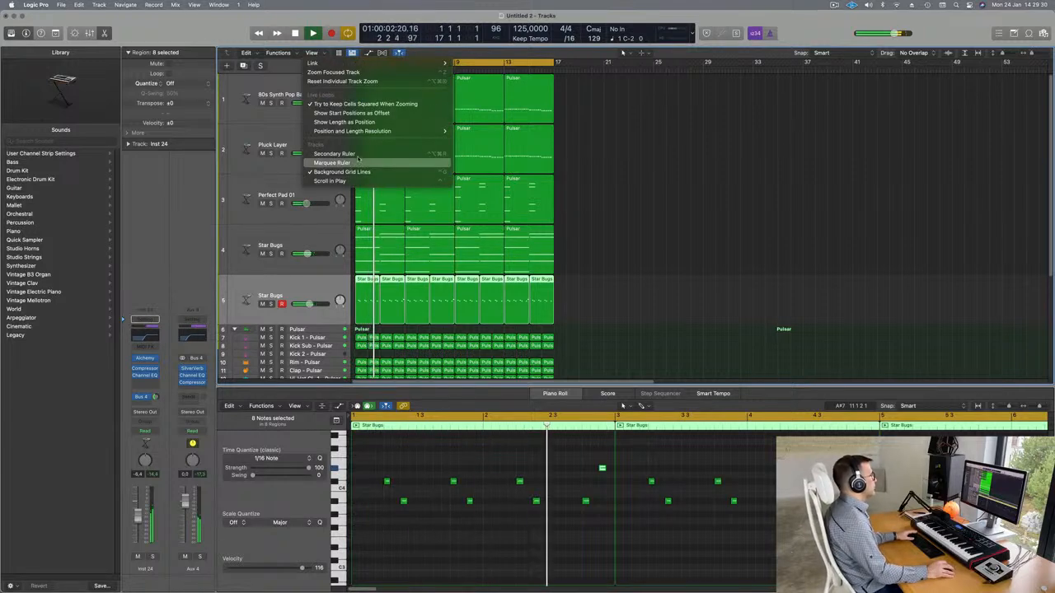
key(Return)
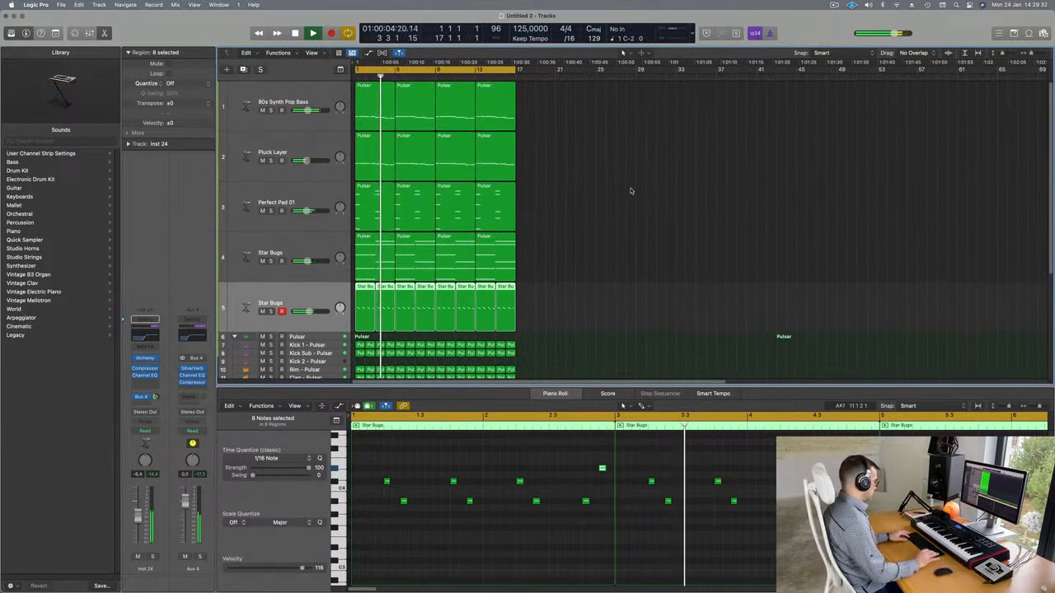
Repeat all regions of the 16-bar loop three times so the arrangement runs to bar 65, and return to the start.
key(super+a)
key(super+r)
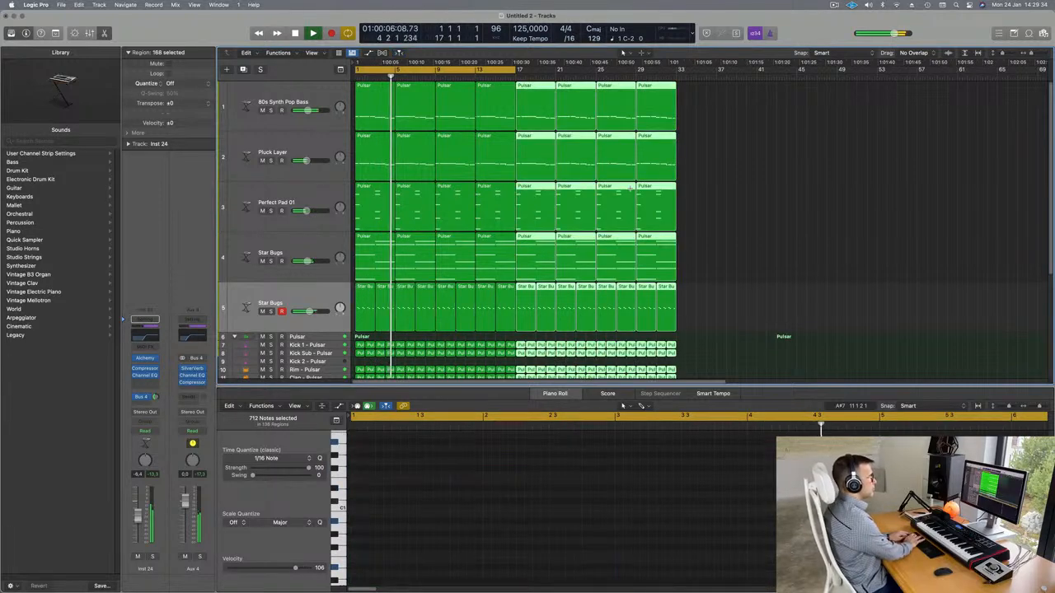
key(super+r)
key(super+r)
key(super+Left)
key(super+Left)
key(super+Left)
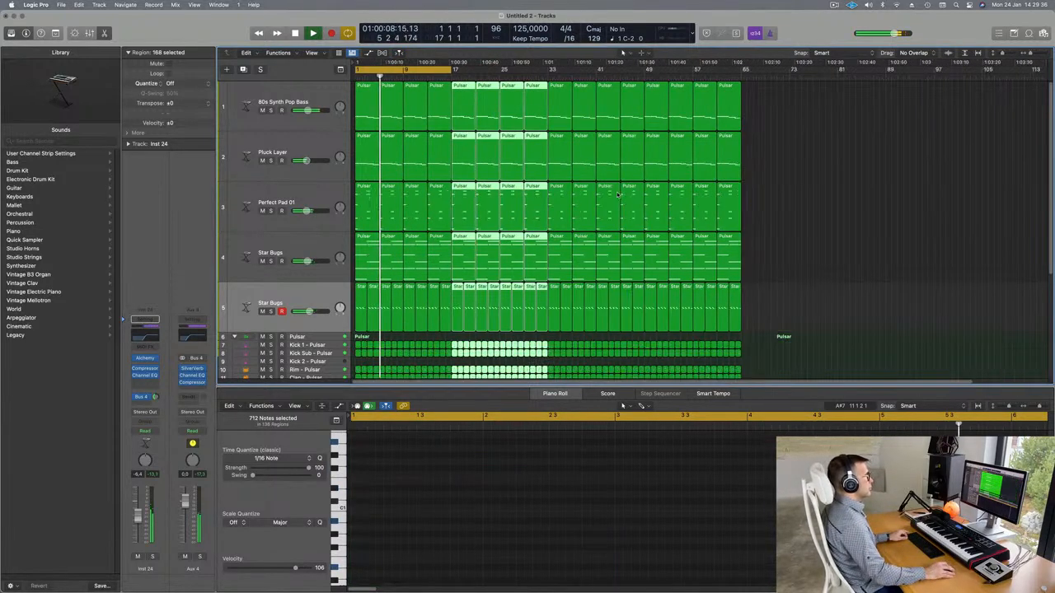
click(843, 214)
key(super+Right)
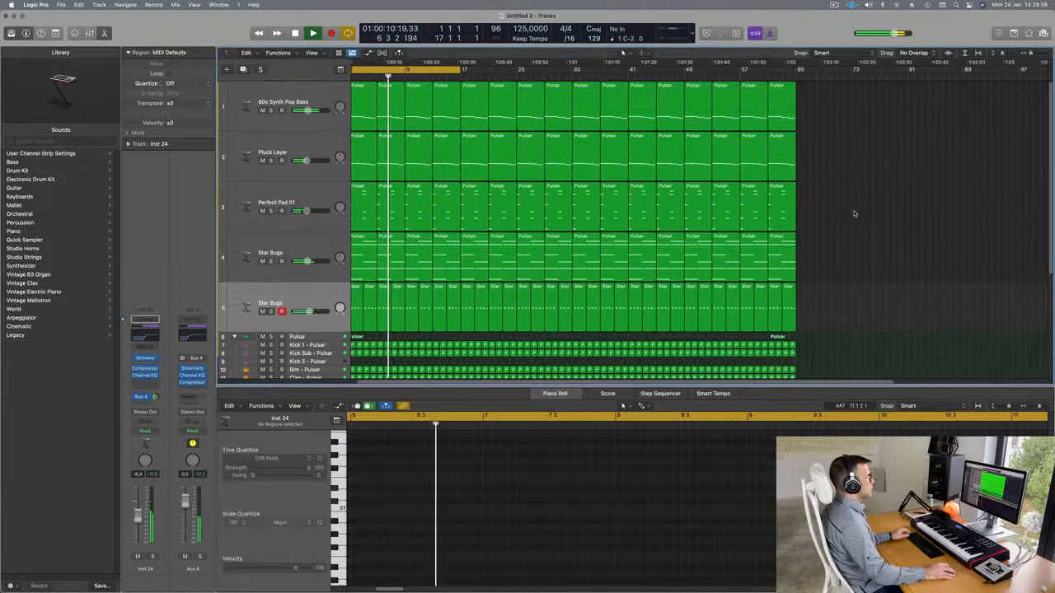
key(super+Left)
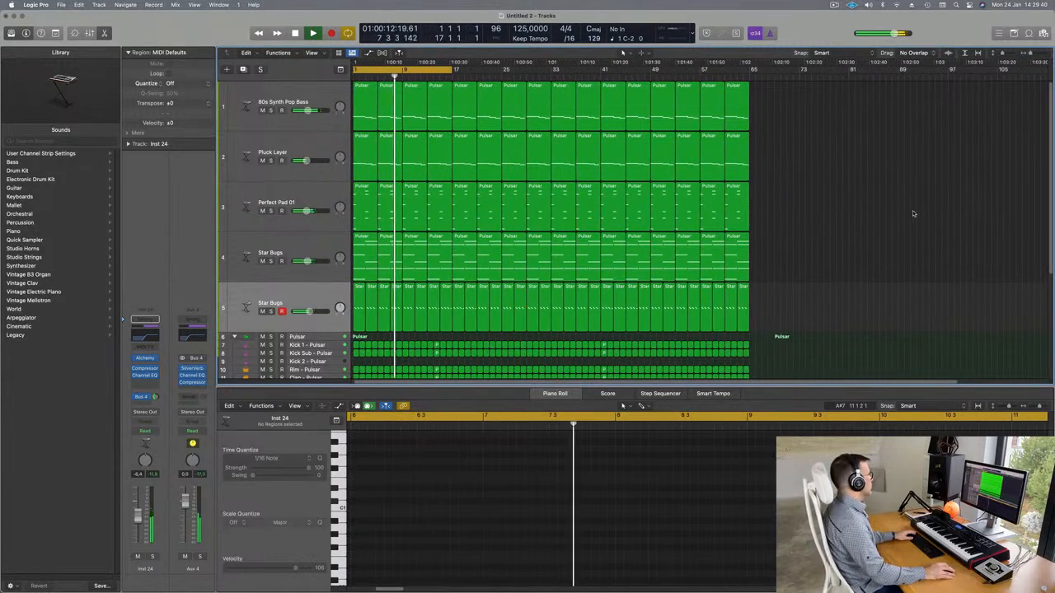
key(Return)
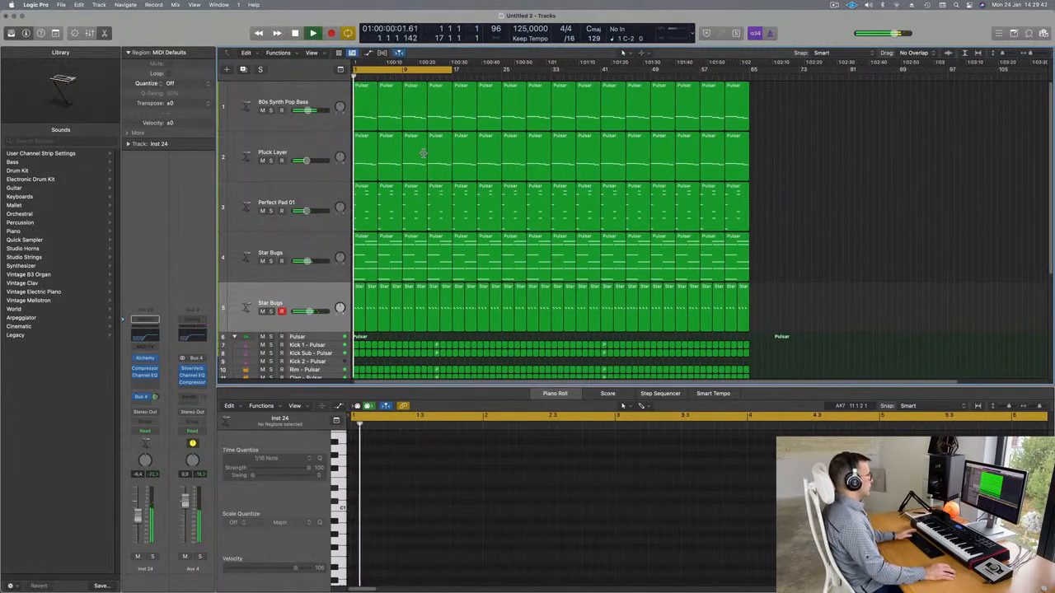
Delete the regions of both Star Bugs tracks in bars 1 to 16, checking the playback of the opening section.
scroll(416, 173, down, 2)
scroll(409, 195, up, 1)
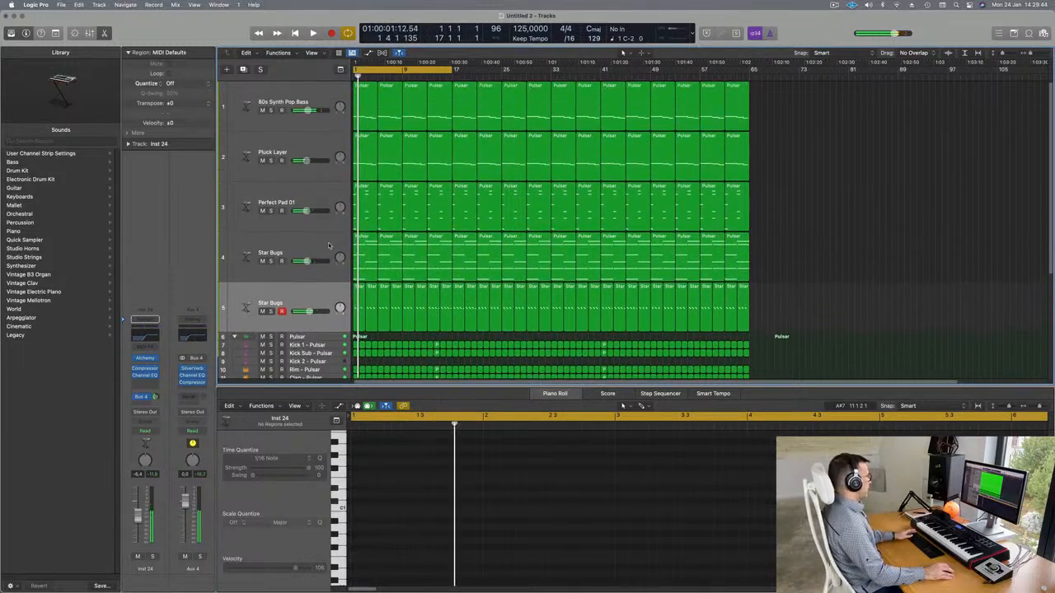
click(289, 256)
key(Return)
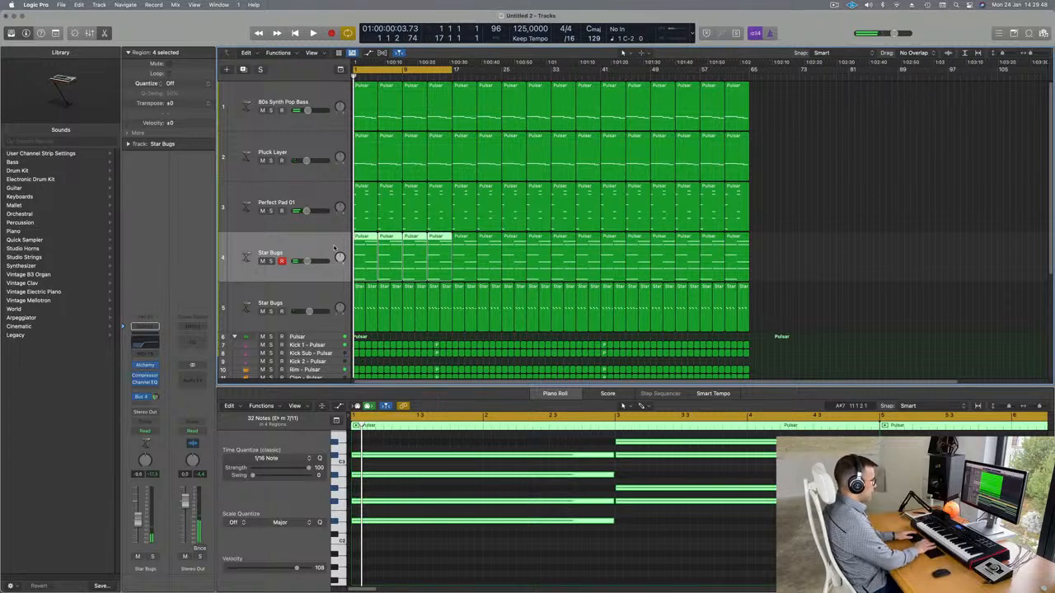
key(Delete)
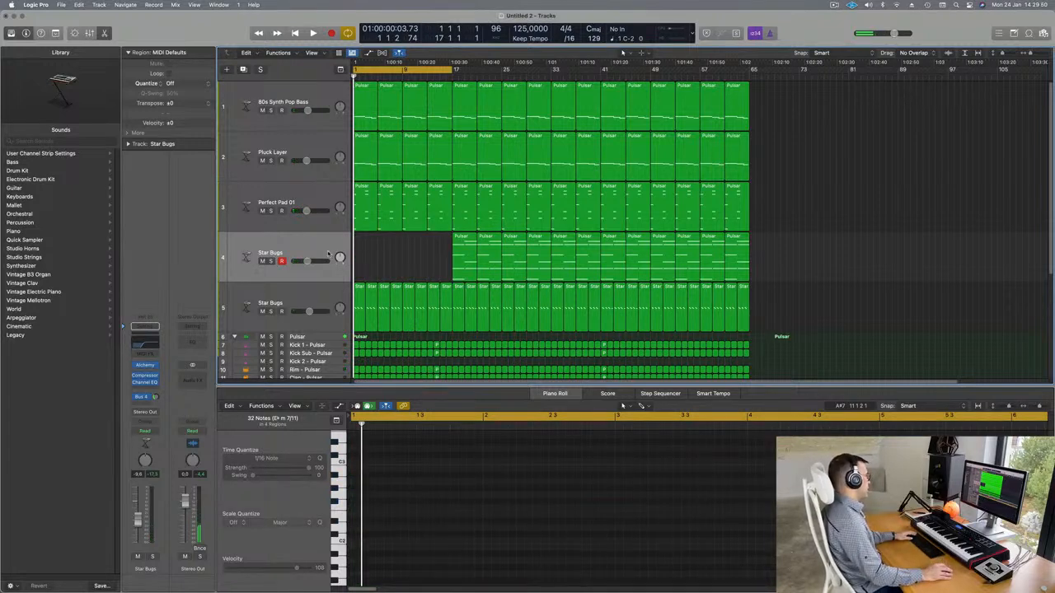
key(space)
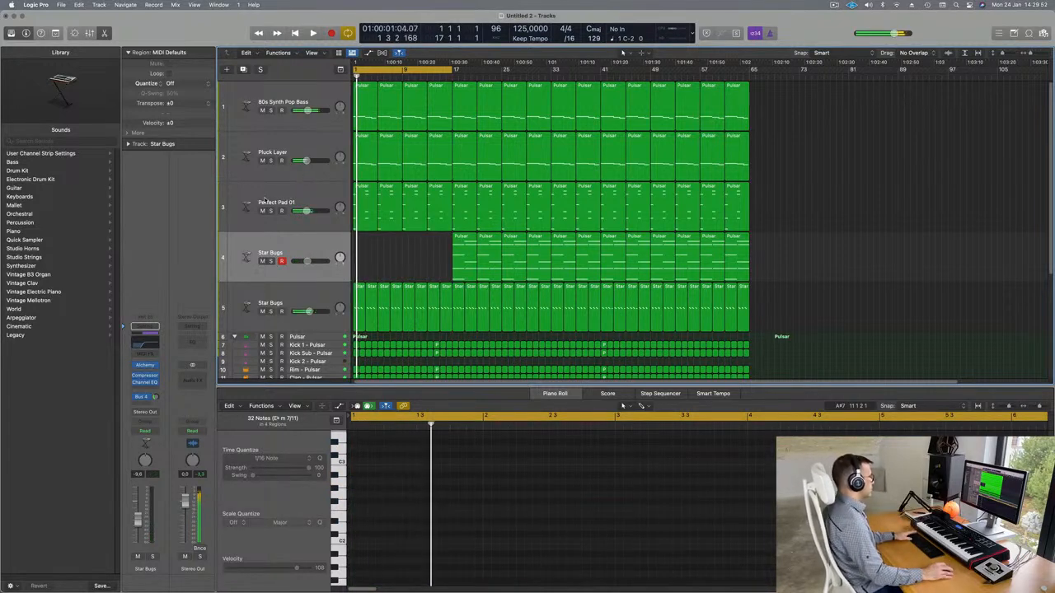
drag(365, 279, 446, 303)
key(Delete)
key(space)
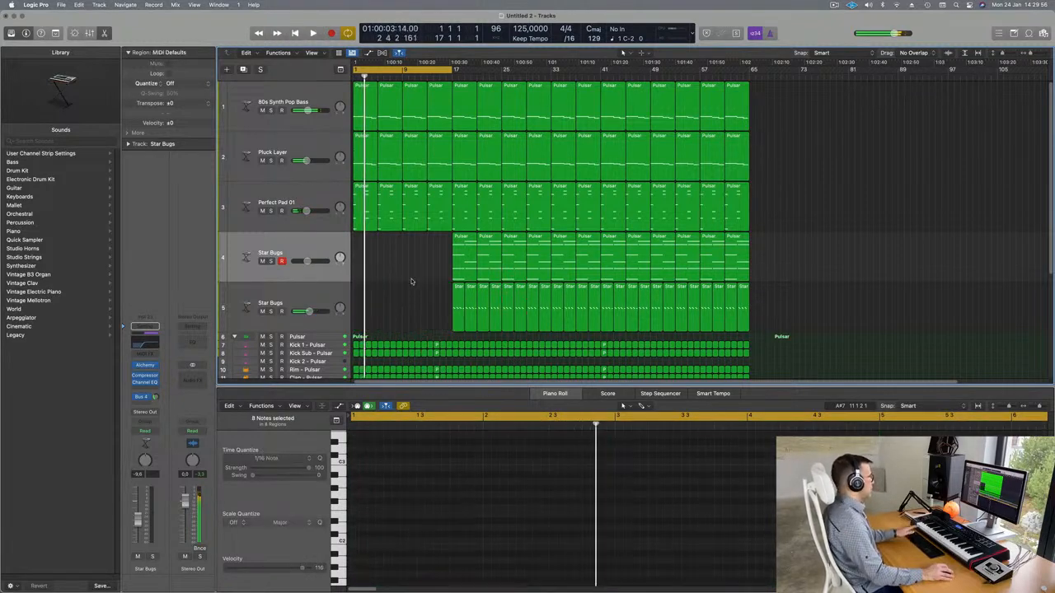
Mute the Pluck Layer track and play the opening section without it.
click(301, 144)
click(263, 161)
key(space)
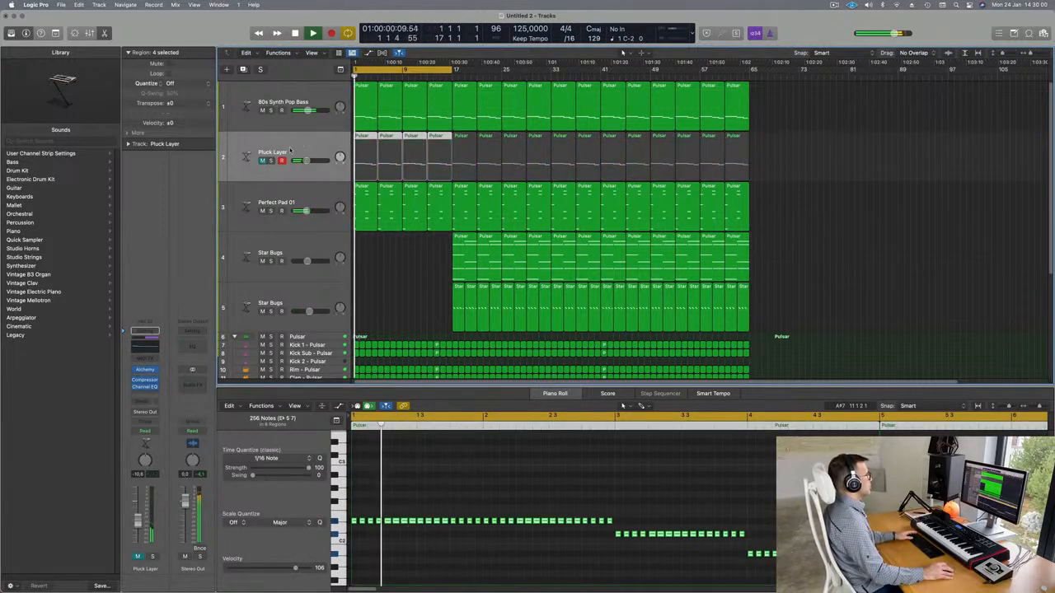
click(383, 258)
key(space)
Delete the Pluck Layer's four regions in bars 1 to 16 and unmute the track.
click(368, 144)
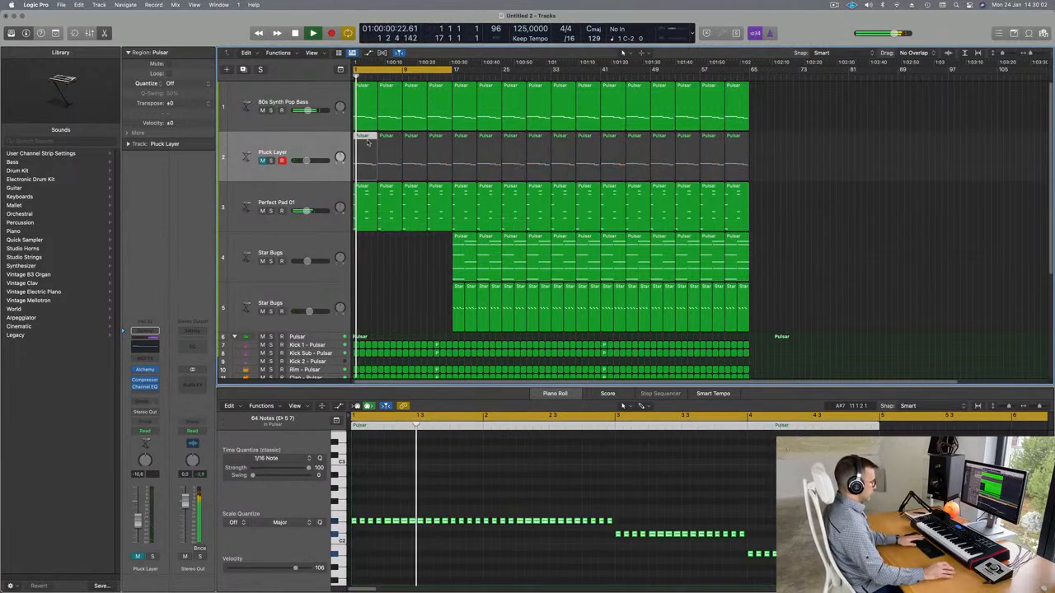
key(Delete)
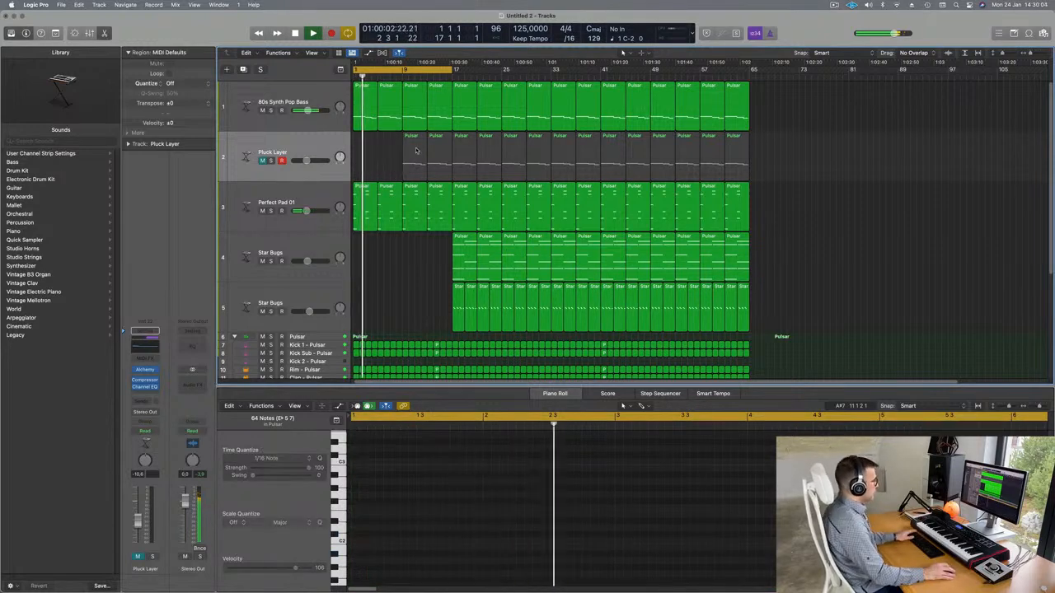
click(410, 142)
key(Delete)
click(437, 144)
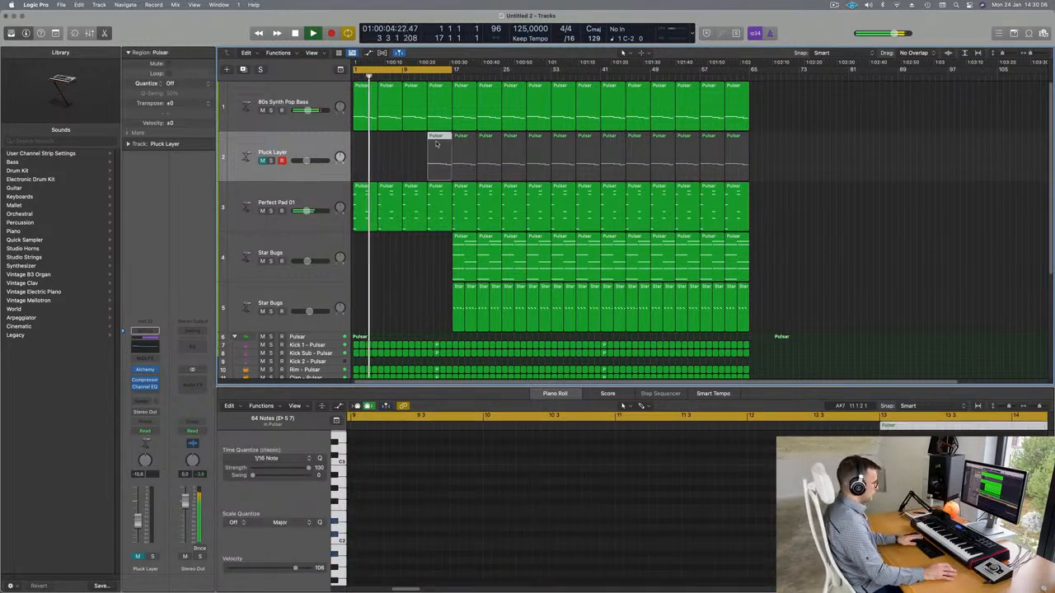
key(Delete)
key(space)
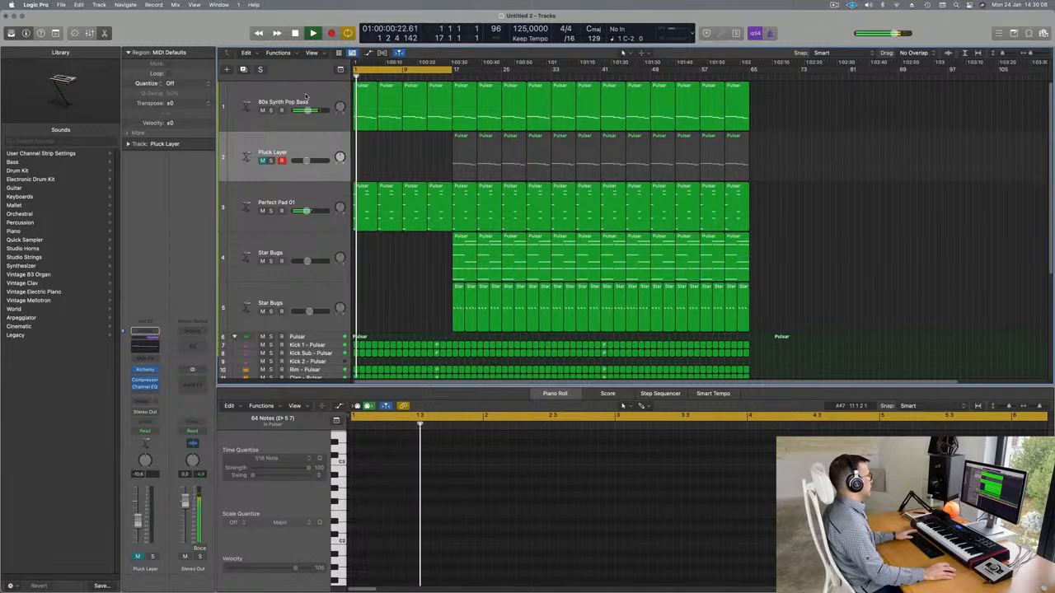
click(306, 96)
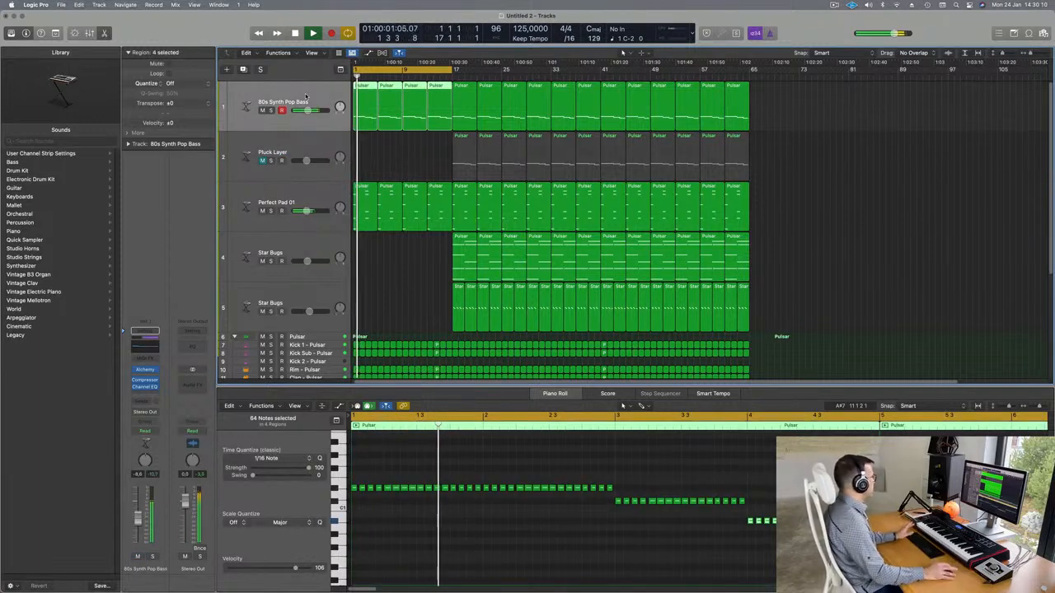
click(262, 161)
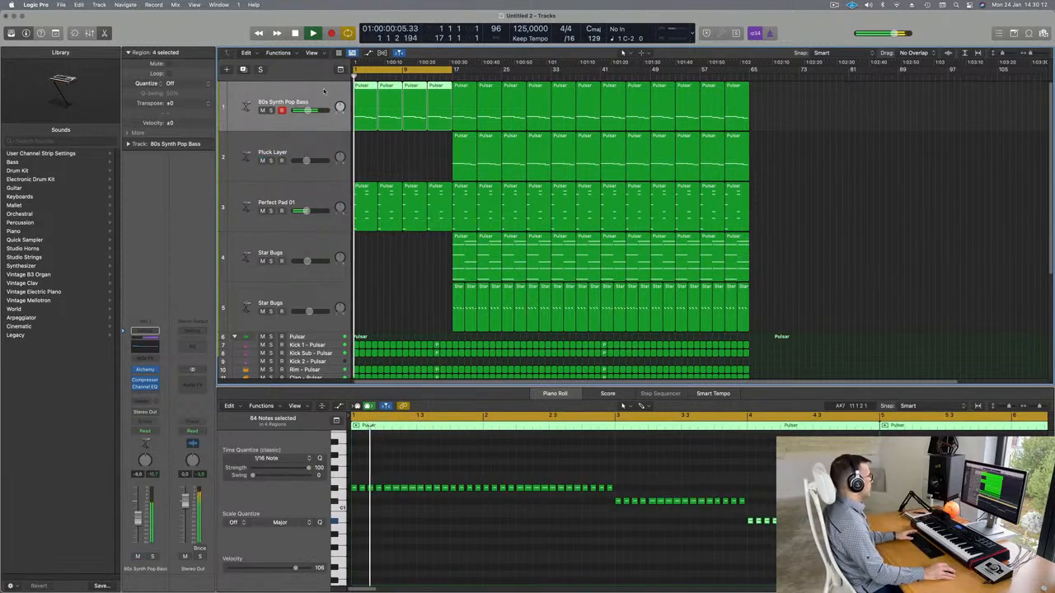
Set the 80s Synth Pop Bass track's automation mode to Touch and record a movement of Alchemy's Cutoff during playback.
click(147, 431)
click(151, 442)
key(space)
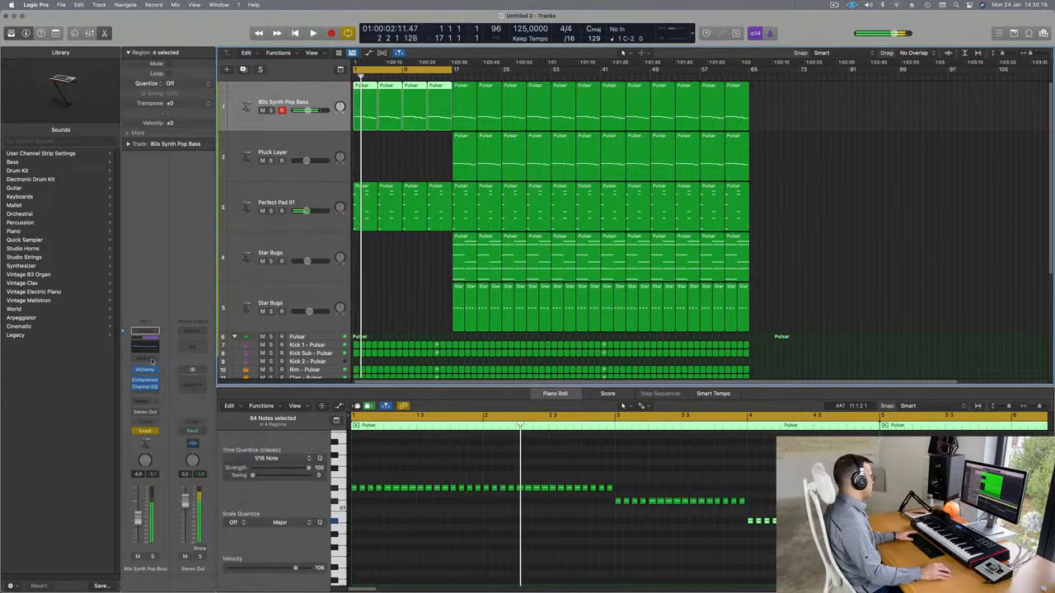
click(144, 371)
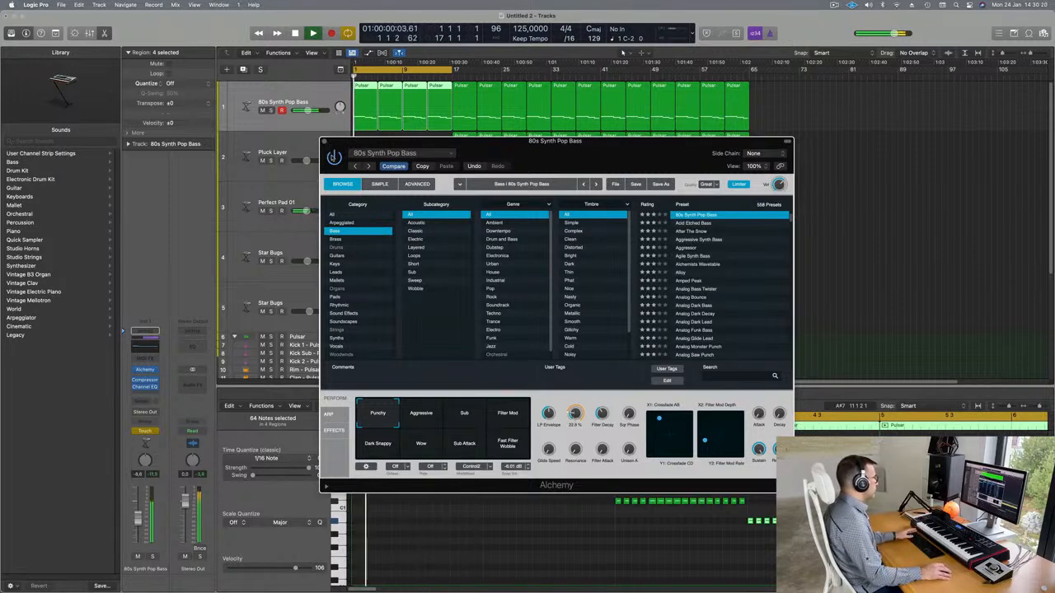
click(325, 142)
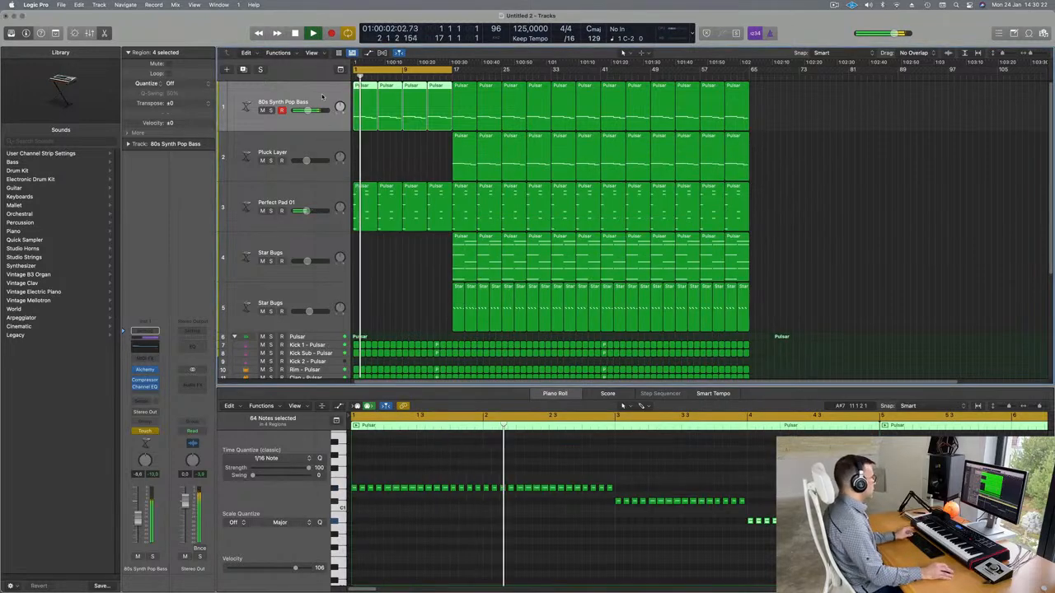
Show track automation, set the 80s Synth Pop Bass track back to Read and display its Alchemy Cutoff curve.
key(a)
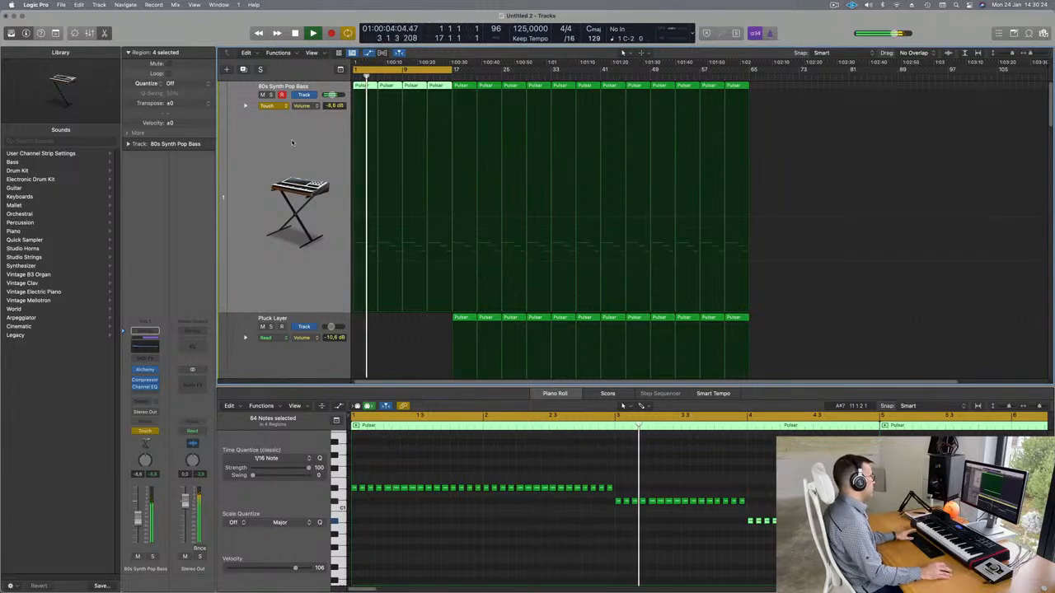
click(271, 106)
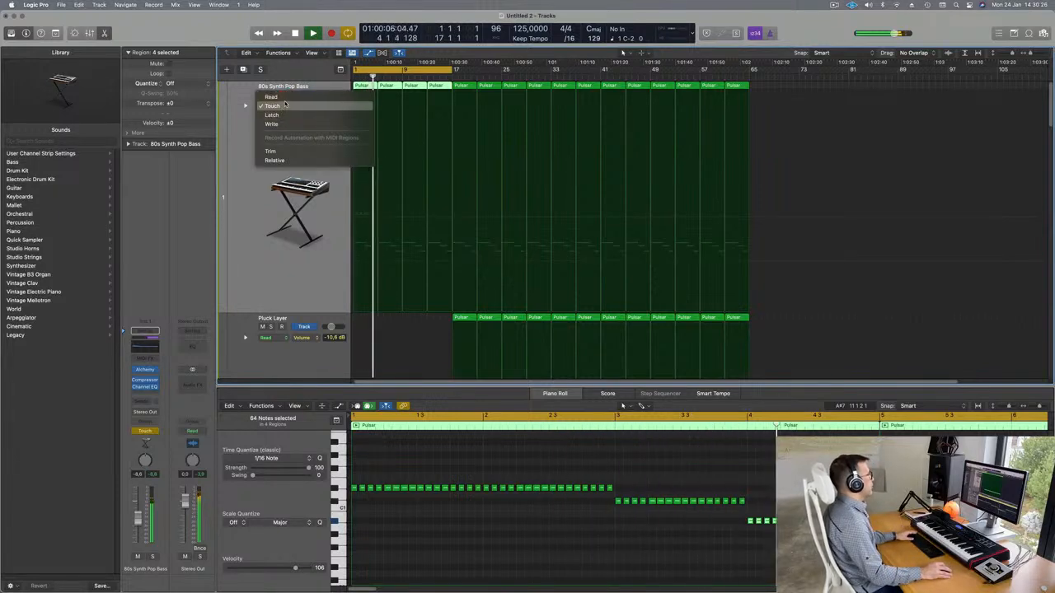
click(280, 97)
click(306, 107)
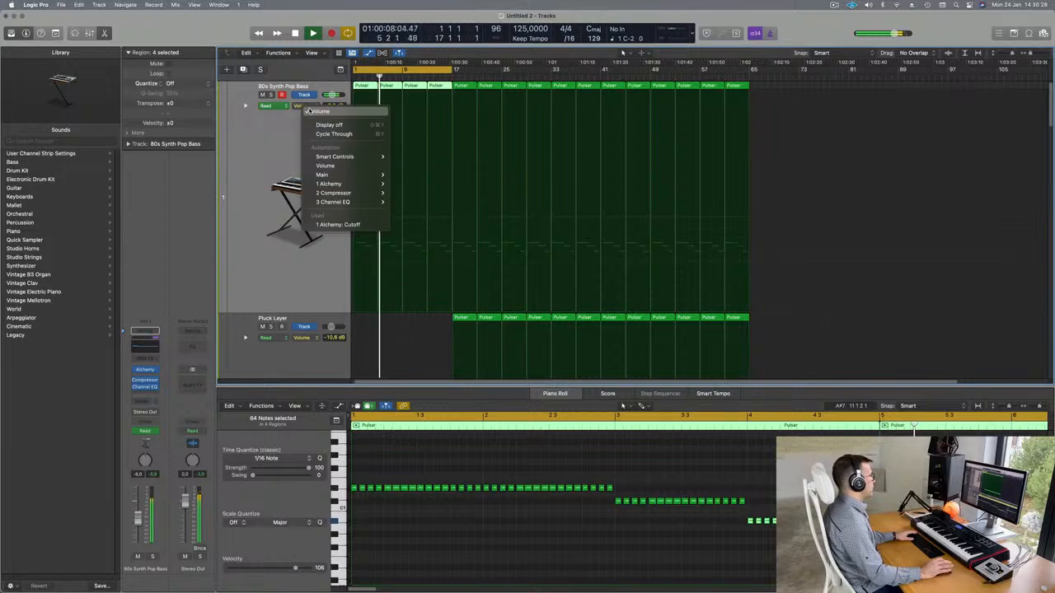
click(340, 225)
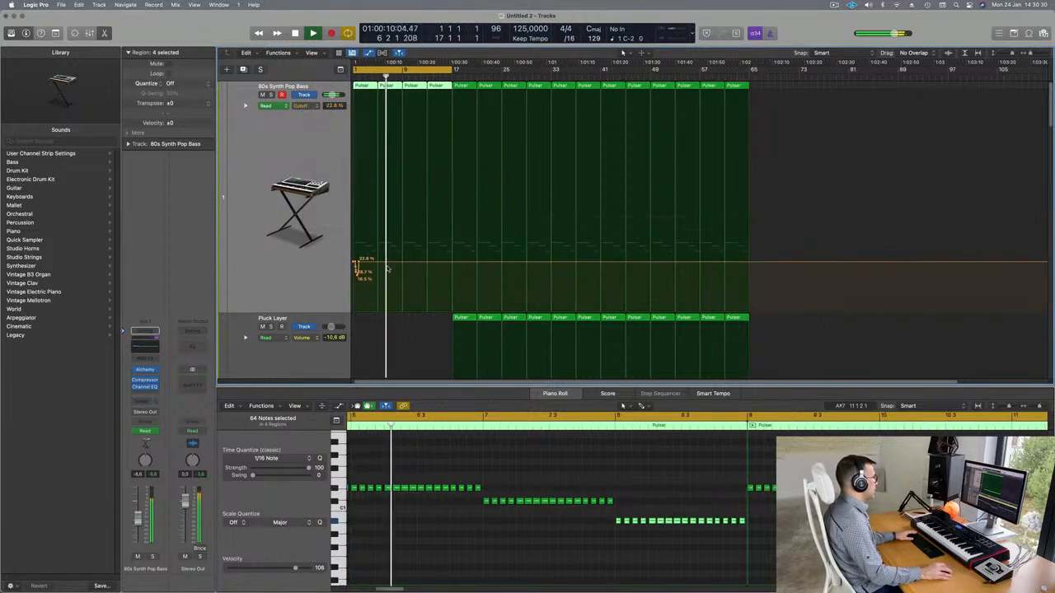
Replace the recorded Cutoff fluctuations with a ramp rising from about 21% at the start to 25.4% near bar 9.
drag(359, 262, 353, 262)
key(Return)
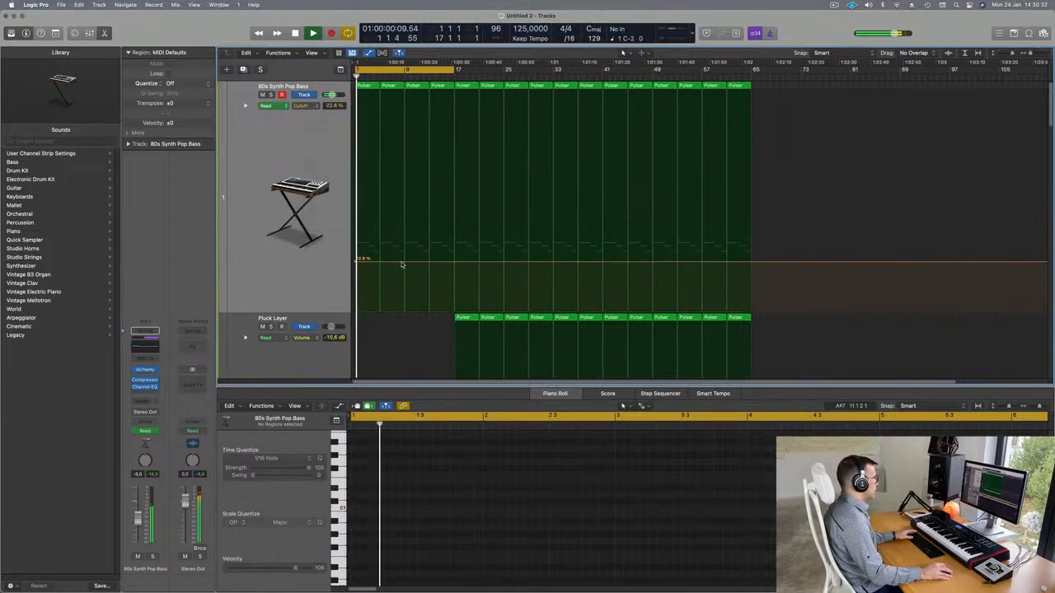
click(404, 265)
key(space)
click(357, 261)
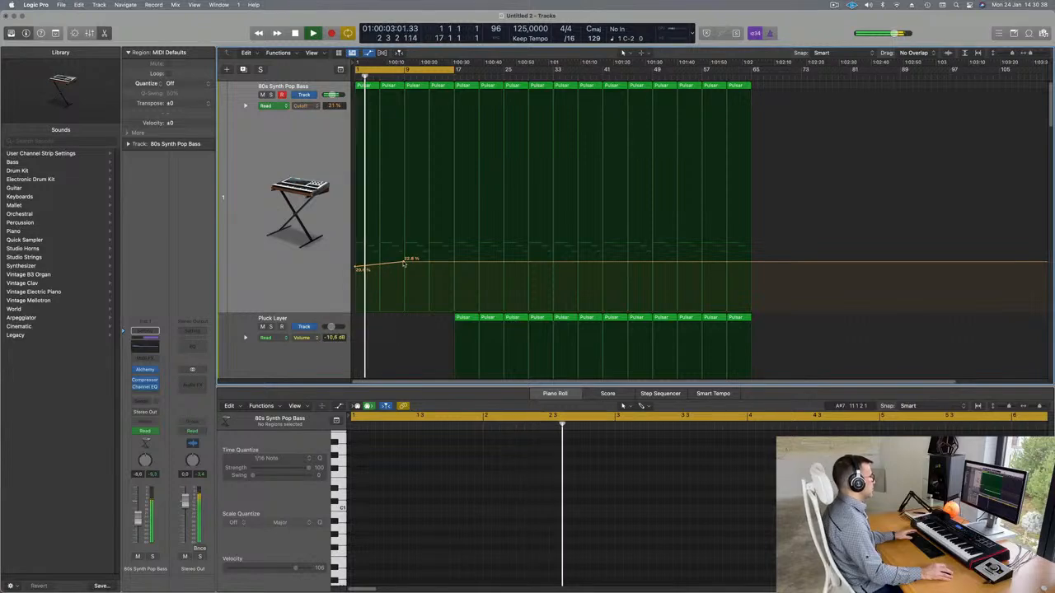
drag(404, 262, 404, 253)
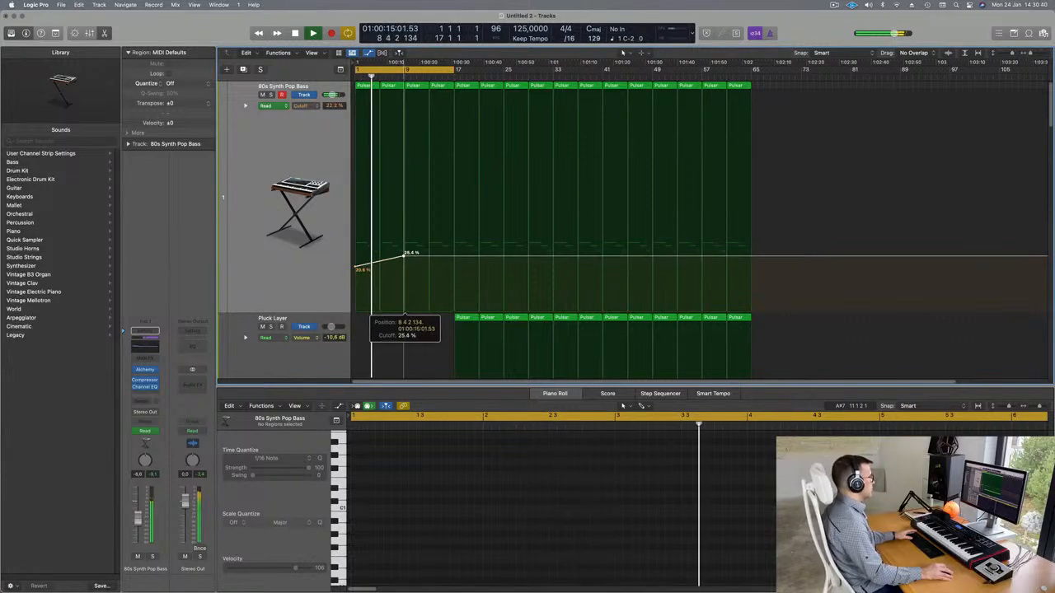
Lower the Perfect Pad 01 track's volume to -14.2 dB and play the opening section again.
key(Return)
scroll(304, 256, down, 6)
click(294, 243)
scroll(297, 272, down, 6)
key(space)
scroll(299, 331, down, 3)
click(275, 229)
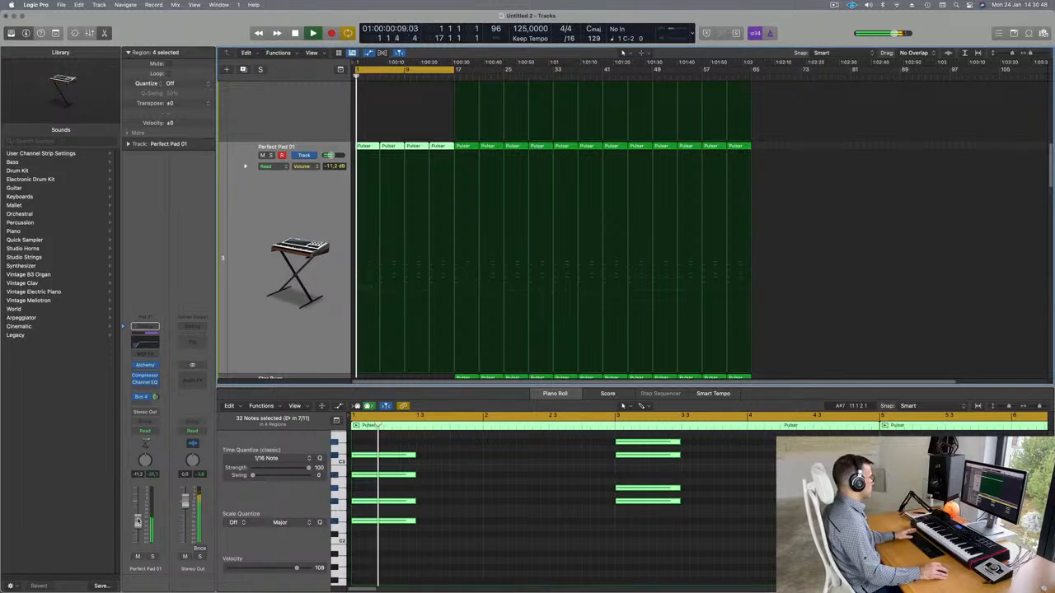
drag(138, 528, 137, 528)
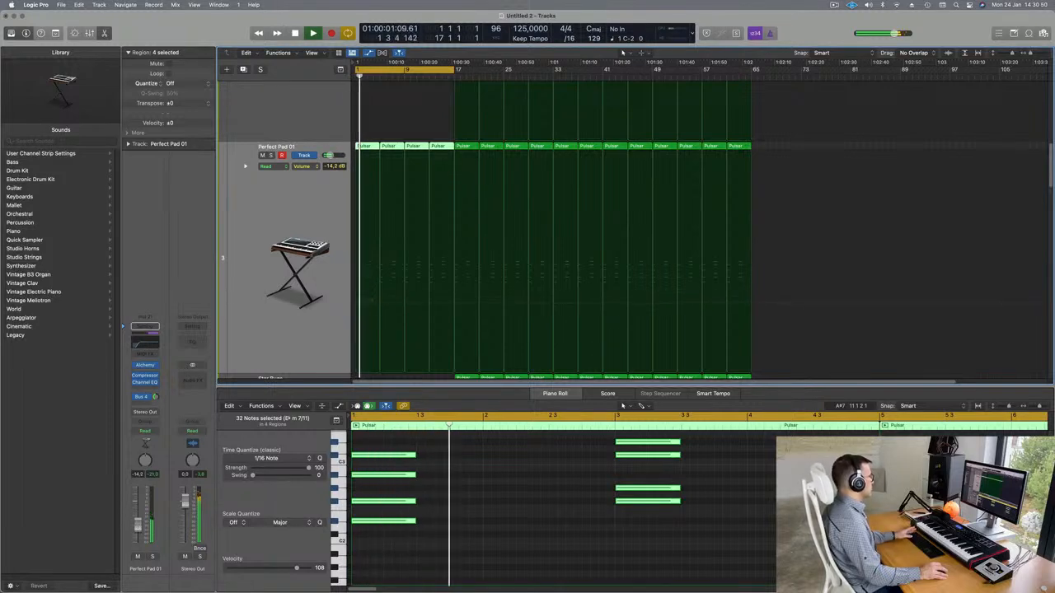
scroll(363, 264, down, 3)
key(space)
key(space)
scroll(413, 165, up, 2)
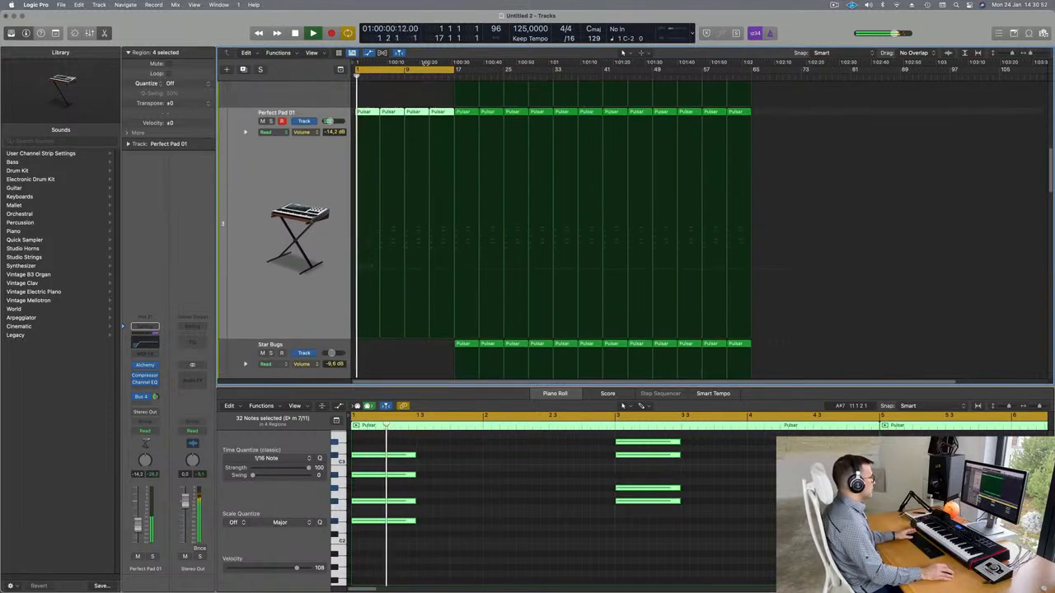
Delete the second chord's four notes at bar 3 in the first Perfect Pad 01 region and replay the opening.
click(371, 111)
key(space)
click(662, 563)
key(super+Up)
key(super+Left)
drag(569, 463, 643, 547)
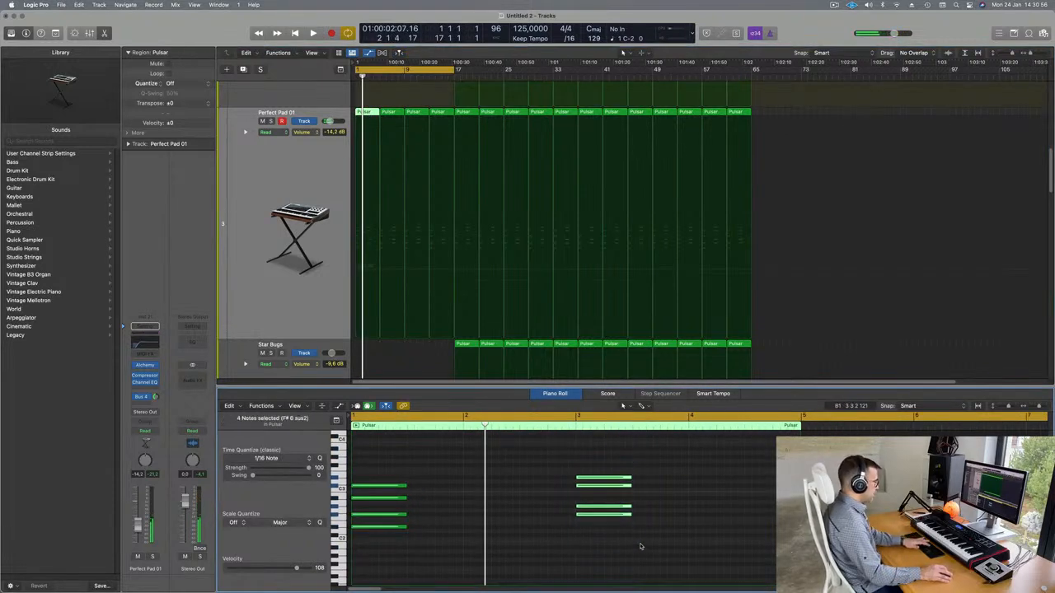
key(Delete)
scroll(532, 486, down, 5)
key(space)
scroll(406, 248, up, 2)
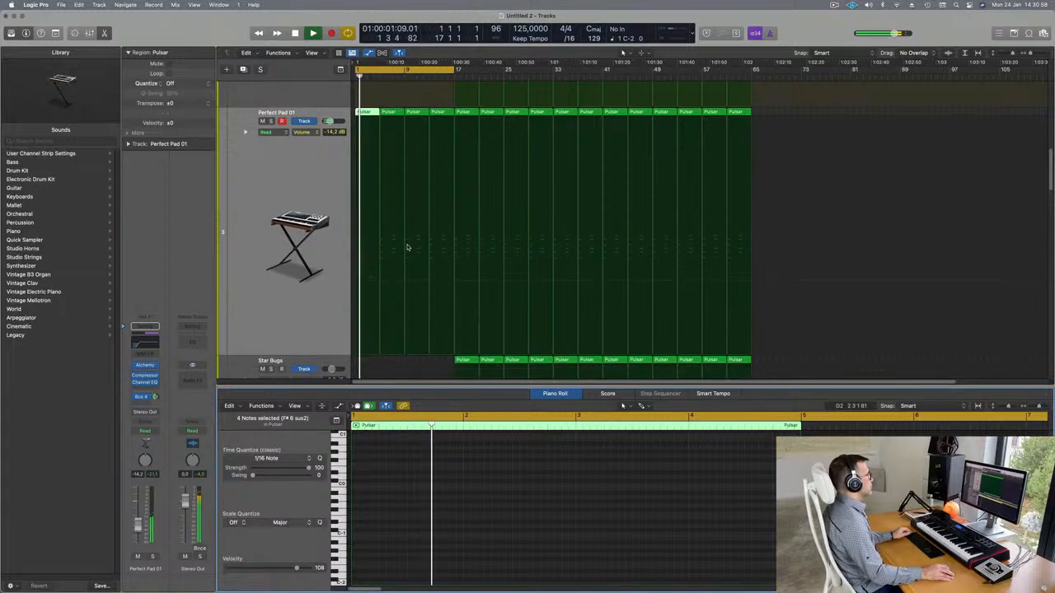
Delete the regions from bars 1 to 16 on the second Pulsar kick track (track 8).
scroll(406, 246, down, 5)
scroll(408, 244, down, 10)
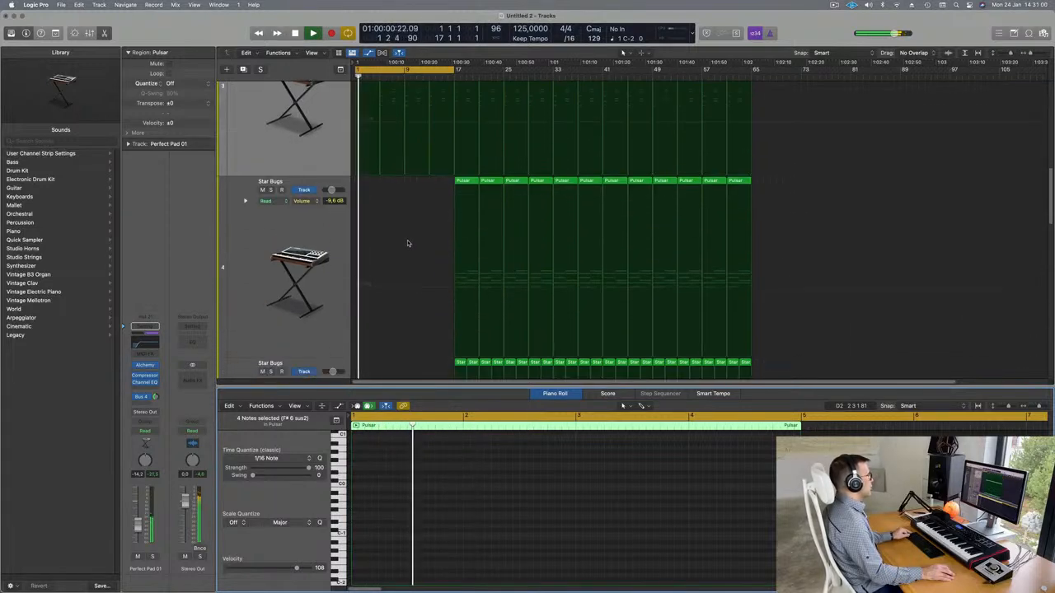
scroll(407, 244, down, 4)
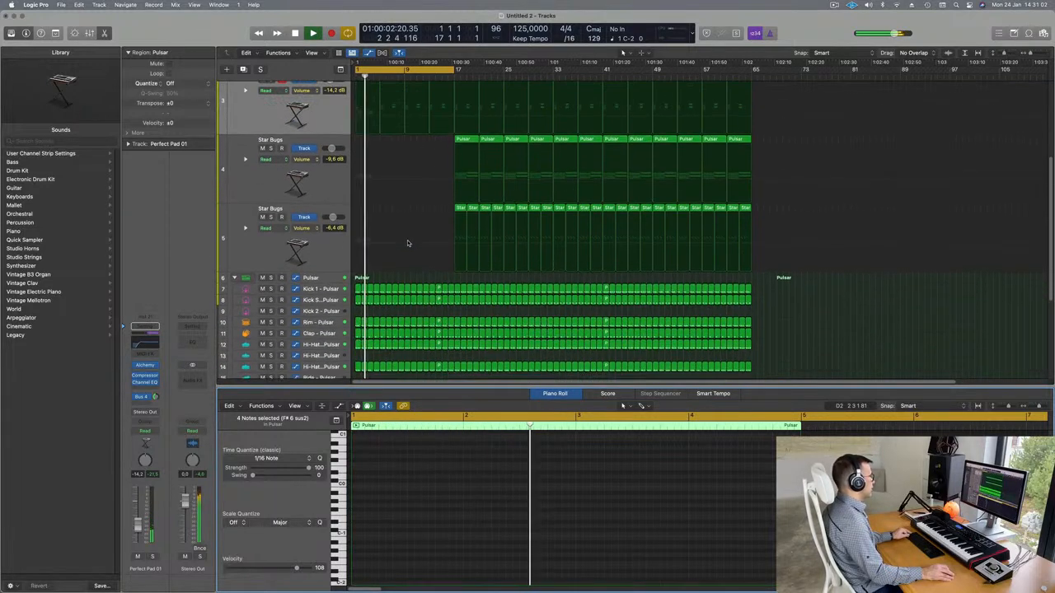
drag(361, 290, 450, 286)
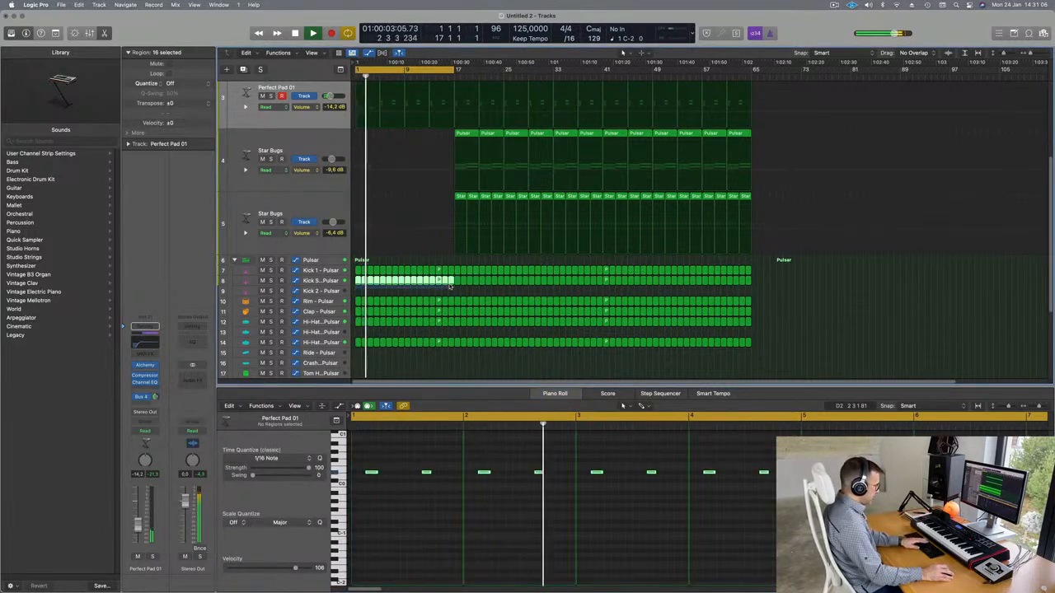
key(BackSpace)
Delete the Rim - Pulsar regions from bars 1 to 16 while replaying the intro.
scroll(424, 284, down, 3)
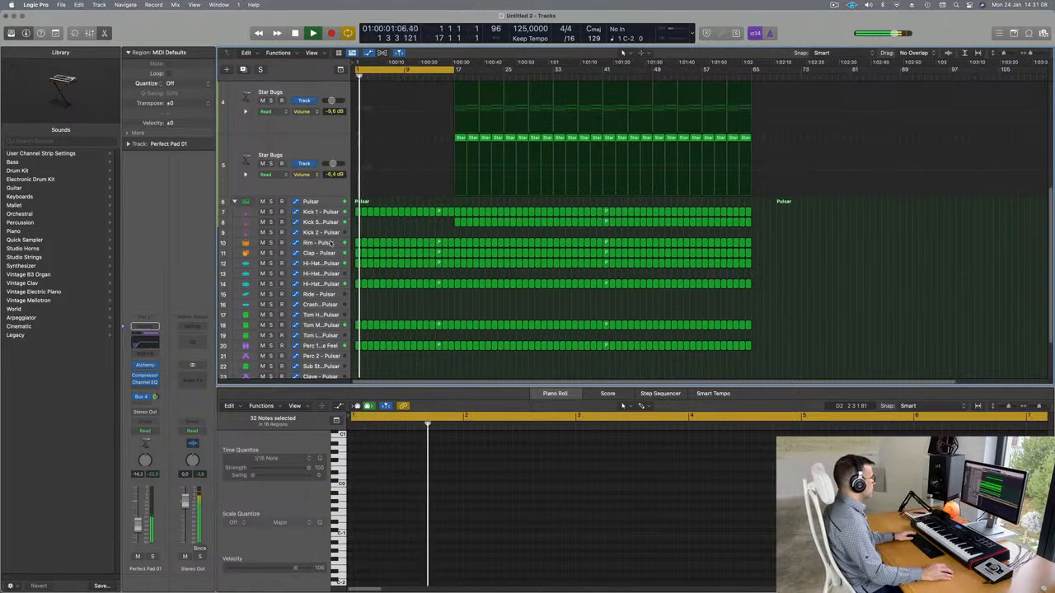
scroll(329, 297, down, 2)
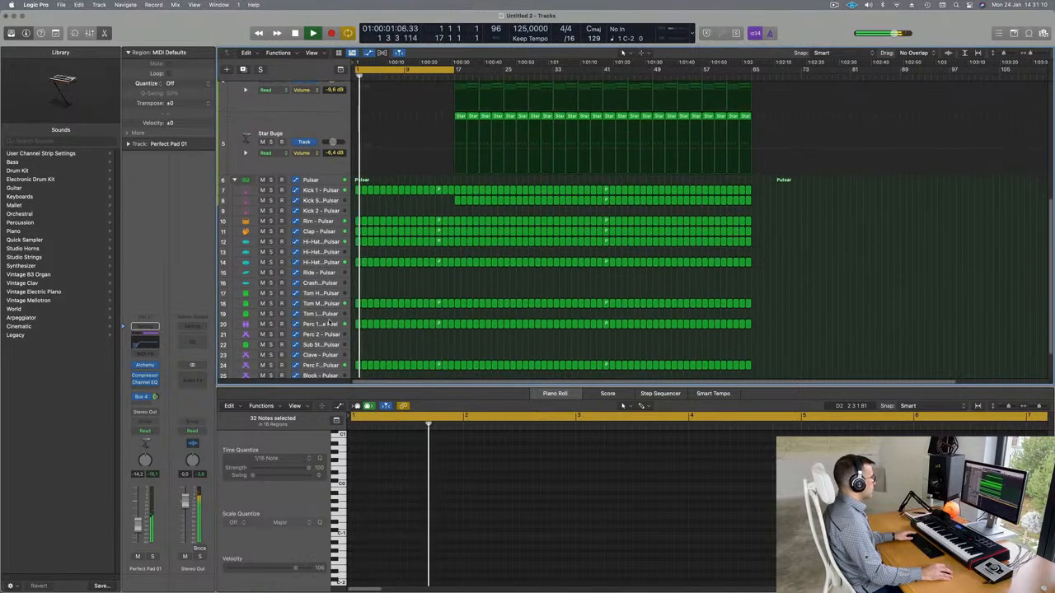
key(Return)
key(Return)
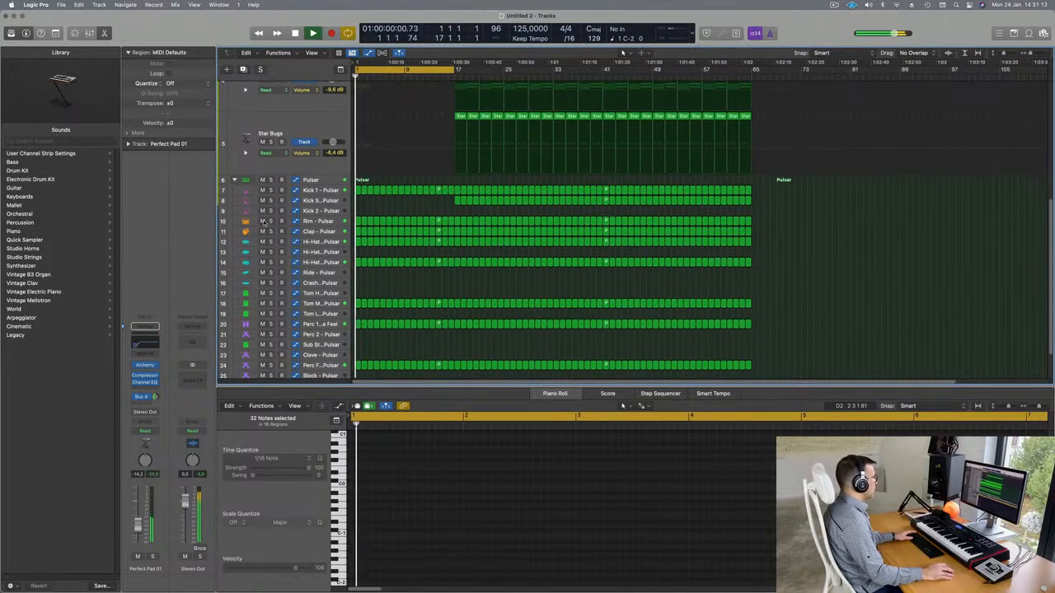
click(358, 221)
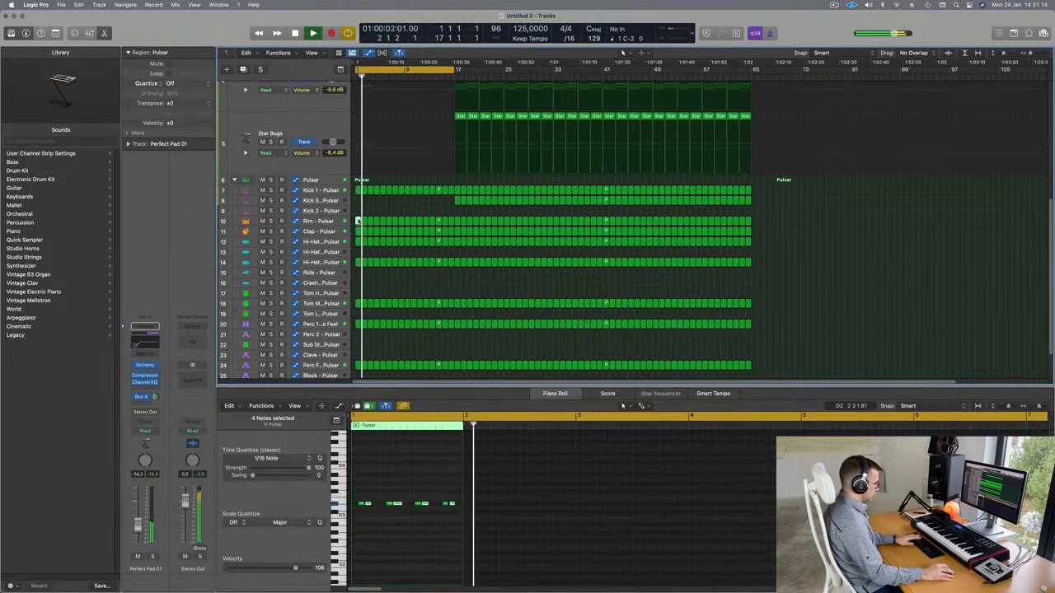
key(Delete)
drag(359, 220, 440, 222)
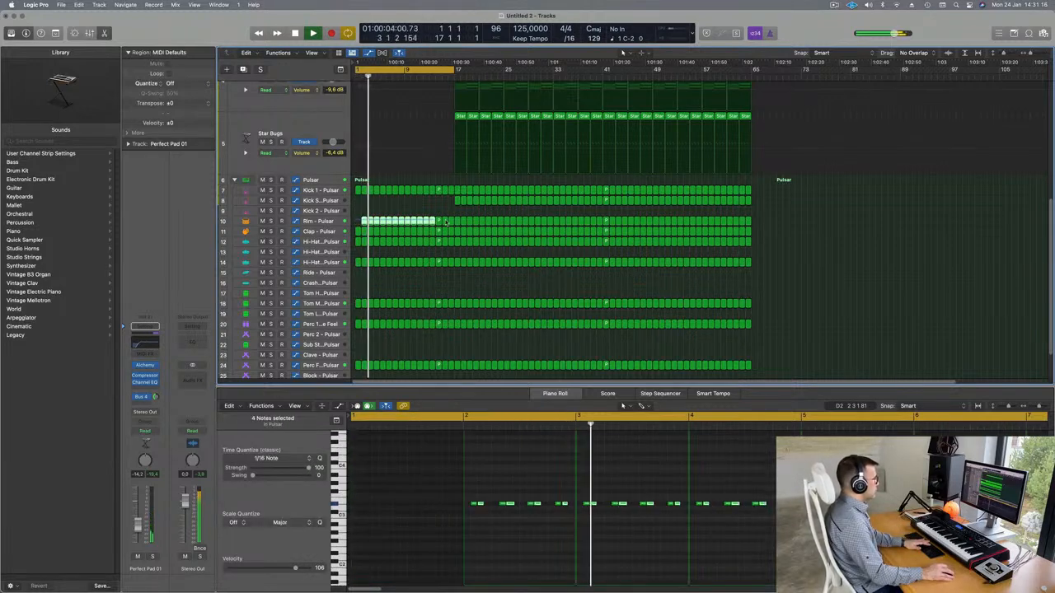
key(Delete)
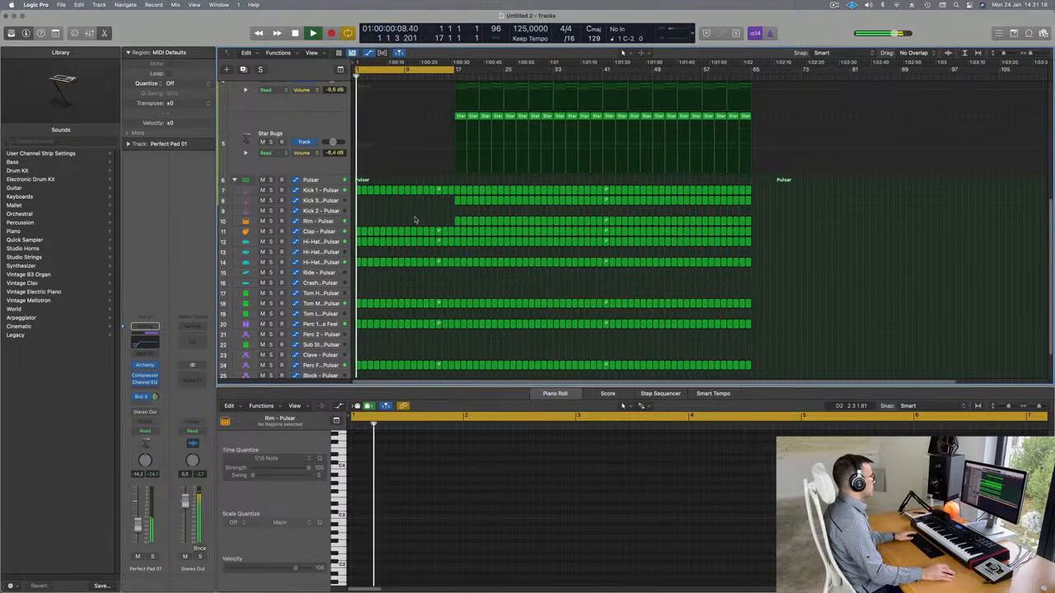
Delete the Clap - Pulsar regions from bars 1 to 16 and replay the intro from the start.
drag(353, 230, 452, 231)
key(Delete)
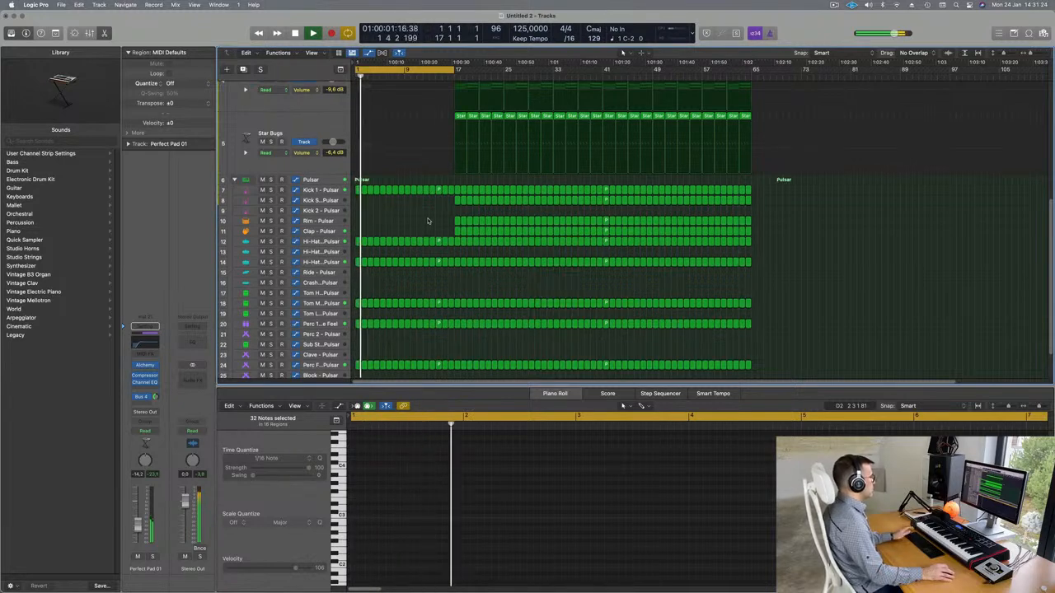
key(Return)
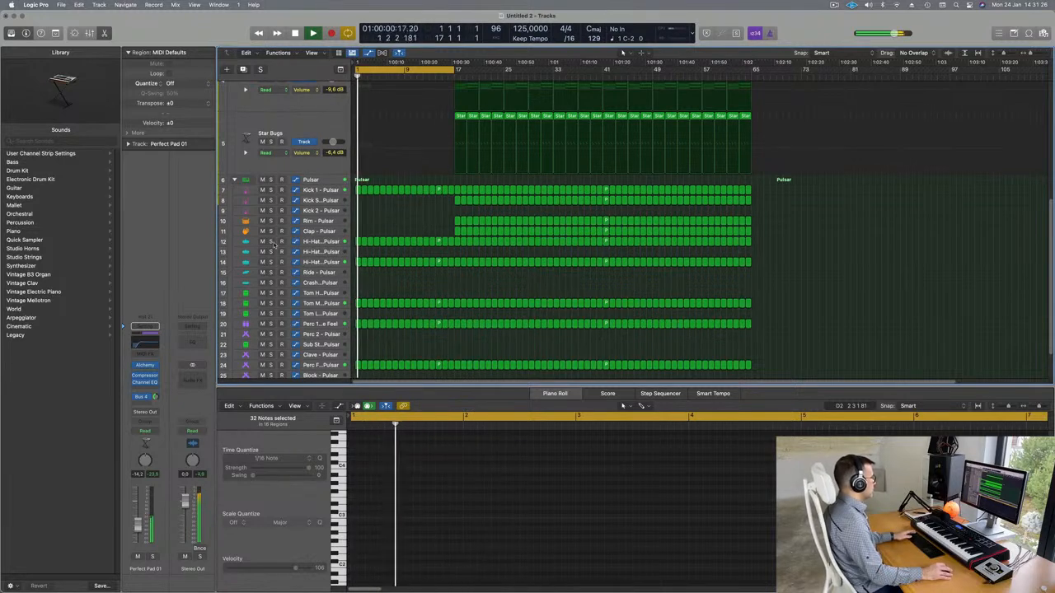
Delete the Tom Mid and Perc 1 Live Feel regions from bars 1 to 16 and replay the intro.
click(271, 242)
click(270, 241)
scroll(355, 285, down, 1)
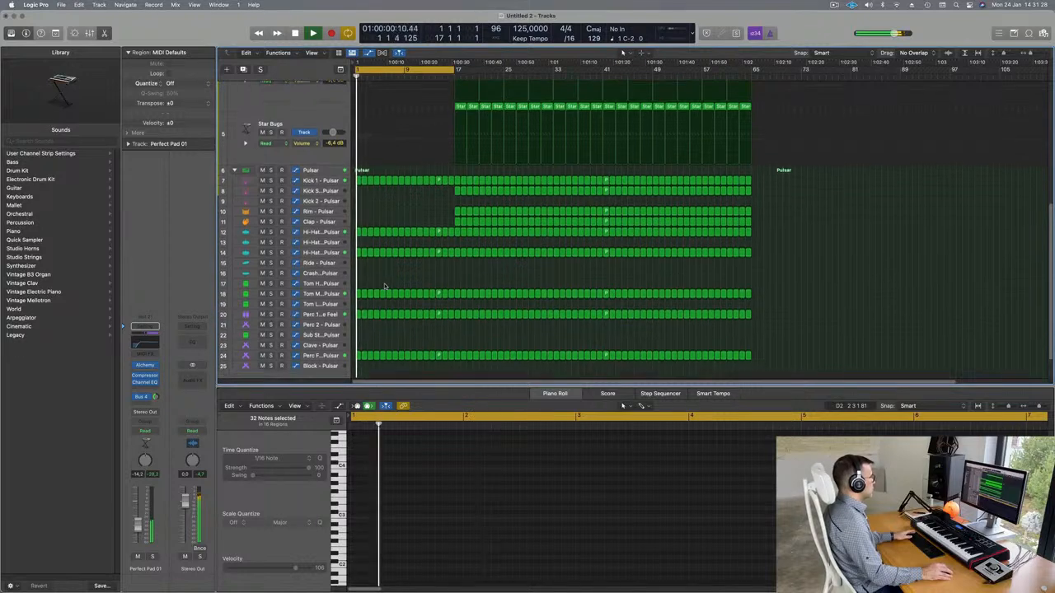
drag(355, 284, 458, 317)
key(Delete)
key(Return)
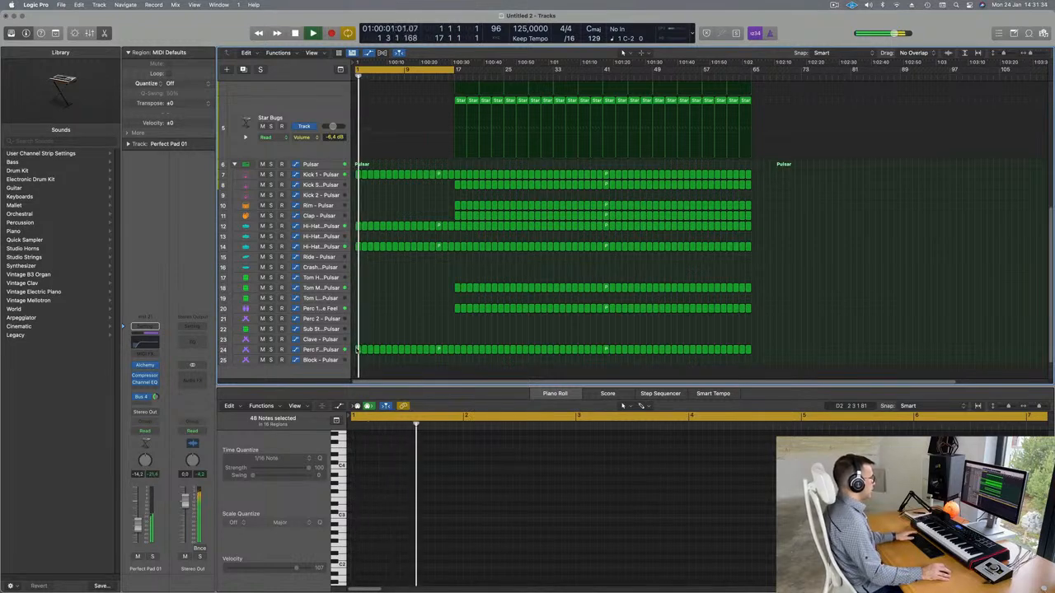
Delete the Perc FX regions from bars 1 to 16 and replay the intro from the start.
drag(356, 361, 452, 352)
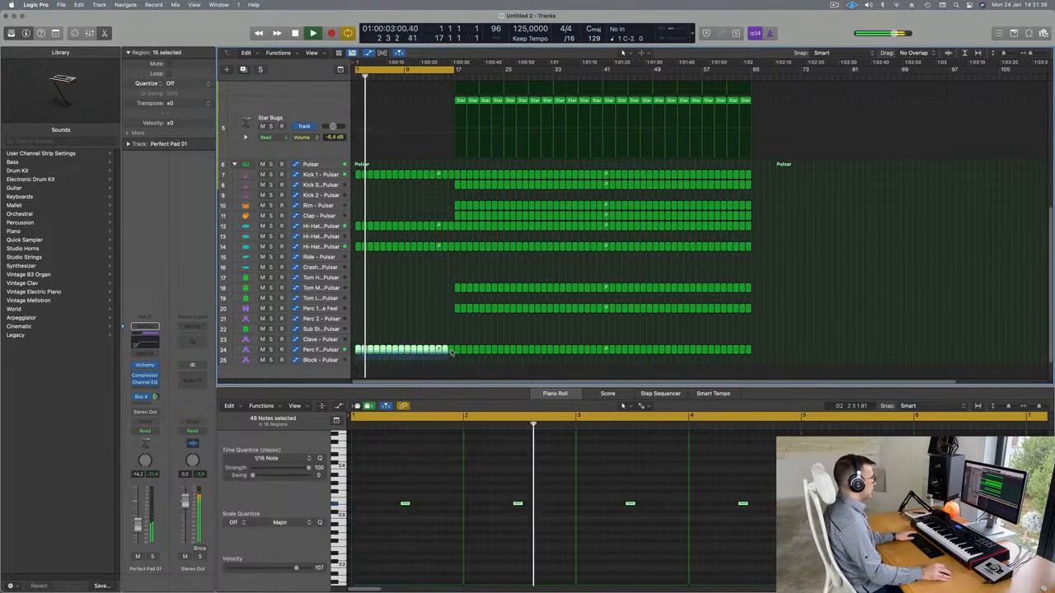
key(Delete)
key(Return)
scroll(429, 344, up, 3)
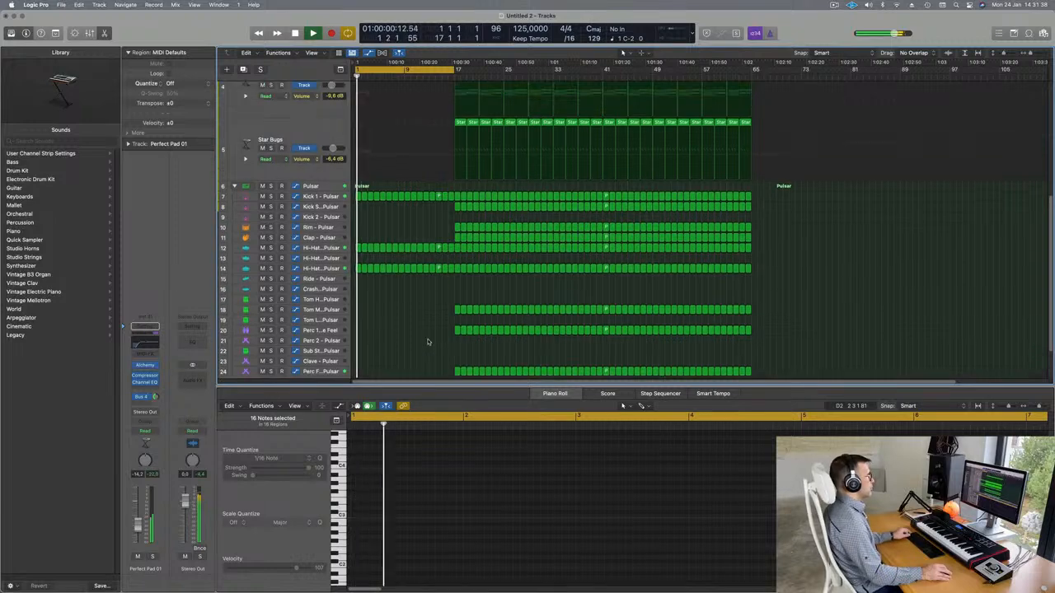
Select the main Pulsar drum track and listen to the thinned-out intro again from bar 1.
scroll(434, 335, right, 5)
scroll(432, 313, up, 3)
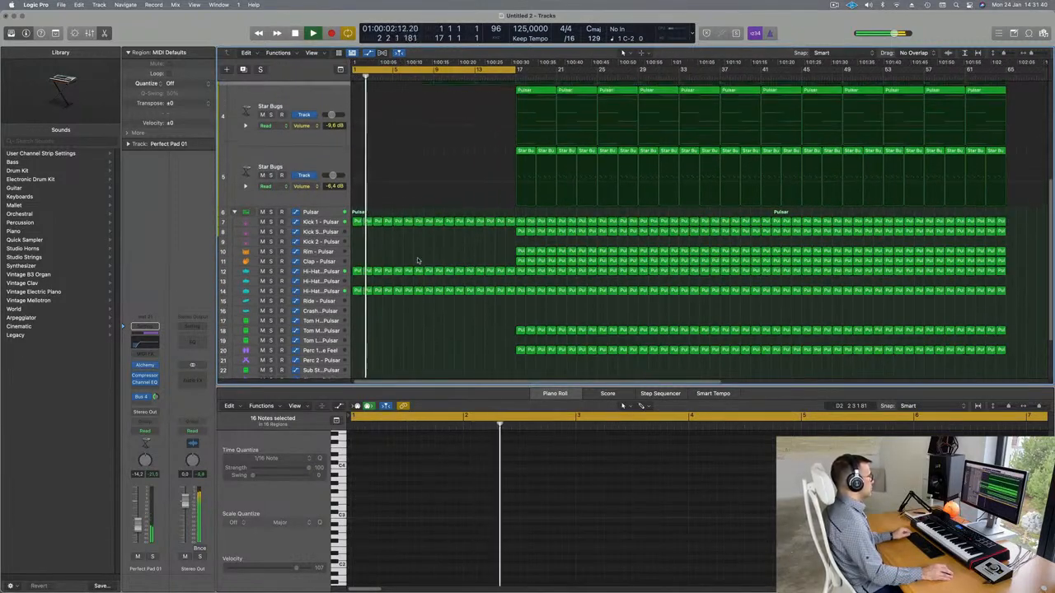
key(super+Right)
key(super+Left)
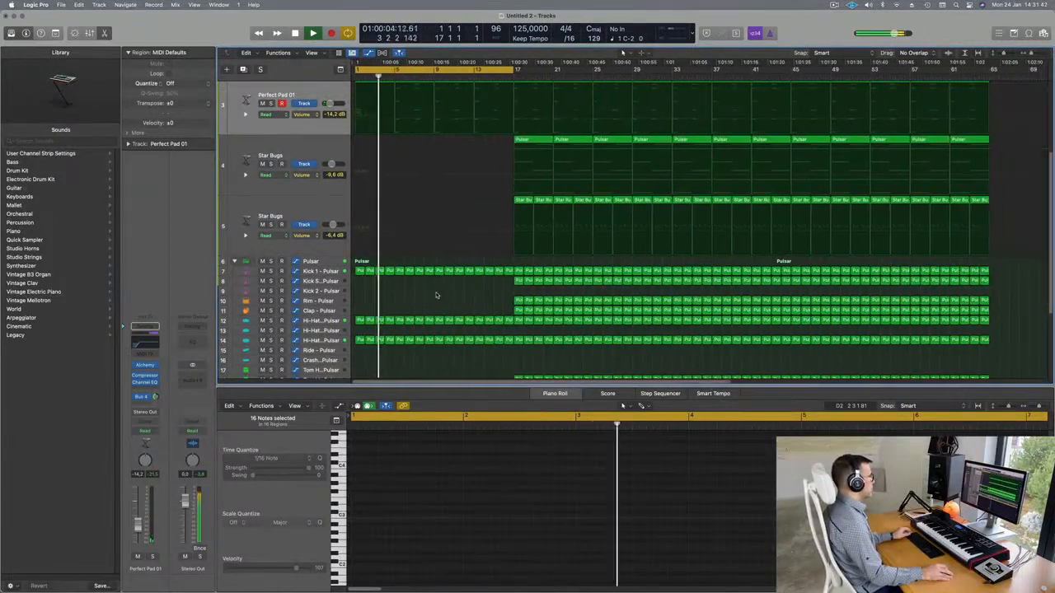
click(309, 261)
key(Return)
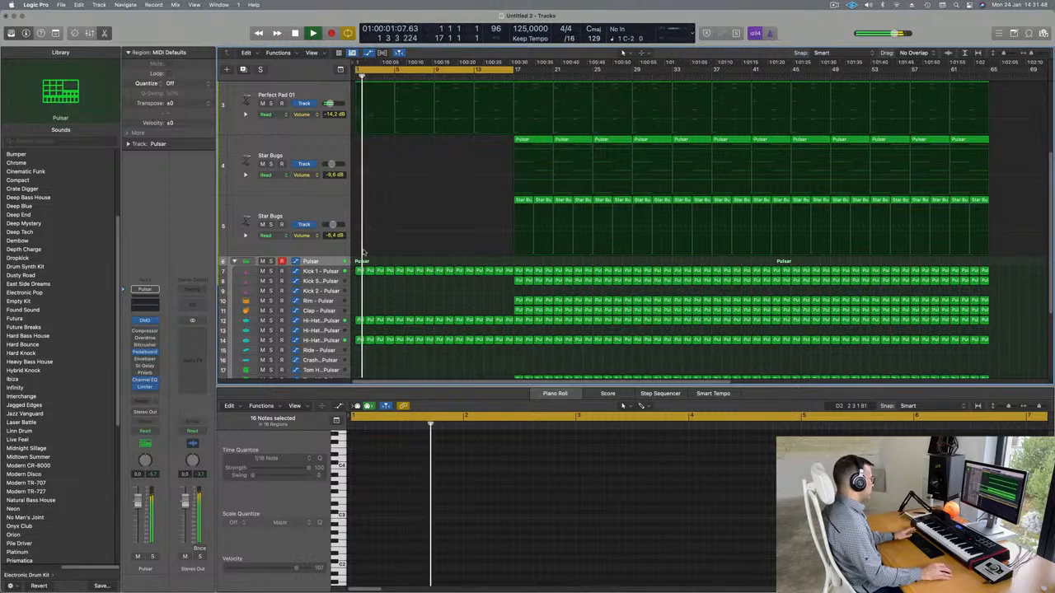
key(space)
key(space)
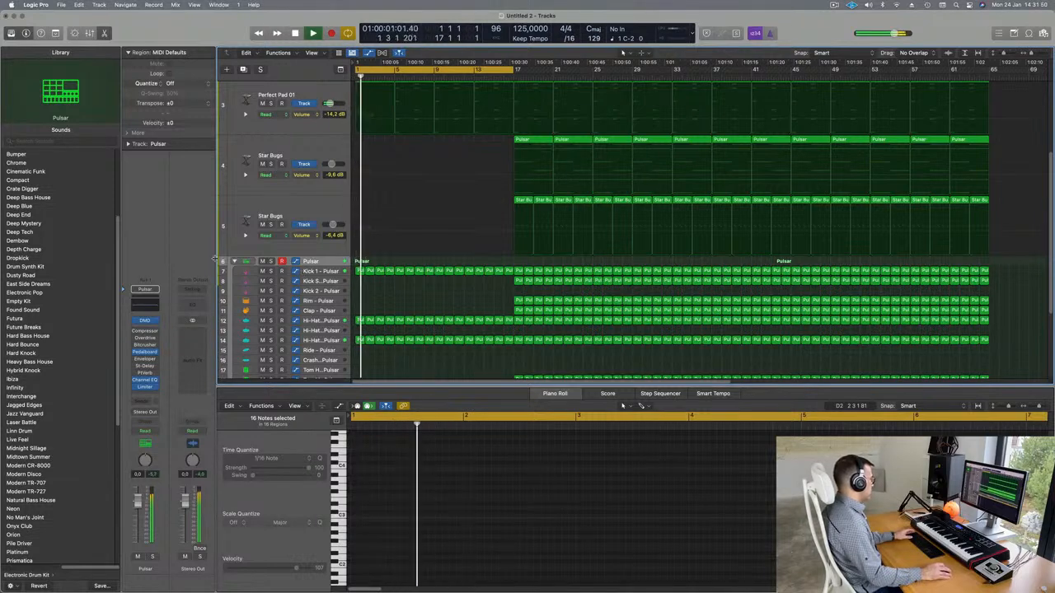
click(234, 261)
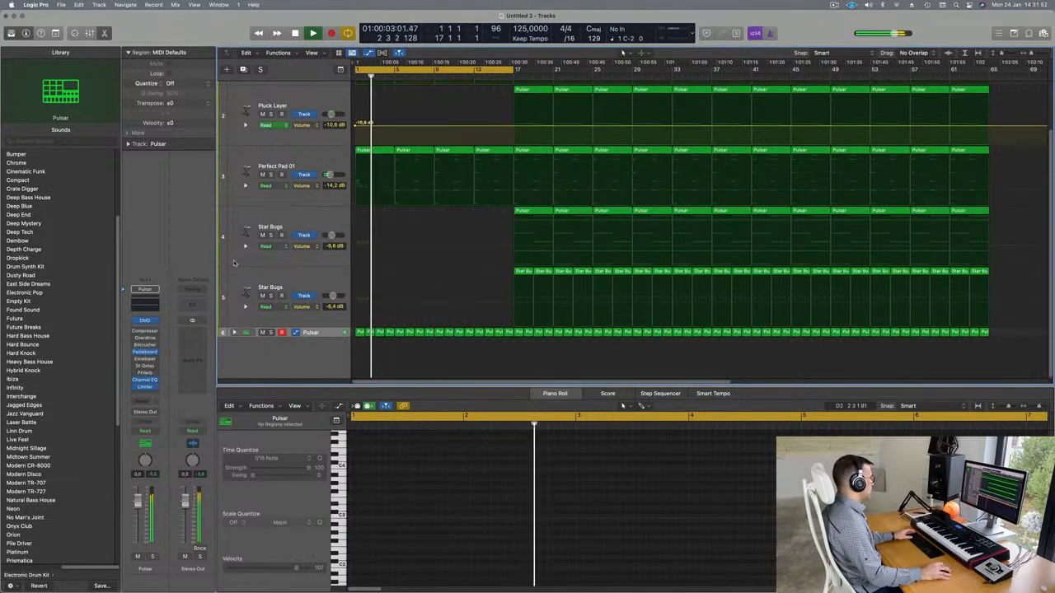
click(235, 333)
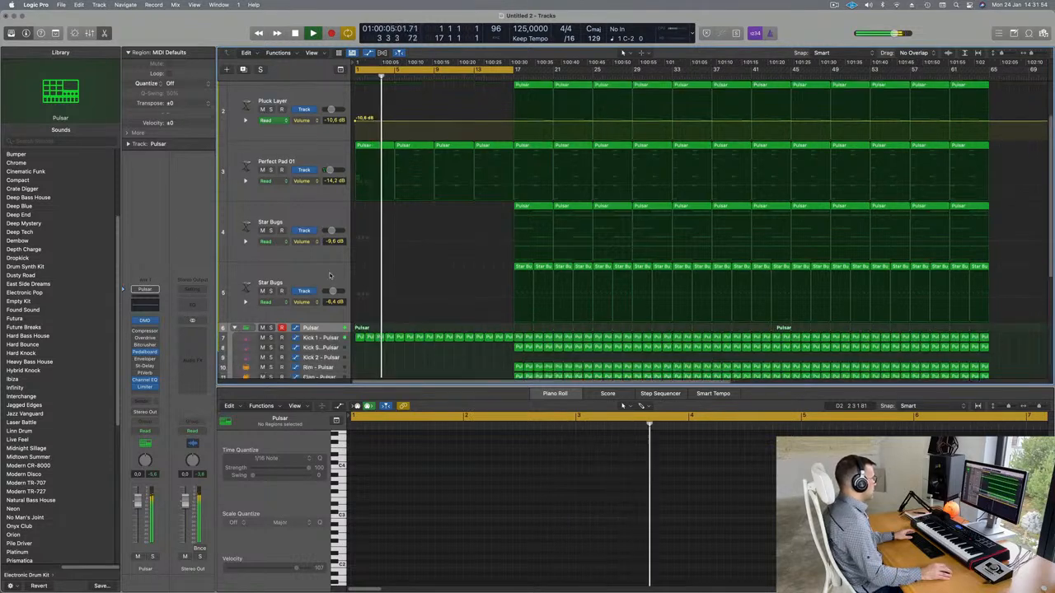
key(Return)
key(Return)
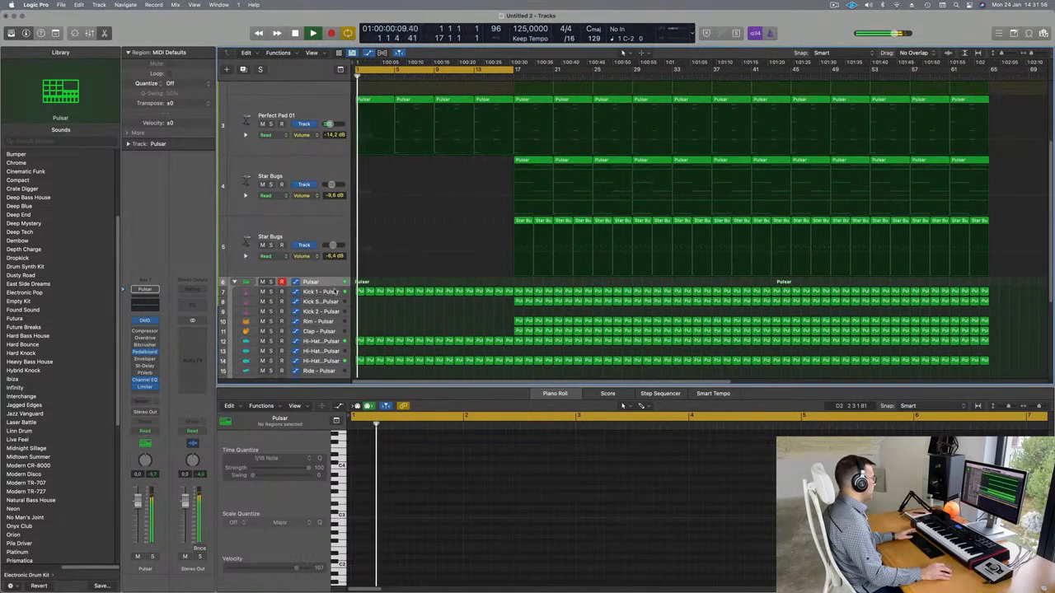
Open the Pulsar kit in Drum Machine Designer, keep its Lo Cut Filter at 20.0 Hz and stop playback.
click(144, 321)
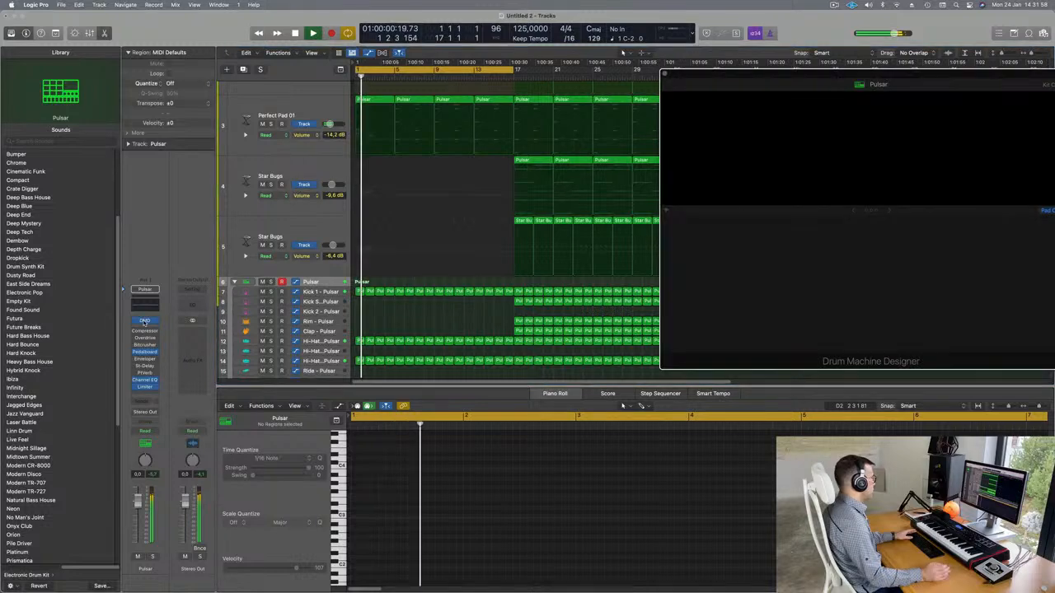
drag(901, 76, 793, 75)
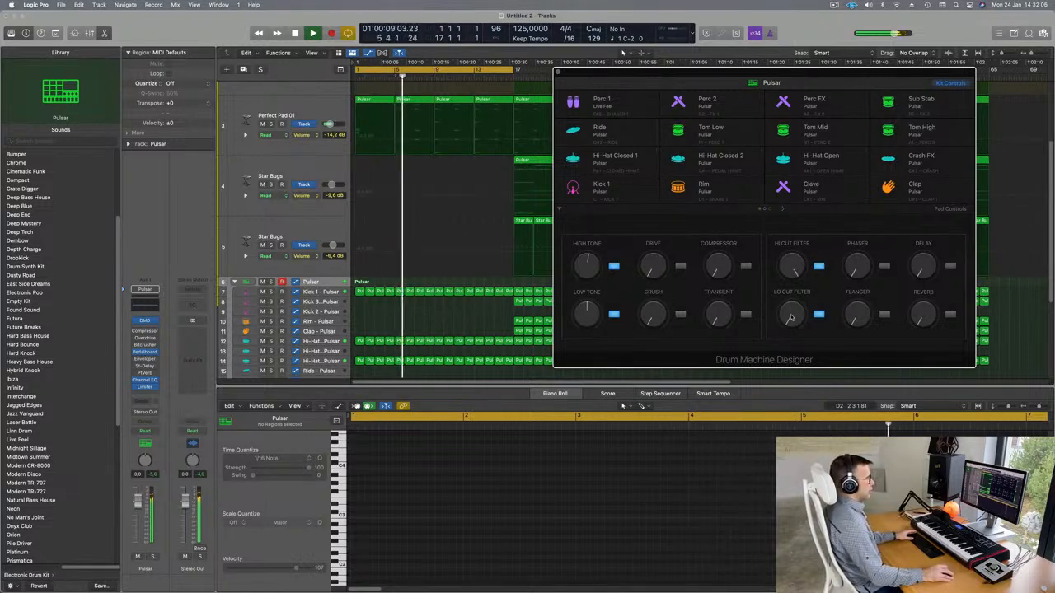
mouse_move(792, 318)
mouse_down()
mouse_move(791, 264)
mouse_move(790, 329)
mouse_up()
key(space)
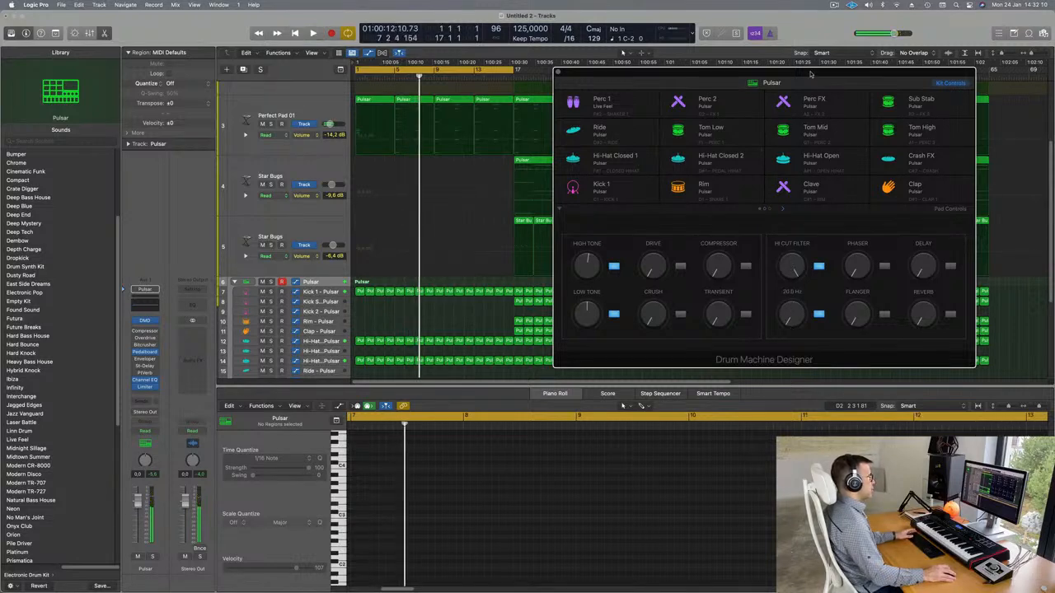
Set the Pulsar track's automation to Touch and record the Lo Cut Filter rising to about 376 Hz from bar 1.
drag(811, 74, 776, 75)
key(Return)
key(space)
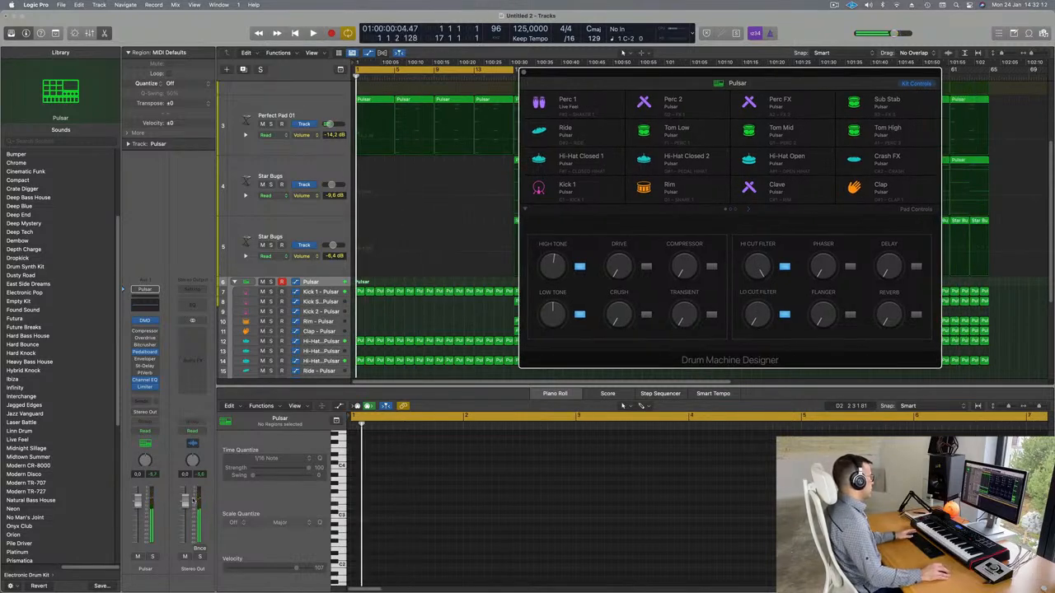
click(155, 433)
click(150, 442)
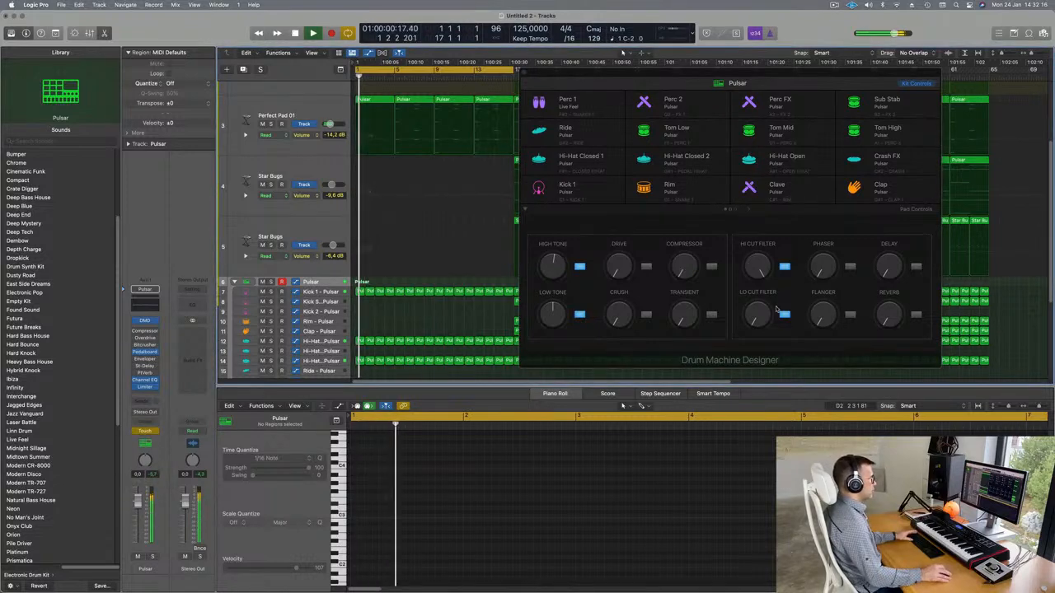
drag(761, 323, 750, 262)
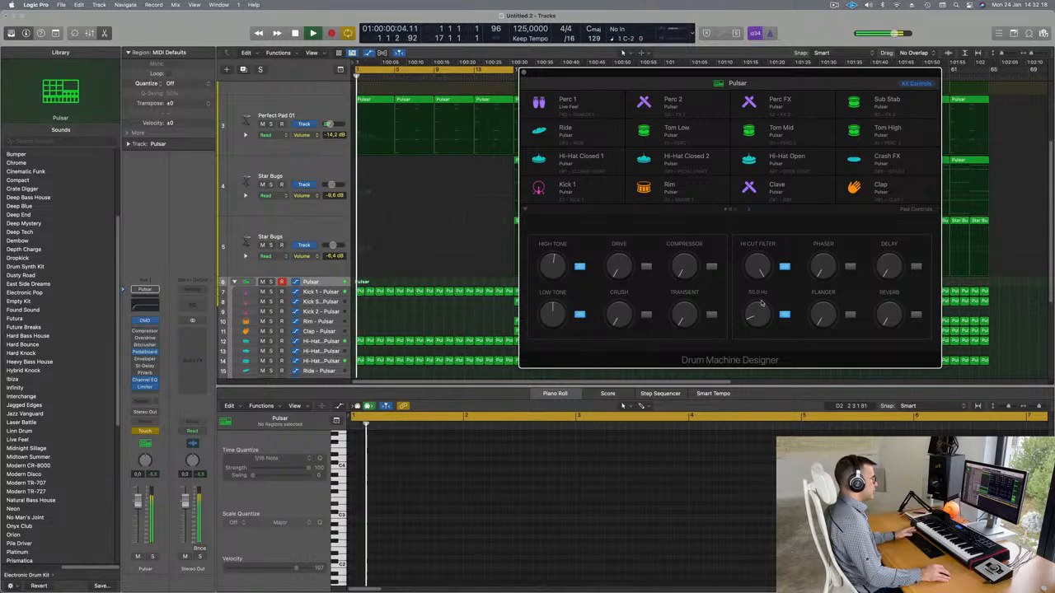
key(space)
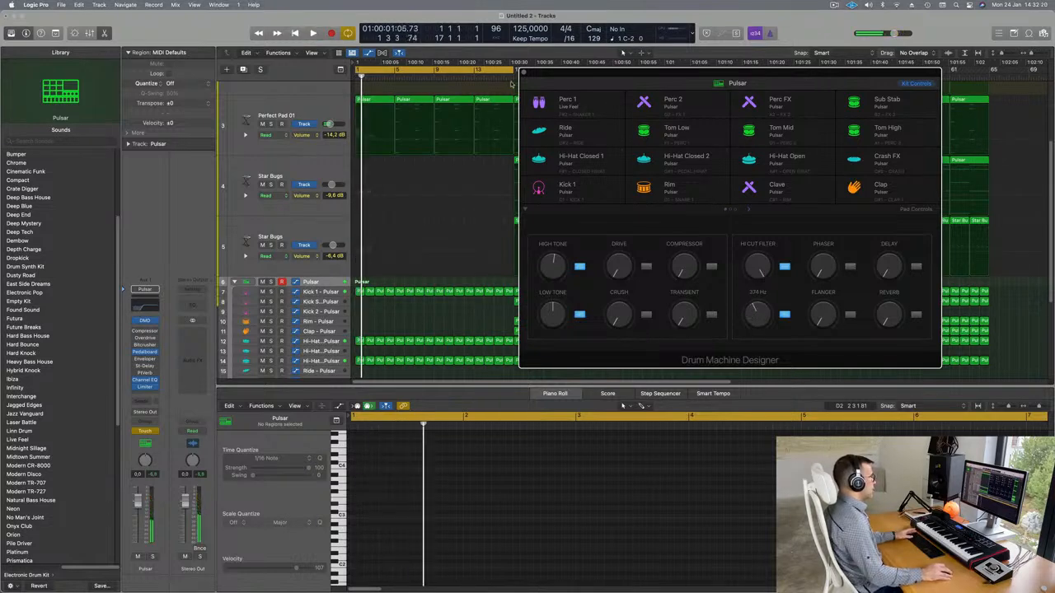
Close Drum Machine Designer, show the toolbar and enlarge the Pulsar track to display its Low Cut Filter automation.
click(523, 72)
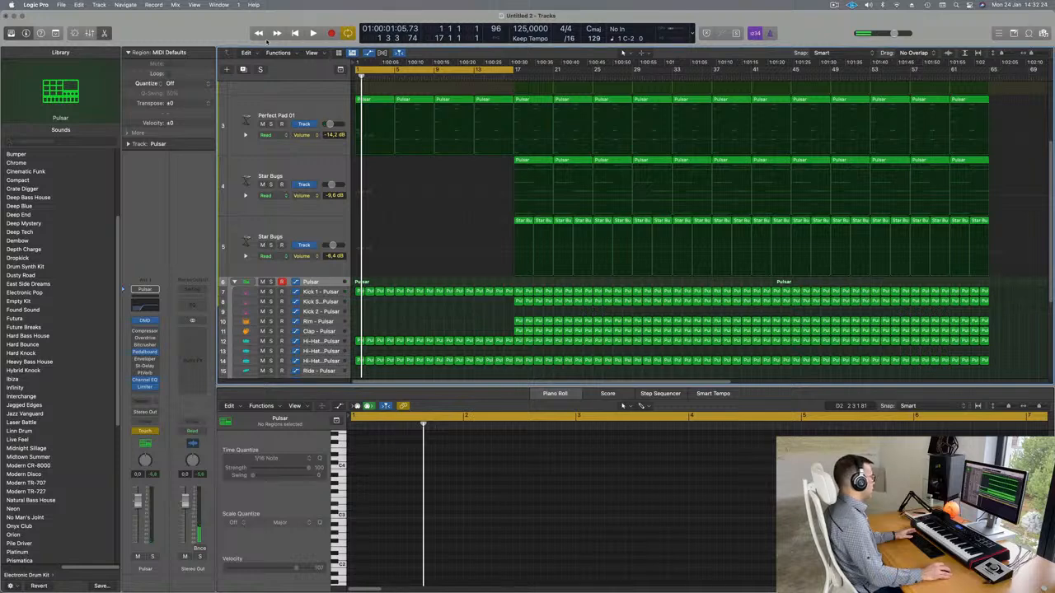
key(ctrl+alt+super+t)
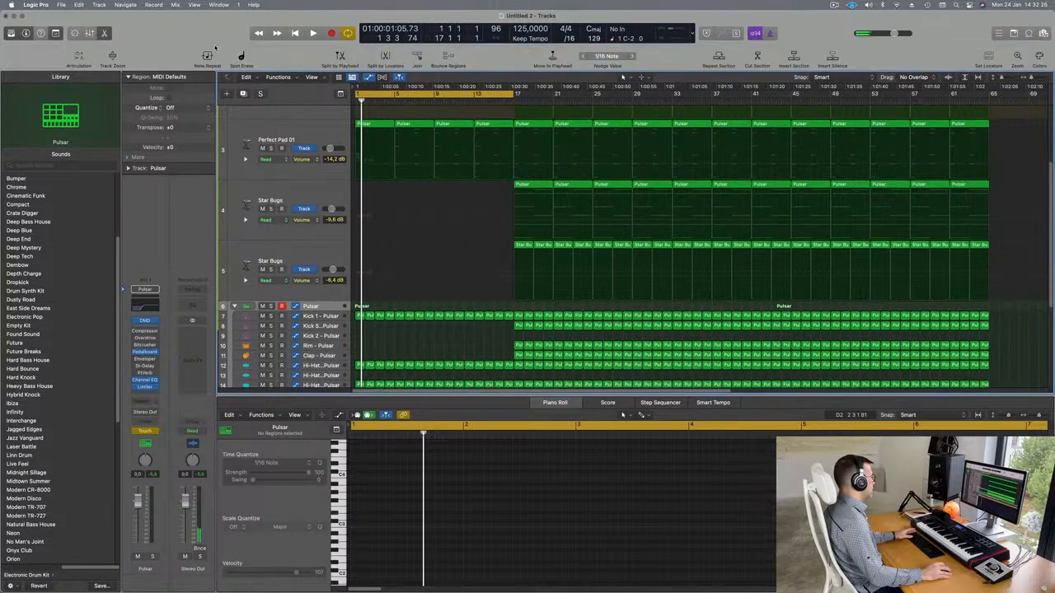
click(113, 56)
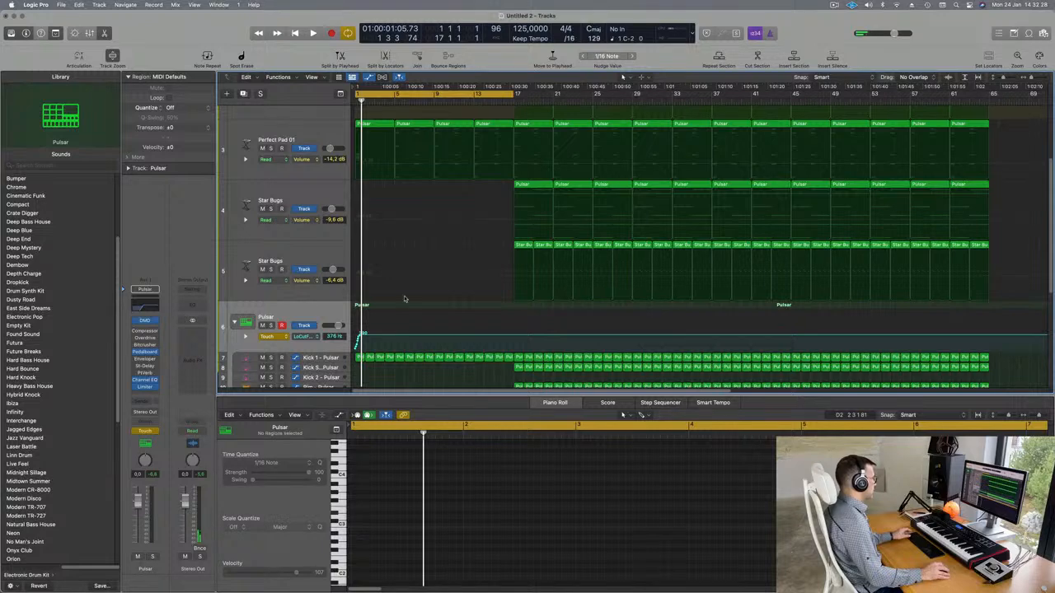
Replace the recorded Low Cut Filter curve with a constant 180 Hz level from bar 1 and play the intro.
key(super+Right)
scroll(390, 339, left, 1)
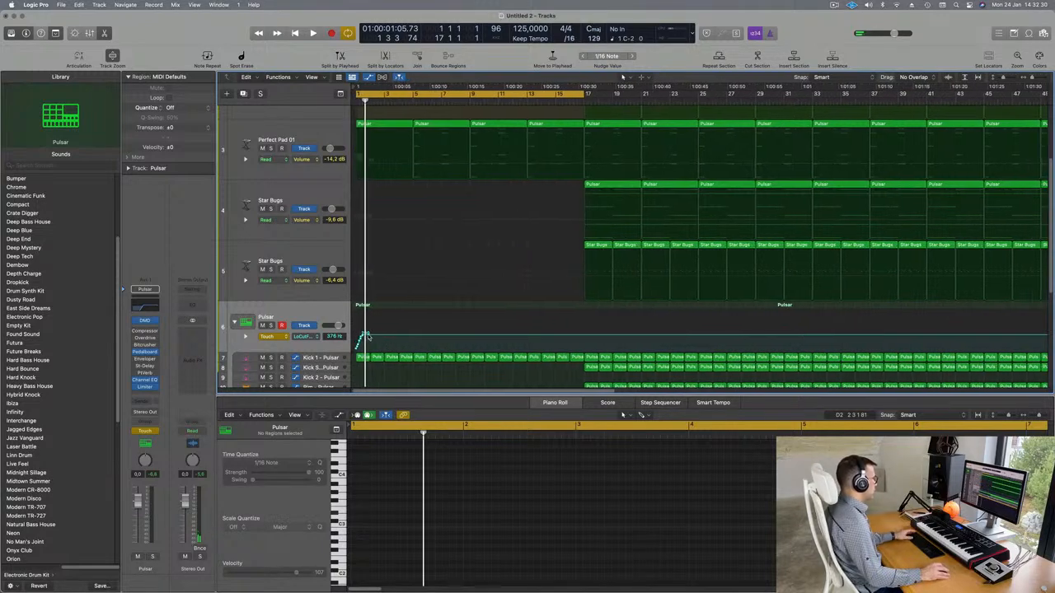
drag(363, 336, 357, 336)
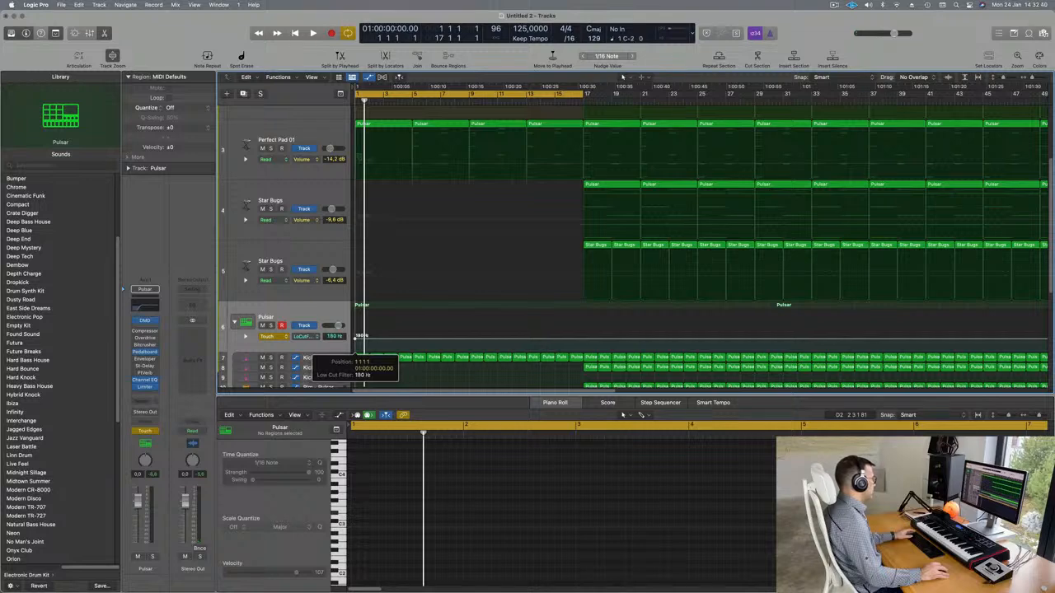
key(space)
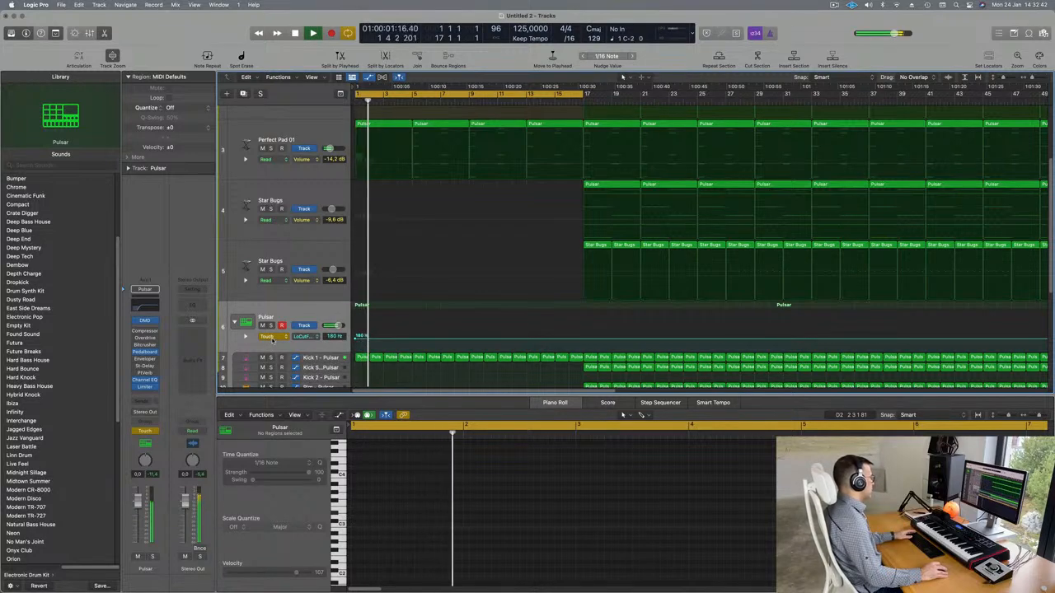
Set the Pulsar track's automation mode to Read and move the playhead back to bar 1.
click(270, 338)
click(272, 328)
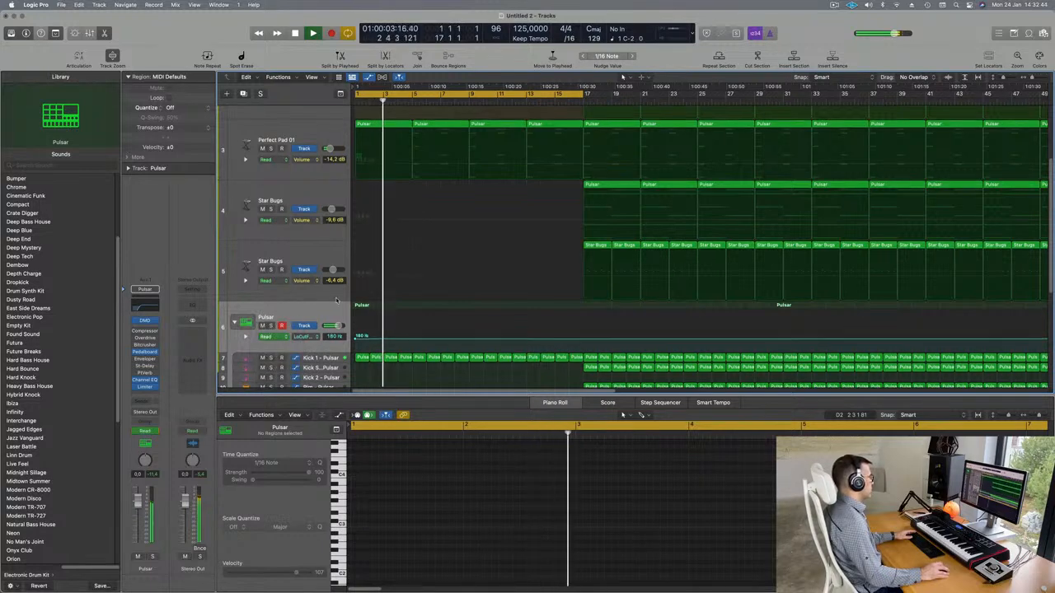
scroll(379, 215, up, 5)
key(Return)
Delete the notes from bar 3 onward in the first 80s Synth Pop Bass region.
click(388, 115)
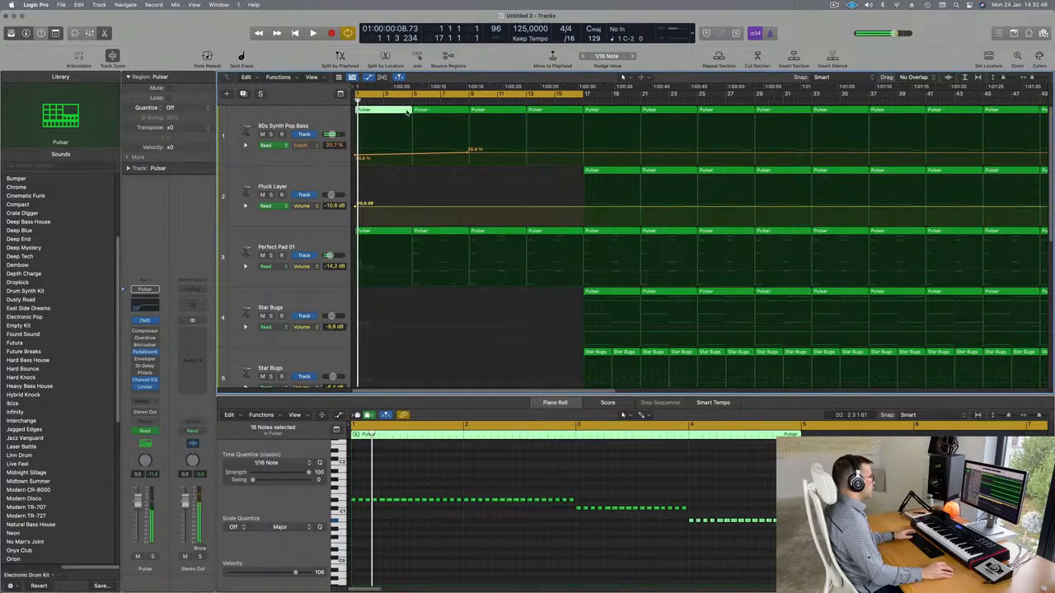
scroll(615, 512, down, 1)
drag(559, 505, 807, 545)
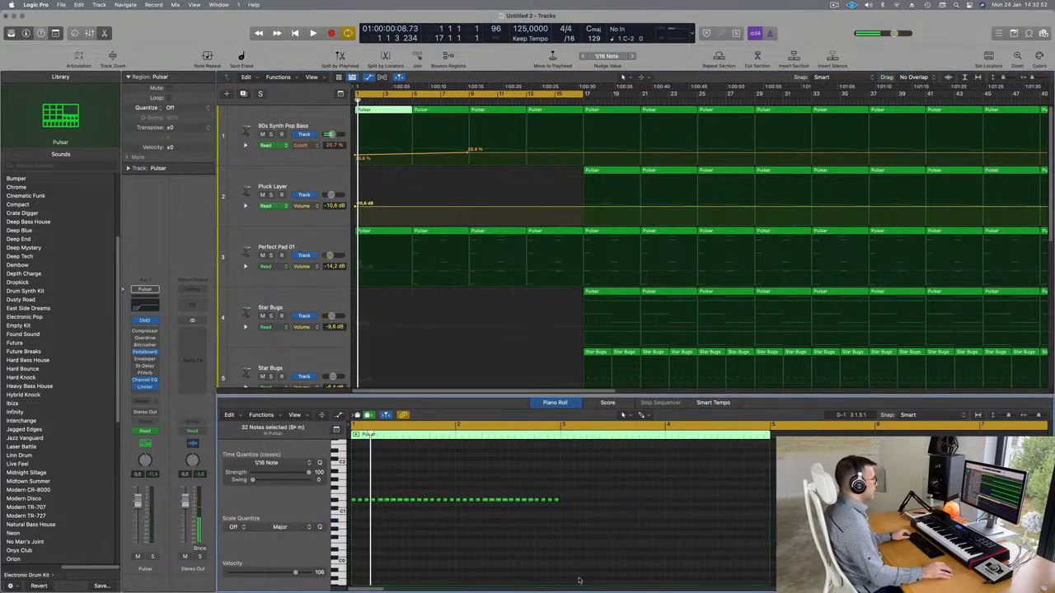
Split the first bass region at bar 3, replace its empty second half with a copy of the first, and start playback.
click(384, 110)
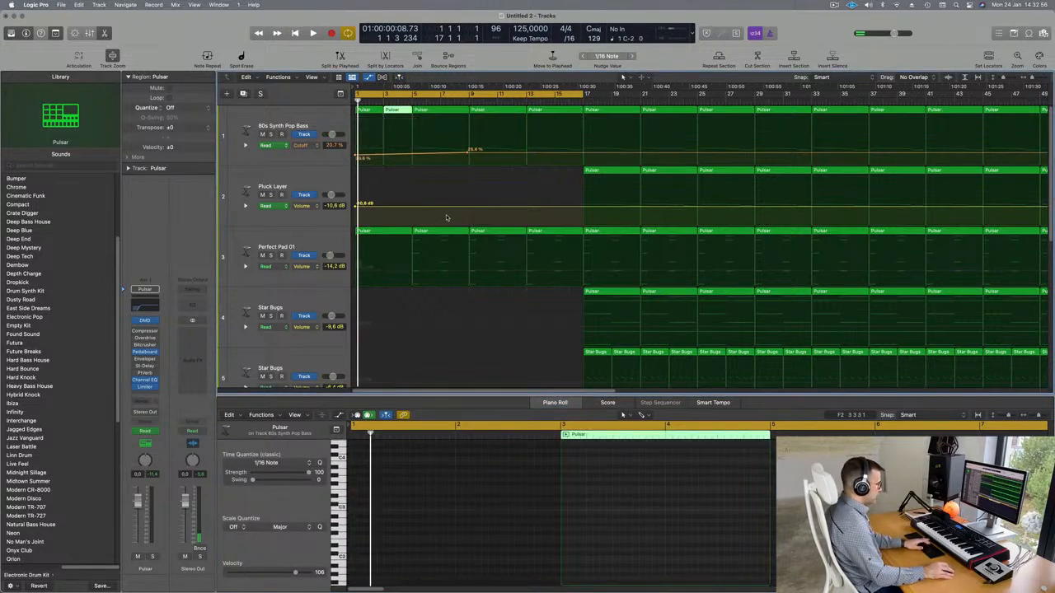
click(368, 111)
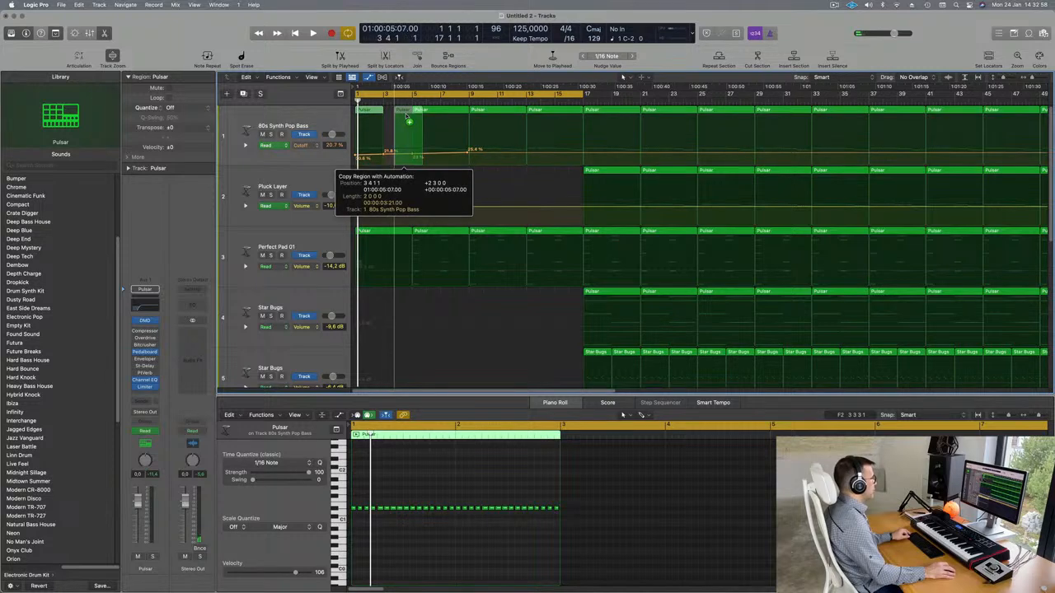
click(399, 117)
key(space)
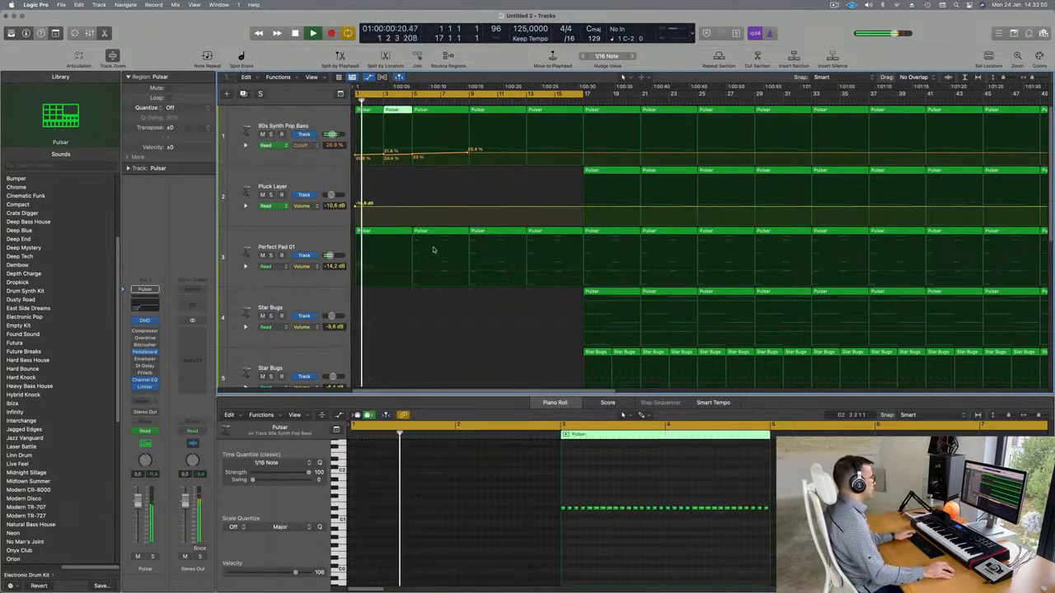
Delete the 80s Synth Pop Bass regions that start at bars 5 and 9.
click(442, 112)
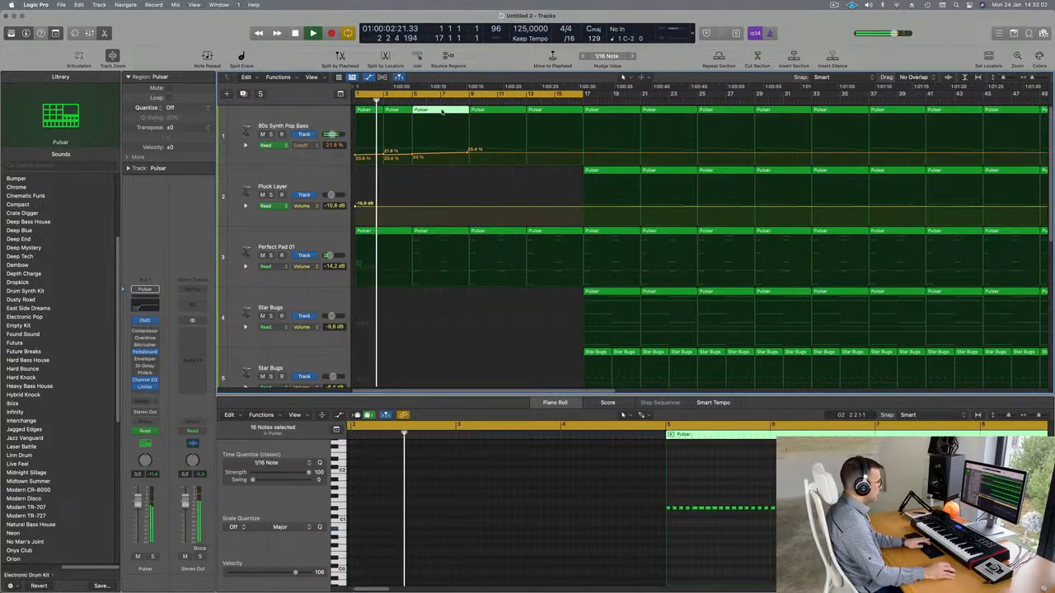
key(Delete)
drag(450, 109, 582, 106)
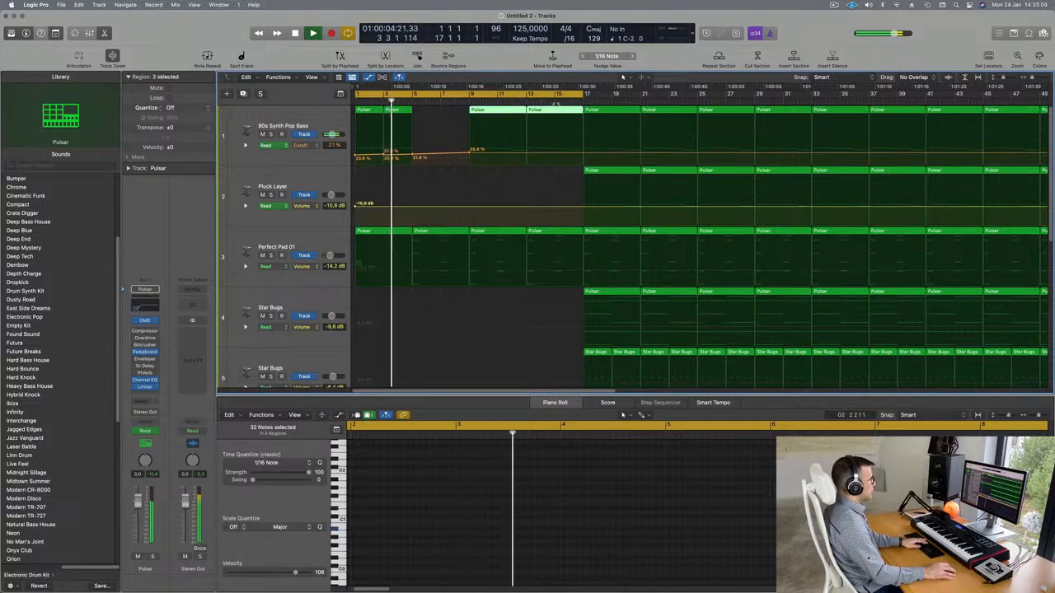
click(498, 110)
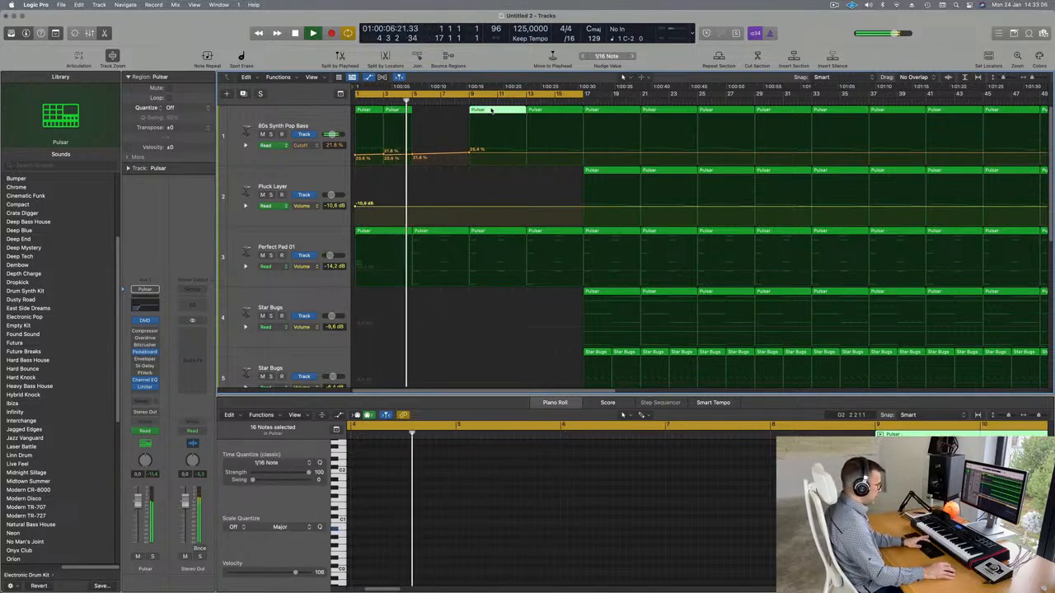
key(Delete)
Repeat the two two-bar bass regions to fill bars 5 to 13, keeping the original region at bar 13, and play.
drag(451, 112, 357, 109)
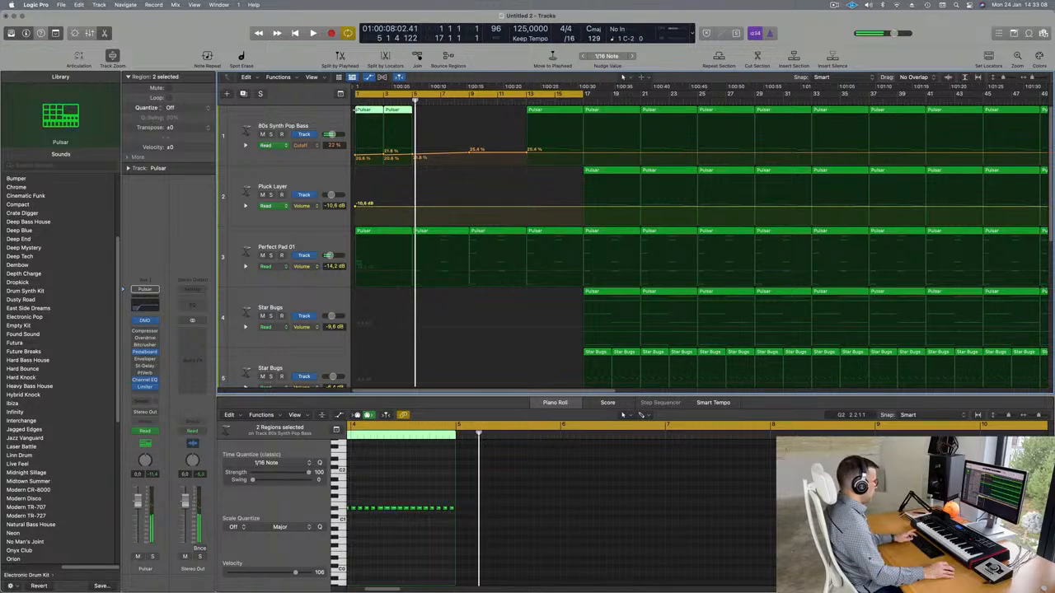
key(super+r)
key(super+r)
key(super+r)
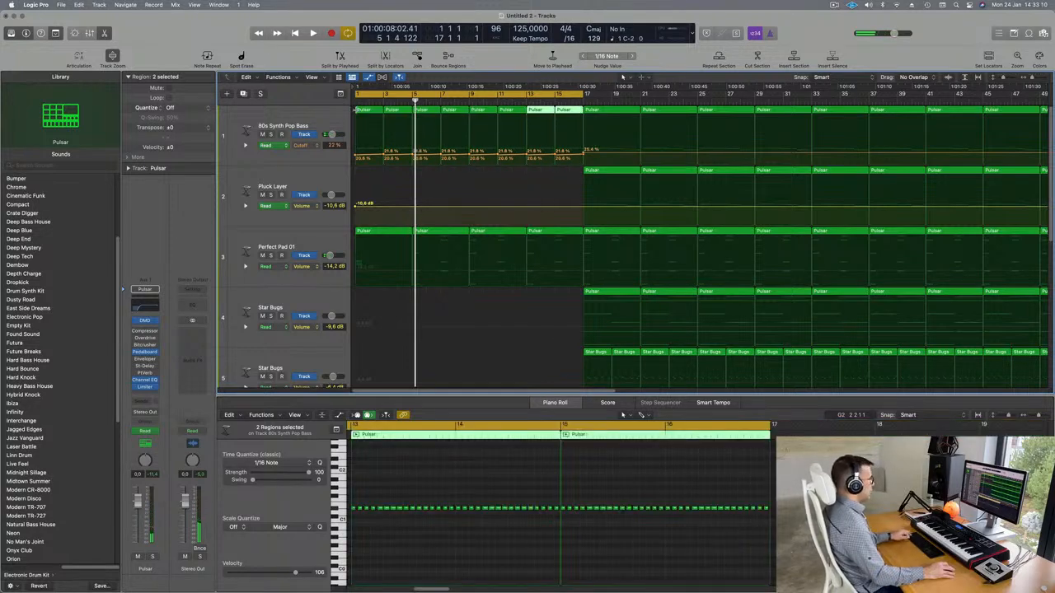
key(super+z)
key(space)
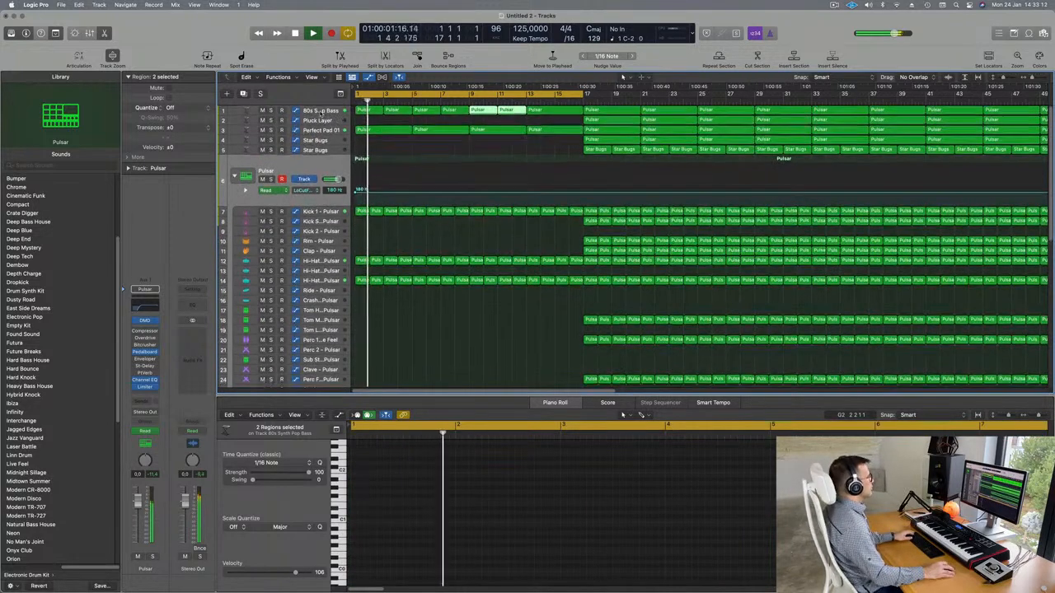
Replace the 80s Synth Pop Bass Cutoff automation with a ramp from bar 1 to about 19.7 % at bar 5, dropping to 14.1 %.
click(245, 111)
key(Return)
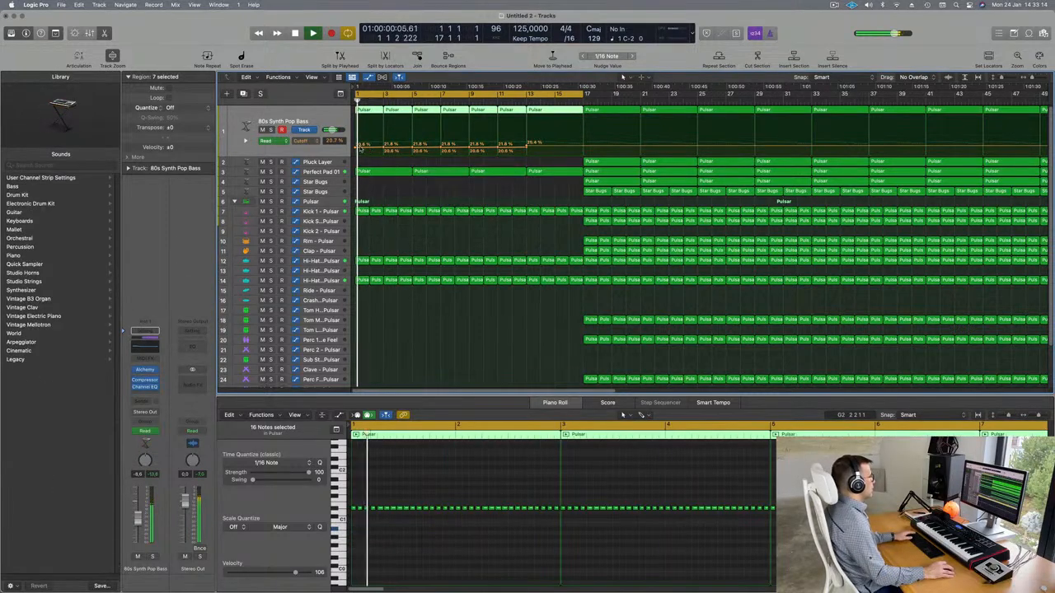
click(354, 149)
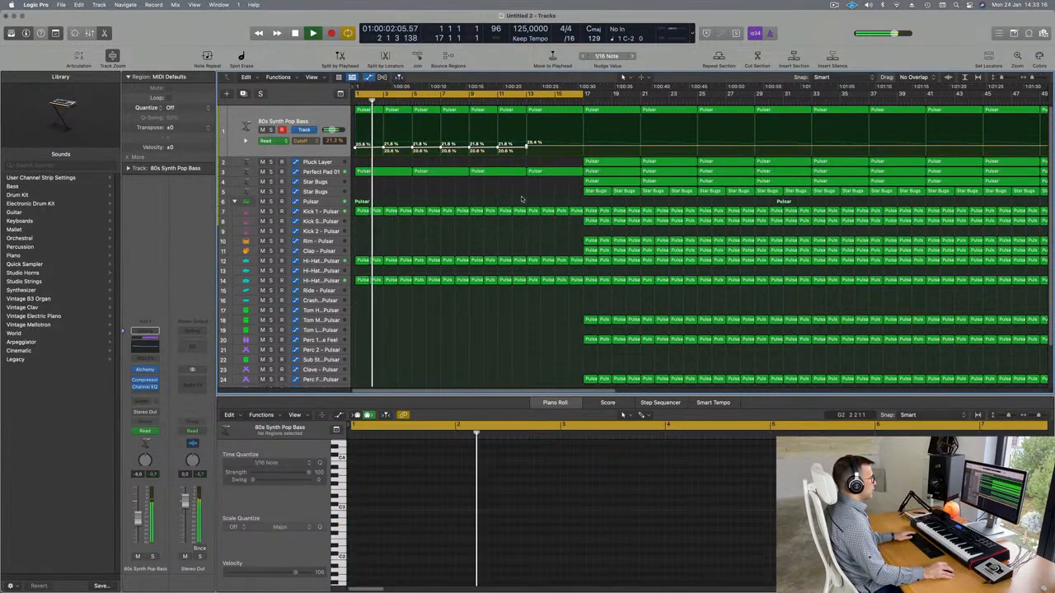
mouse_move(525, 149)
mouse_down()
mouse_move(356, 157)
mouse_move(413, 147)
mouse_up()
key(Return)
key(Return)
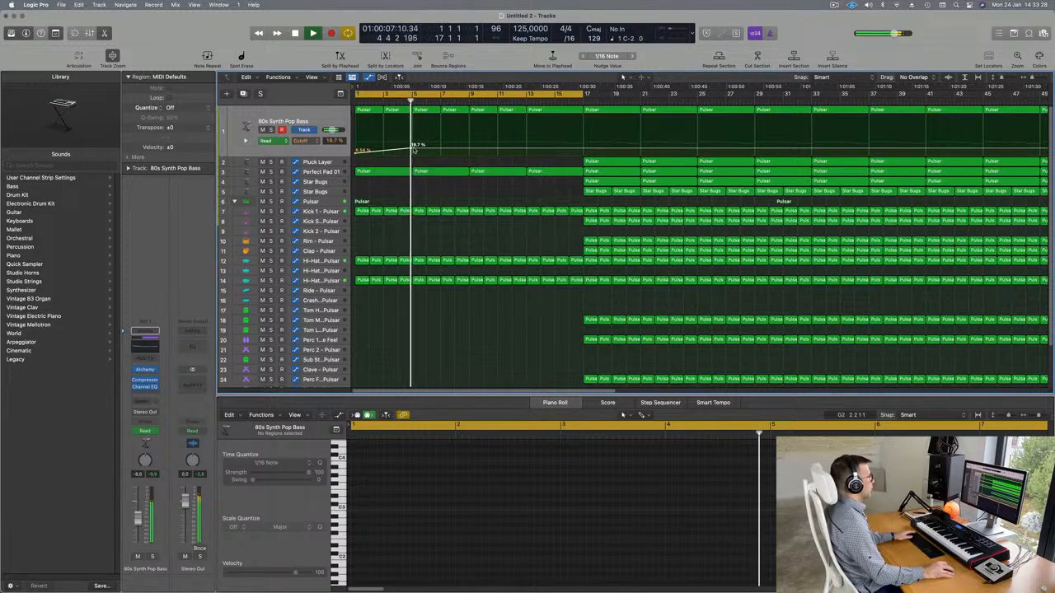
drag(415, 148, 413, 151)
key(Return)
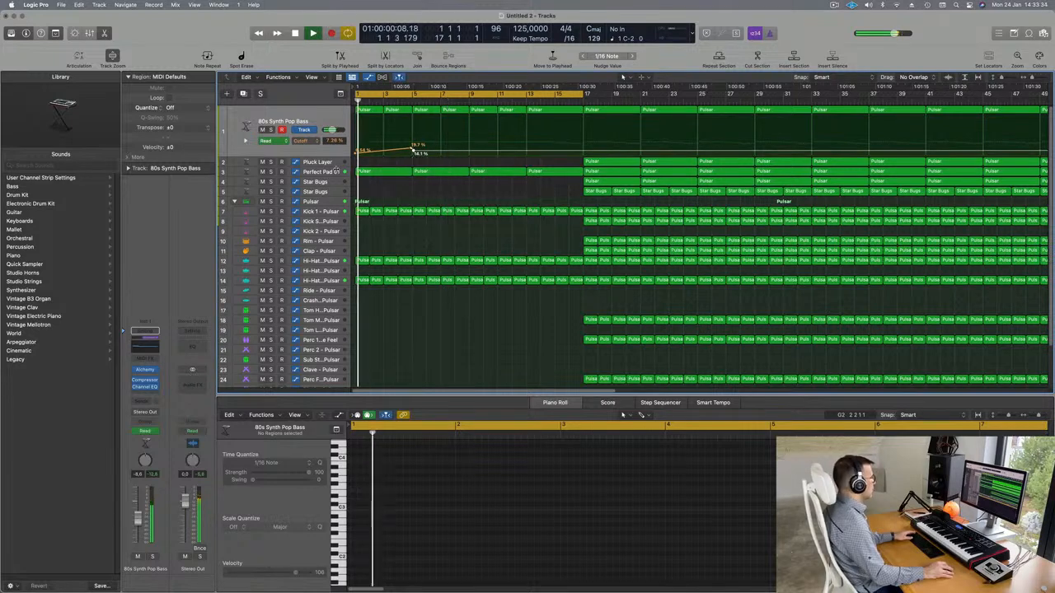
Delete the Perfect Pad 01 intro regions that follow the first one, from bar 5 up to bar 17.
click(441, 171)
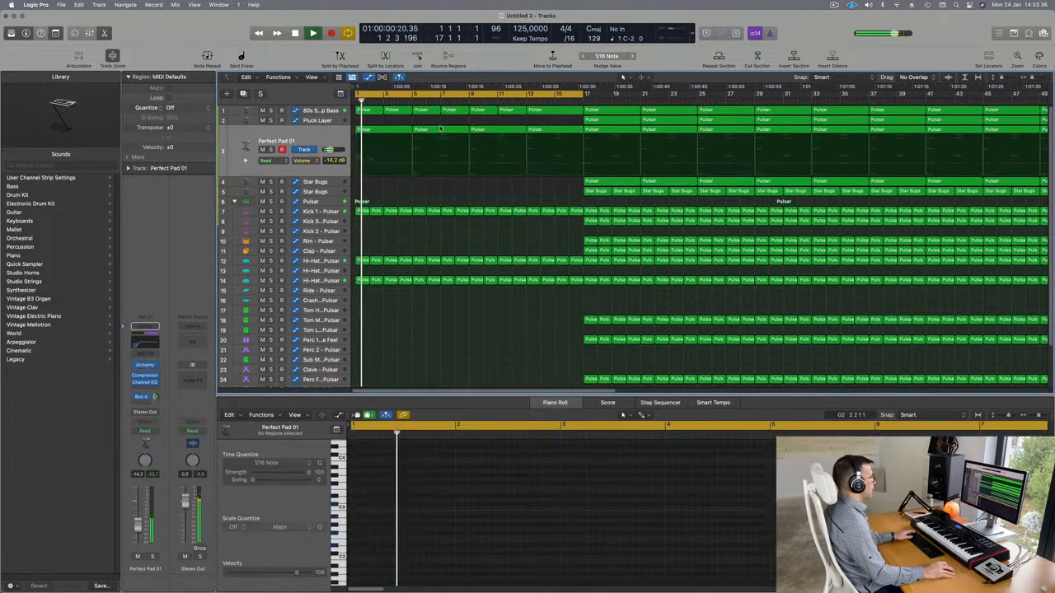
key(Delete)
click(504, 131)
key(Delete)
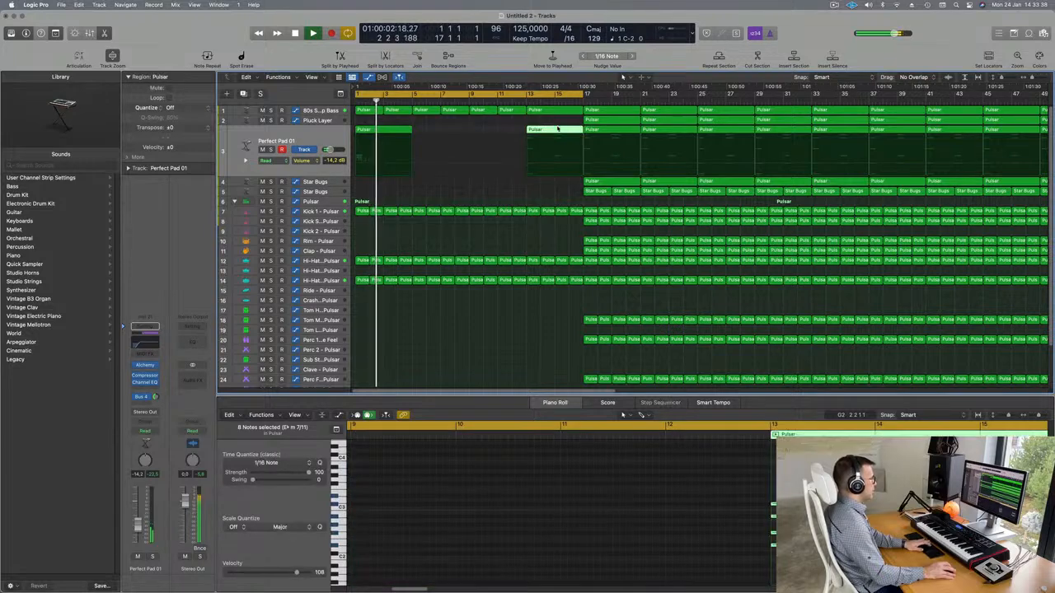
Copy the first Perfect Pad 01 region to bar 5, copy both regions to bar 9, and play from bar 1.
click(404, 129)
drag(401, 131, 495, 136)
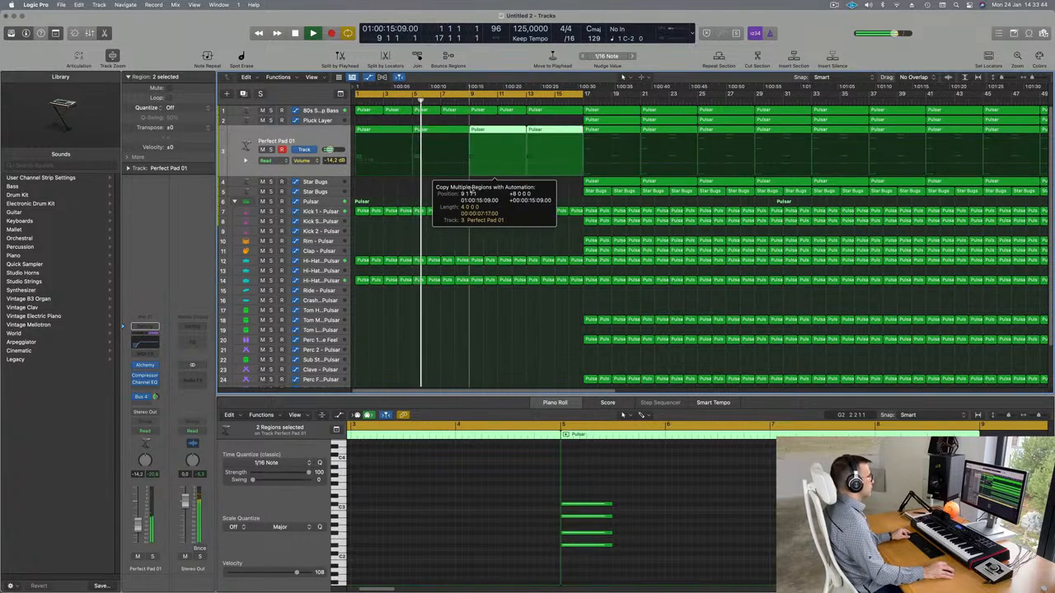
drag(472, 191, 470, 190)
scroll(471, 190, down, 1)
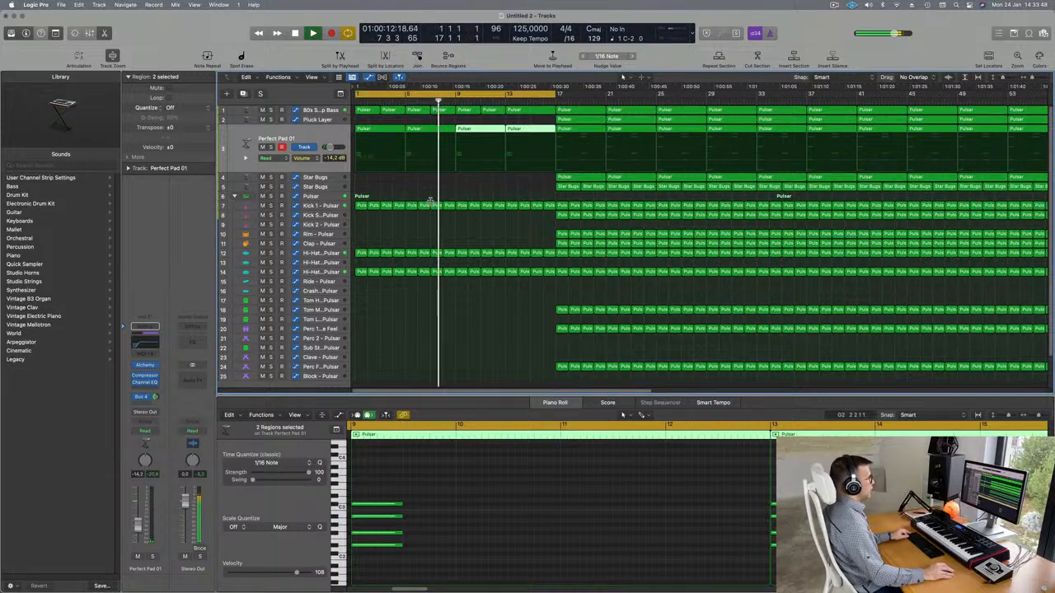
scroll(428, 206, down, 2)
key(Return)
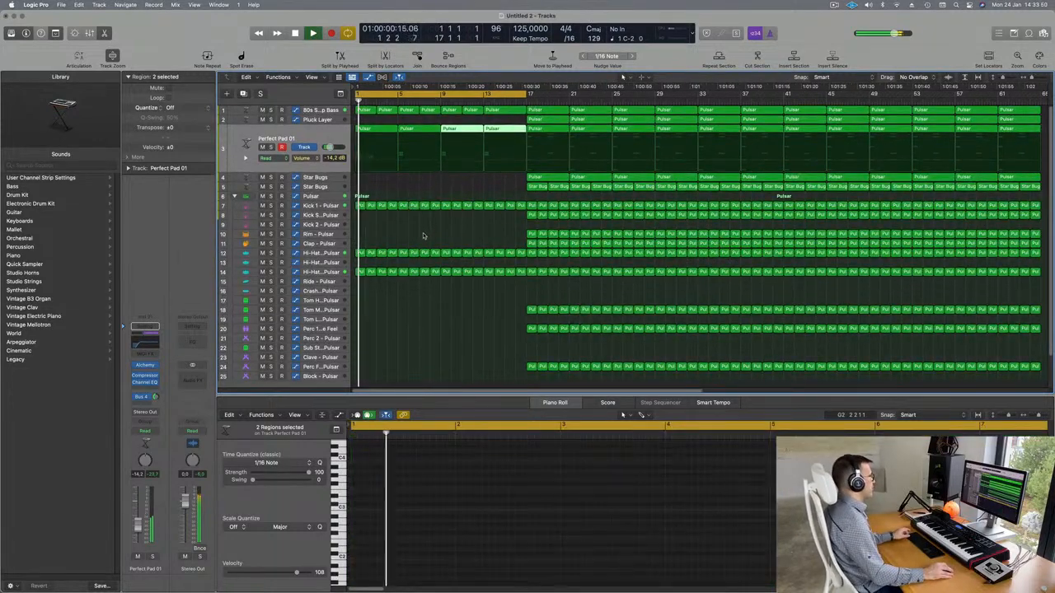
Add a short dip in the Pulsar track's Low Cut Filter automation from 180 Hz to about 20 Hz at bar 5.
scroll(424, 234, up, 2)
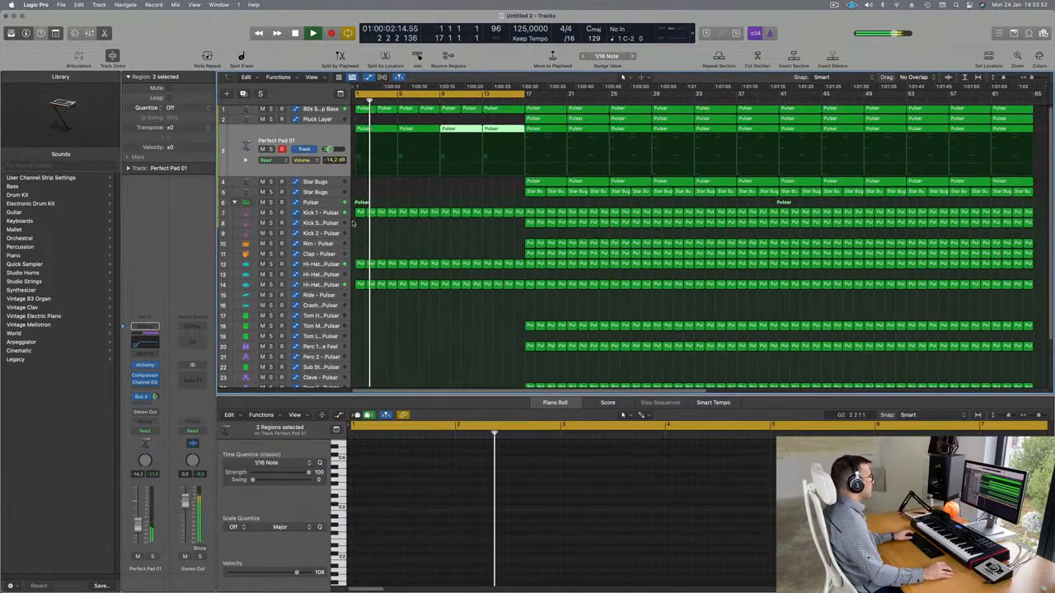
click(321, 203)
key(Return)
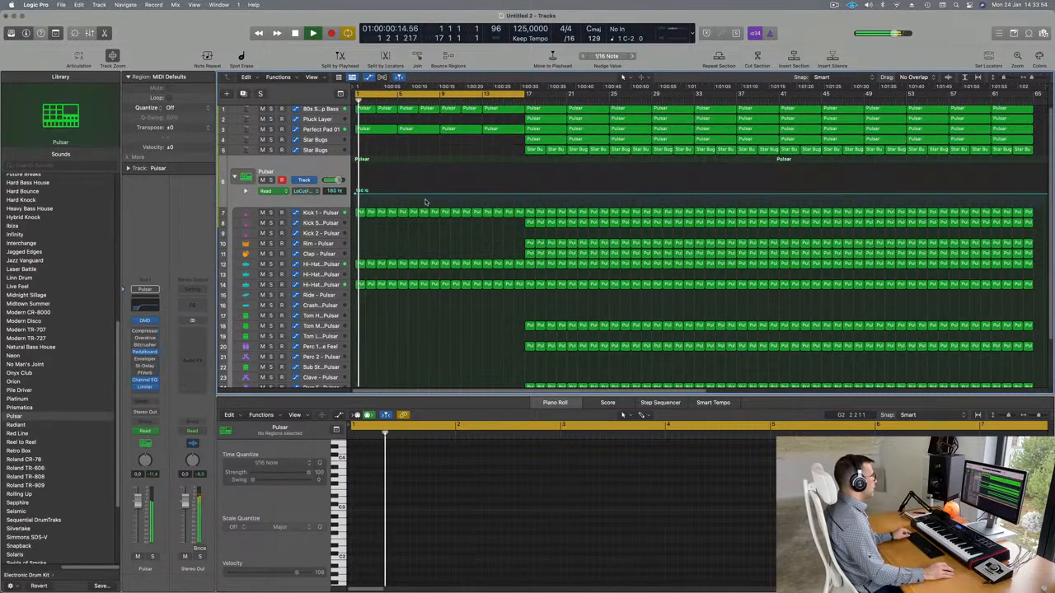
scroll(429, 199, up, 3)
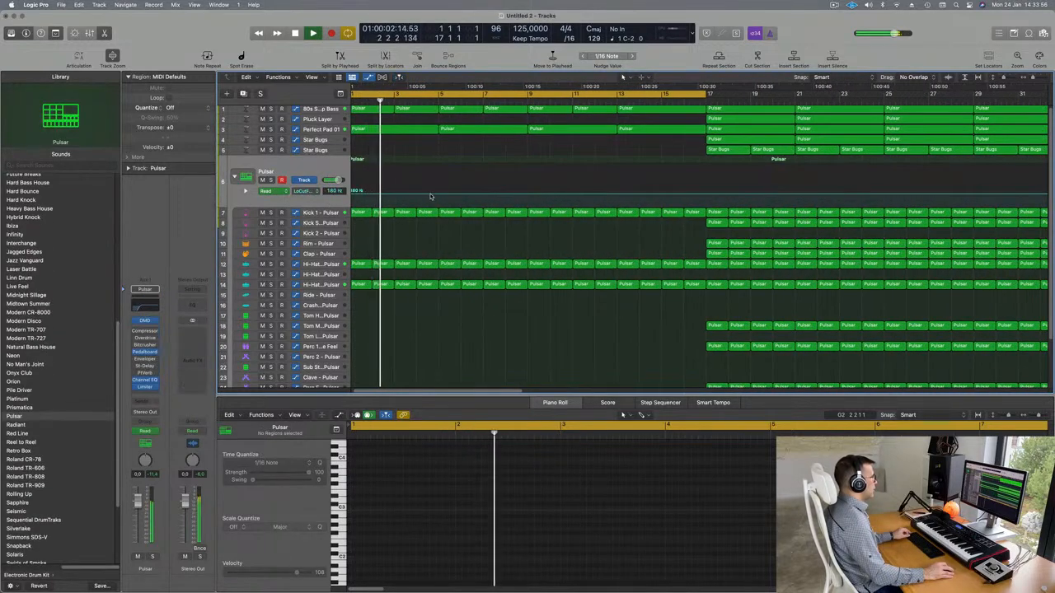
drag(438, 195, 439, 207)
click(447, 196)
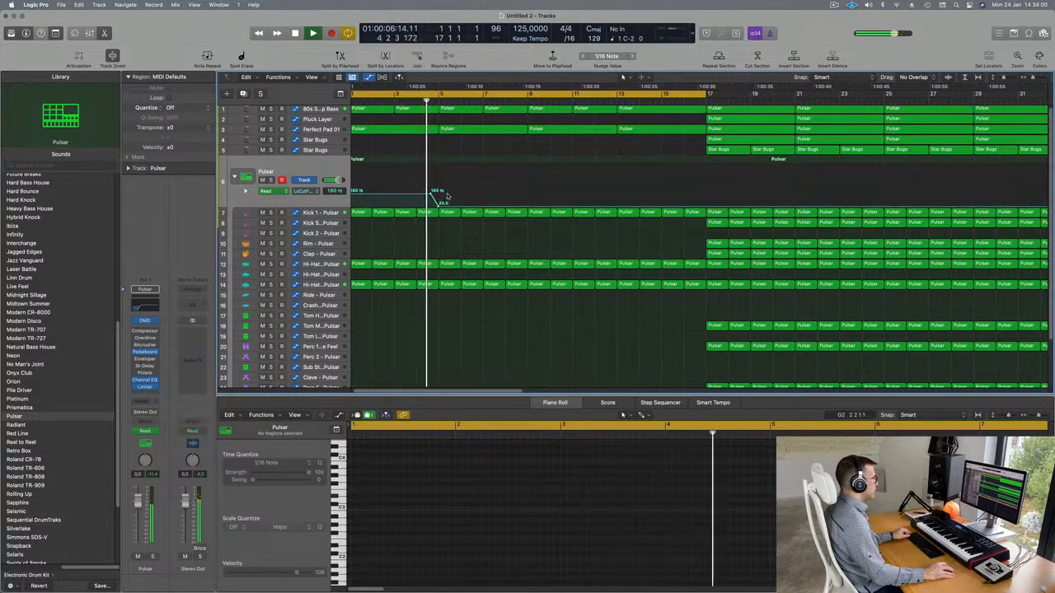
Make the Low Cut Filter dip start near bar 4 and jump back to 181 Hz just before bar 5.
key(Return)
drag(445, 203, 427, 195)
key(Return)
click(425, 195)
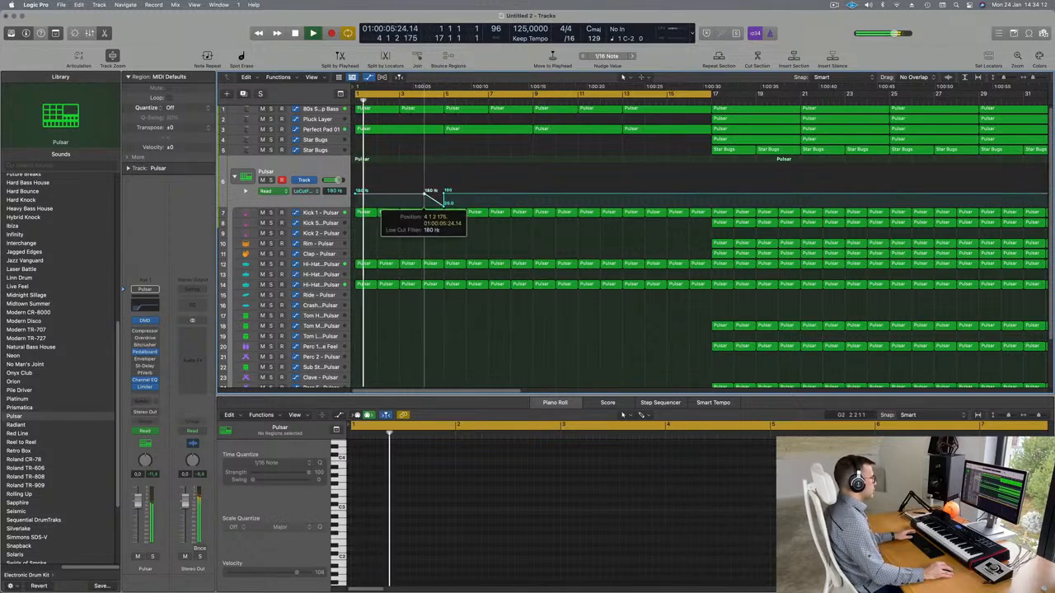
drag(445, 195, 445, 193)
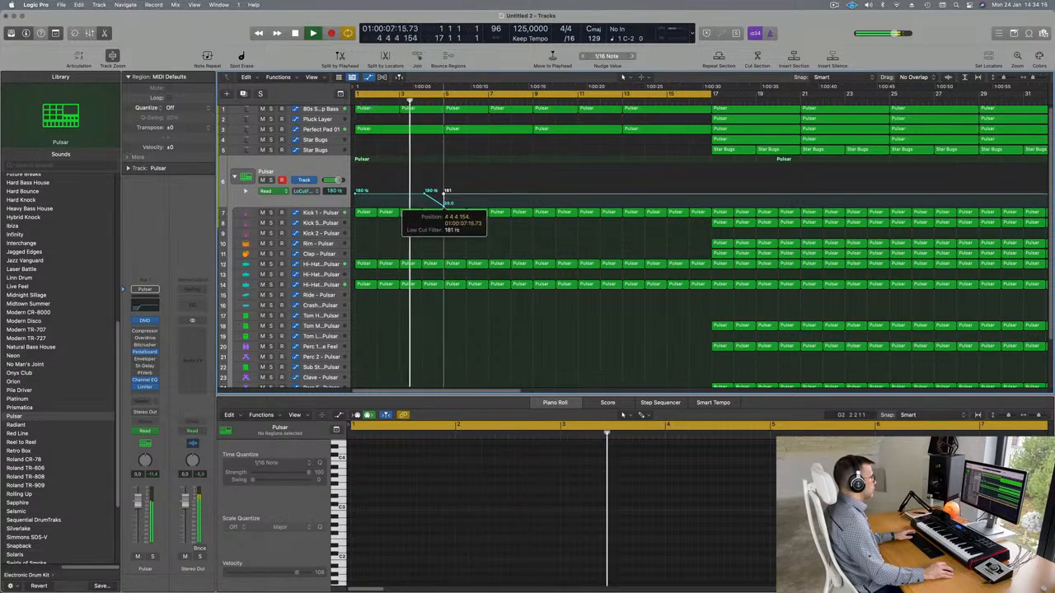
Add a Low Cut Filter ramp on the Pulsar track from 181 Hz at bar 7 down to 20.0 Hz at bar 9.
key(super+Left)
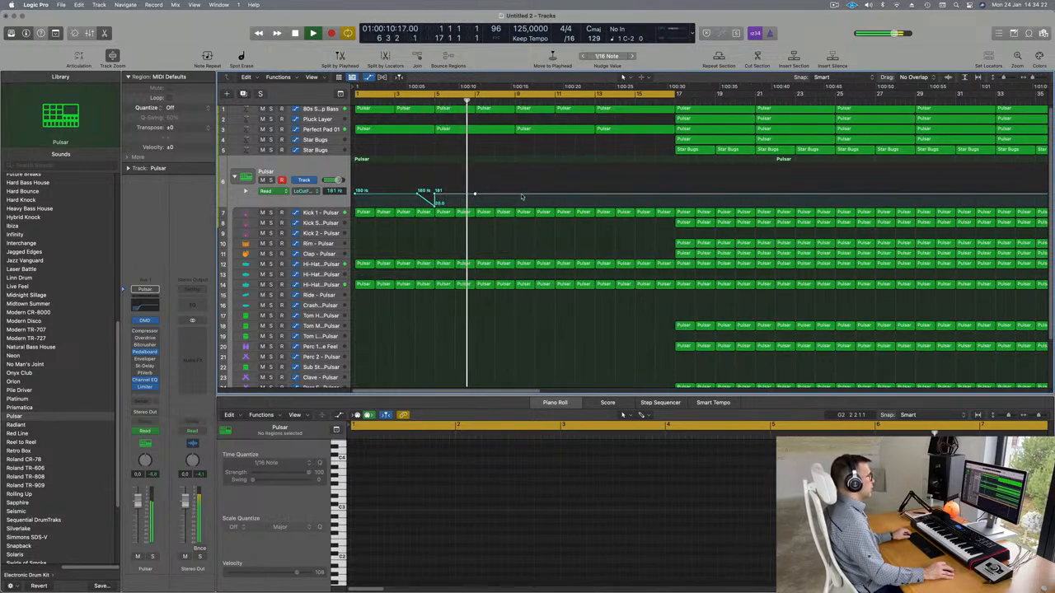
drag(518, 197, 515, 208)
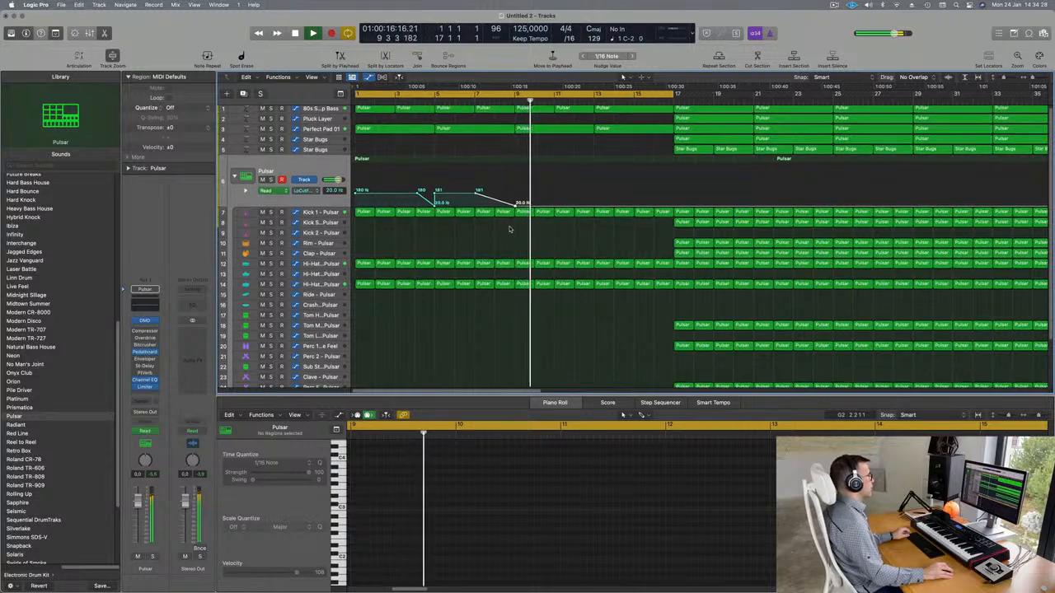
Play the intro from bar 1 and review the 80s Synth Pop Bass, Pulsar and Perfect Pad 01 tracks' regions and automation.
scroll(511, 231, down, 3)
scroll(488, 257, down, 1)
scroll(510, 219, down, 5)
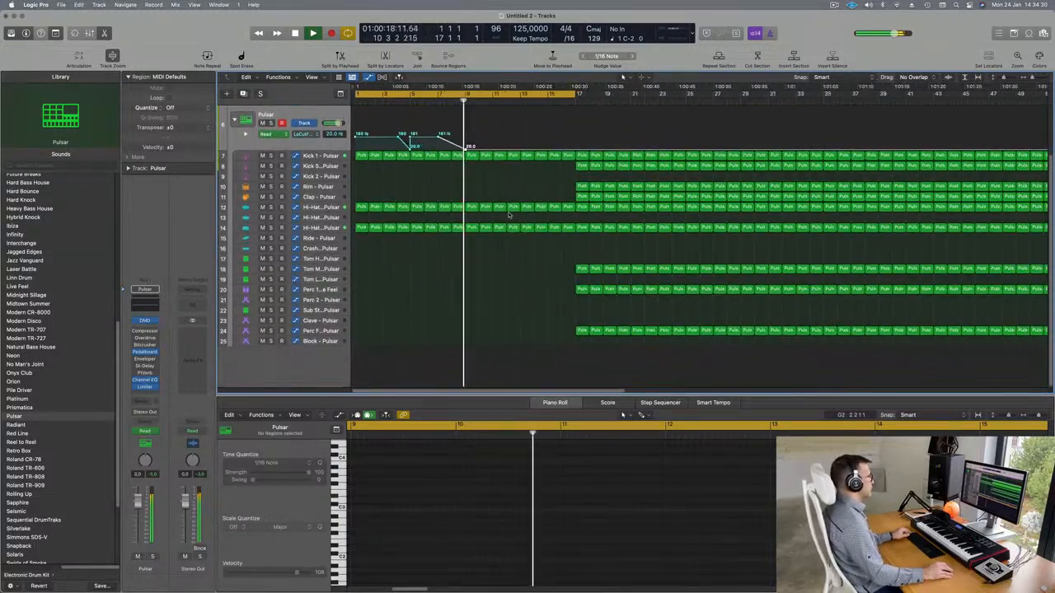
scroll(476, 198, up, 1)
scroll(475, 198, up, 4)
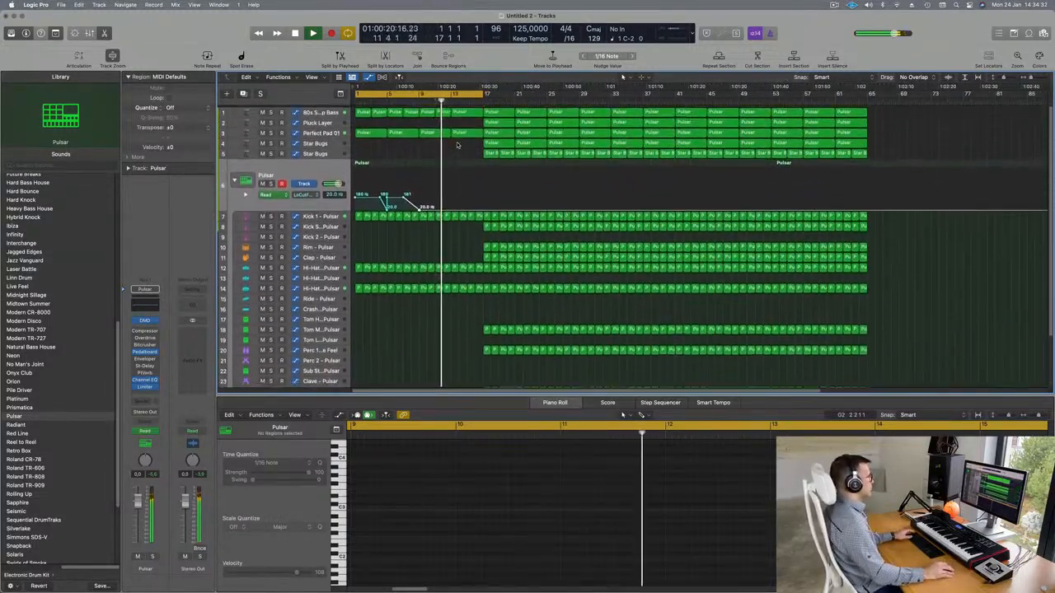
click(330, 110)
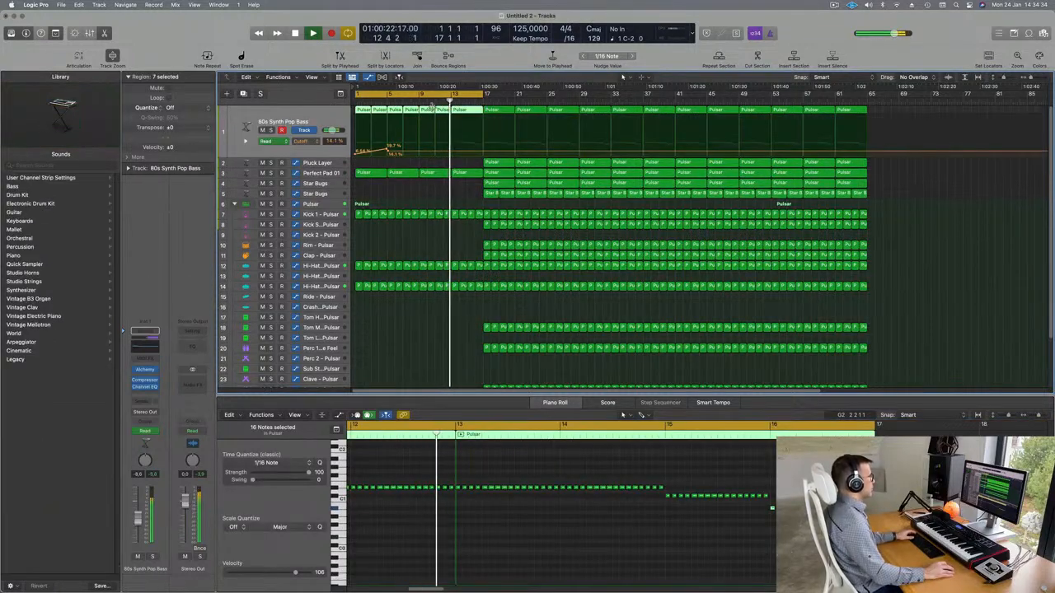
key(Return)
scroll(401, 163, up, 5)
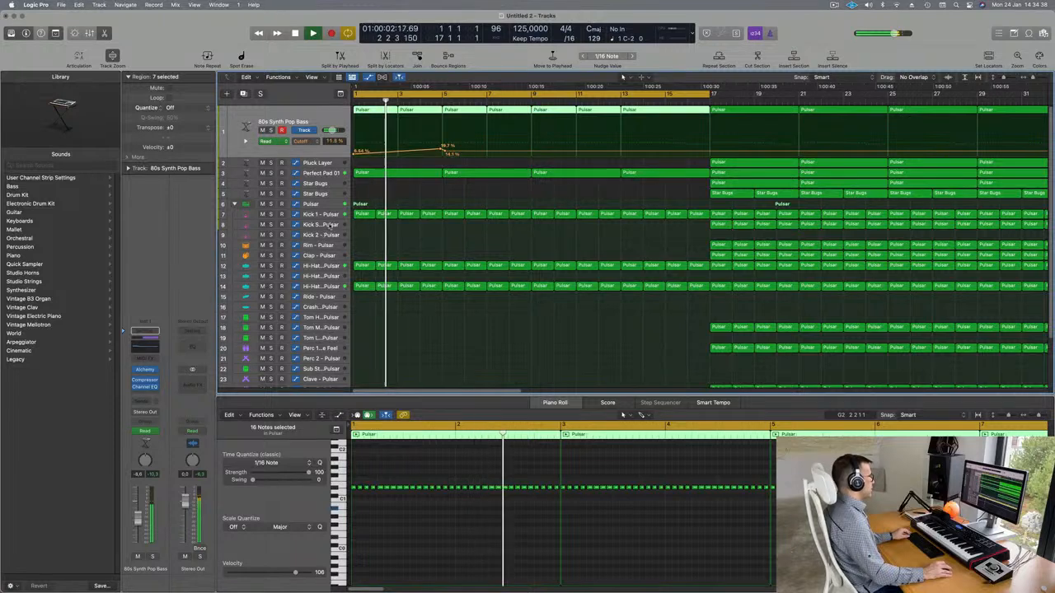
click(331, 206)
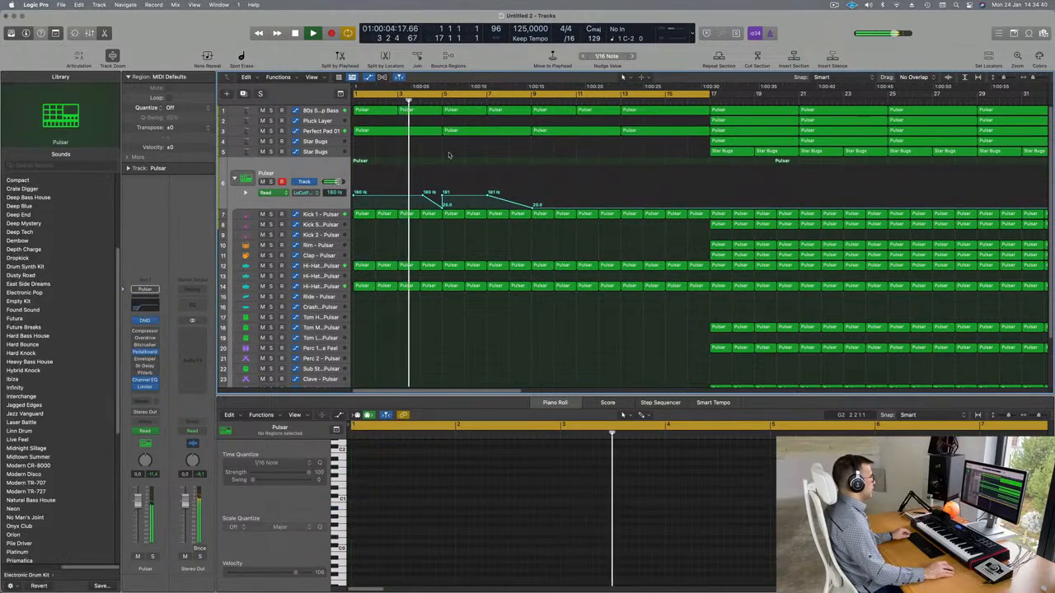
click(328, 132)
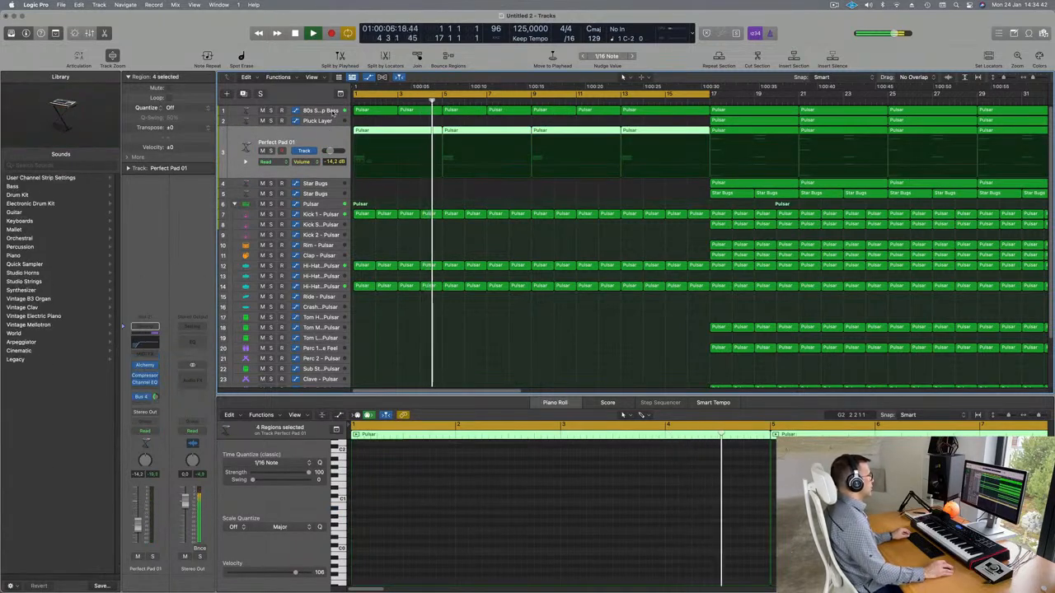
Add a rise in the 80s Synth Pop Bass track's Cutoff automation from bar 5 up to 31.7% at bar 9.
click(317, 111)
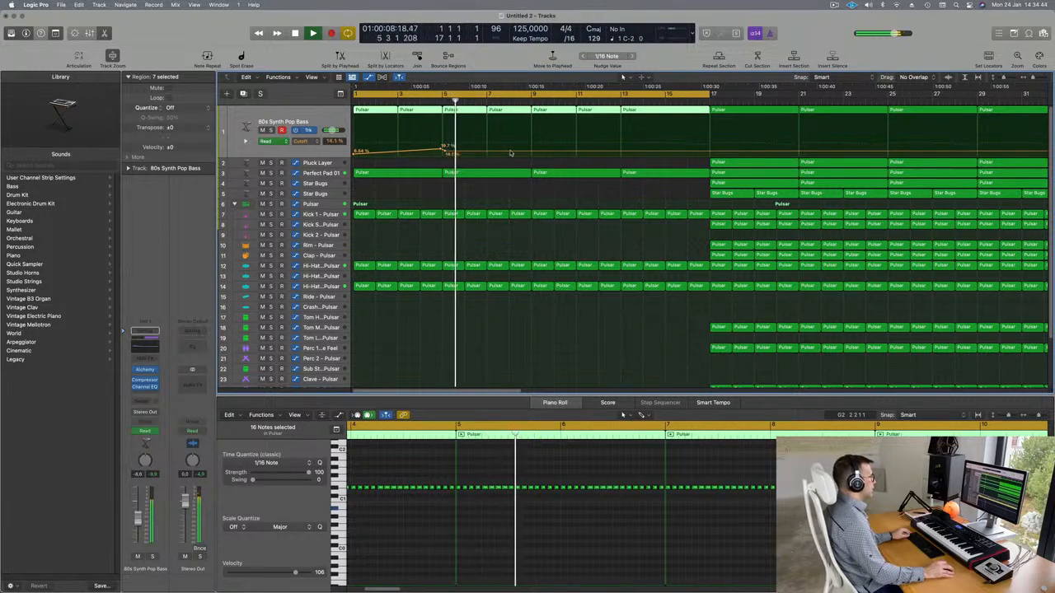
drag(534, 153, 529, 142)
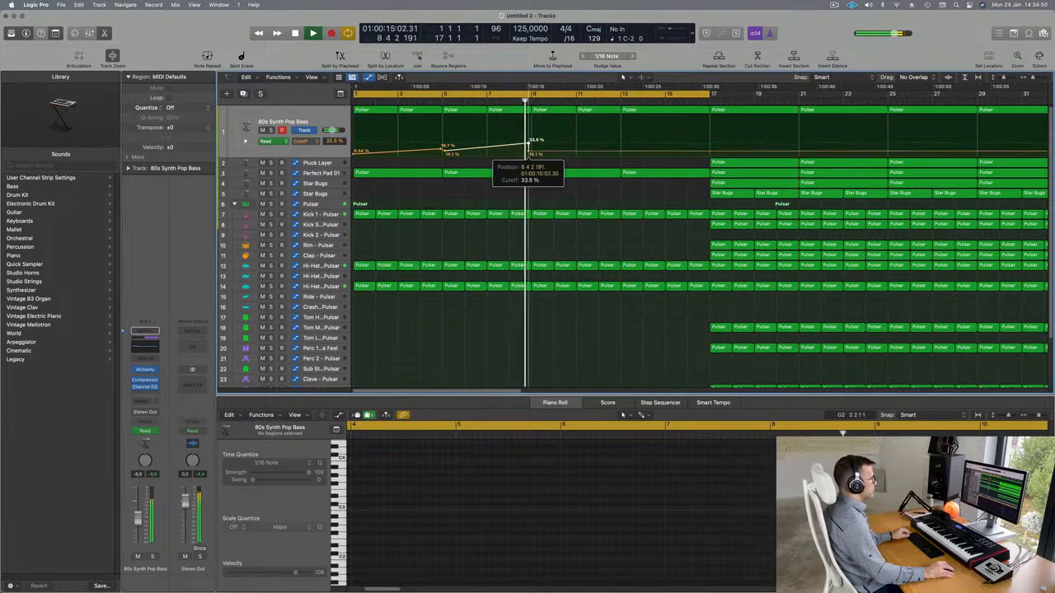
drag(529, 145, 532, 144)
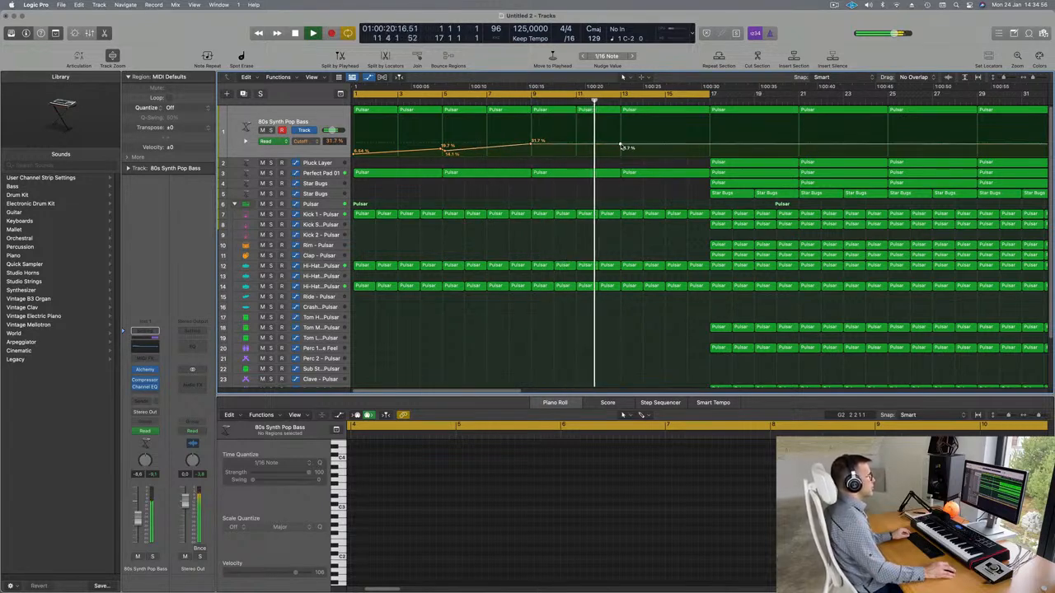
Continue the bass Cutoff automation up to about 39% at bar 13 and down to 25.2% just before bar 17.
drag(621, 147, 620, 139)
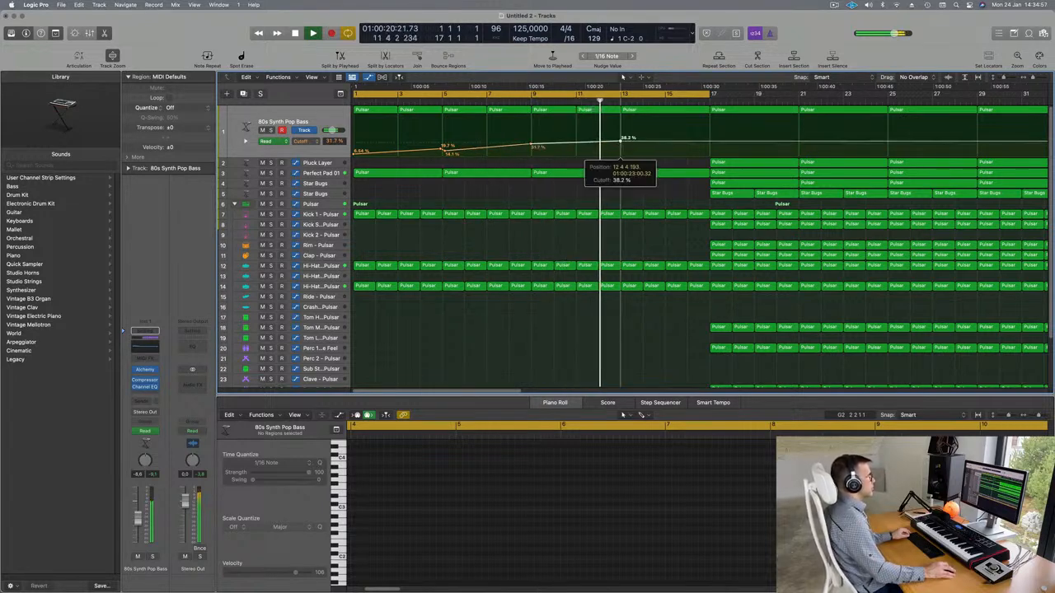
drag(710, 140, 708, 147)
click(708, 148)
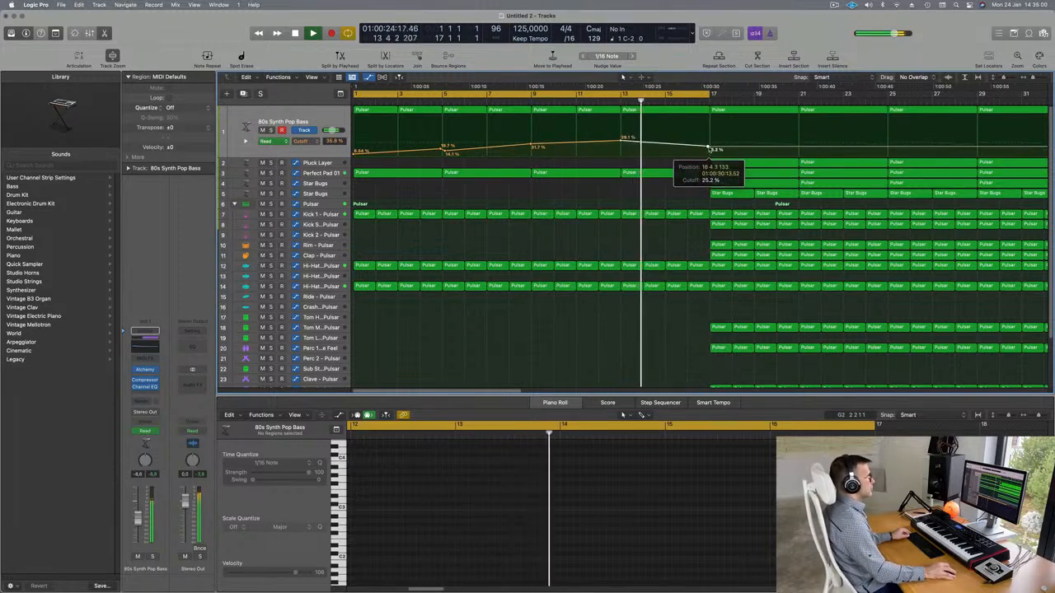
Delete the Perfect Pad 01 region spanning bars 13 to 17.
click(628, 172)
key(Delete)
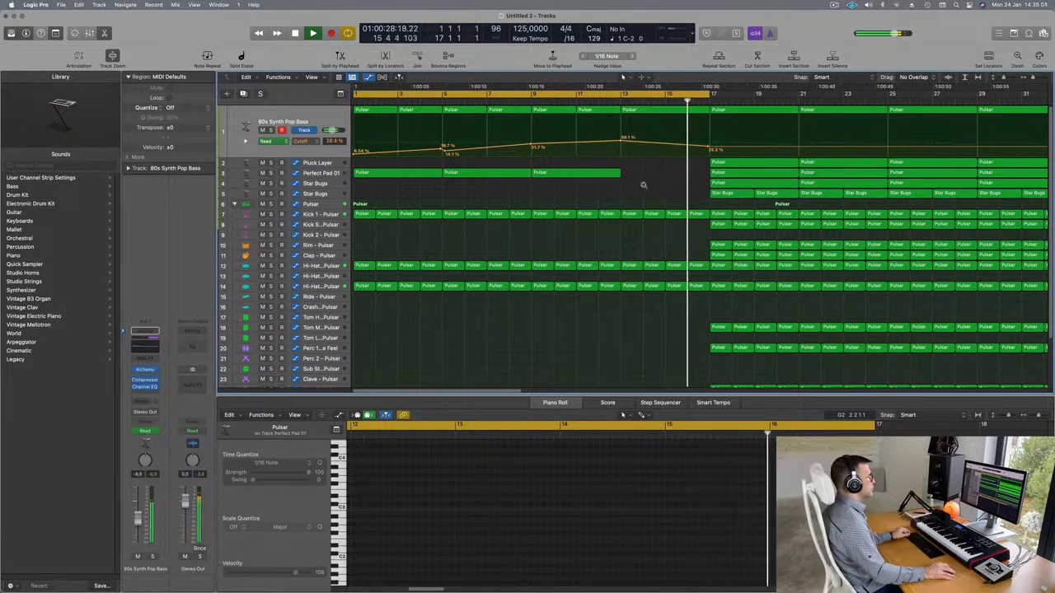
scroll(628, 166, down, 1)
key(super+Left)
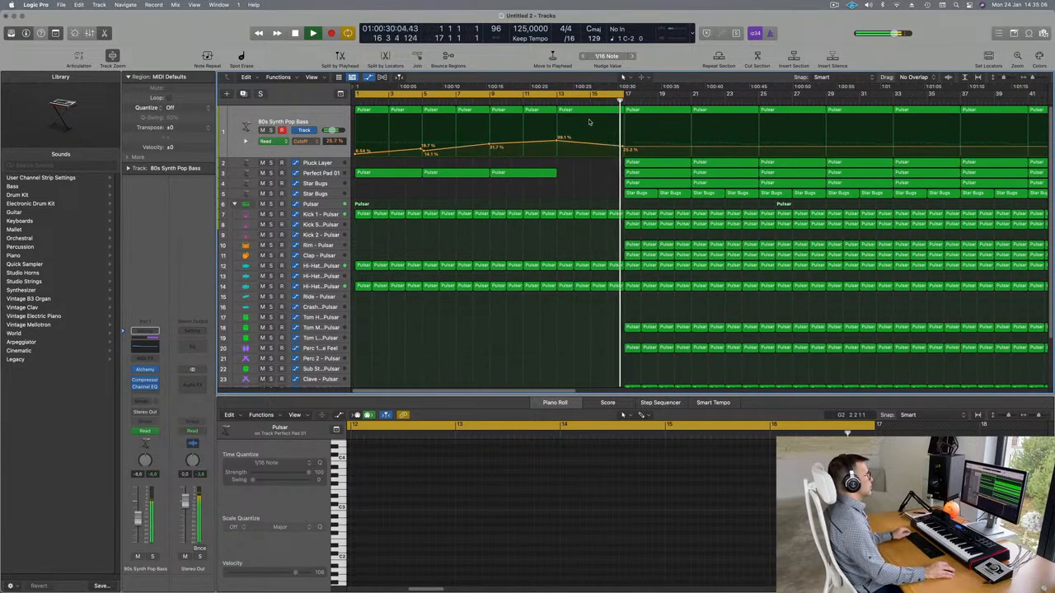
Remove the hi-hat regions on both hi-hat tracks between bars 13 and 17.
click(548, 102)
scroll(554, 195, down, 2)
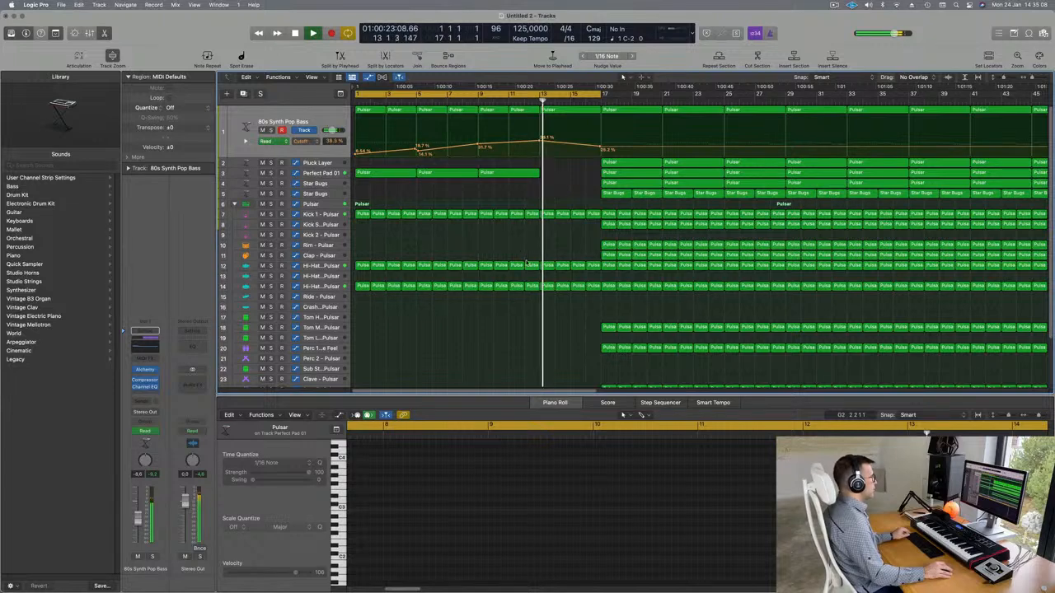
drag(545, 256, 599, 302)
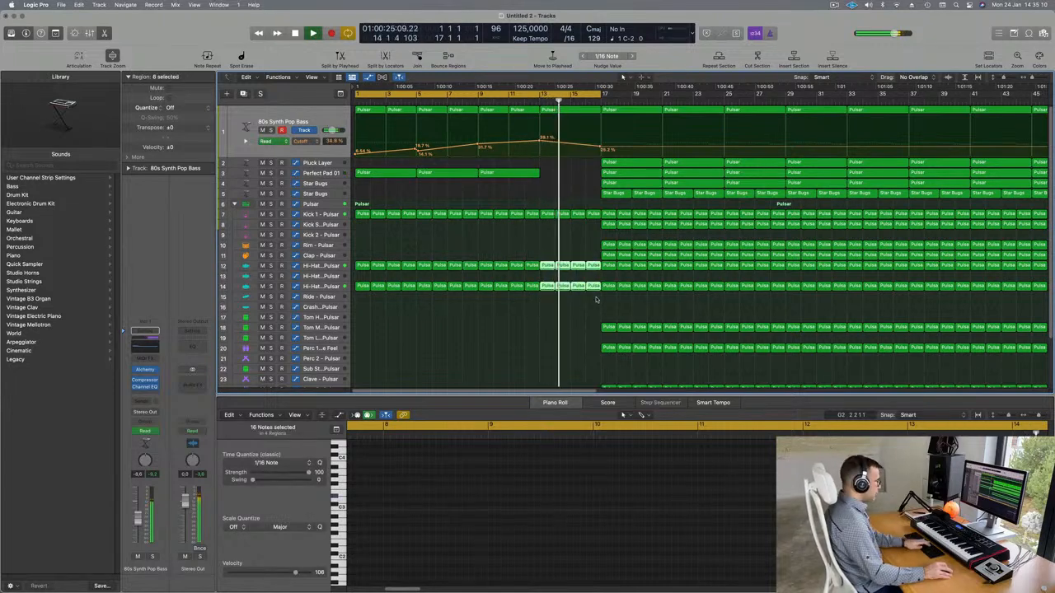
key(Delete)
Play the stripped section from just before bar 13 and hide the track automation to review the whole arrangement.
click(523, 99)
scroll(549, 231, down, 2)
scroll(518, 234, down, 3)
scroll(518, 235, down, 2)
scroll(520, 235, down, 2)
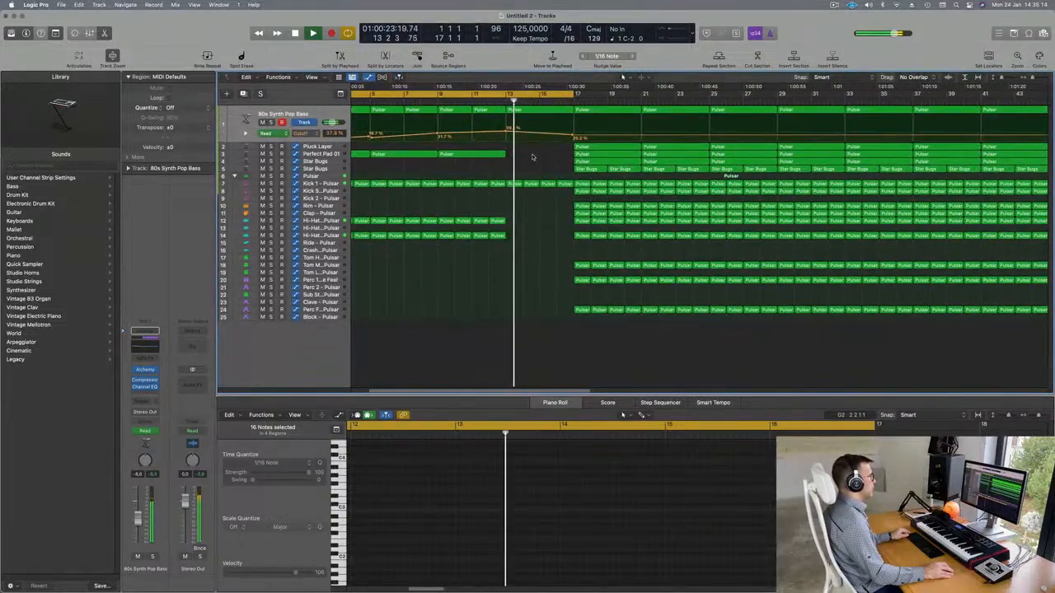
scroll(536, 175, down, 2)
key(a)
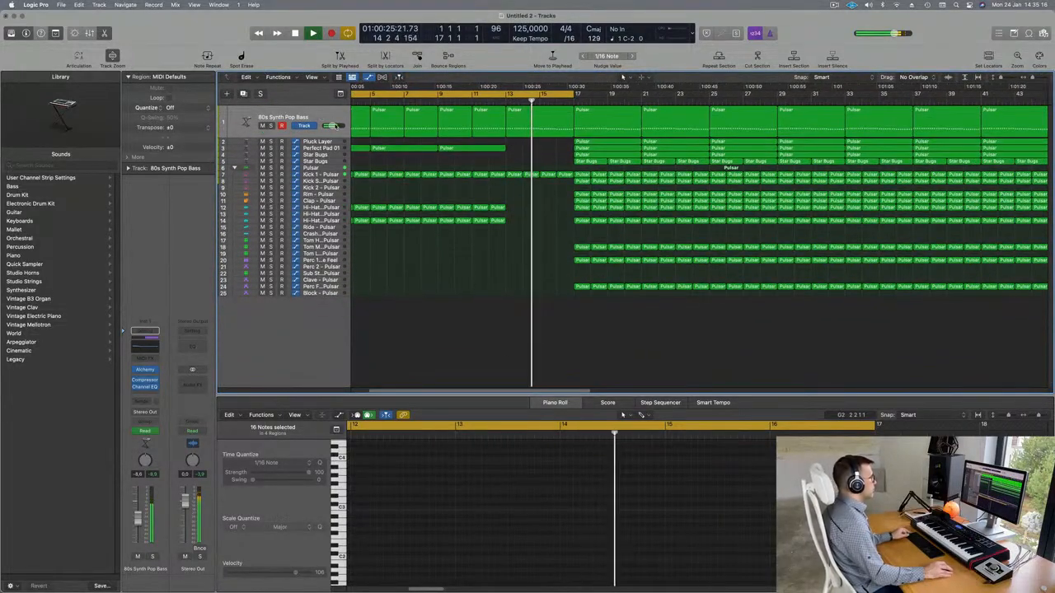
scroll(536, 193, up, 2)
scroll(536, 202, down, 3)
key(super+Left)
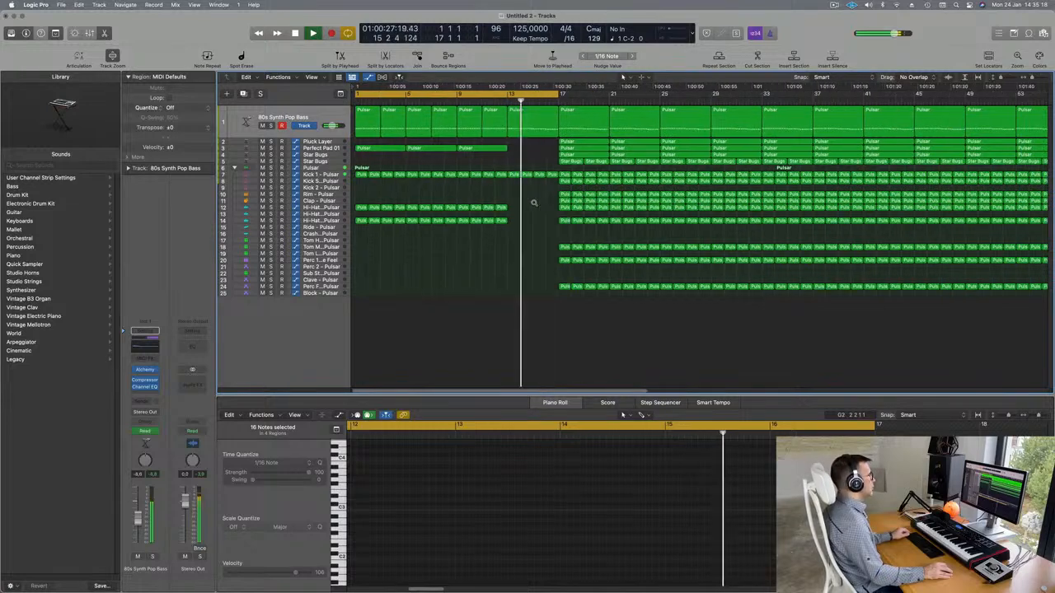
Copy the bar 1 hi-hat region to the Crash FX - Pulsar track and reduce it to one note on the bar 1 downbeat.
key(super+Left)
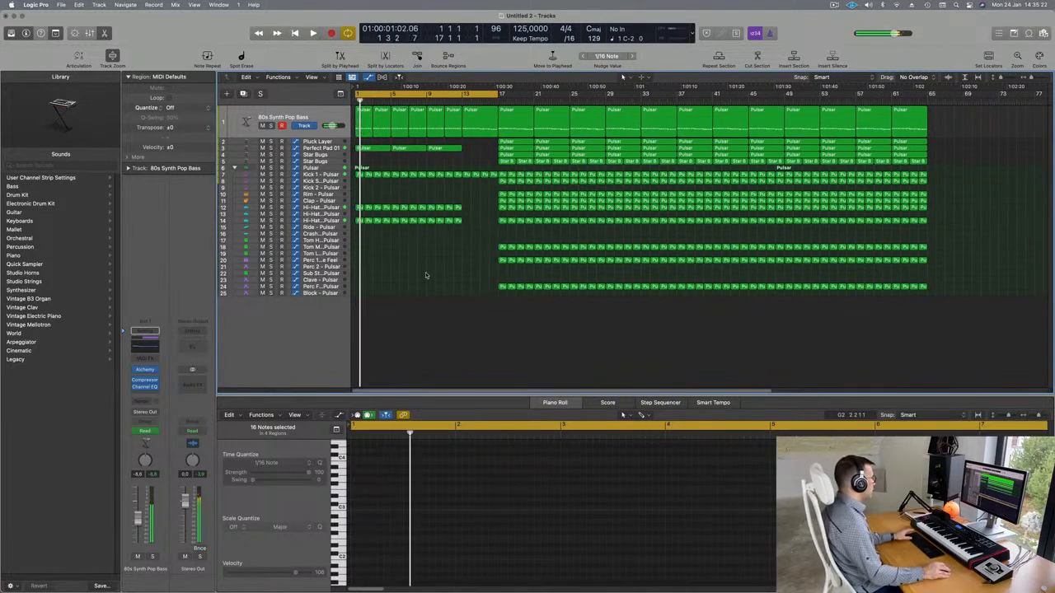
key(super+Right)
key(super+Right)
key(super+Right)
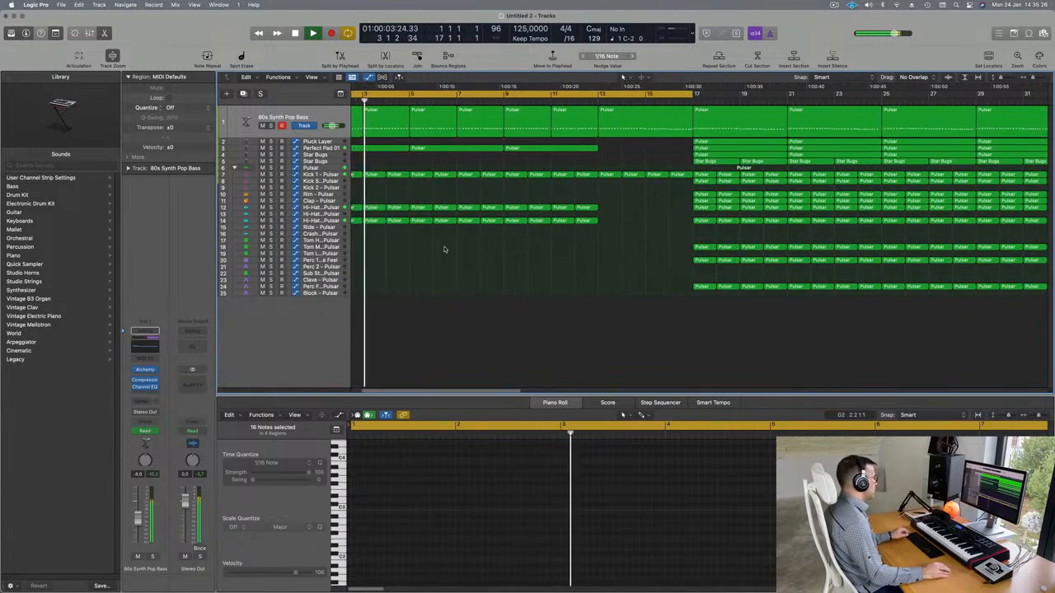
scroll(439, 251, left, 3)
key(space)
drag(364, 222, 364, 237)
drag(388, 491, 458, 506)
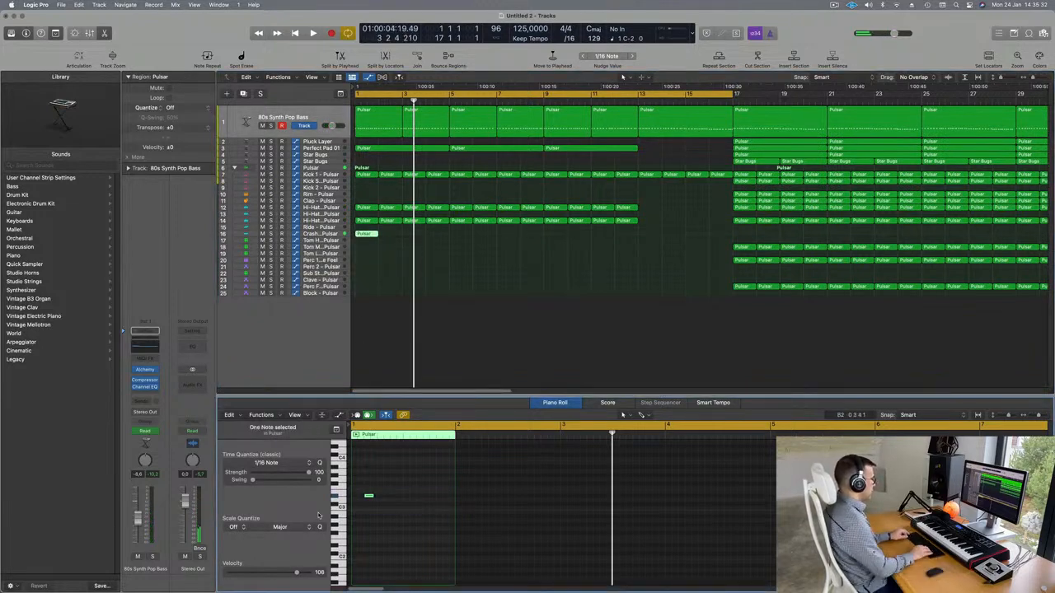
key(Return)
key(space)
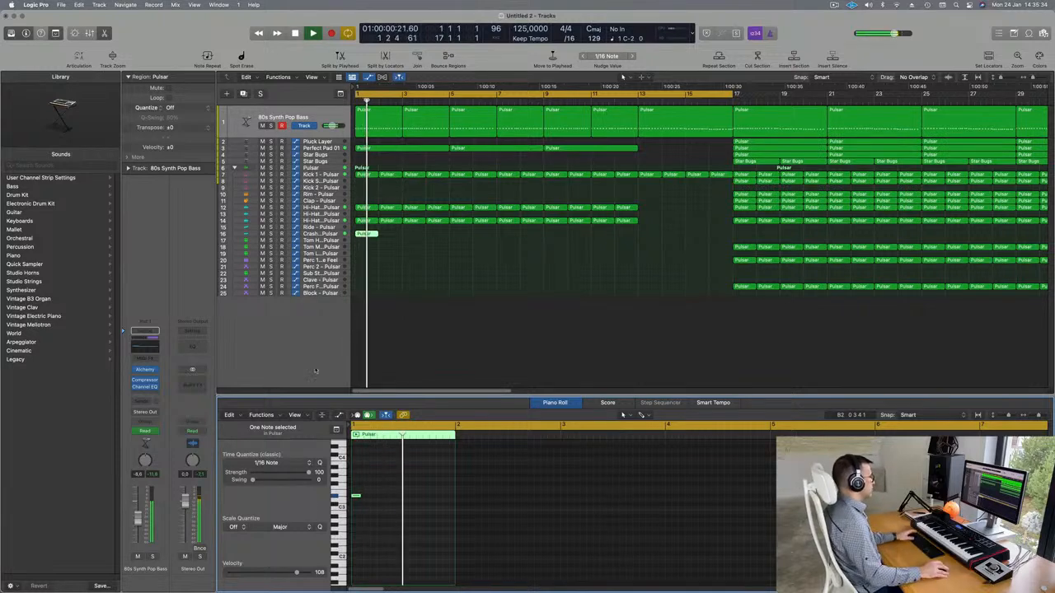
Copy the Crash FX - Pulsar region from bar 1 to bar 13.
click(366, 235)
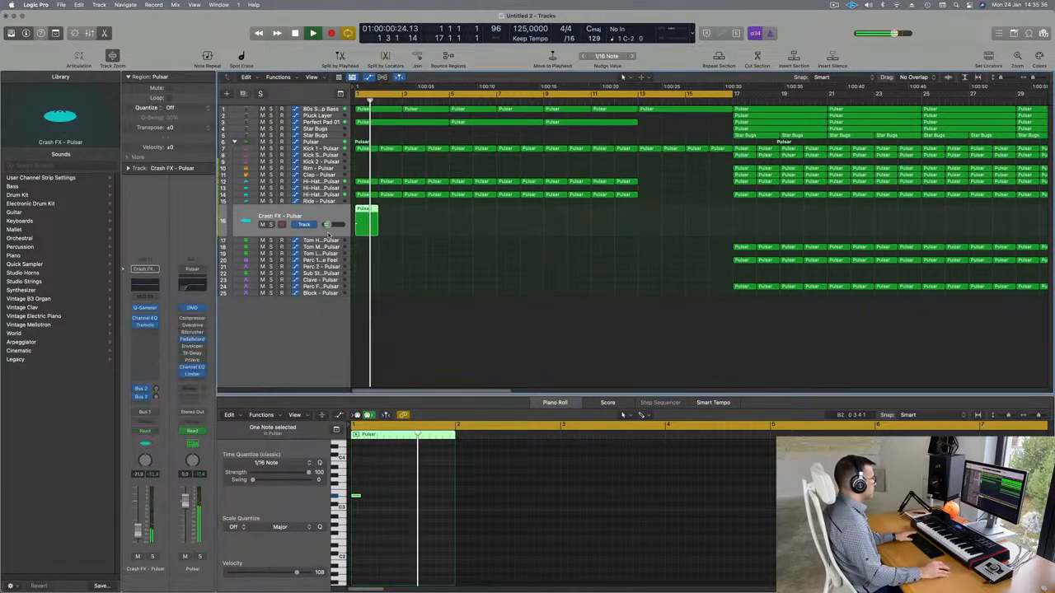
click(412, 309)
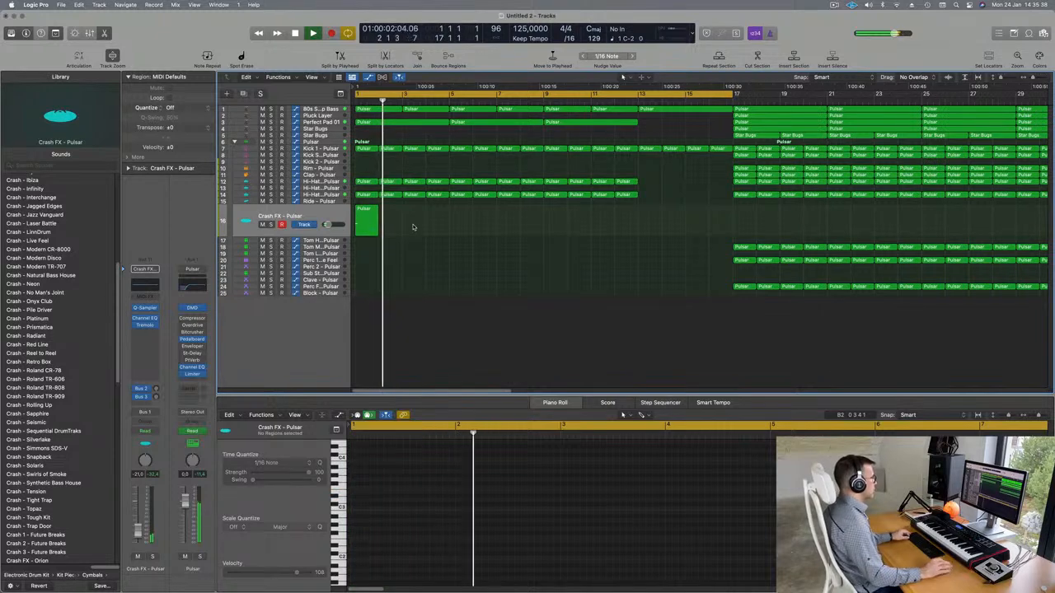
drag(366, 209, 650, 217)
scroll(445, 338, down, 5)
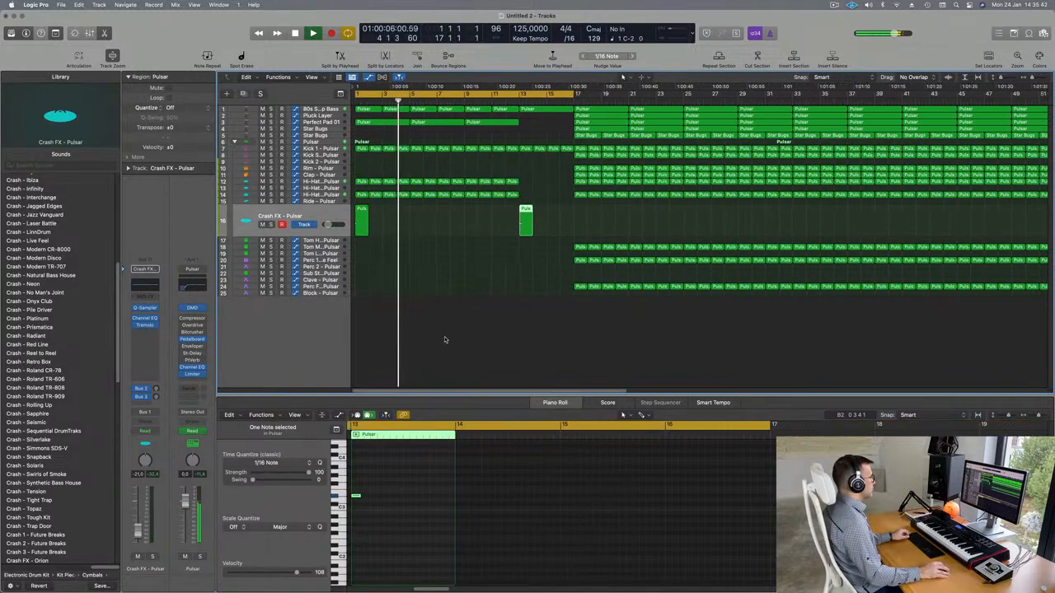
scroll(443, 307, up, 2)
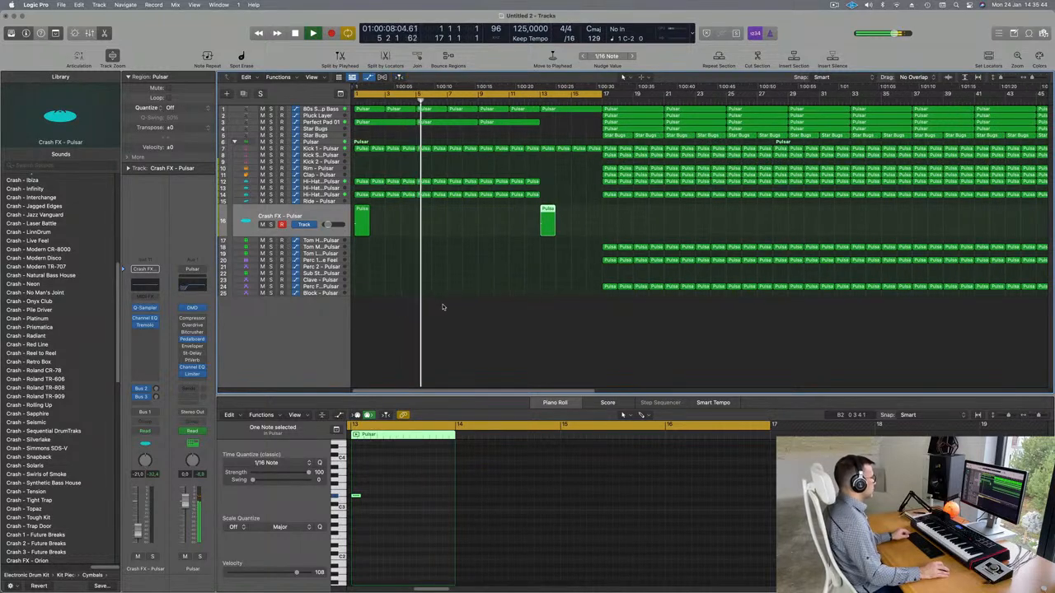
scroll(443, 305, down, 2)
Copy the bar 1 crash region to the Sub Stab - Pulsar track at bar 9.
click(324, 273)
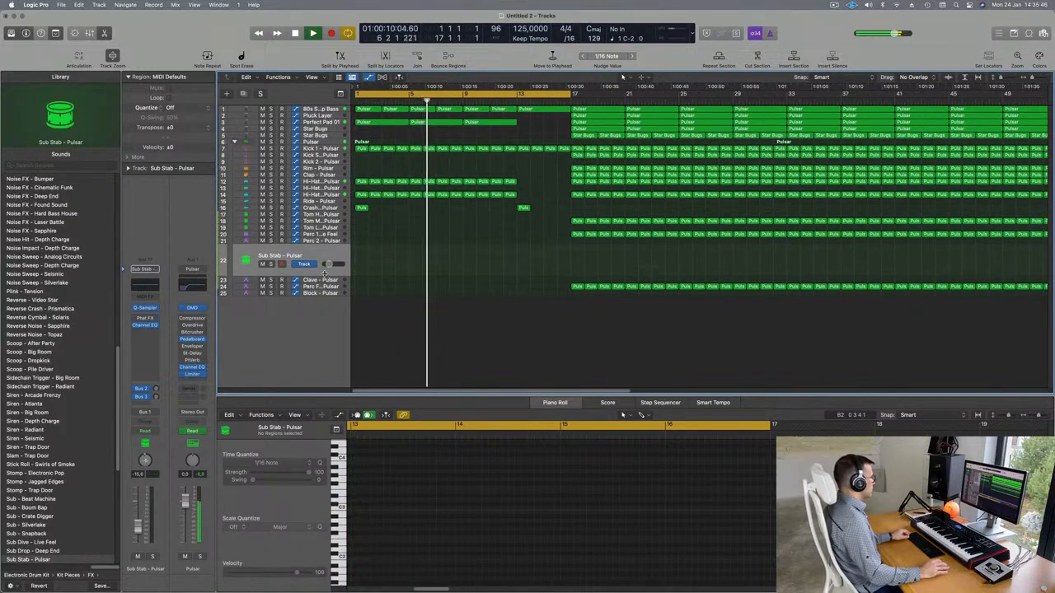
click(360, 208)
drag(360, 208, 492, 250)
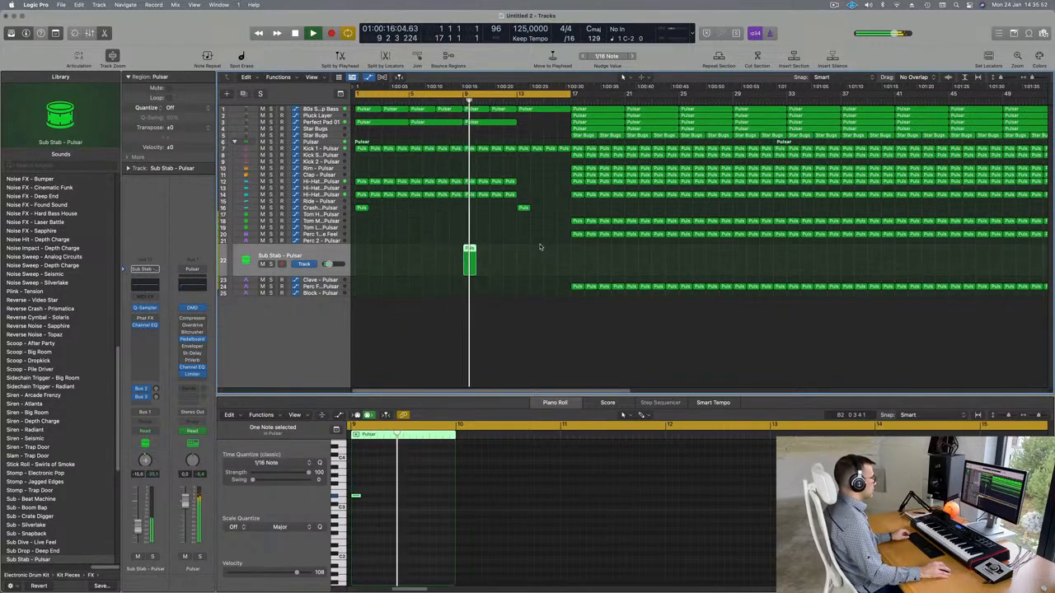
Play from just before bar 9, try the Sub Stab note in lower octaves down to D1, and return it to its original octave.
click(450, 101)
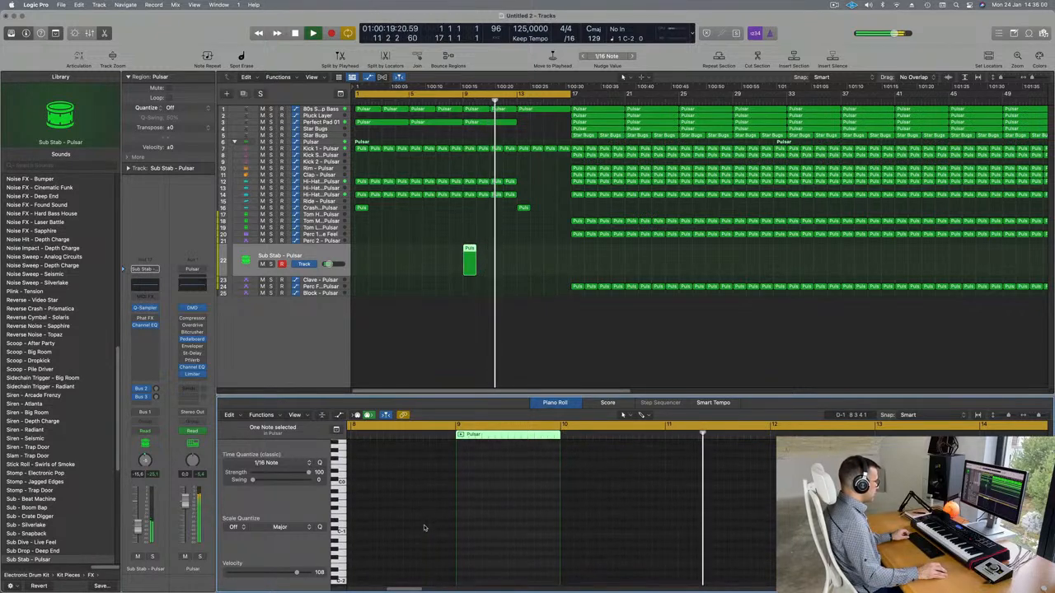
scroll(425, 528, up, 5)
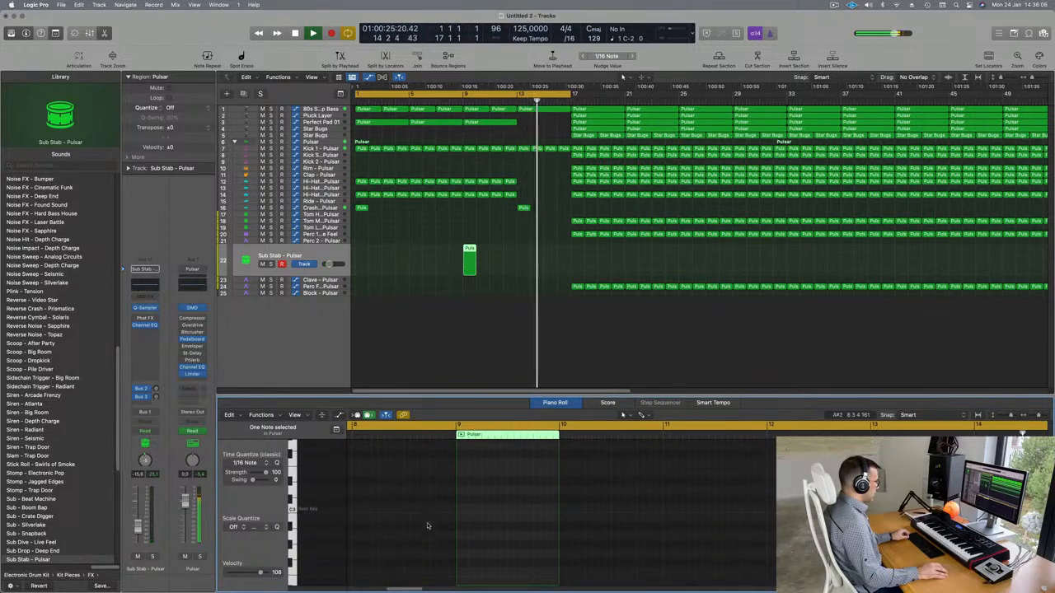
scroll(428, 526, up, 5)
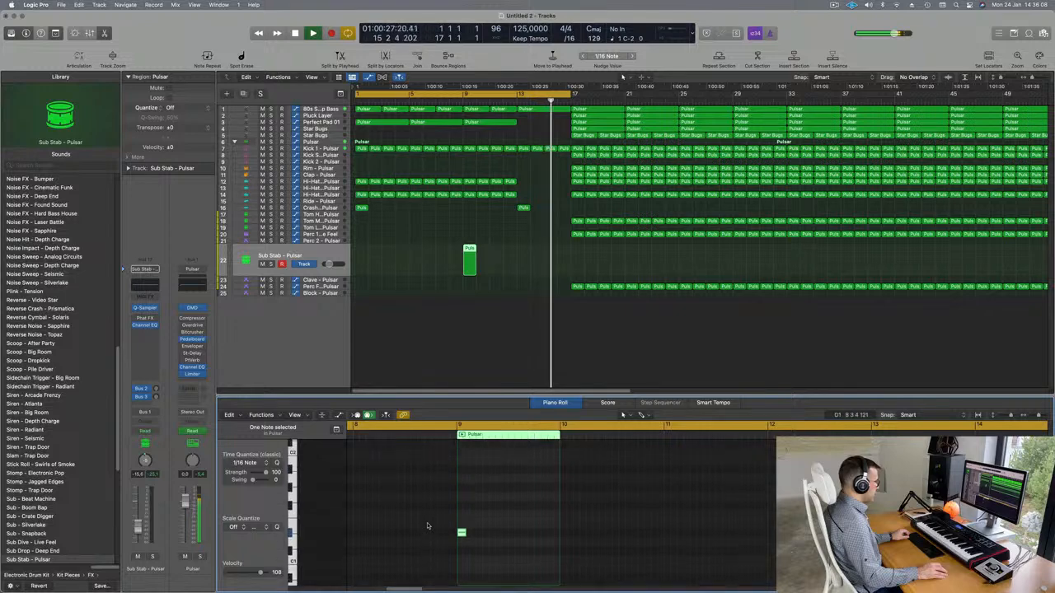
drag(428, 525, 486, 590)
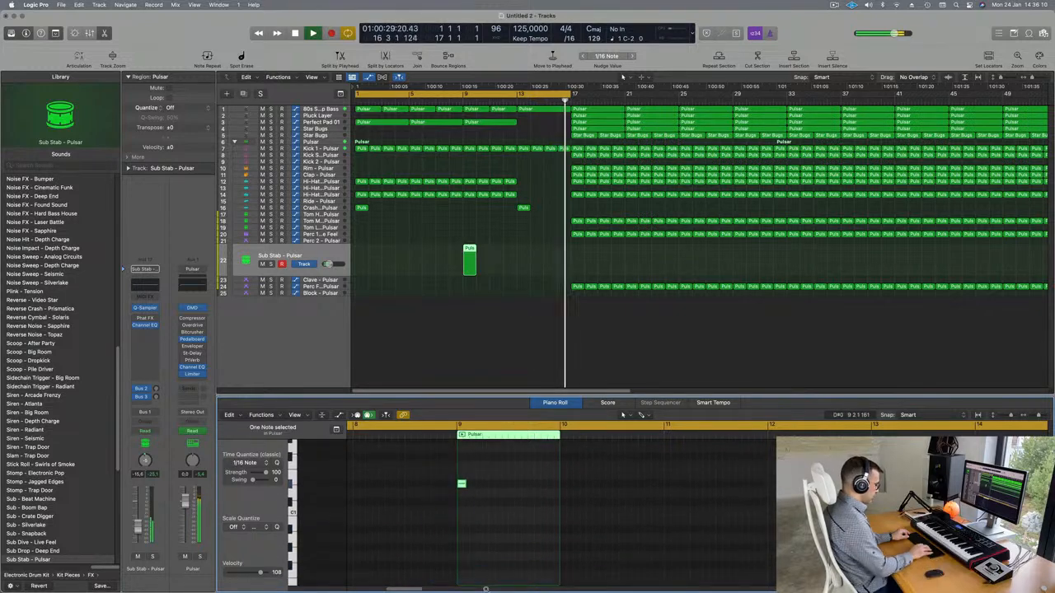
key(Delete)
scroll(437, 559, up, 8)
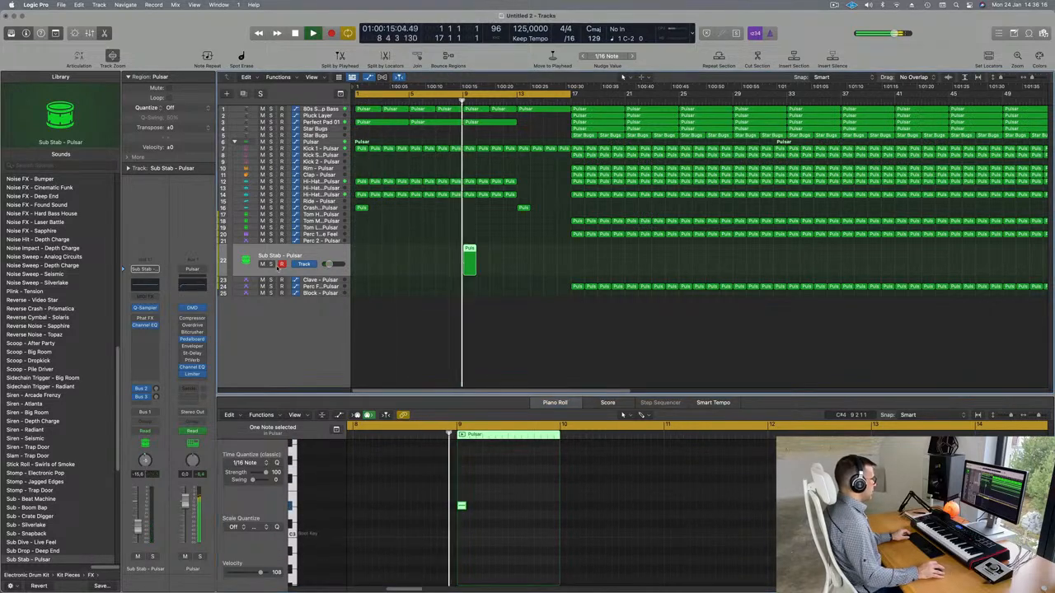
Solo the Sub Stab - Pulsar track with its volume at about -7 dB, and audition the Sub Dive - Live Feel sound at bar 9.
click(271, 264)
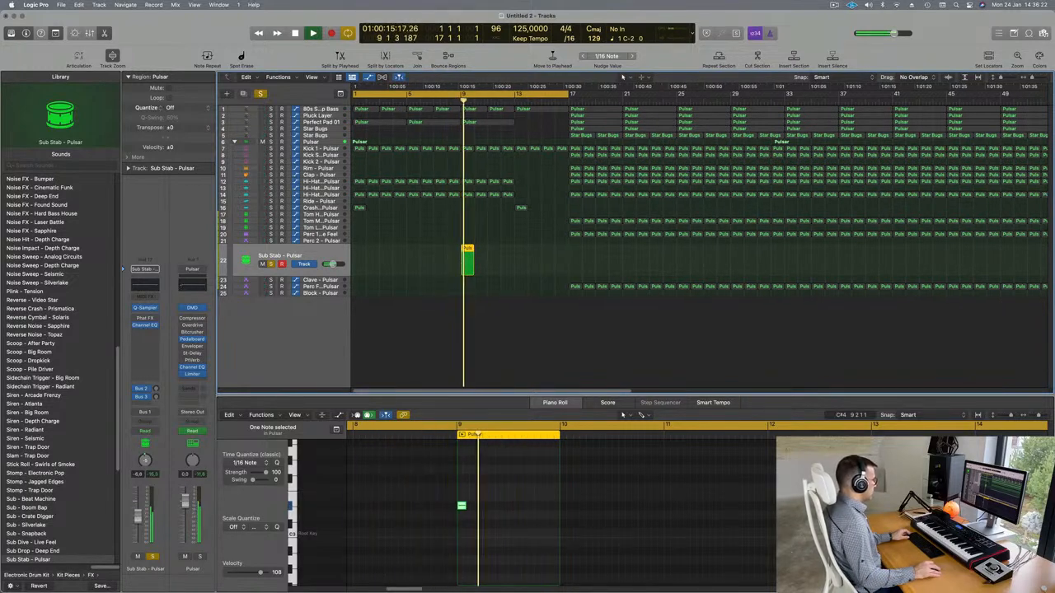
scroll(83, 482, down, 5)
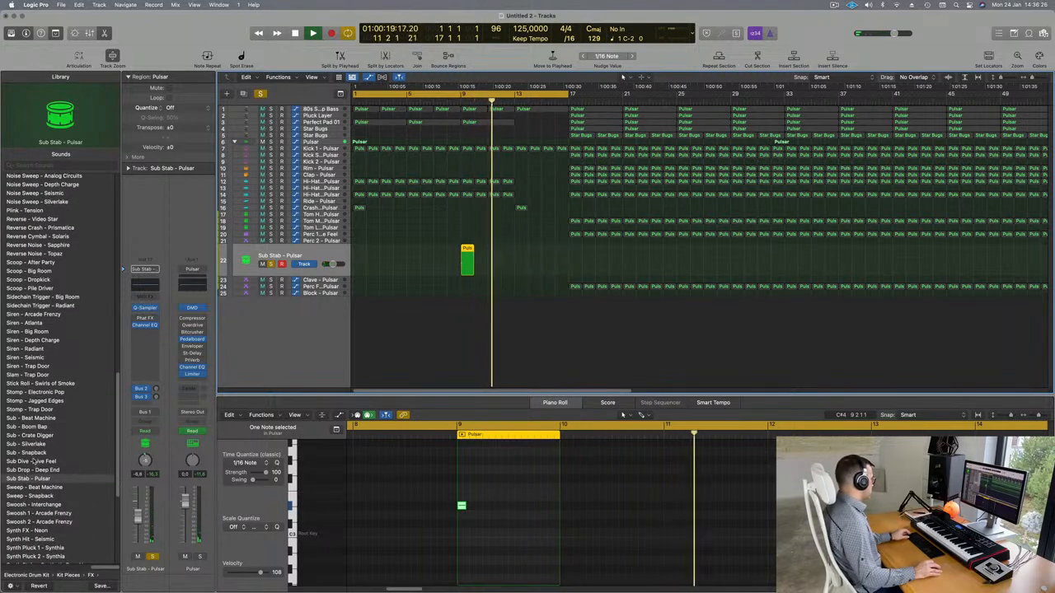
click(31, 462)
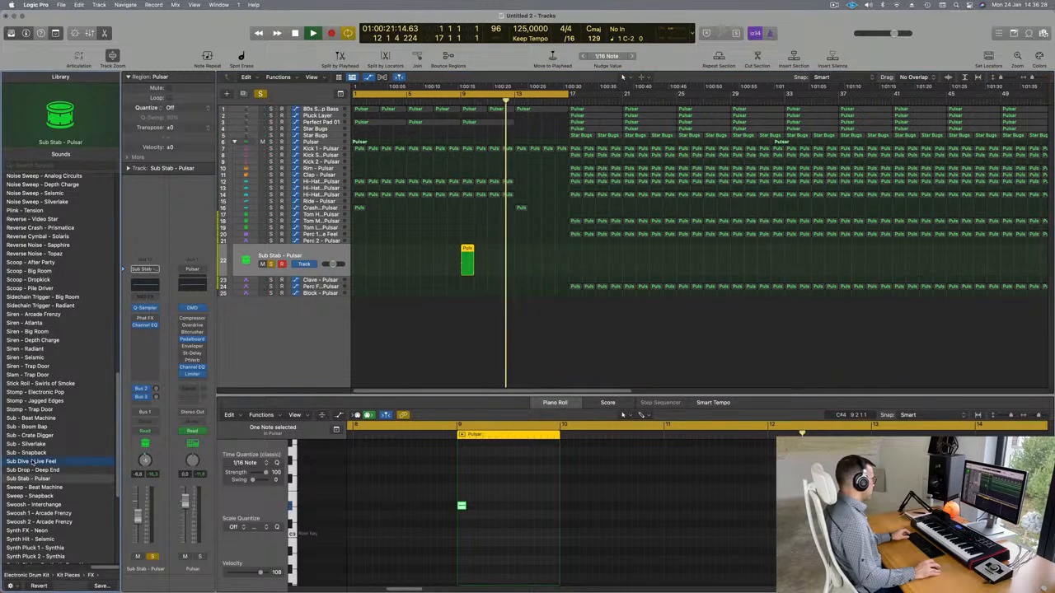
click(453, 101)
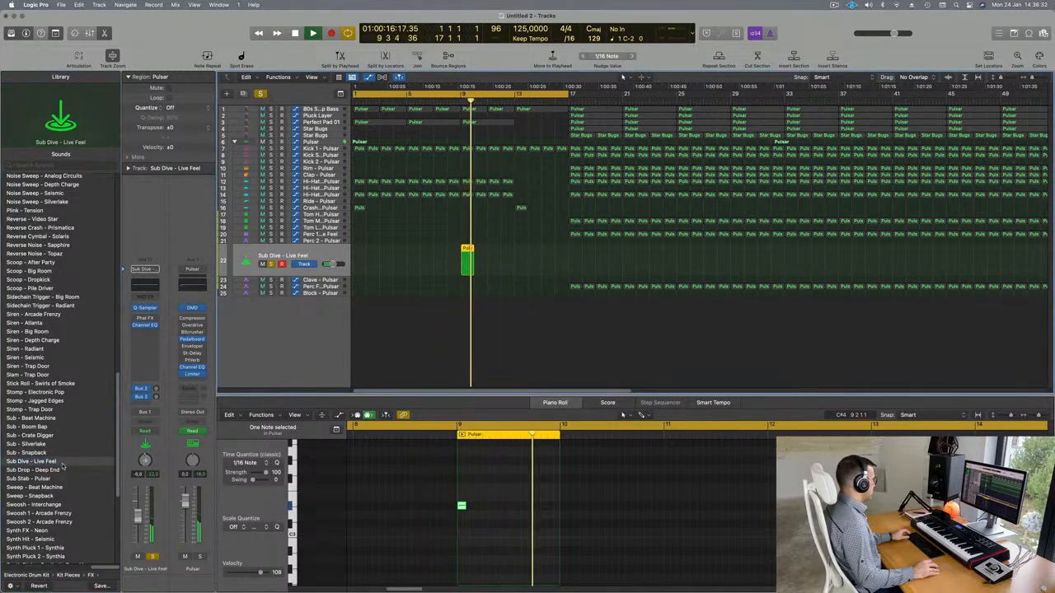
Compare Sub Stab - Pulsar again and load Sub Drop - Deep End on the soloed track, playing each into bar 9.
click(29, 479)
click(456, 103)
click(37, 472)
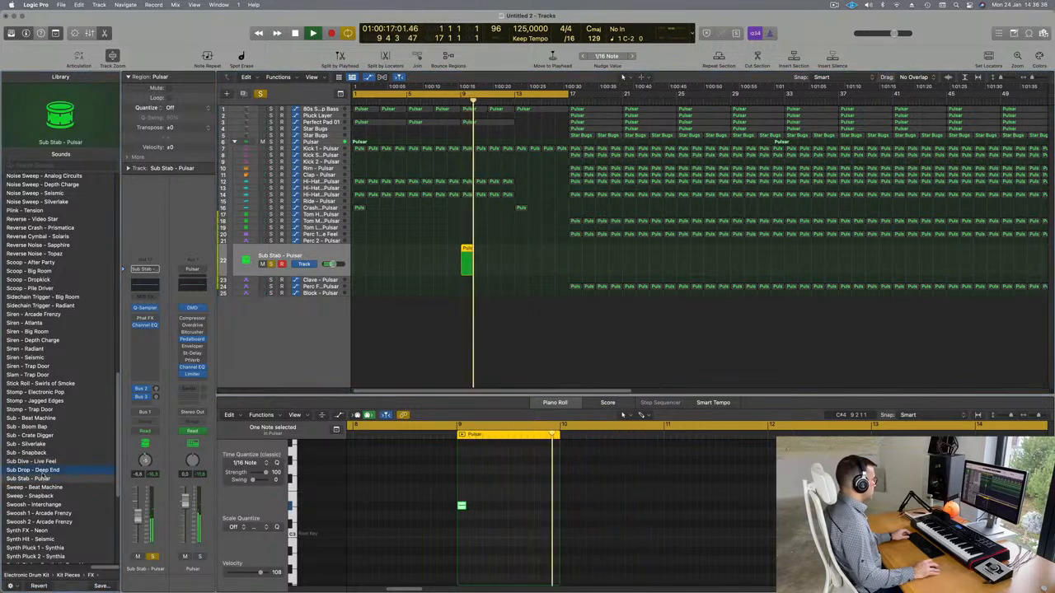
click(452, 102)
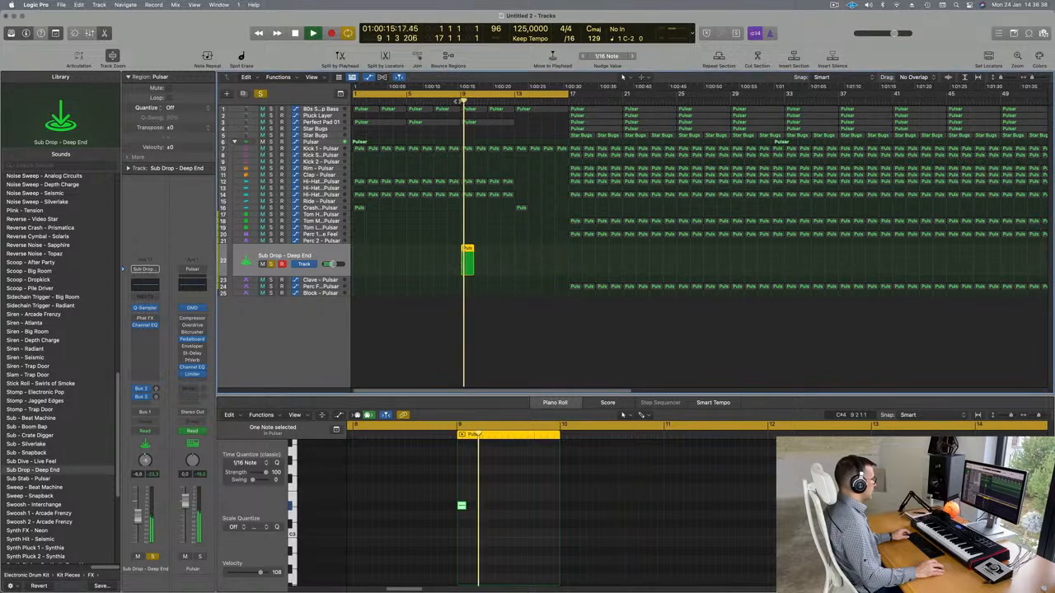
Load Reverse Cymbal - Solaris on the Sub Drop track, turn off its solo, and play it in the full mix around bar 9.
scroll(64, 439, down, 6)
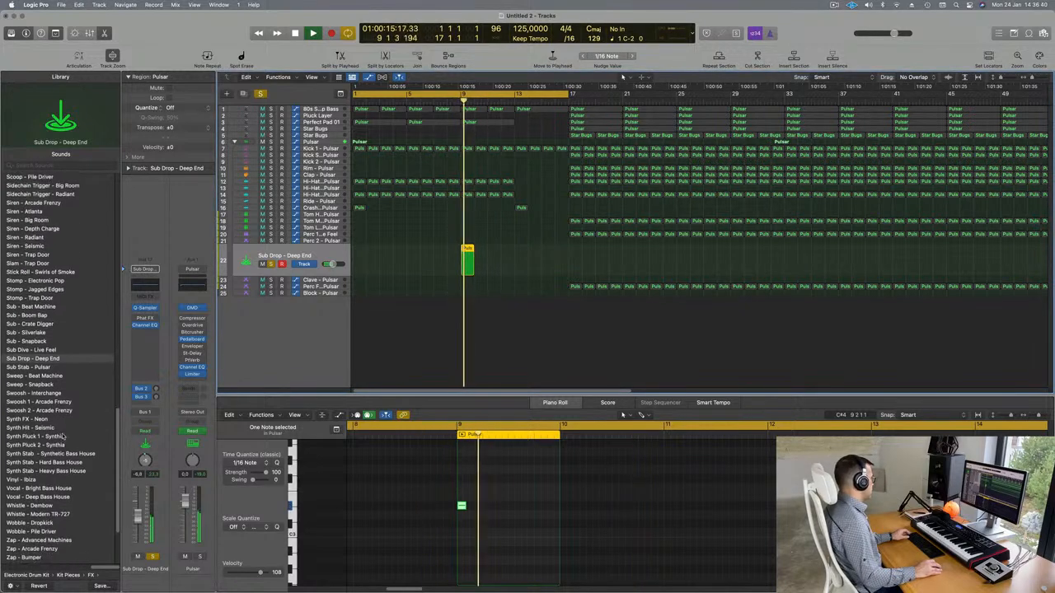
scroll(62, 439, down, 1)
scroll(63, 438, up, 10)
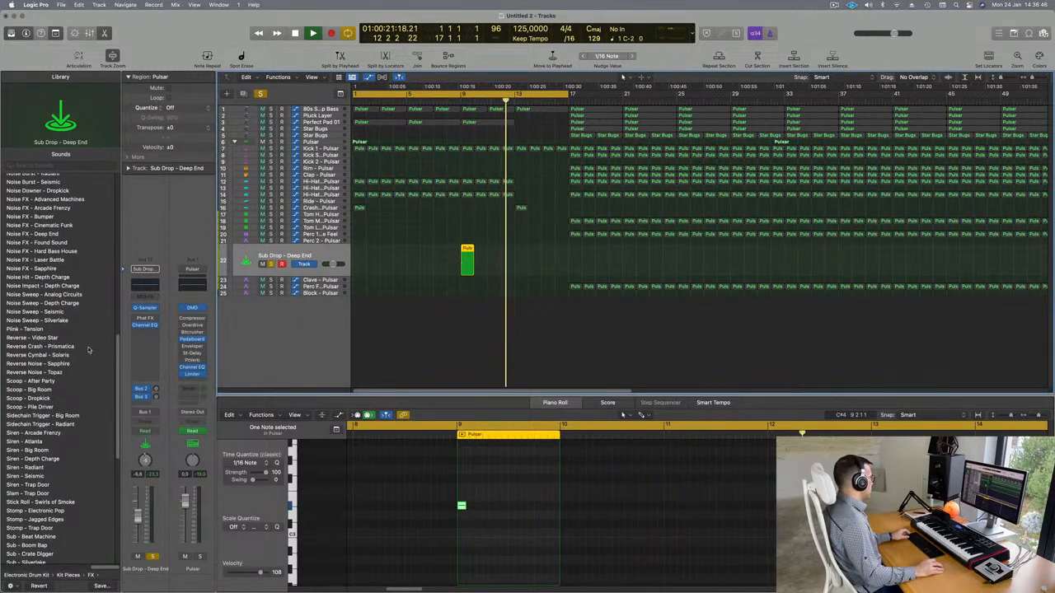
click(44, 357)
click(458, 101)
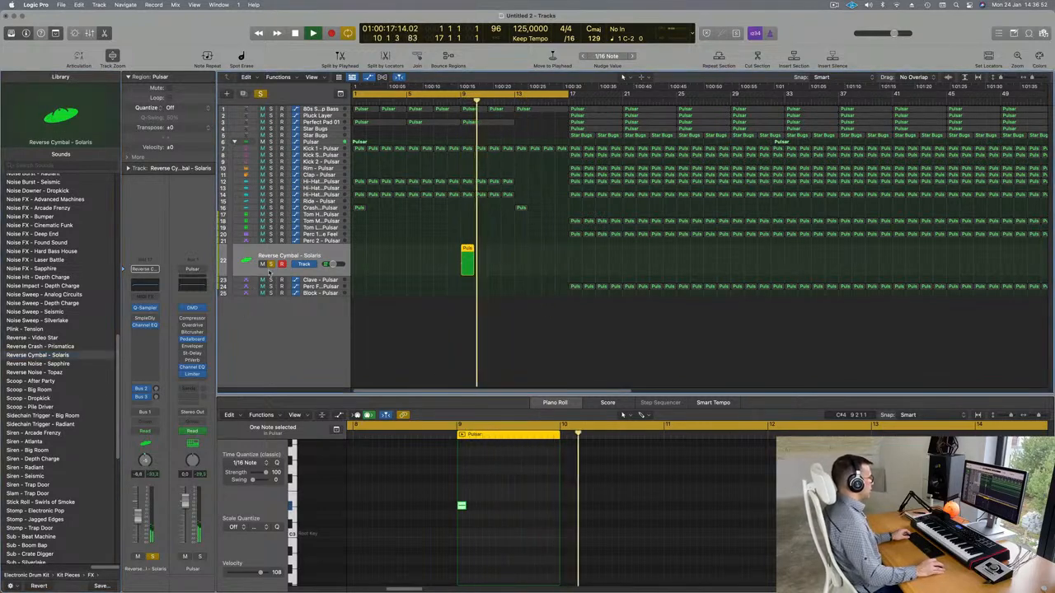
click(270, 264)
click(446, 102)
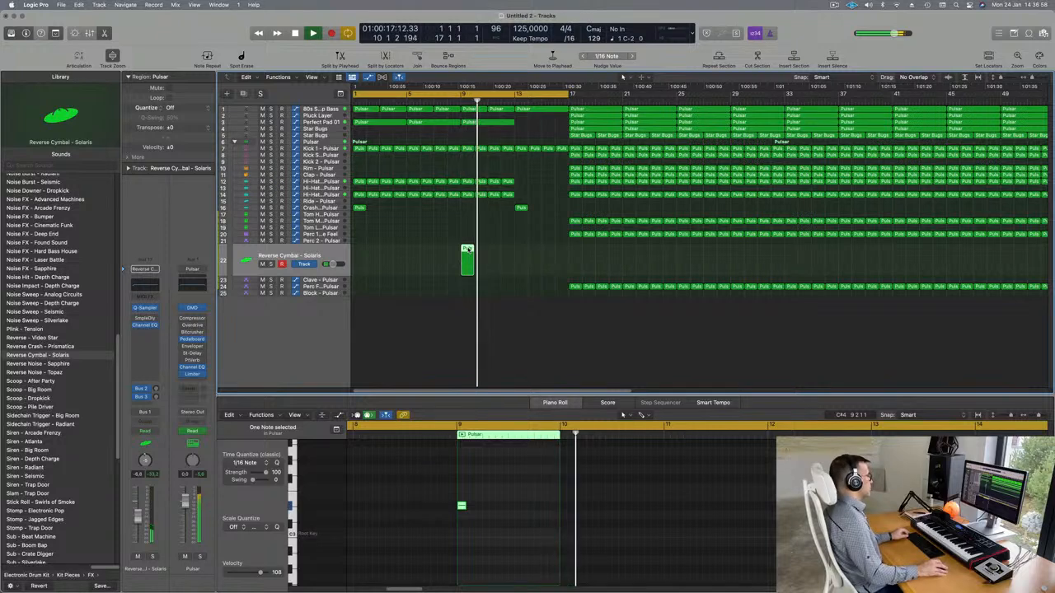
key(space)
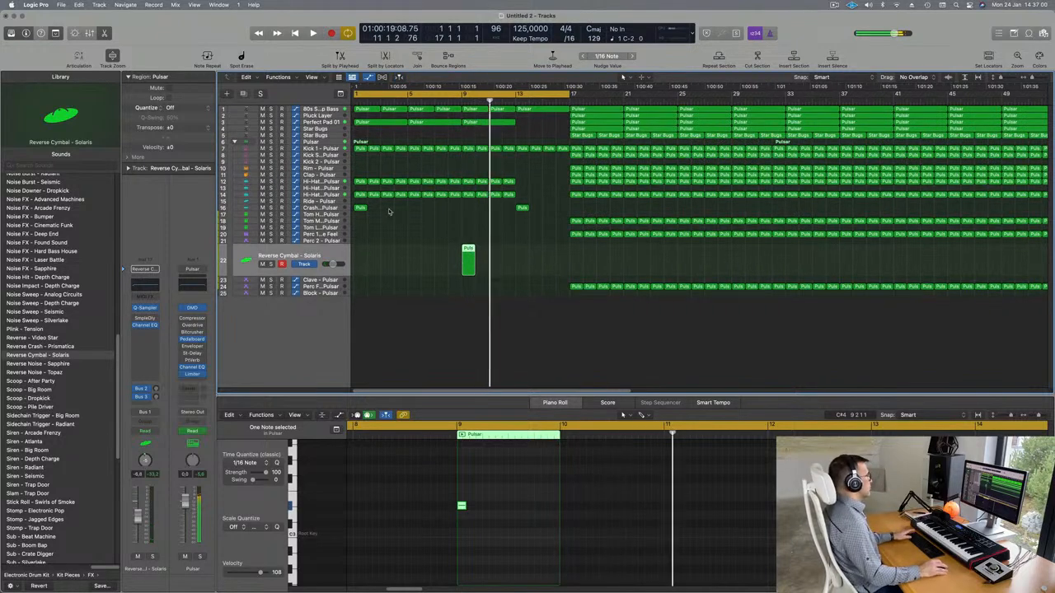
Play the arrangement from bar 1 and review the whole intro against the full section that follows.
key(space)
click(325, 109)
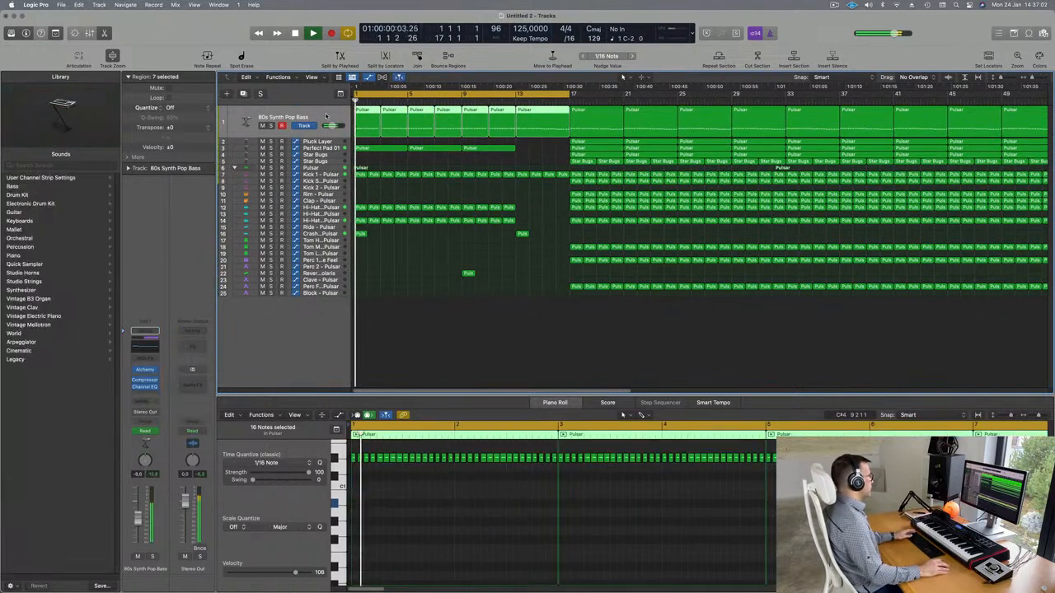
scroll(421, 232, down, 5)
scroll(371, 290, up, 1)
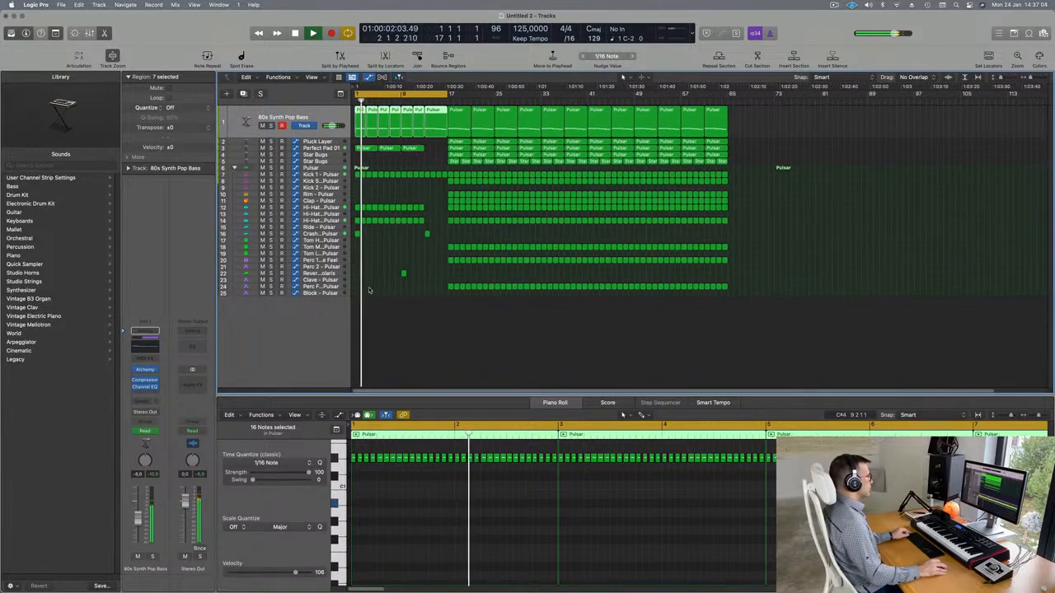
scroll(374, 290, up, 2)
scroll(376, 290, down, 1)
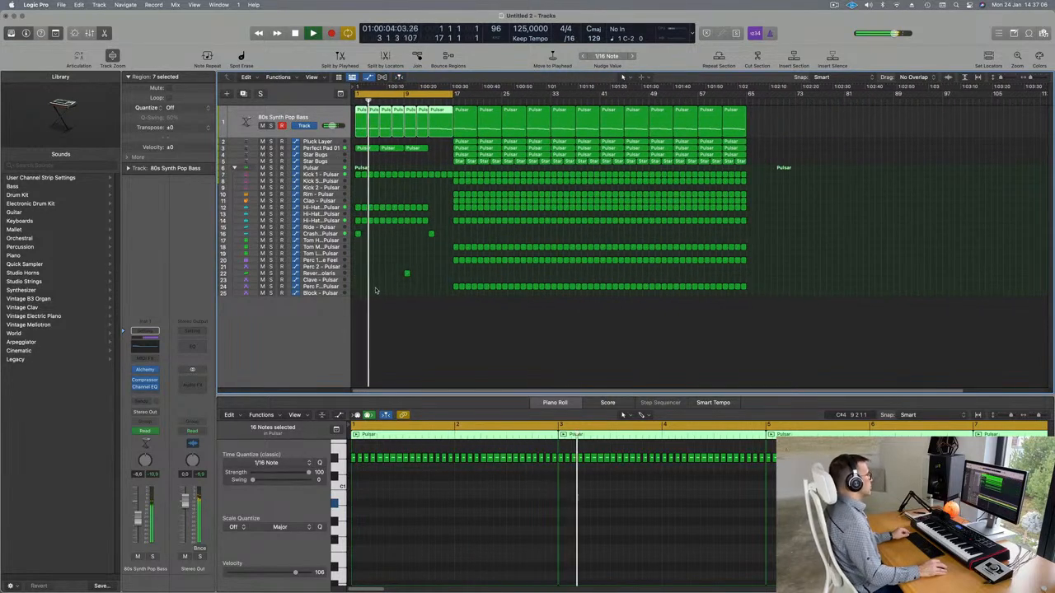
click(834, 6)
click(834, 5)
scroll(495, 266, up, 2)
scroll(495, 265, right, 1)
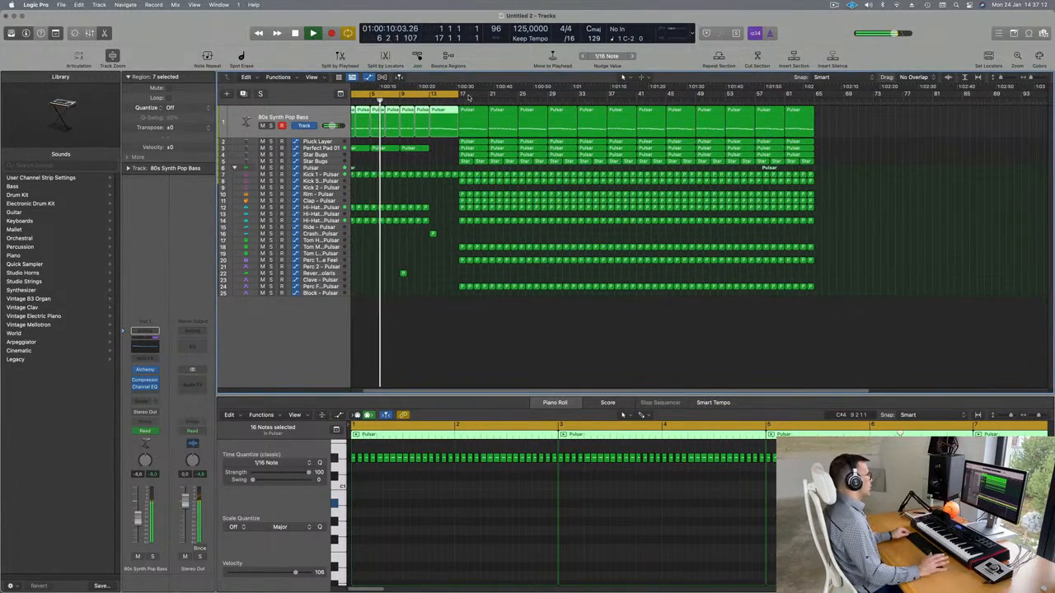
scroll(424, 191, right, 1)
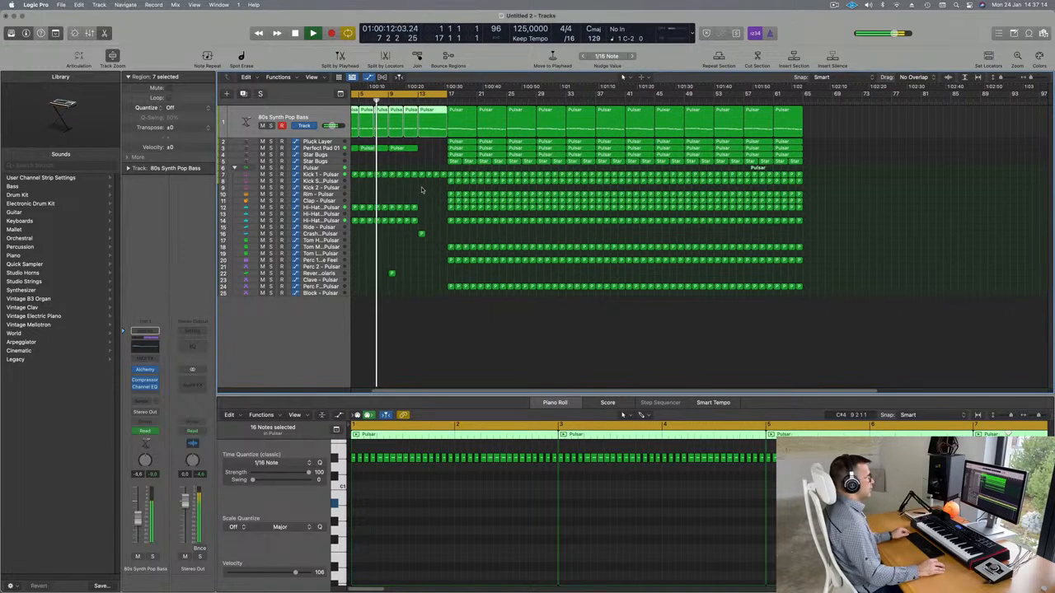
scroll(798, 167, down, 2)
scroll(797, 168, down, 1)
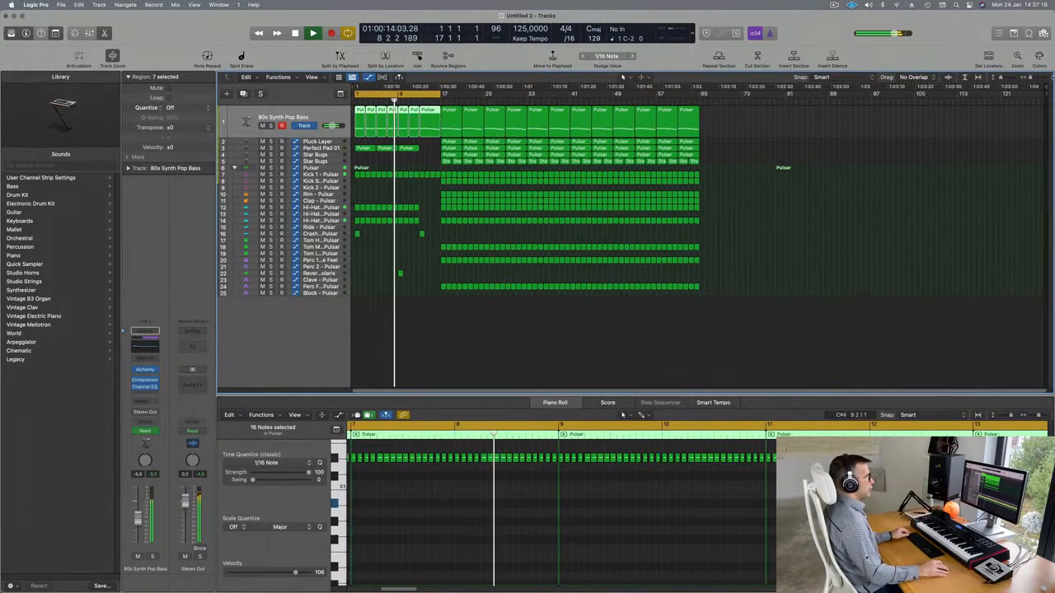
mouse_move(1045, 88)
mouse_down()
mouse_move(755, 90)
mouse_move(717, 120)
mouse_up()
scroll(425, 273, up, 4)
scroll(471, 268, down, 1)
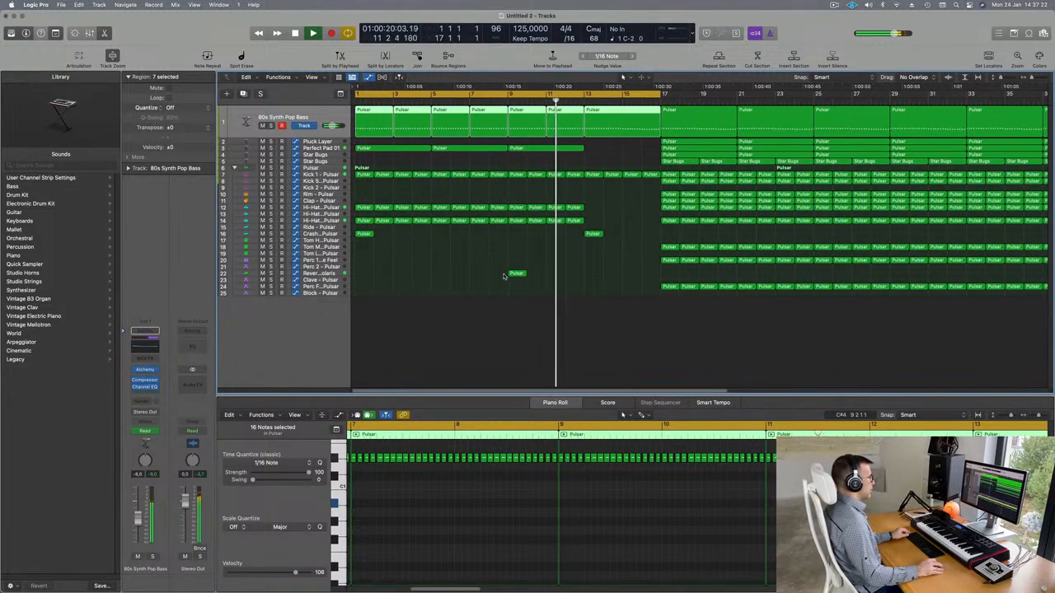
key(super+Left)
key(super+Left)
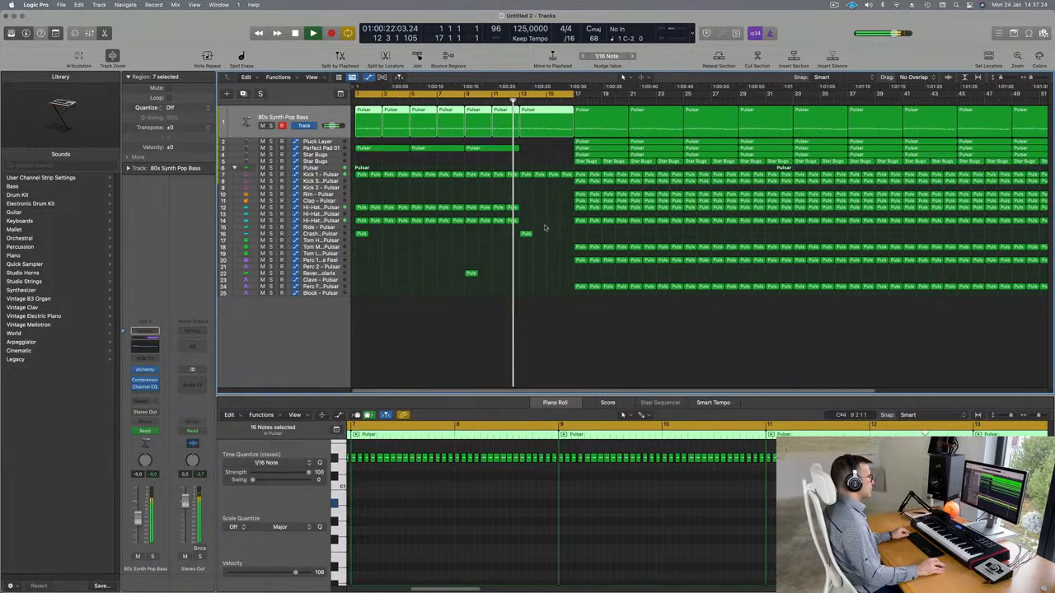
Set the cycle range to bars 17 to 33 and copy the bar 13 crash region to bar 17, playing into it.
drag(547, 93, 764, 100)
key(super+Left)
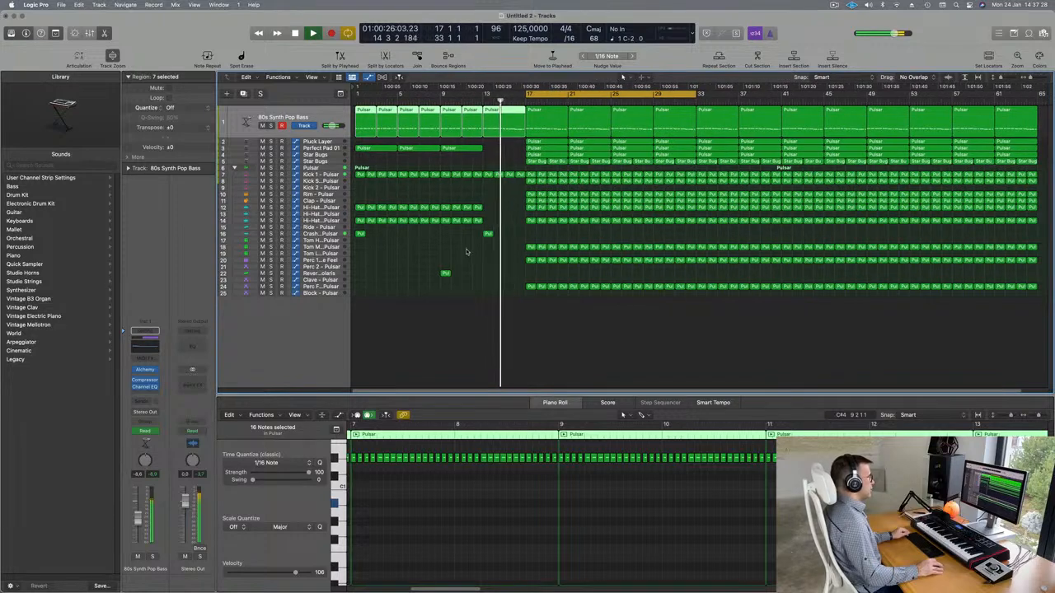
key(super+Left)
key(super+Right)
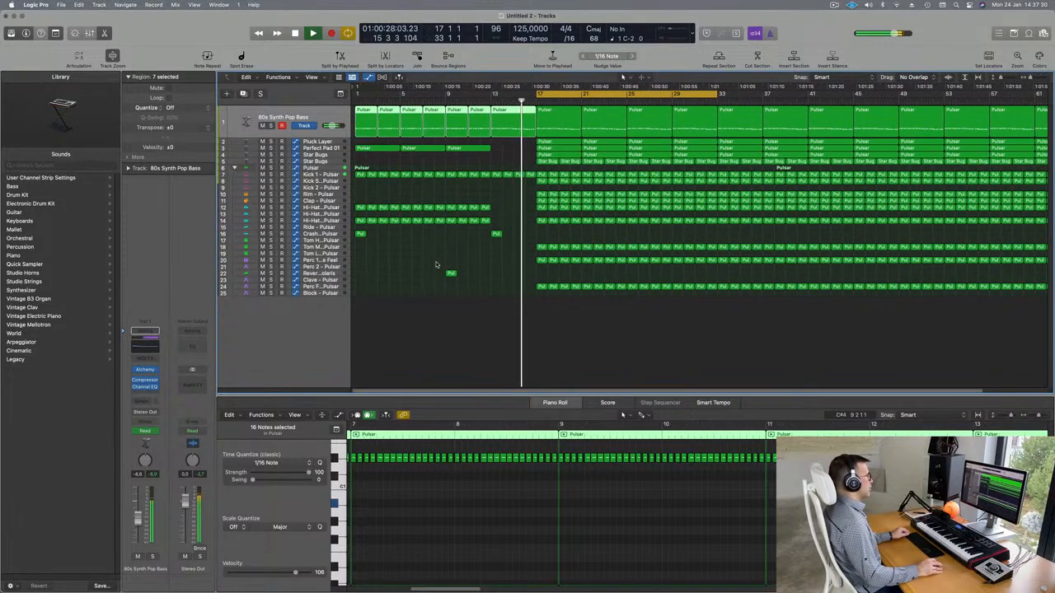
key(super+Right)
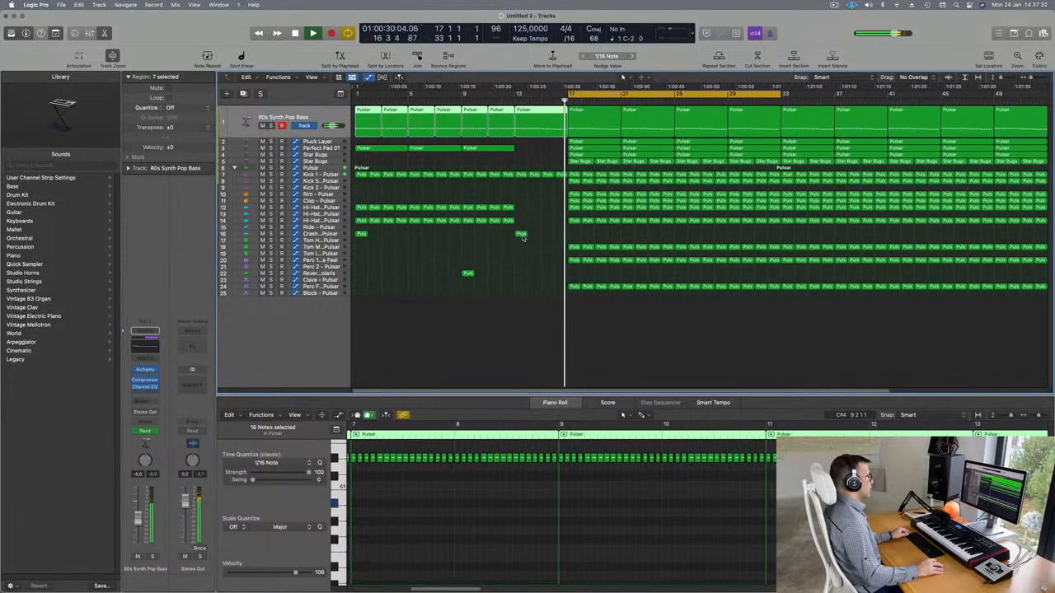
drag(521, 237, 576, 237)
click(558, 101)
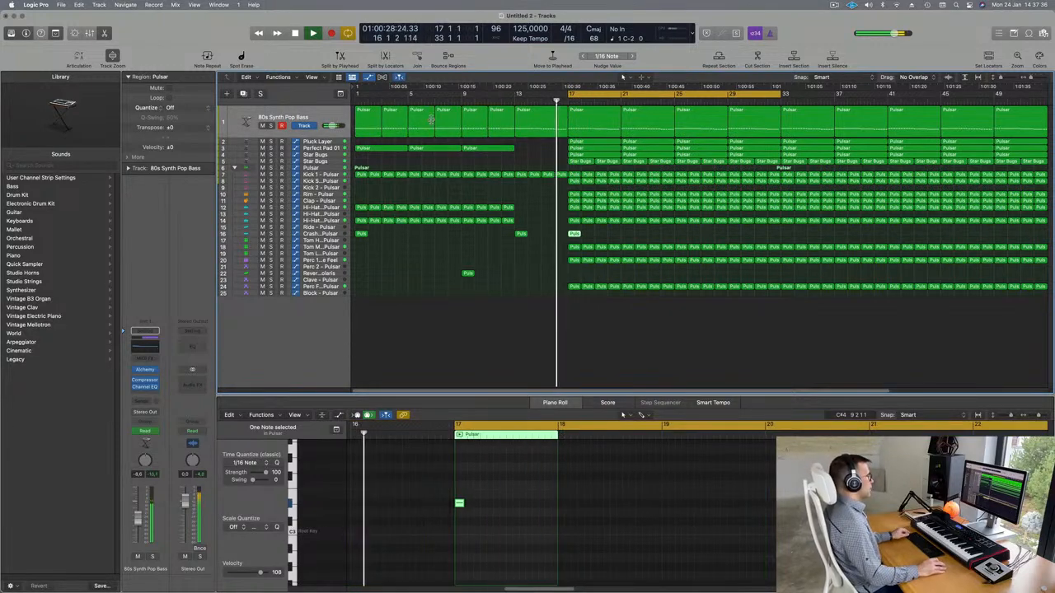
Mute the second Star Bugs track and the Pluck Layer track, and check Perfect Pad 01 and the first Star Bugs track during playback.
click(262, 161)
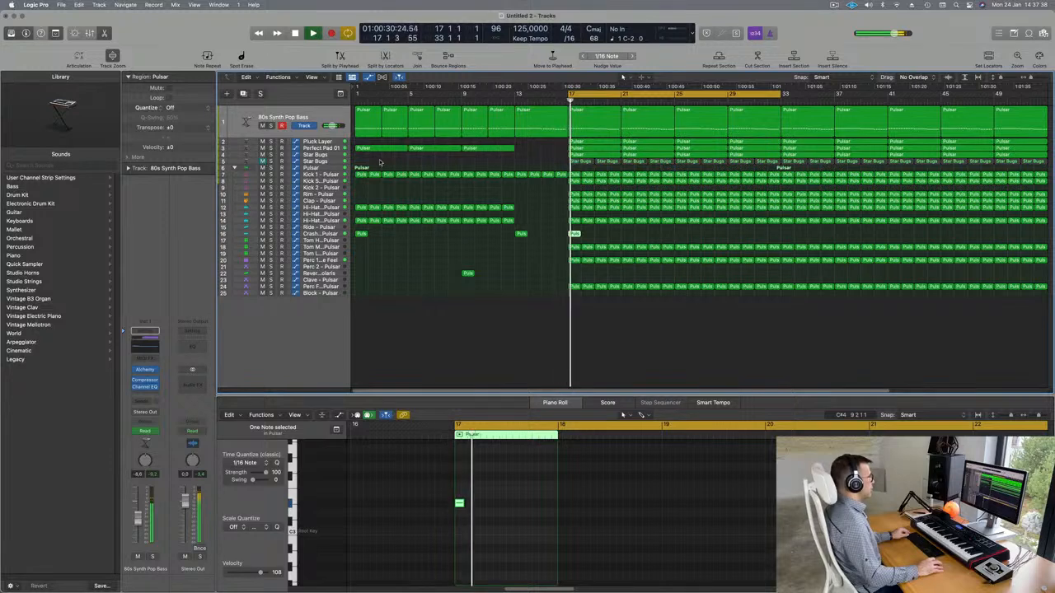
click(328, 155)
key(Up)
key(Up)
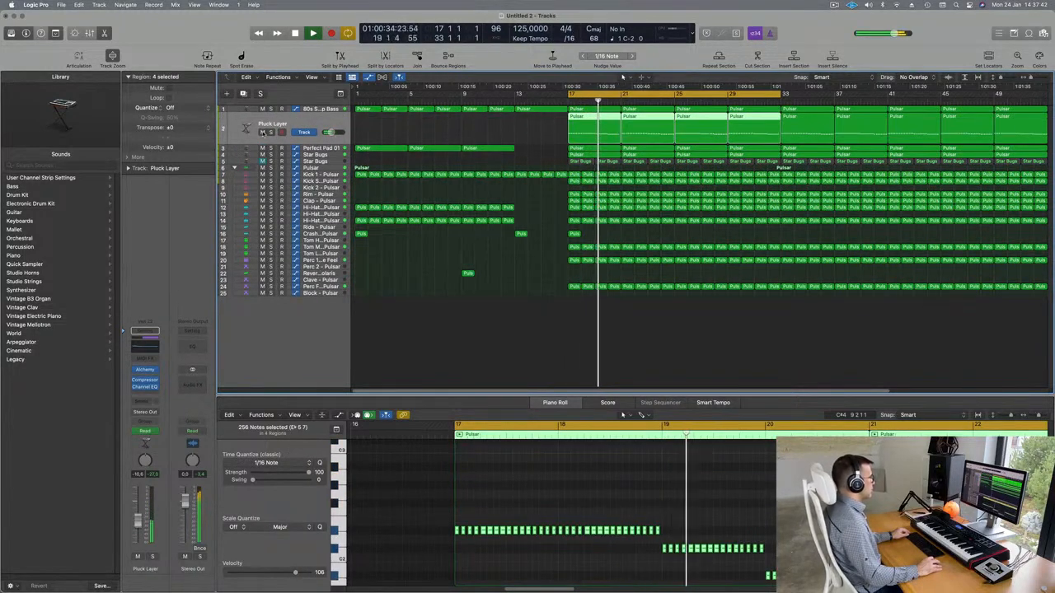
click(262, 133)
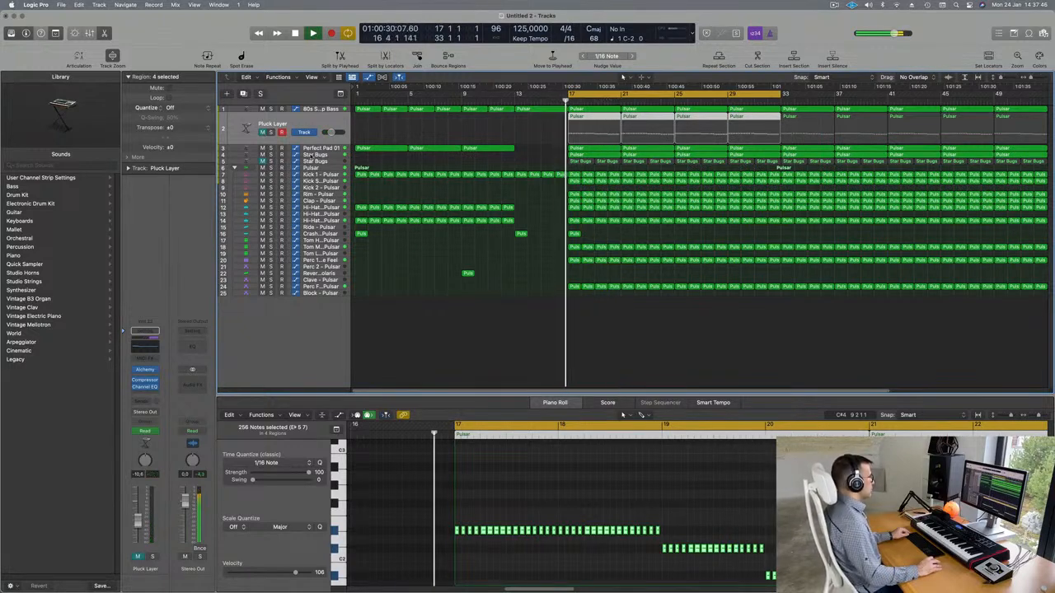
click(326, 149)
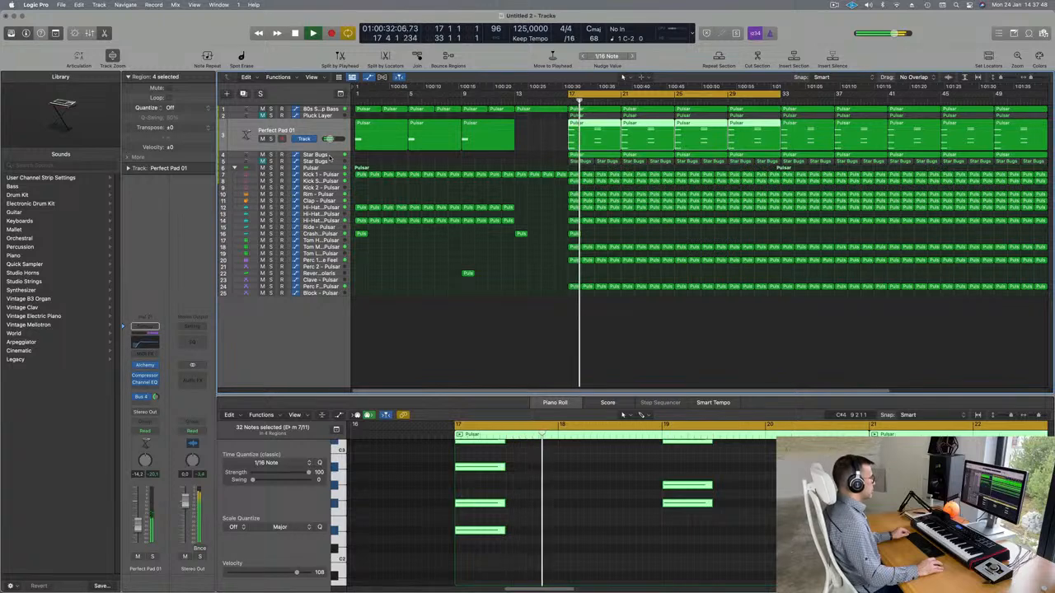
click(329, 155)
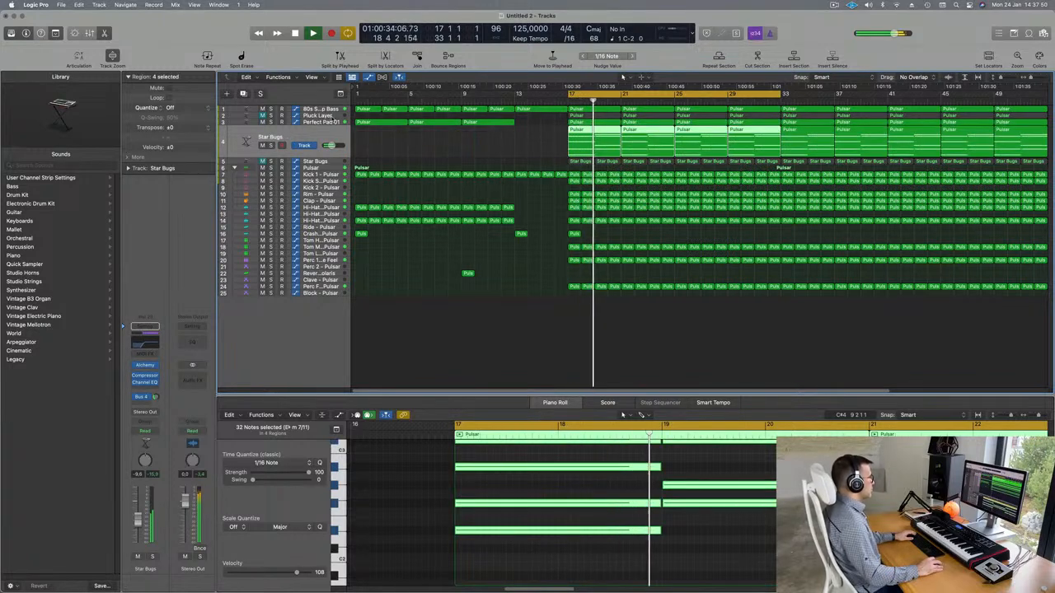
Automate the 80s Synth Pop Bass cutoff to dip to about 11% at bar 21 and rise to about 25% at bar 25.
click(312, 110)
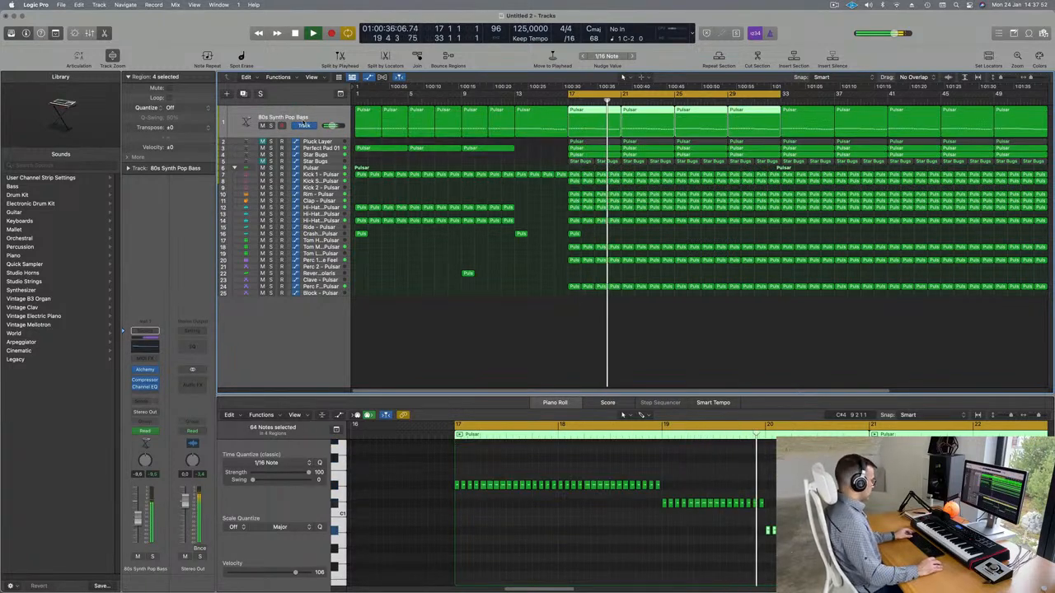
key(a)
key(a)
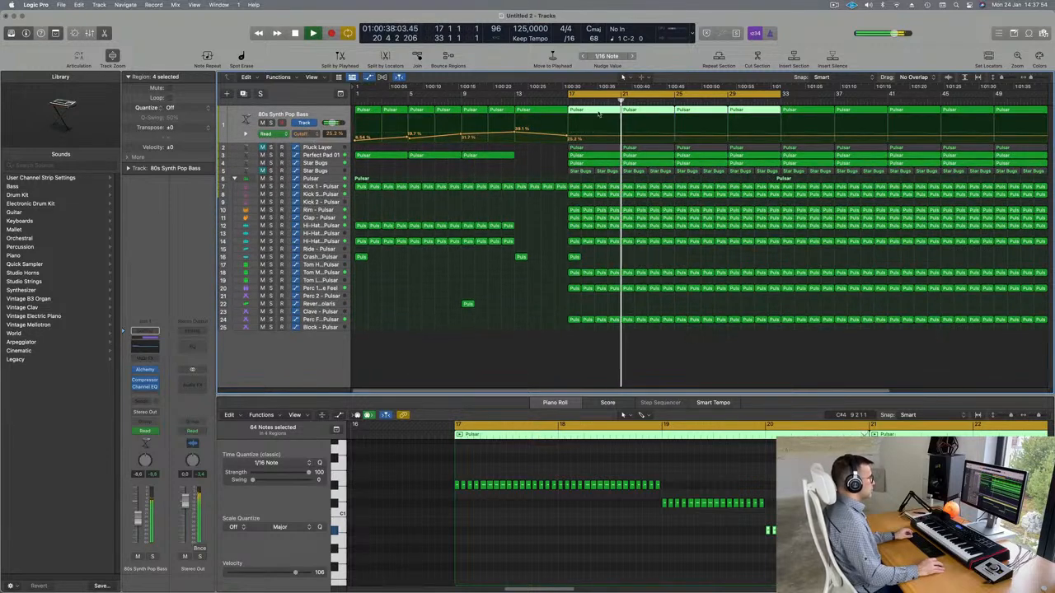
click(565, 101)
click(622, 138)
drag(623, 138, 676, 132)
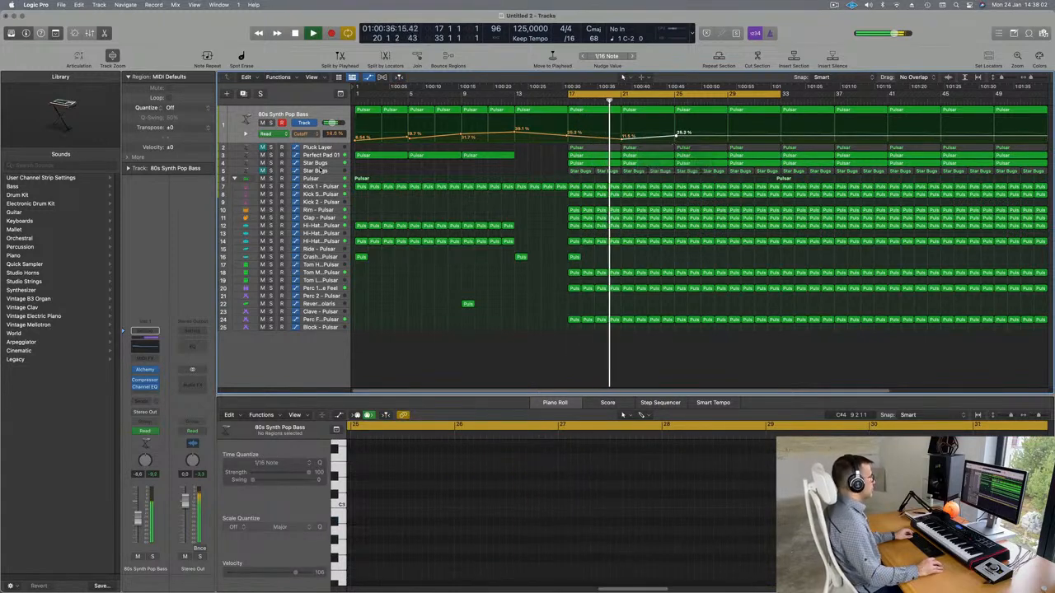
Set the first Star Bugs track to Touch automation and move its Alchemy cutoff knob while playing from bar 17.
click(334, 164)
key(space)
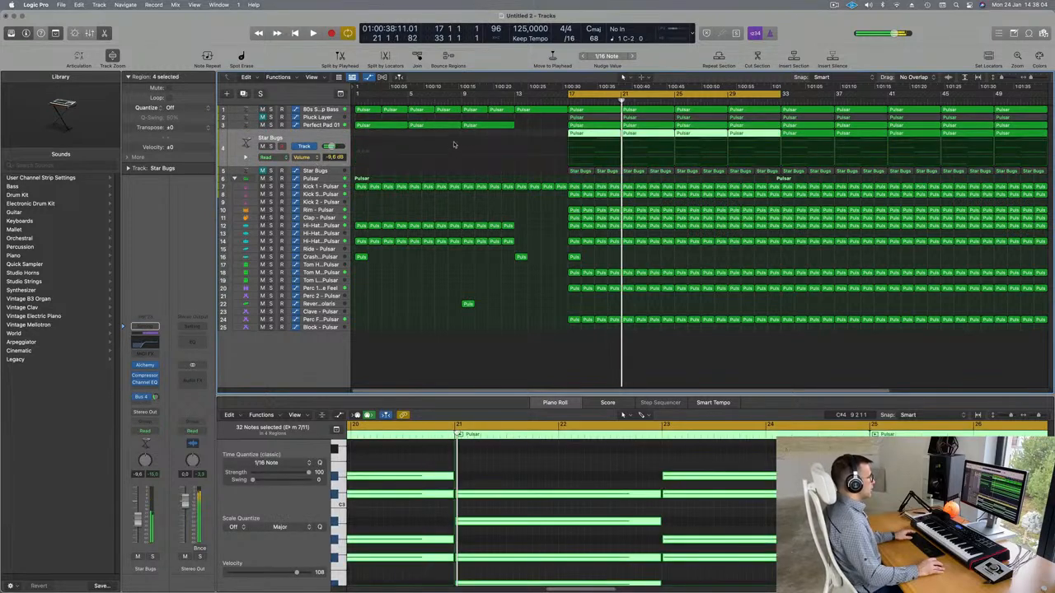
key(space)
click(144, 430)
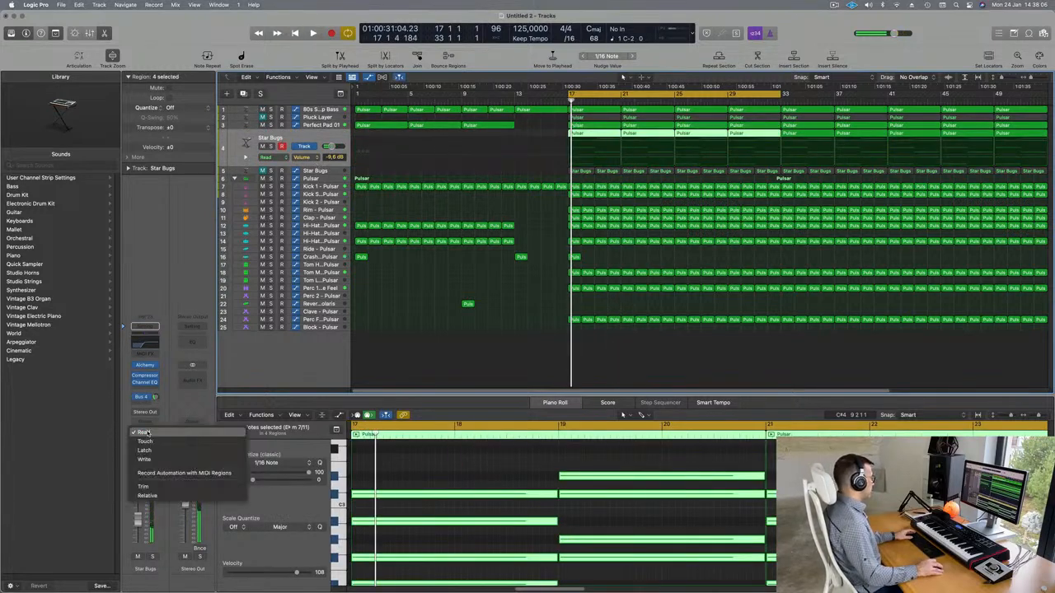
click(149, 441)
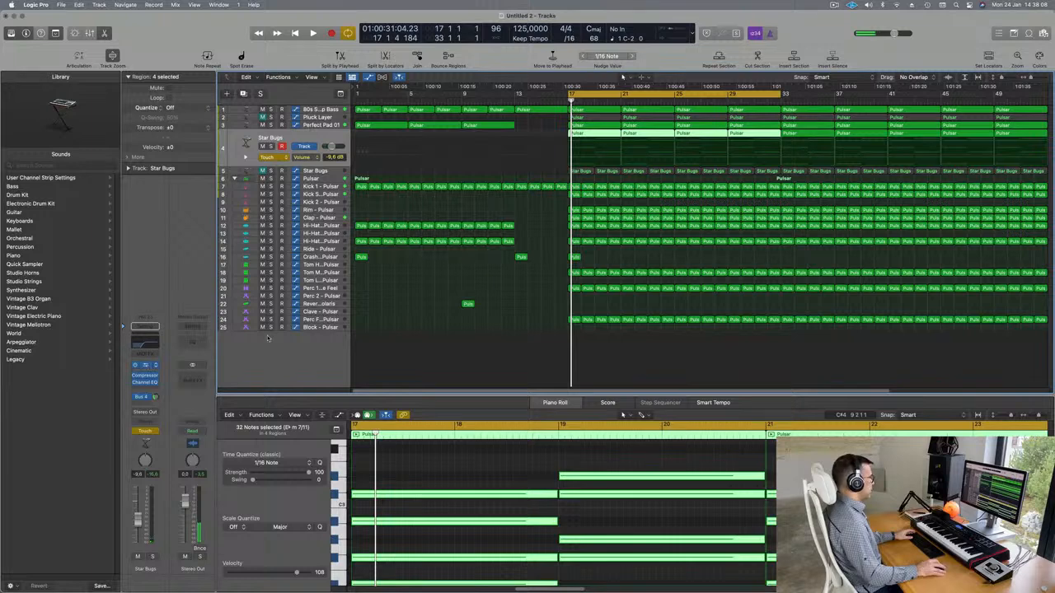
key(space)
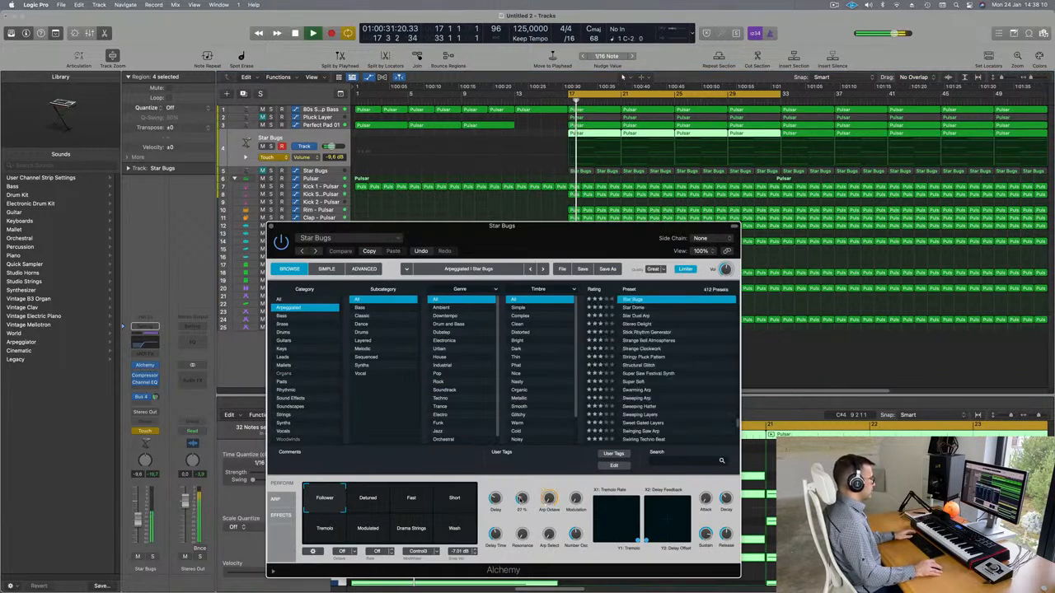
click(272, 226)
Shape the Star Bugs cutoff automation from 27.1% at bar 17 to 47.8% at bar 21 and 43.5% at bar 25, and audition it.
key(Return)
drag(586, 159, 621, 153)
click(621, 160)
click(676, 155)
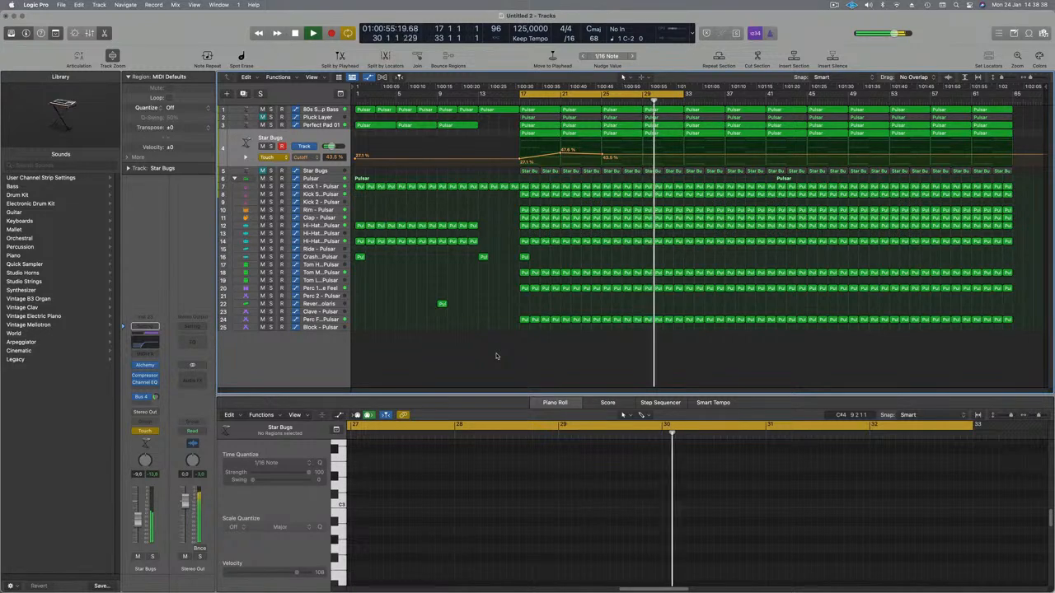
key(space)
click(835, 6)
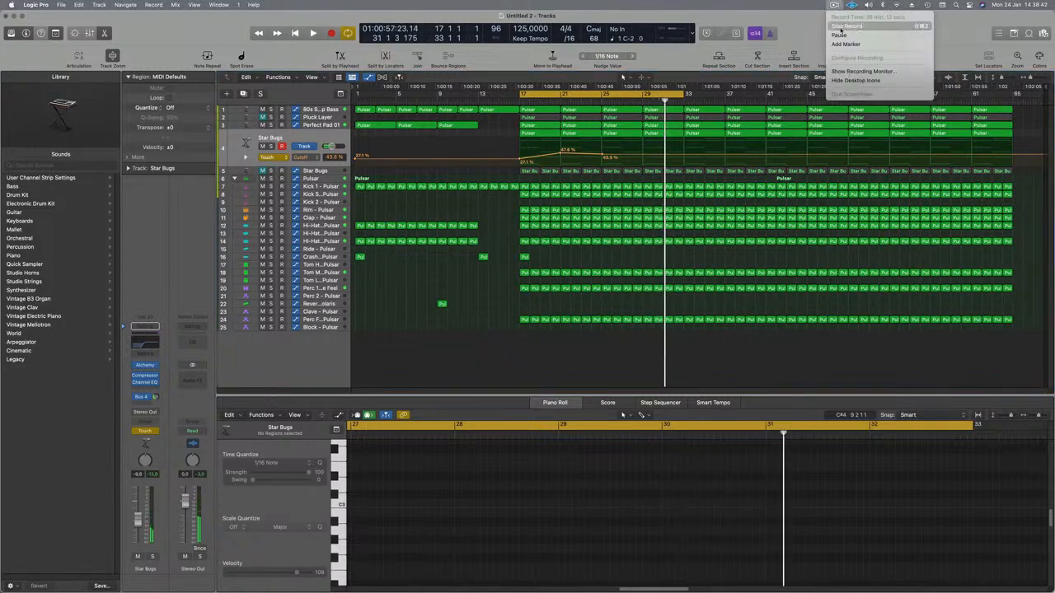
click(841, 27)
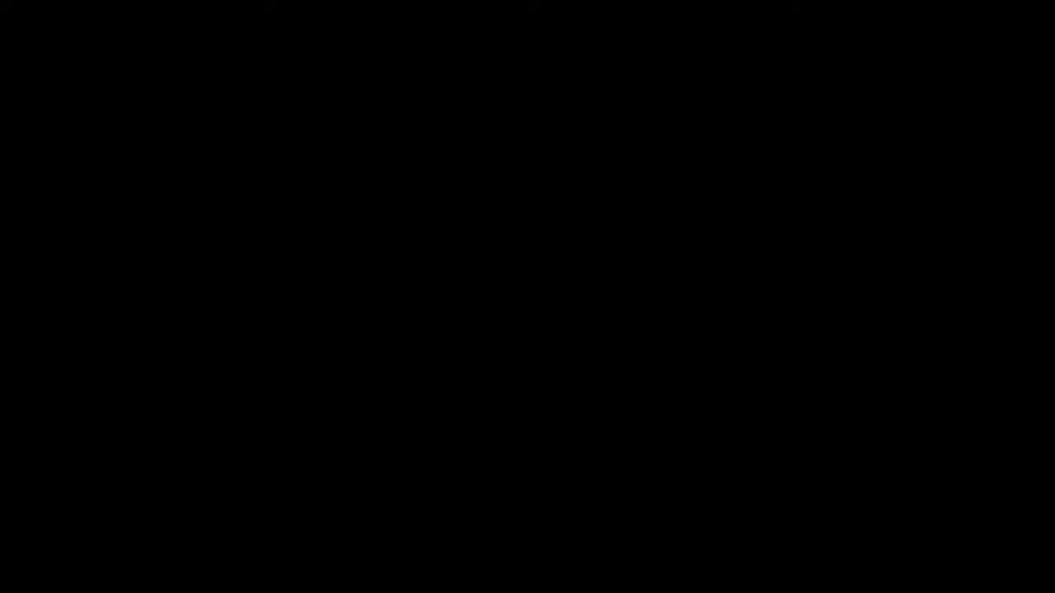